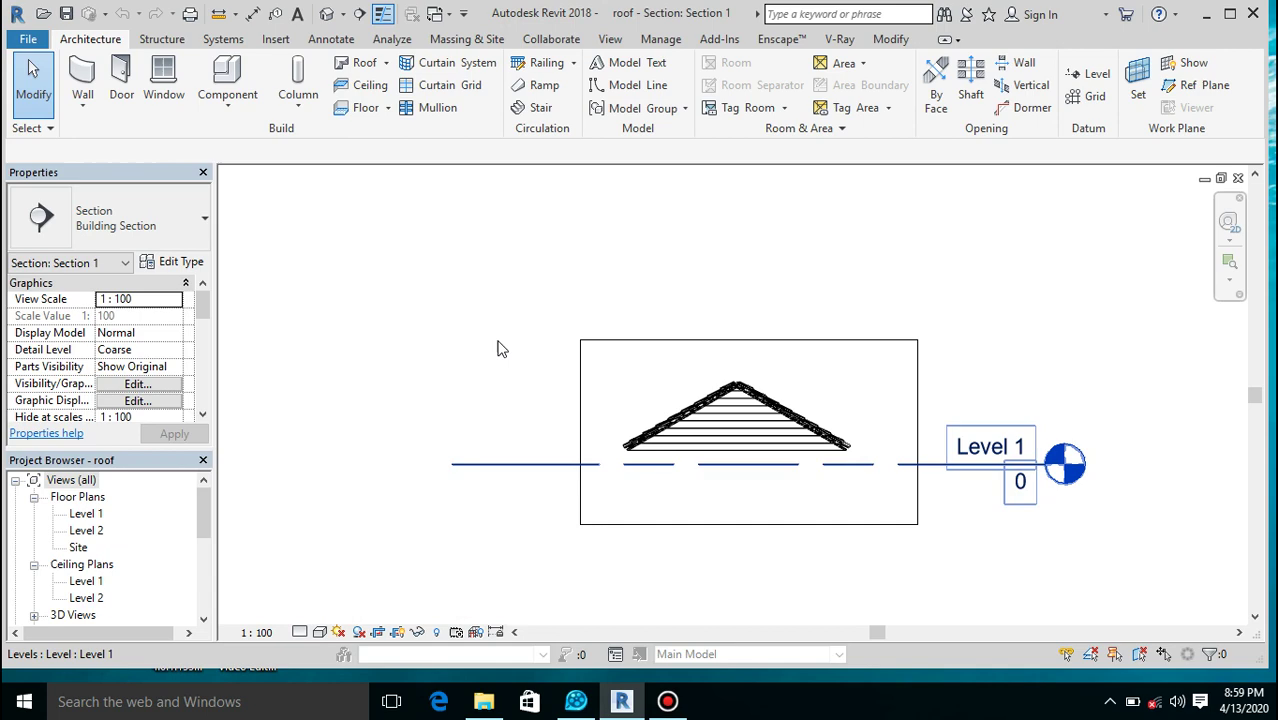
Open the default 3D view and hide all instances of the roof's Family2 curtain panels in the entire project as elements.
click(327, 14)
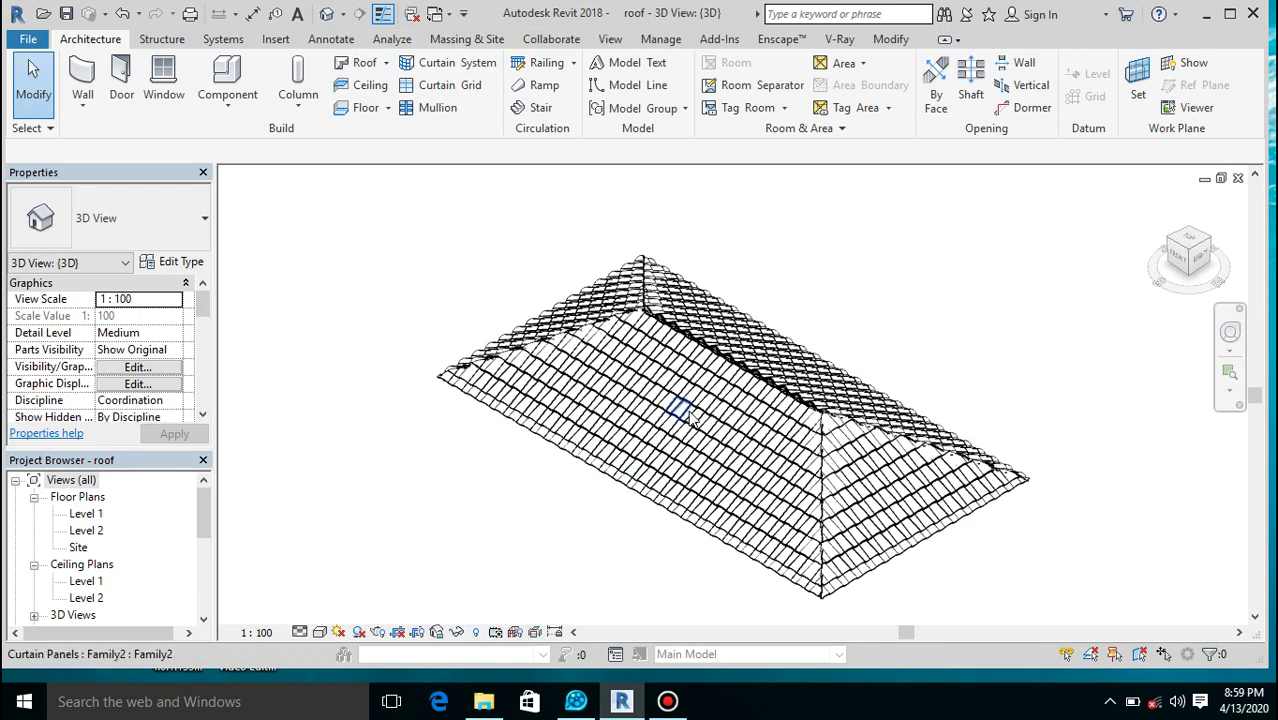
scroll(690, 420, up, 3)
scroll(690, 420, up, 2)
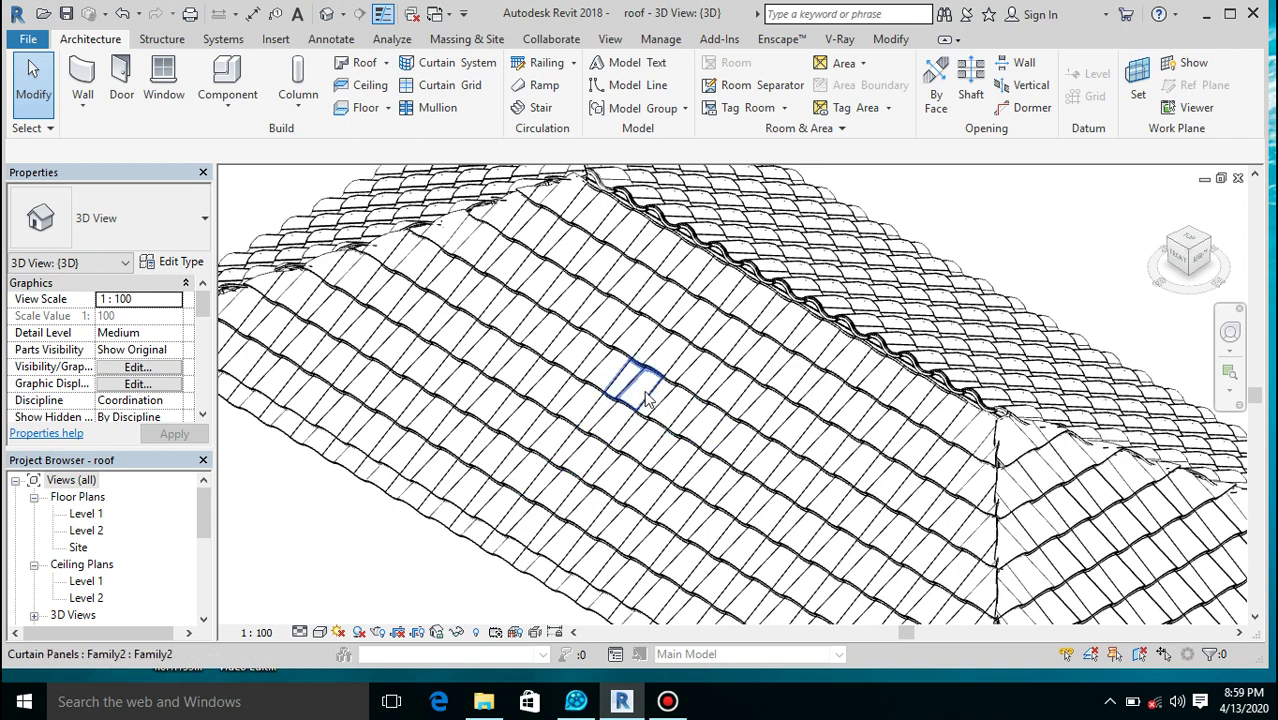
scroll(652, 352, down, 4)
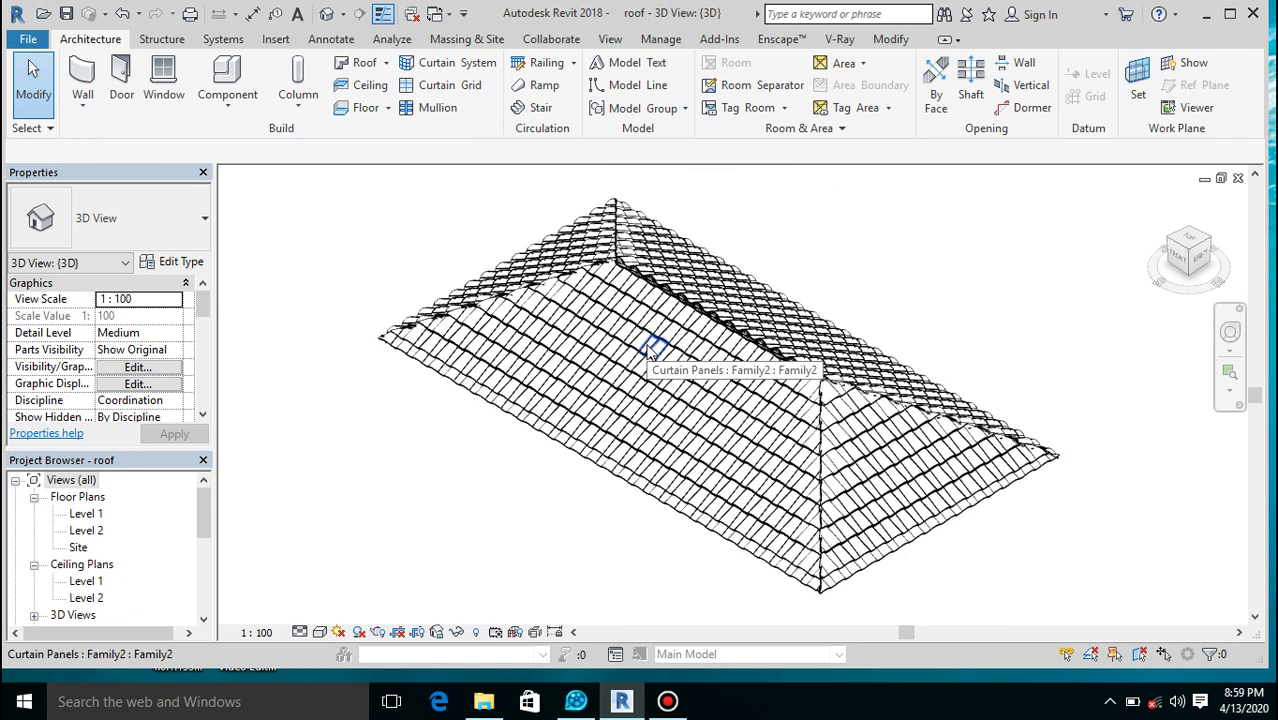
click(568, 398)
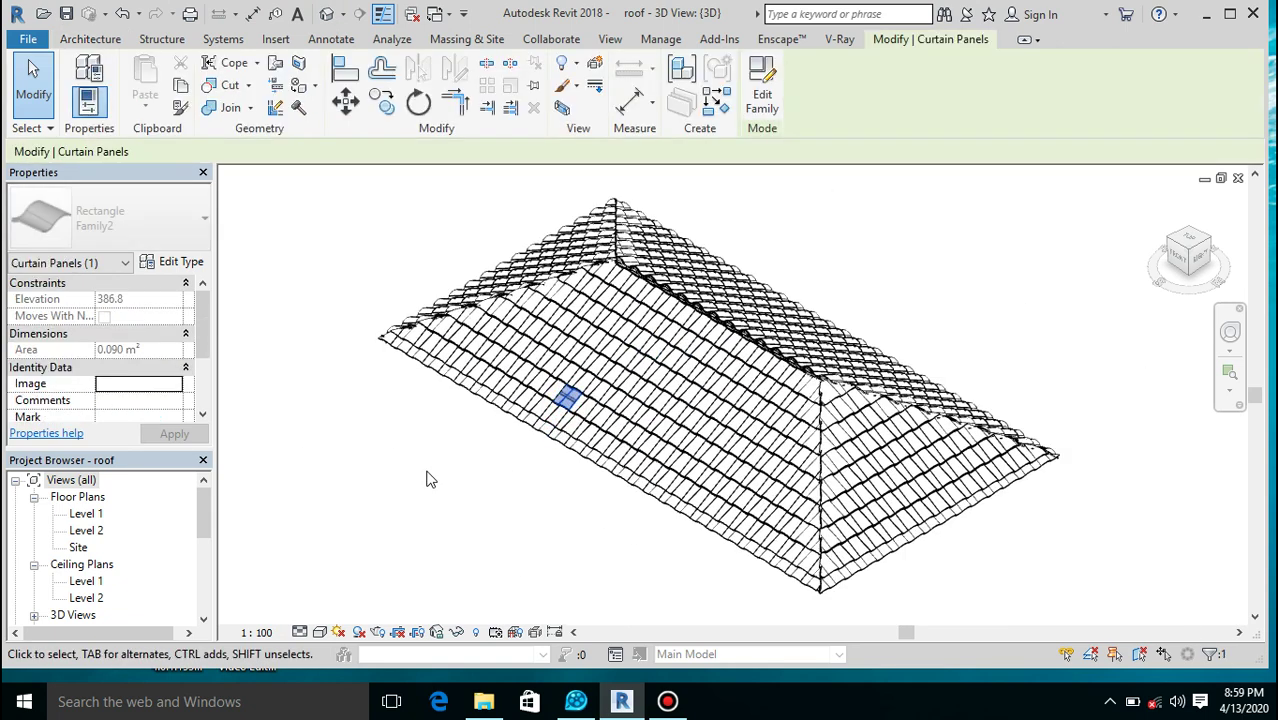
right_click(428, 478)
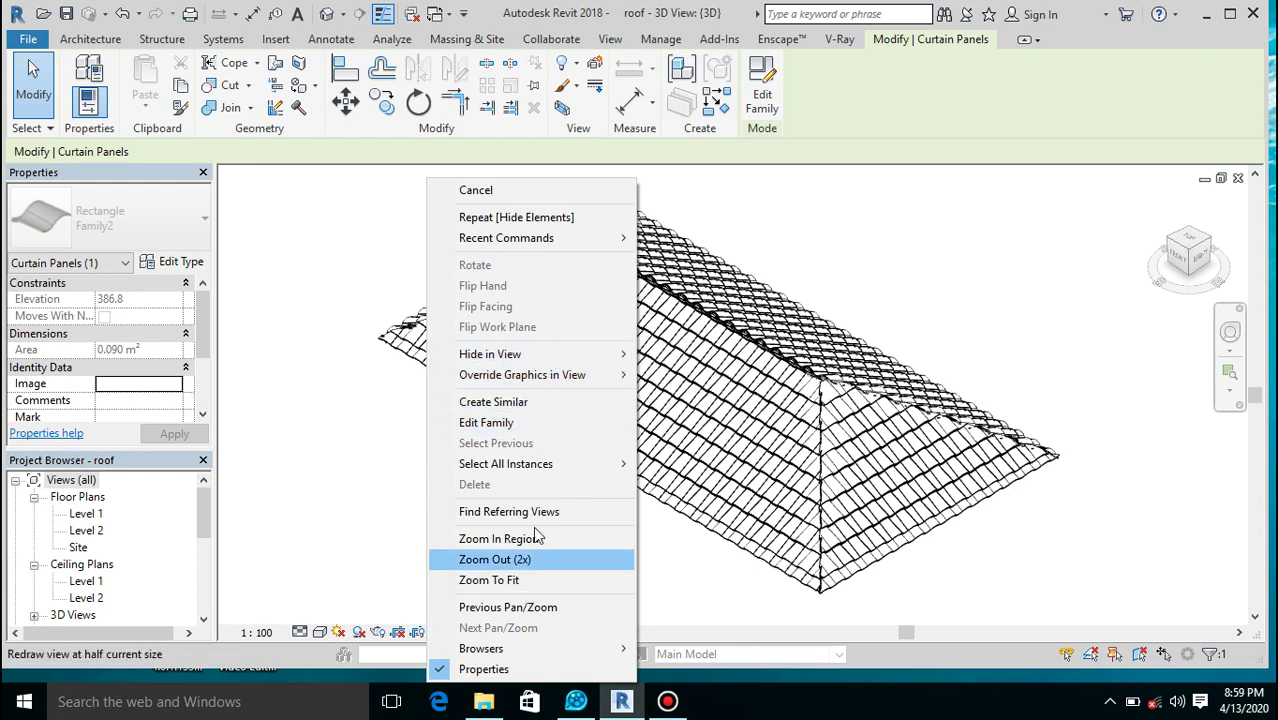
mouse_move(543, 465)
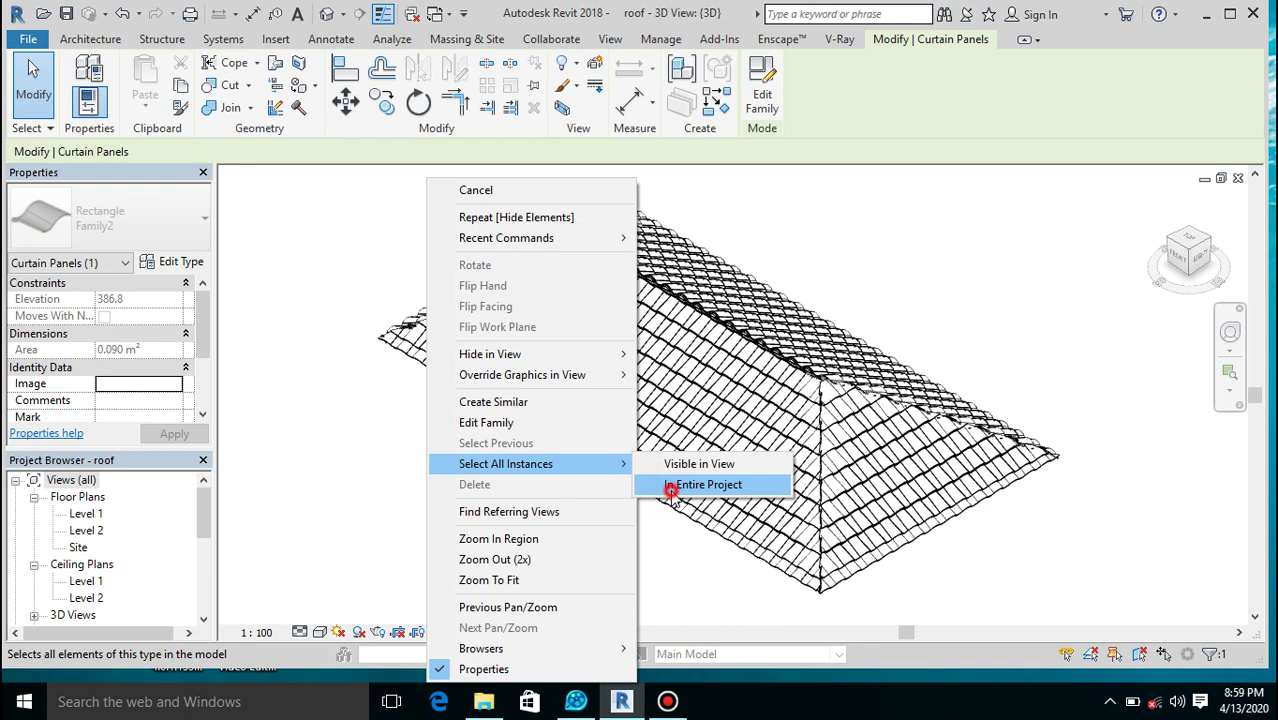
click(673, 485)
right_click(403, 269)
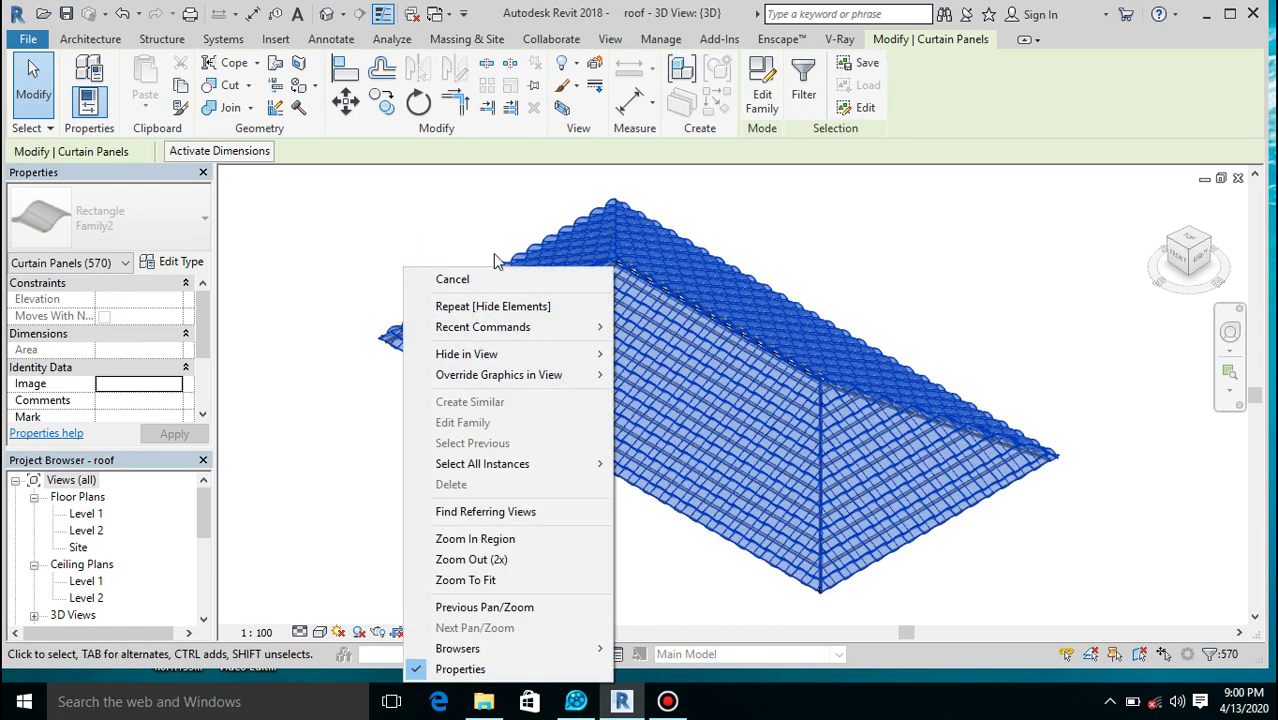
mouse_move(545, 354)
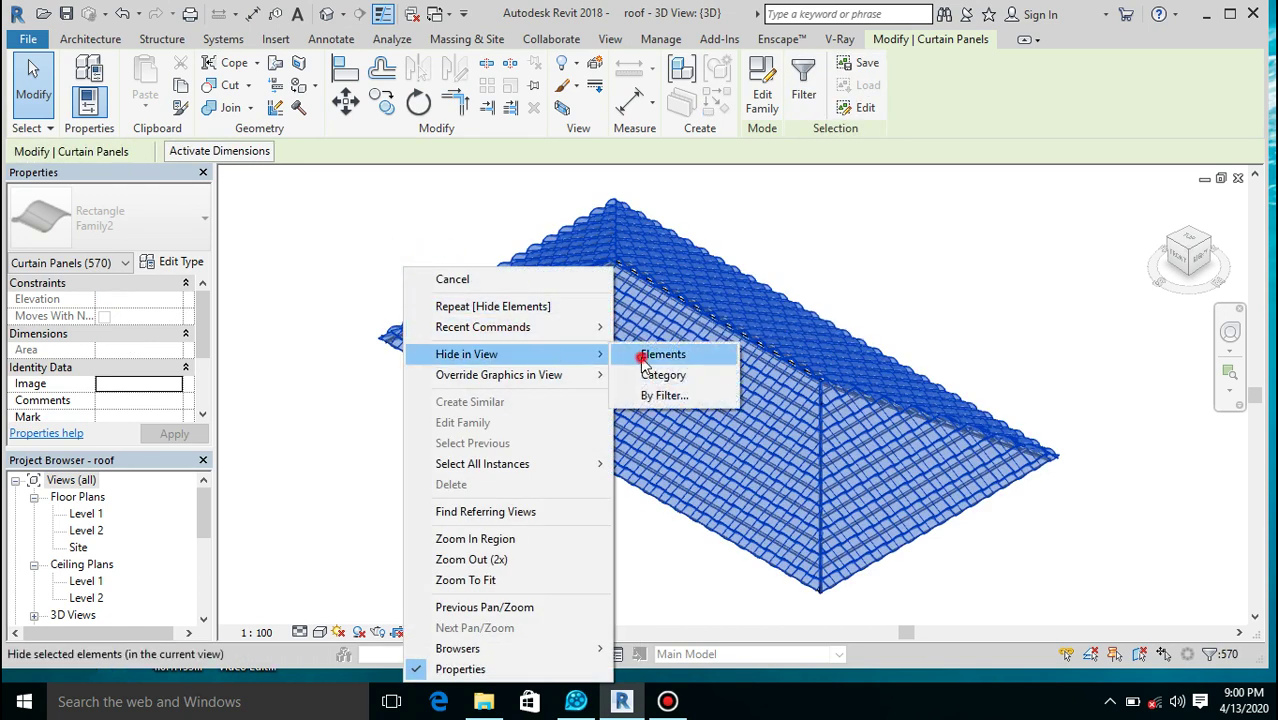
click(643, 362)
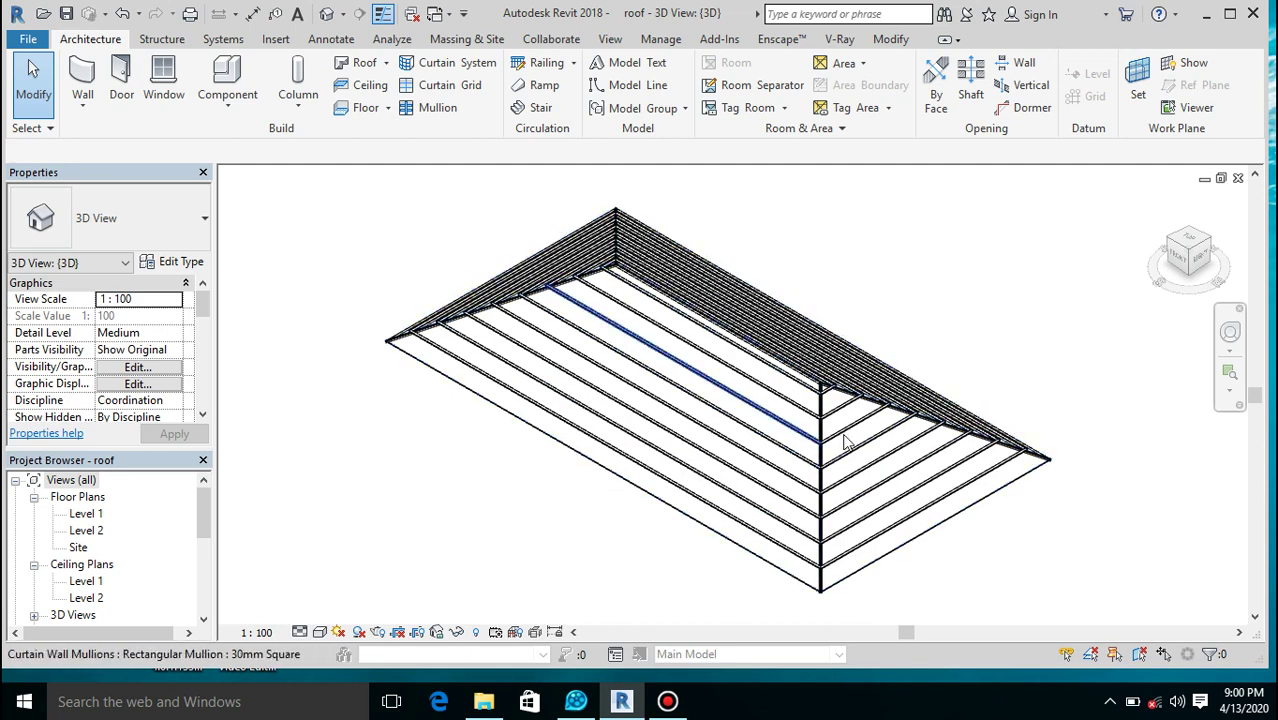
Change the type of the sloped glazing roof to Basic Roof Generic Roof - 300mm.
scroll(800, 390, up, 3)
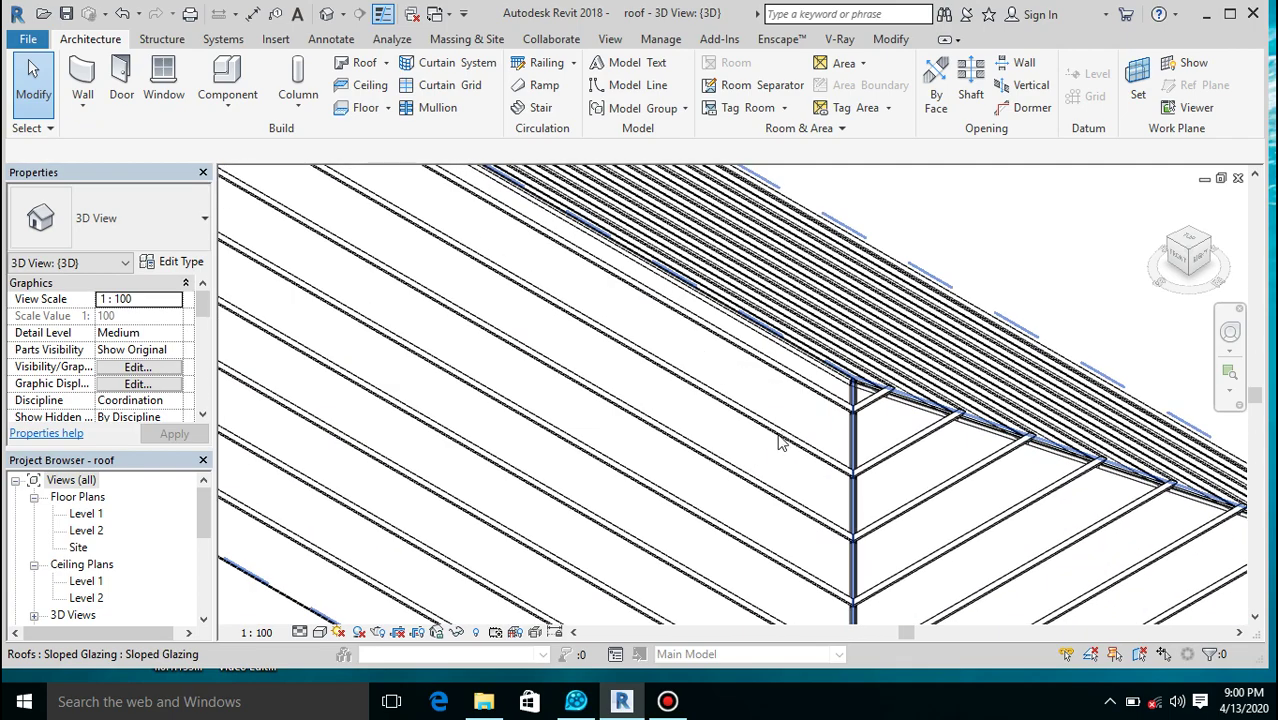
scroll(756, 485, up, 1)
scroll(756, 485, down, 4)
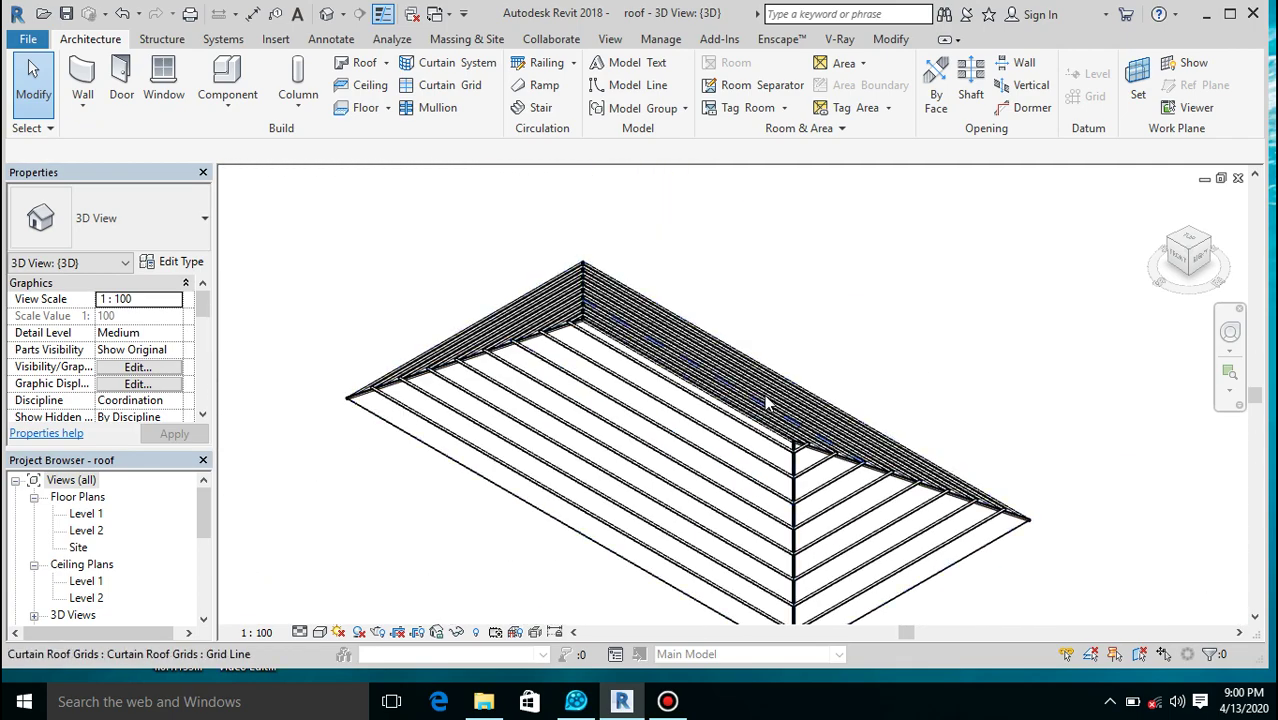
scroll(815, 485, up, 5)
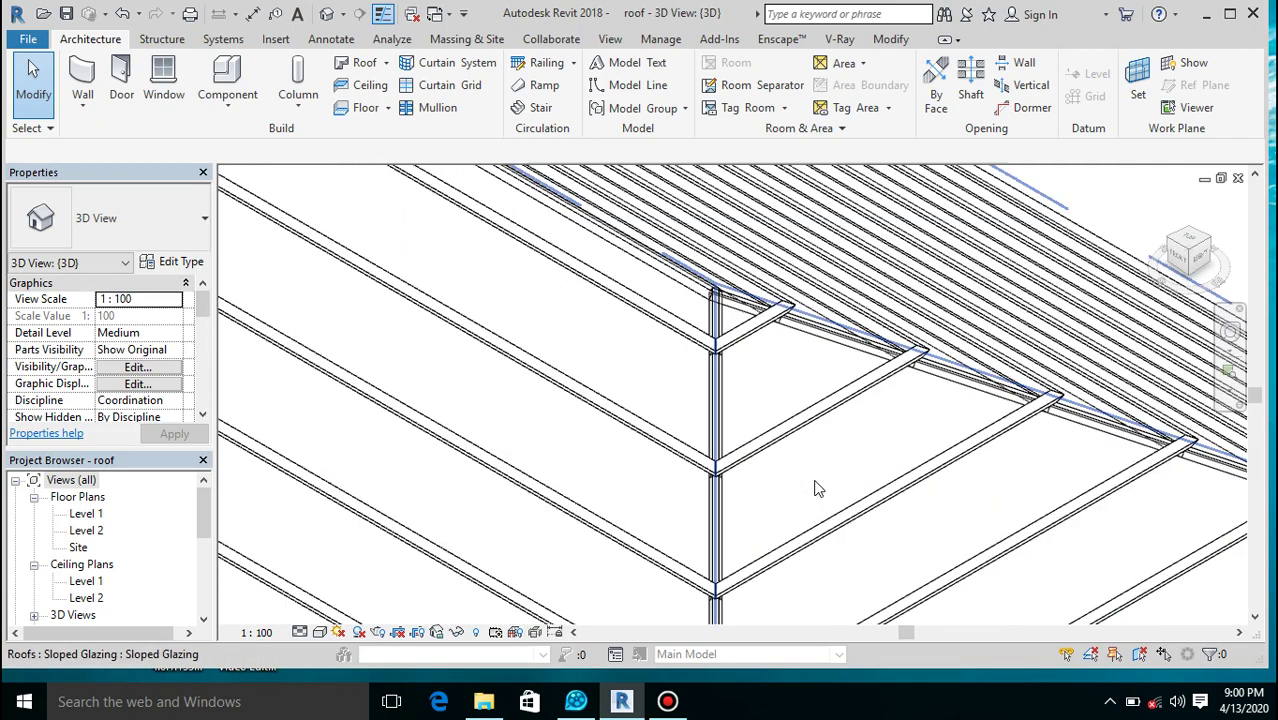
scroll(737, 417, down, 6)
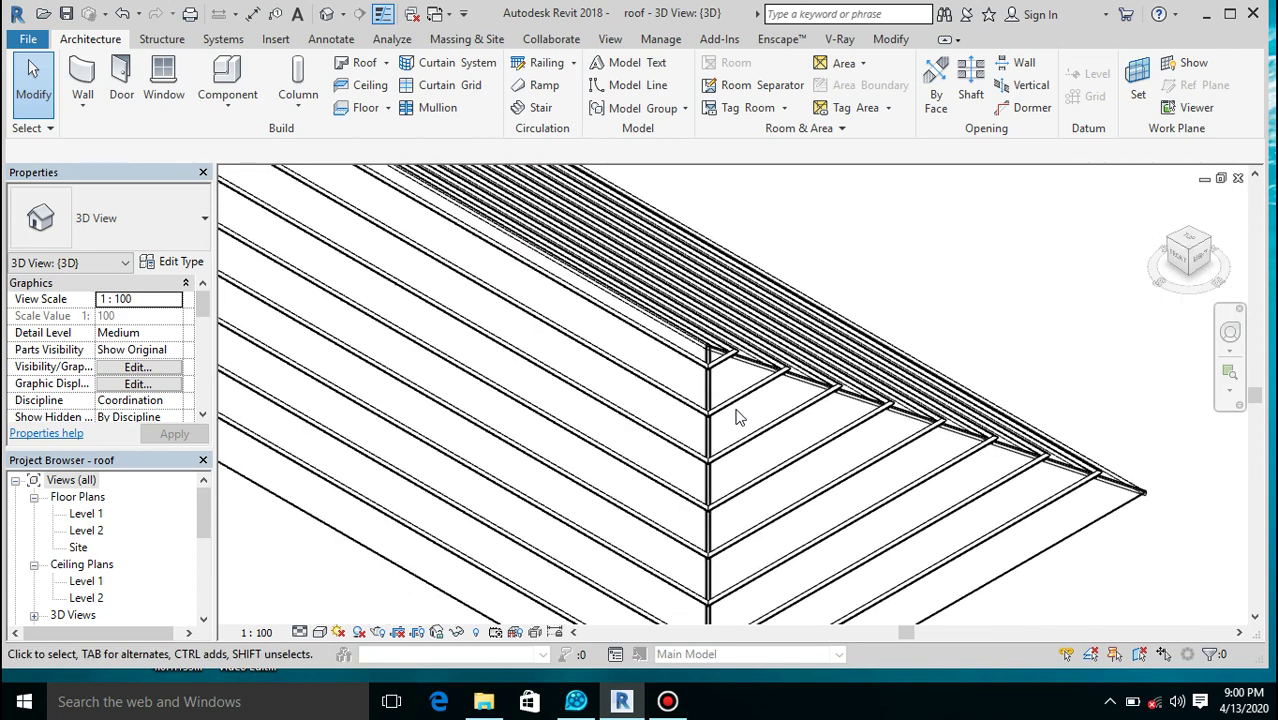
scroll(688, 498, up, 4)
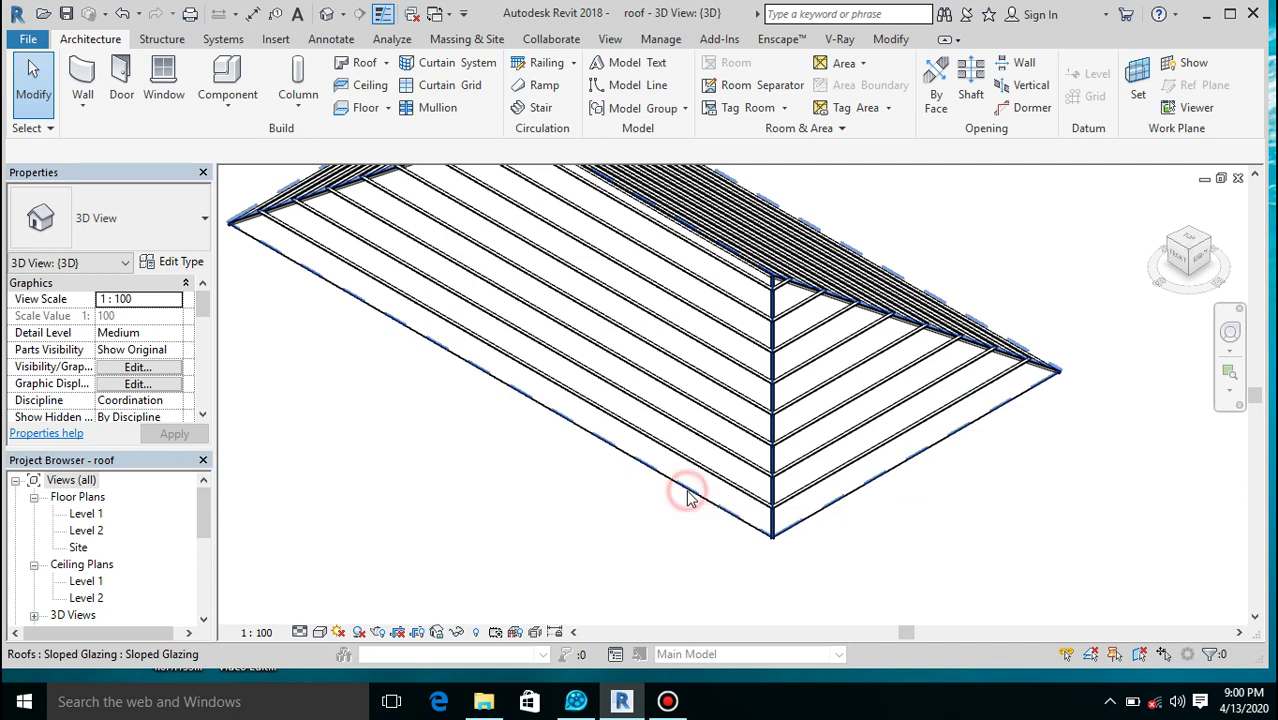
click(686, 494)
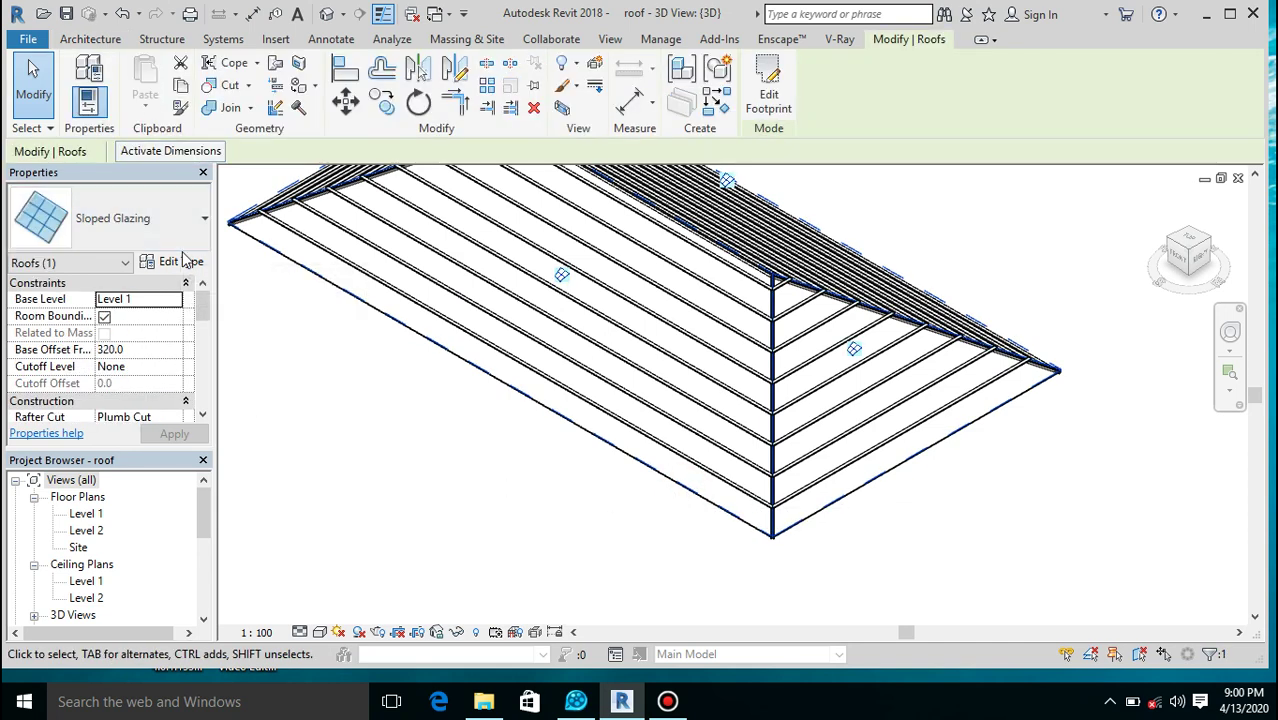
click(185, 216)
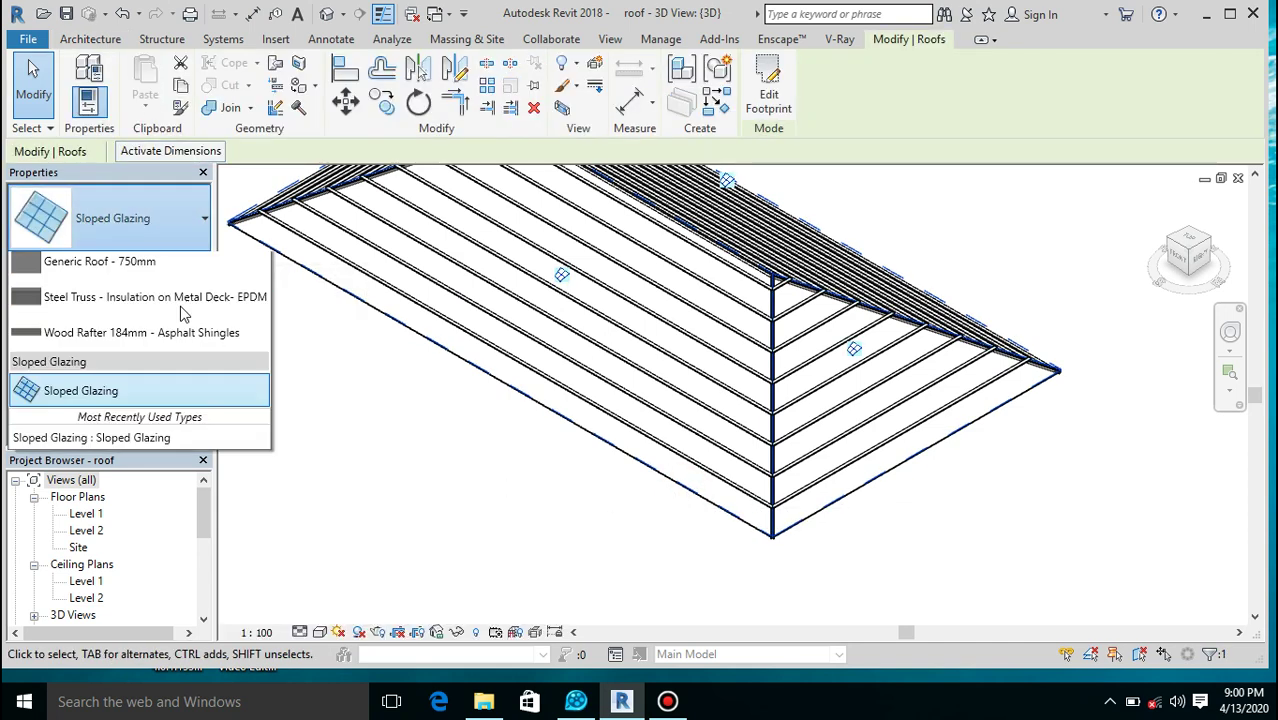
key(Escape)
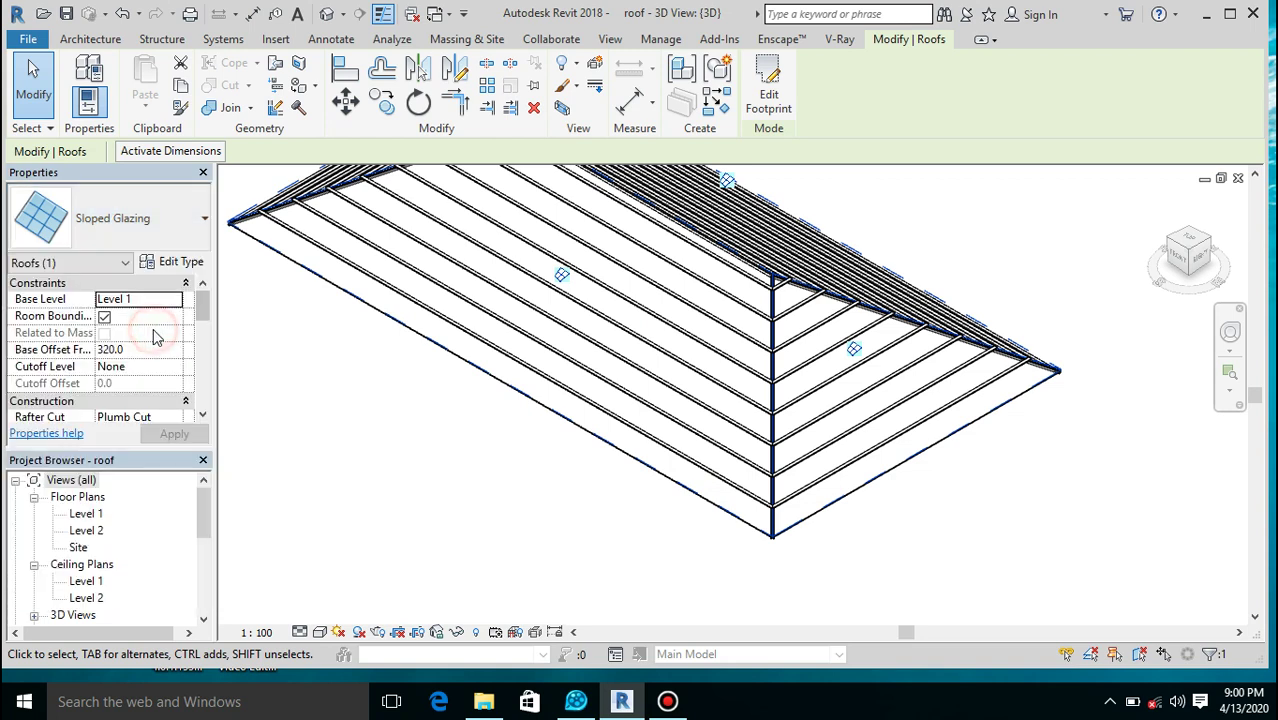
click(177, 261)
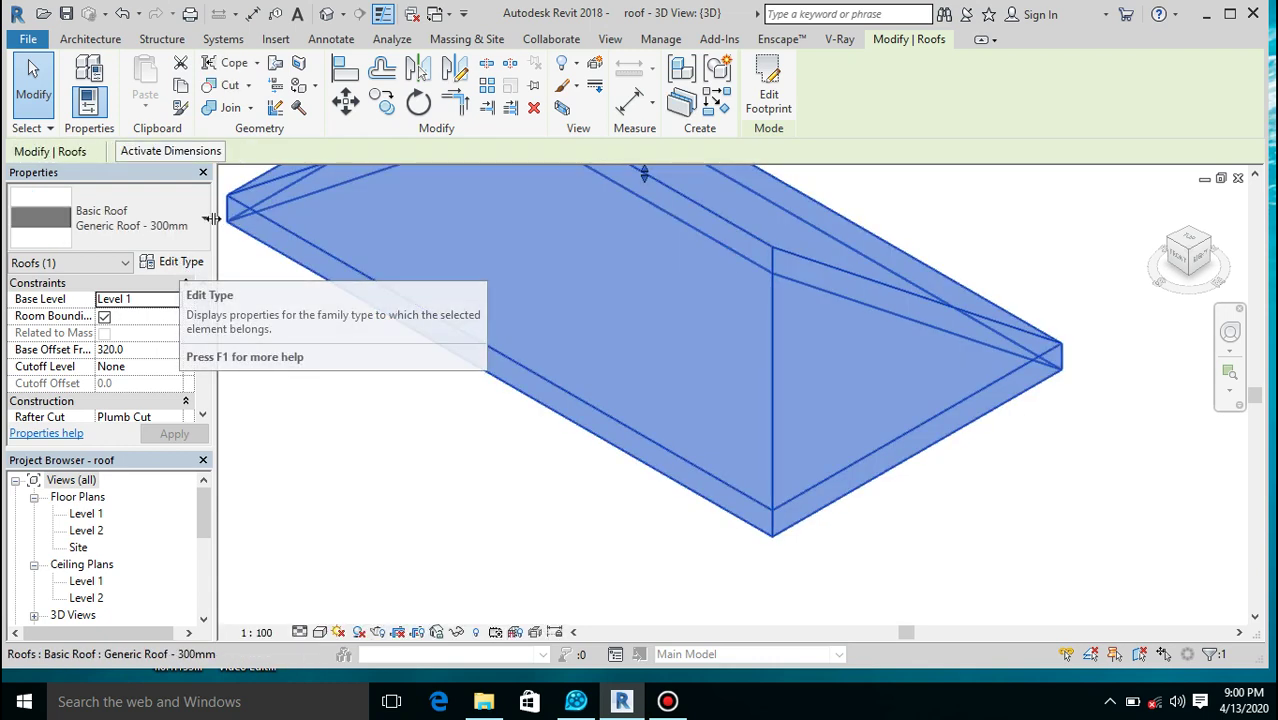
Duplicate the roof's type, accepting the name Generic Roof - 300mm 2.
click(198, 266)
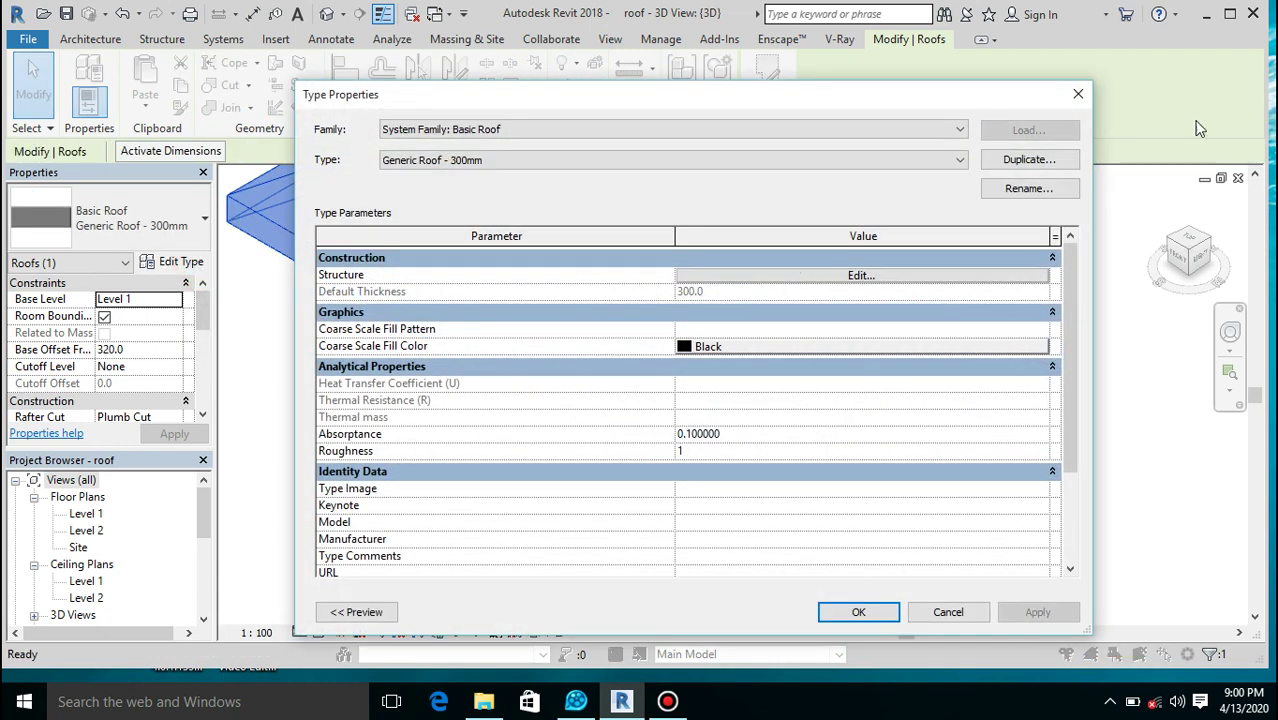
click(1029, 159)
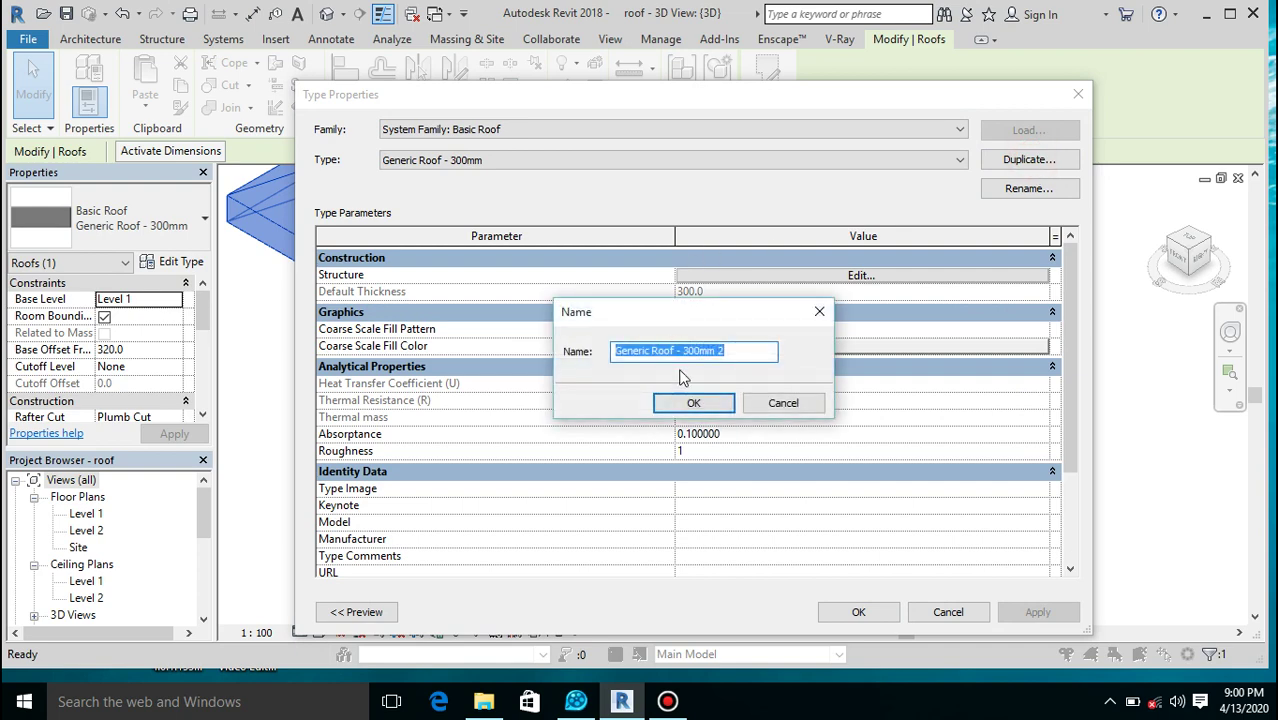
click(681, 402)
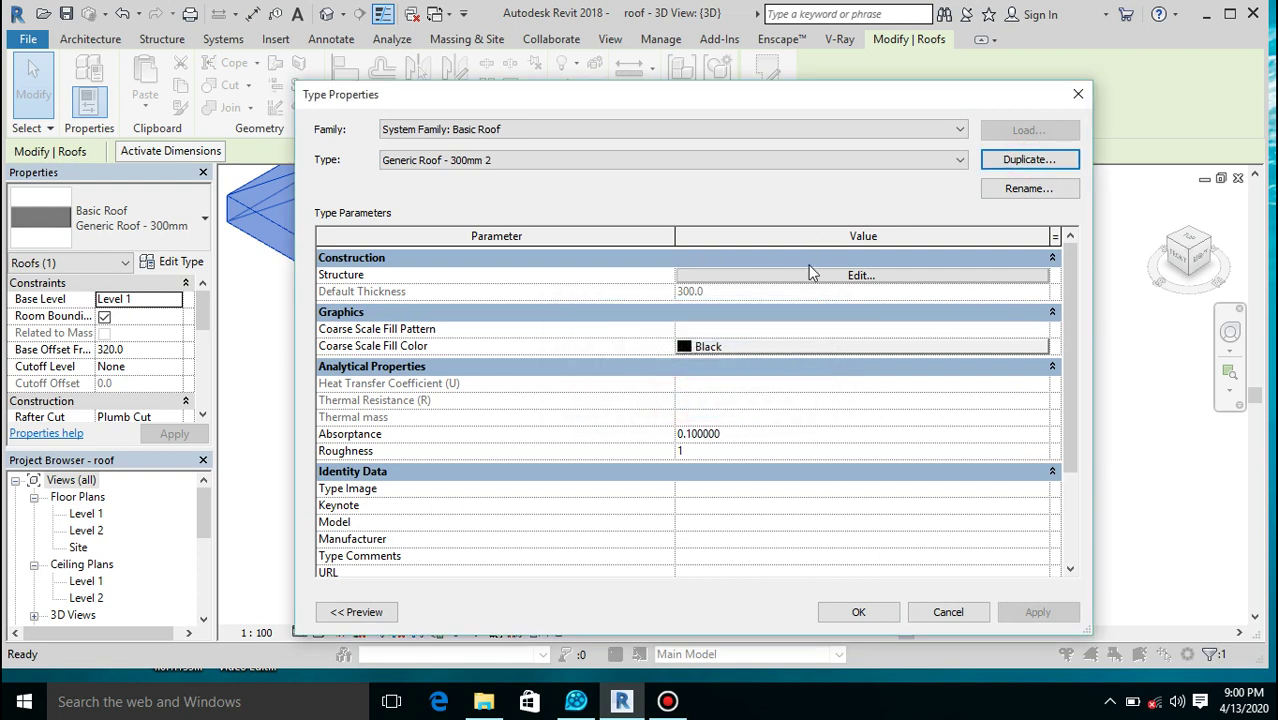
Set the thickness of the duplicated roof type's Structure [1] layer to 10 and apply the type to the roof.
click(808, 276)
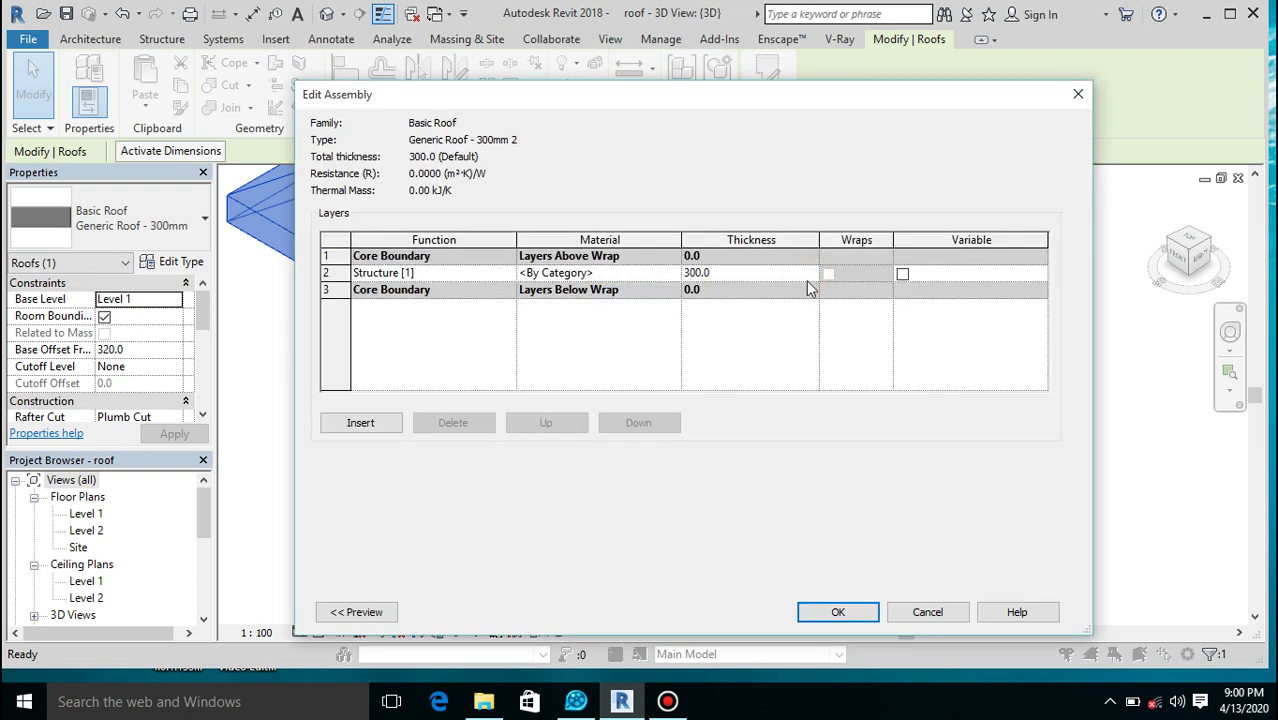
click(740, 272)
text(10)
click(836, 610)
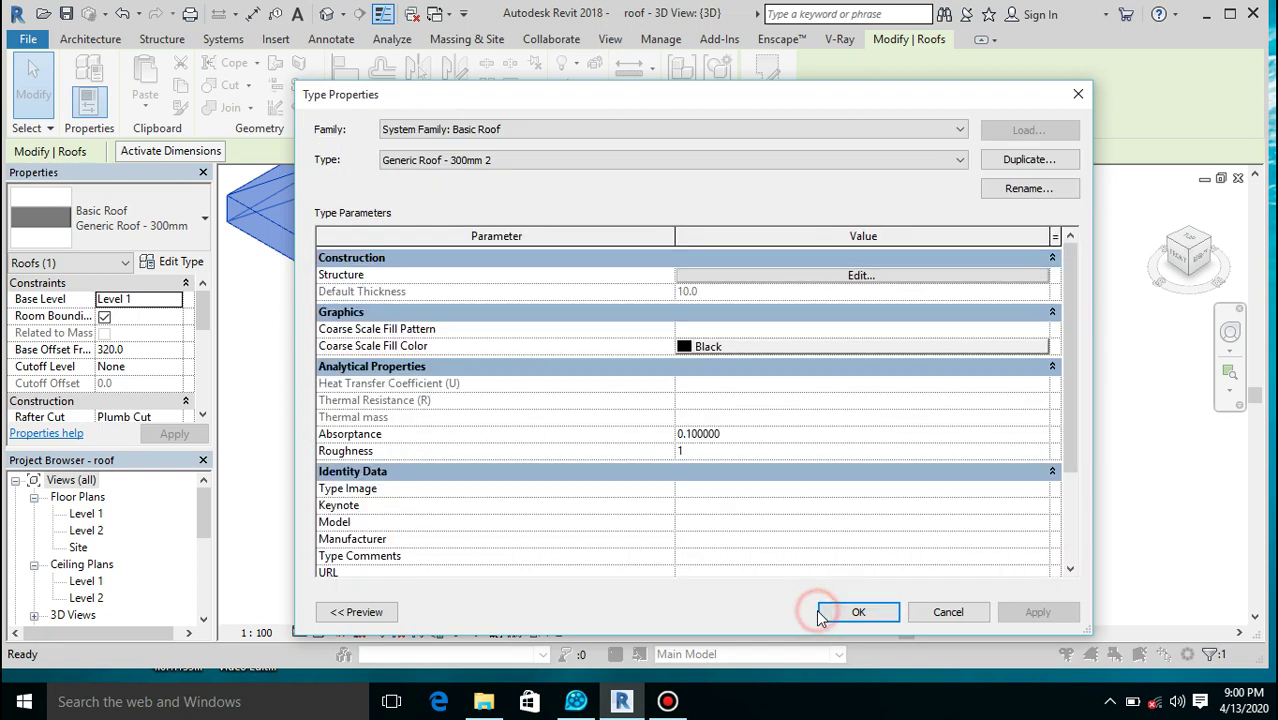
click(836, 610)
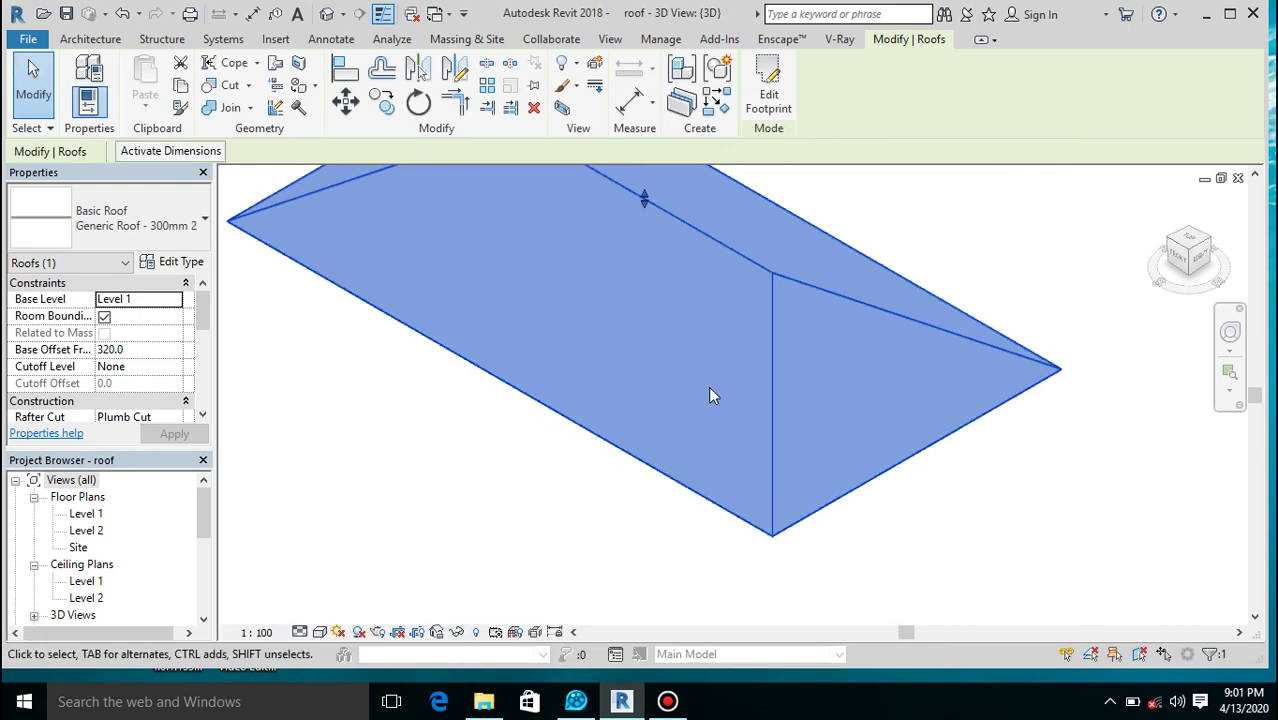
scroll(708, 396, down, 2)
click(836, 248)
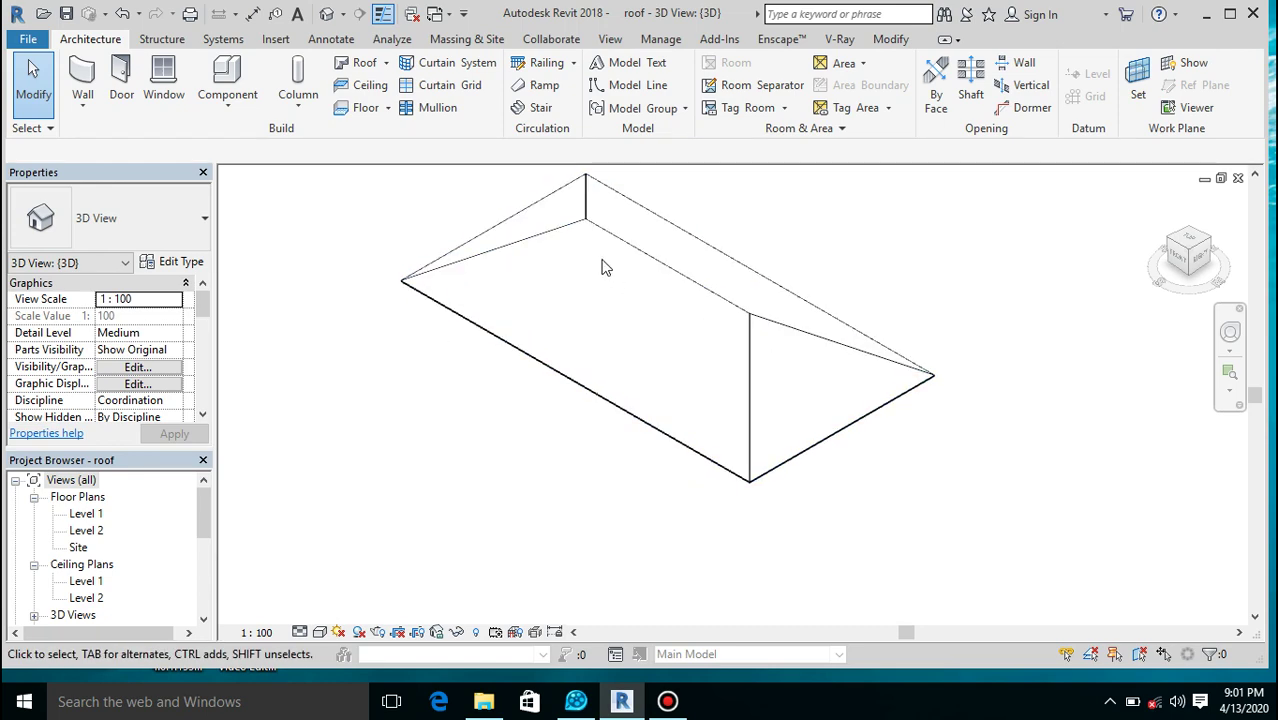
Start placing a structural beam and browse the family library to the US Metric, Structural Framing, Wood folder.
click(160, 40)
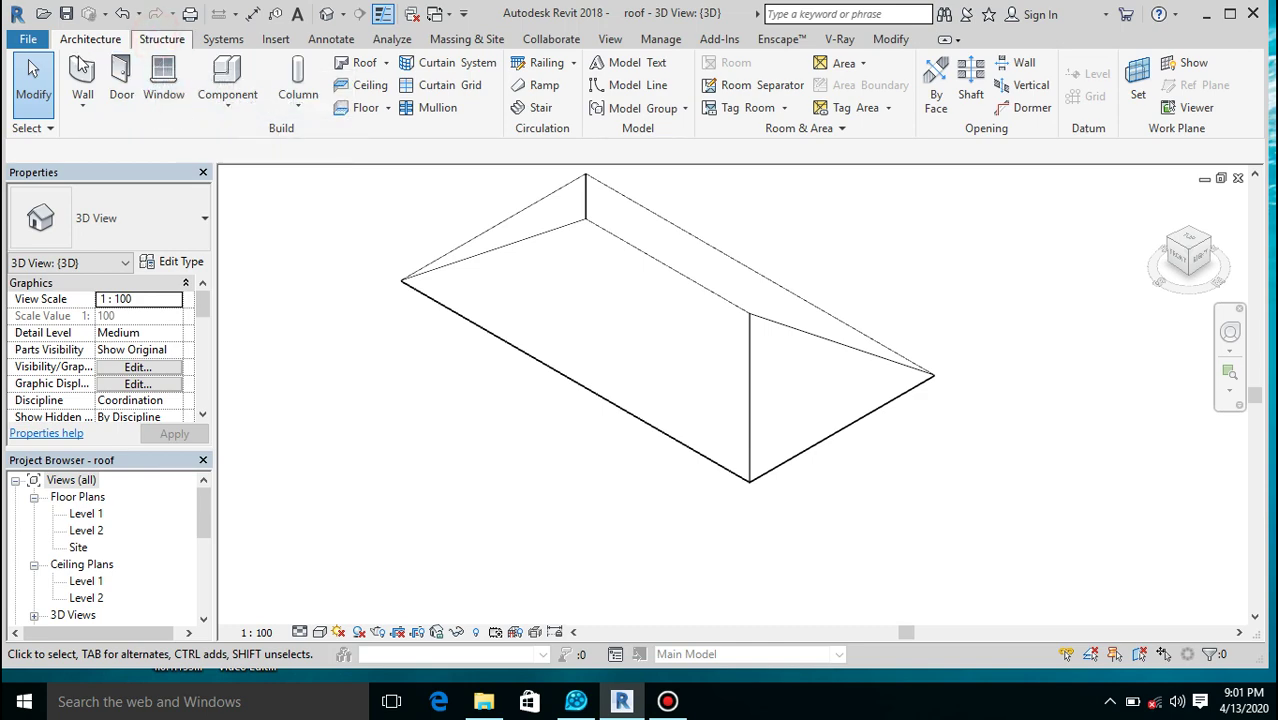
click(87, 74)
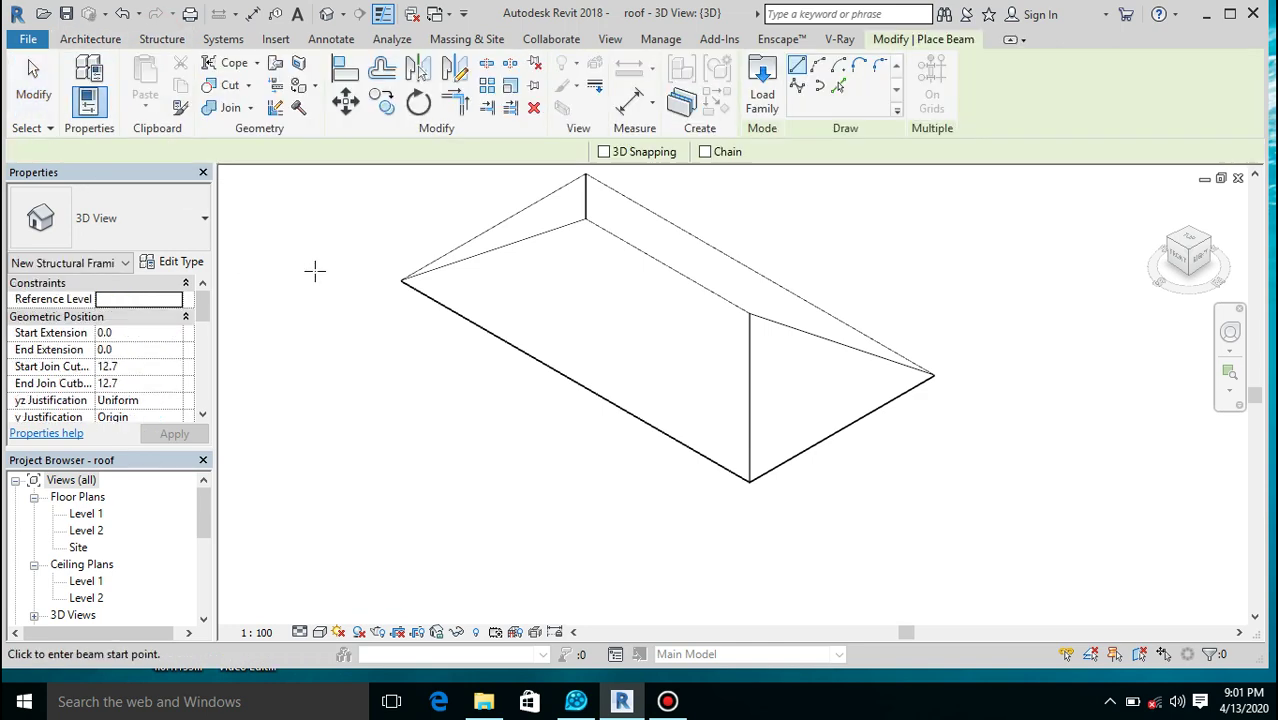
click(764, 105)
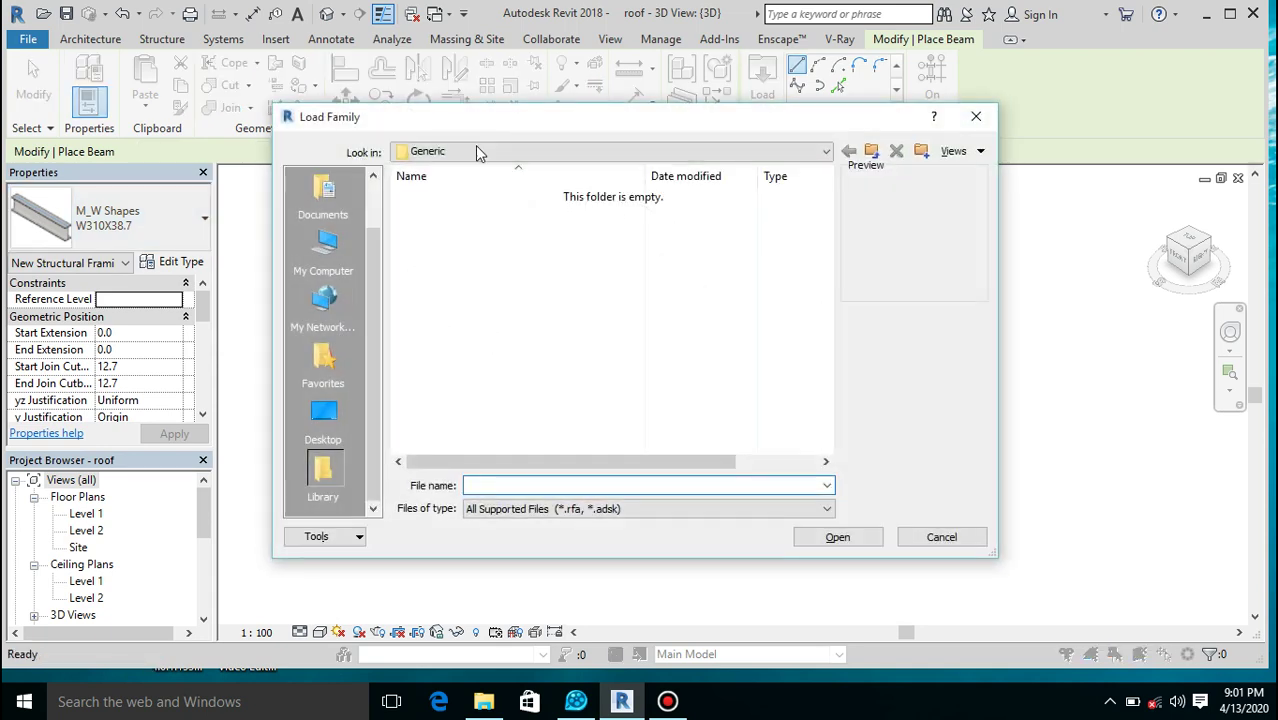
click(474, 150)
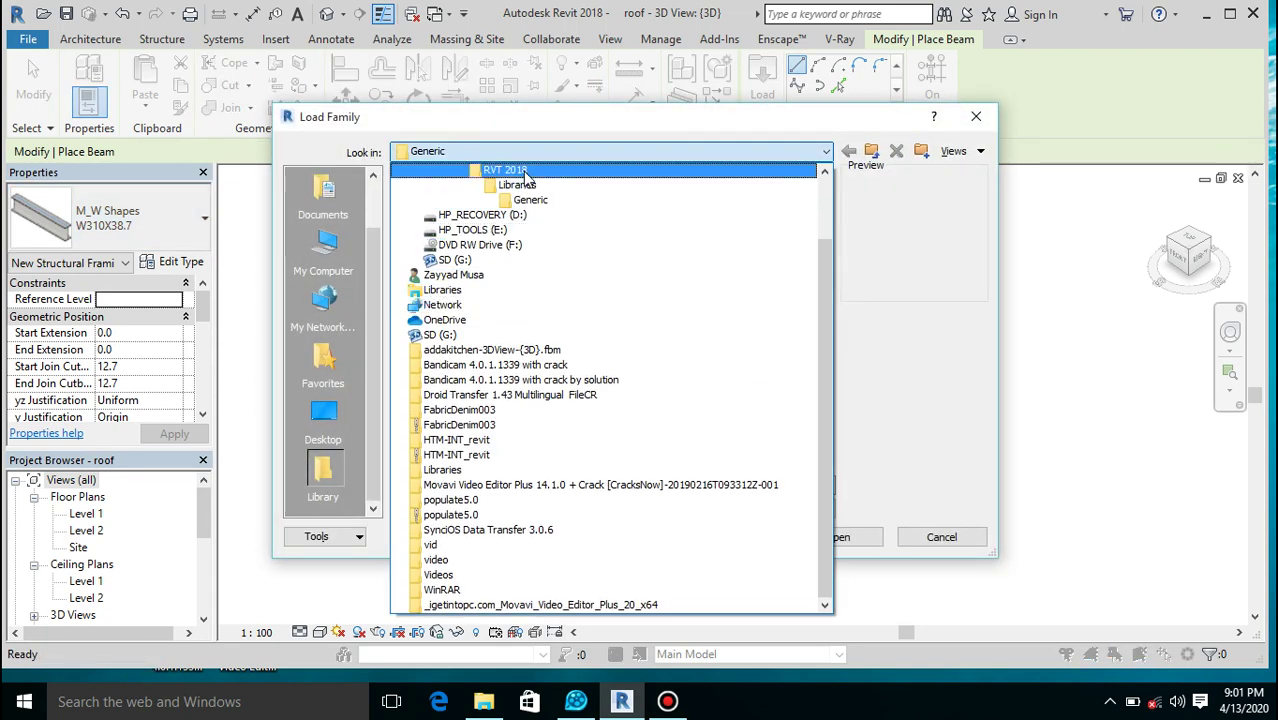
click(523, 182)
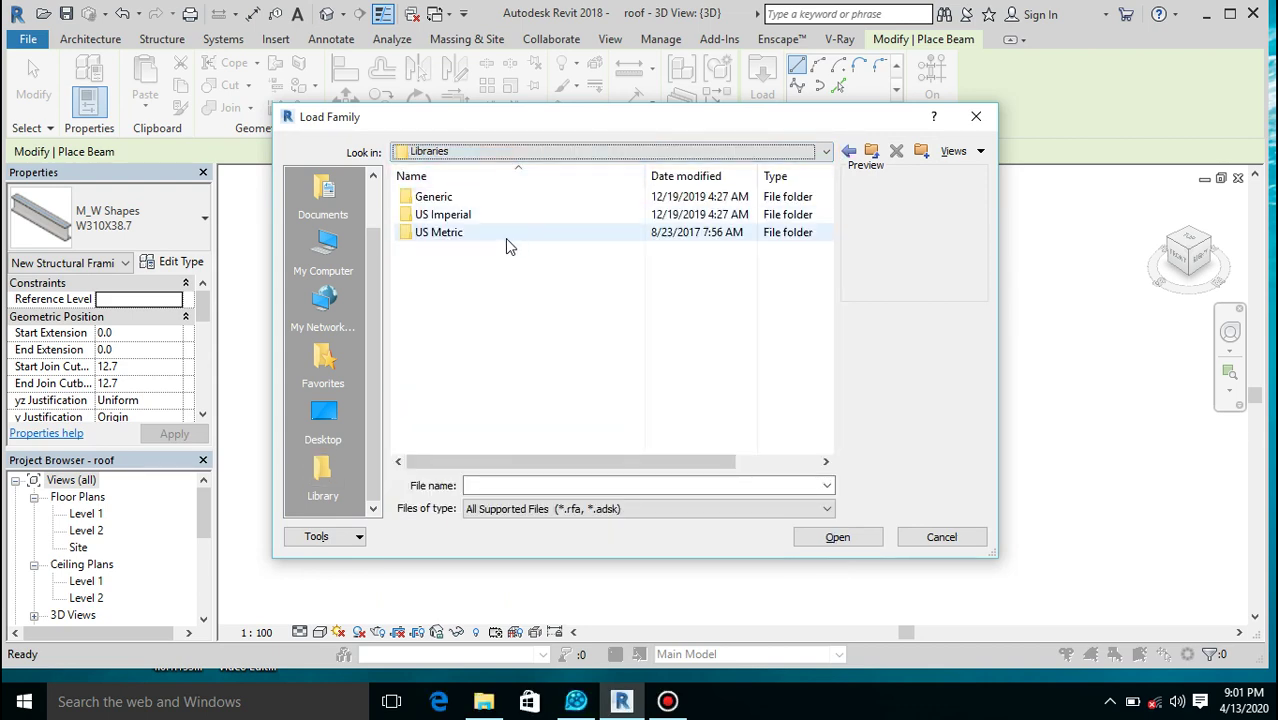
double_click(505, 240)
scroll(509, 275, down, 10)
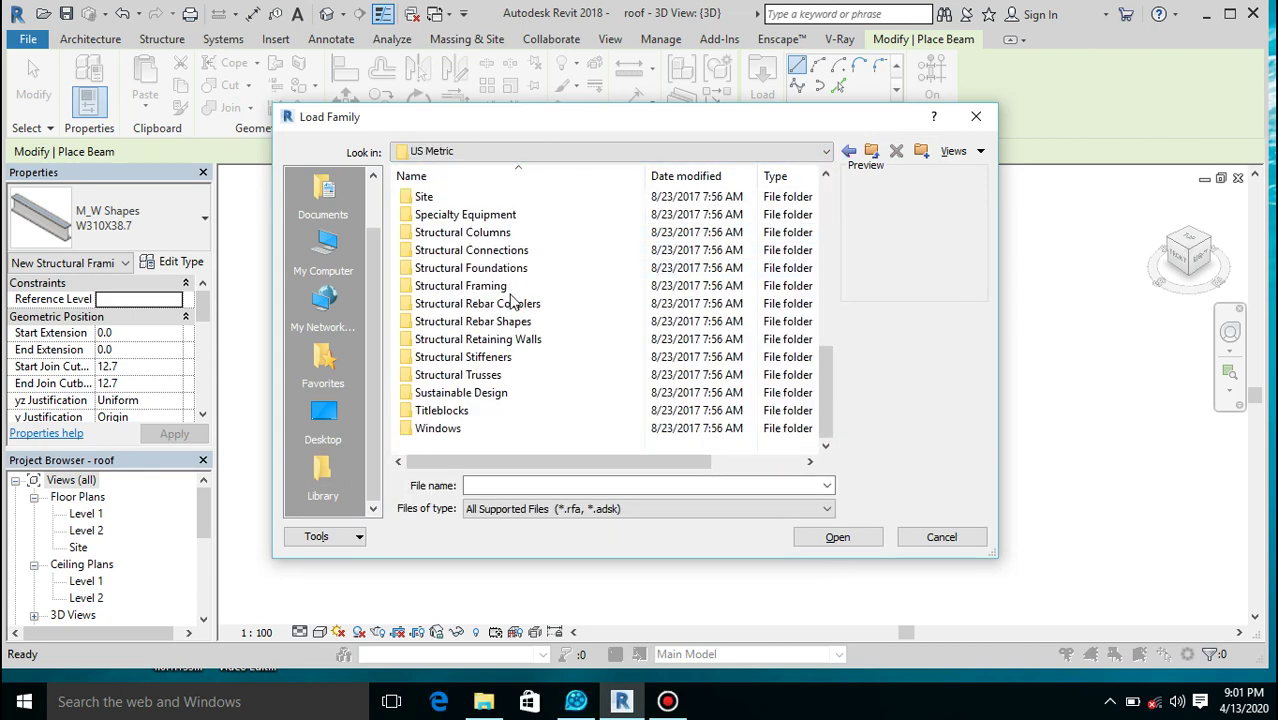
double_click(505, 287)
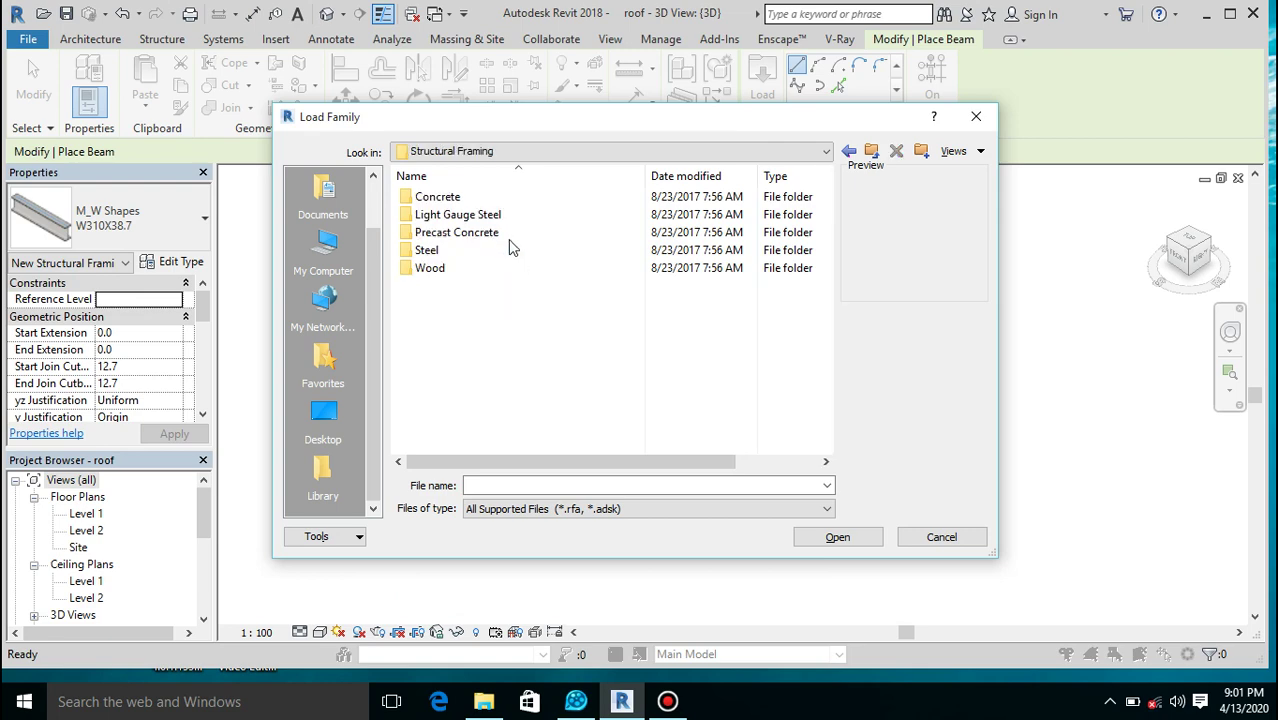
double_click(476, 268)
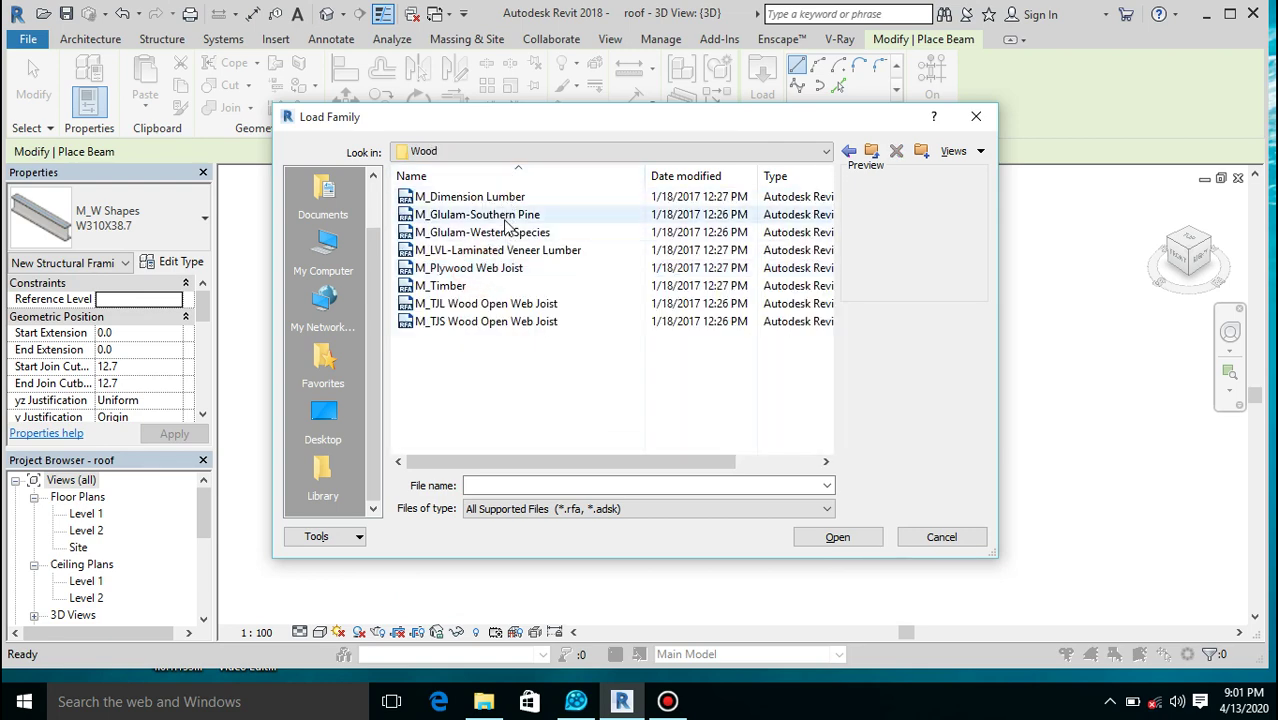
Load the M_Glulam-Southern Pine family as the beam to place.
click(505, 214)
click(508, 232)
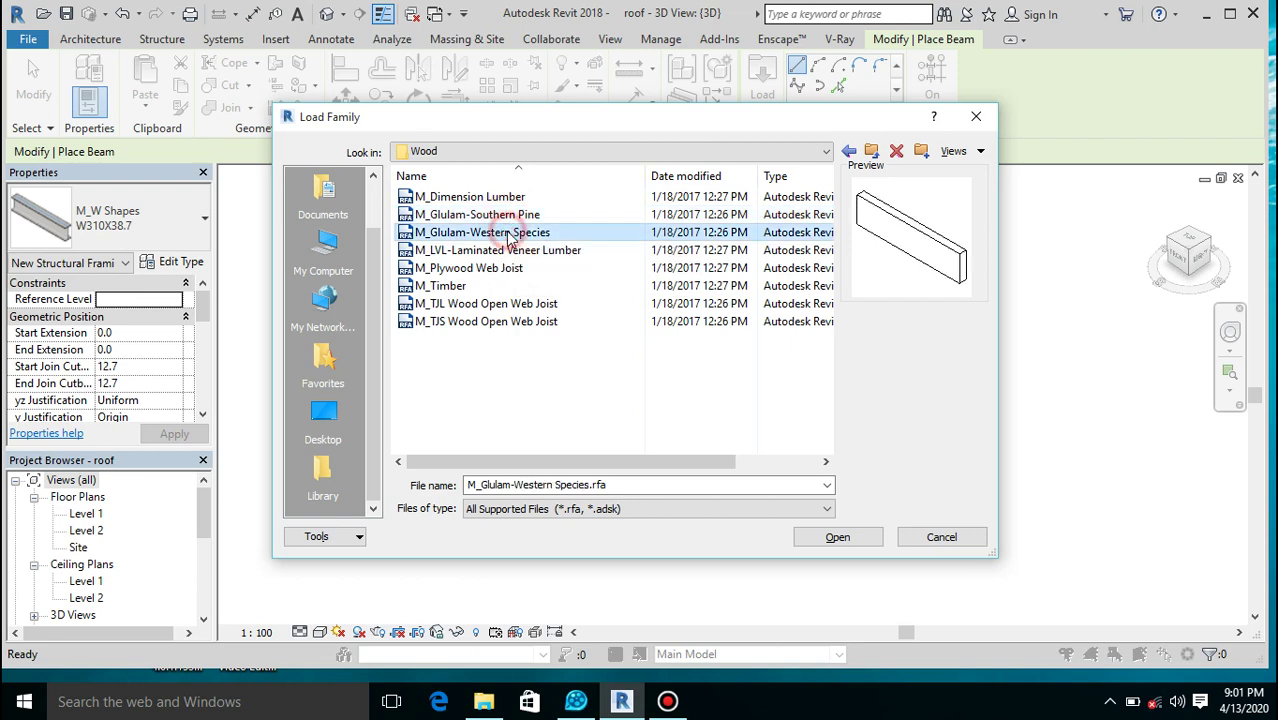
click(515, 212)
click(838, 540)
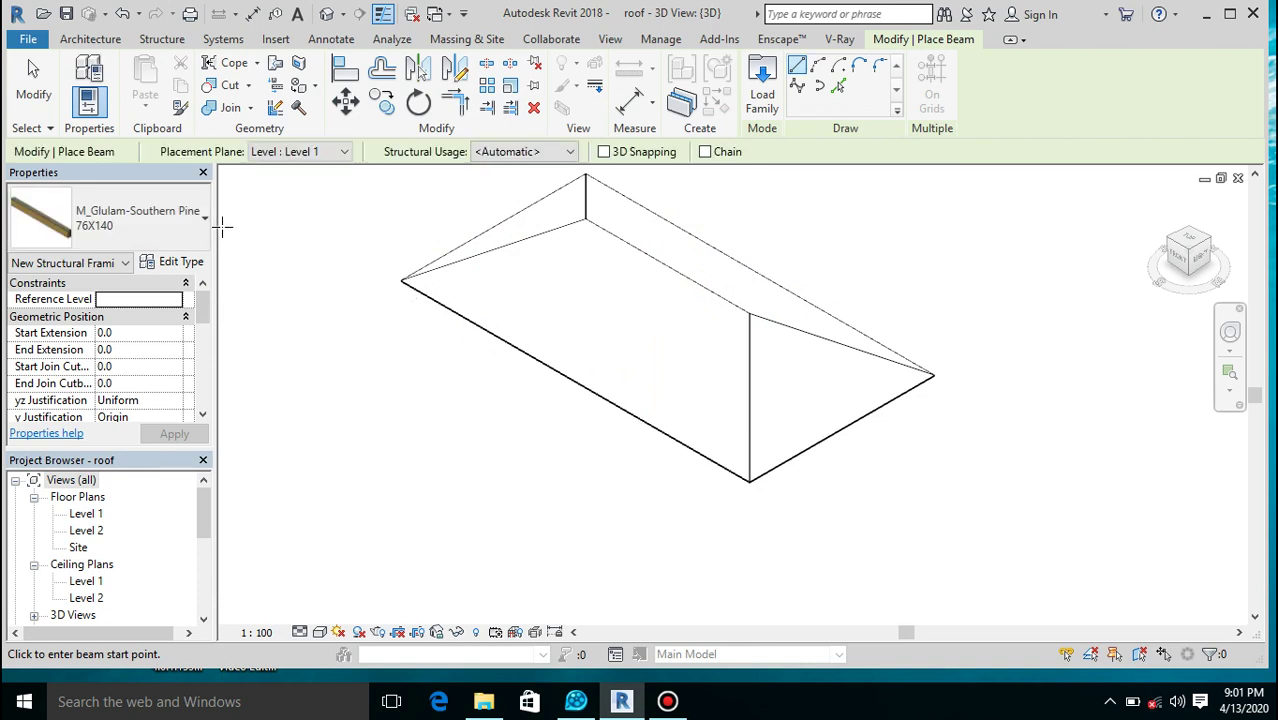
Keep the 76X140 glulam type, switch beam placement to Pick Lines and enable 3D Snapping.
click(172, 245)
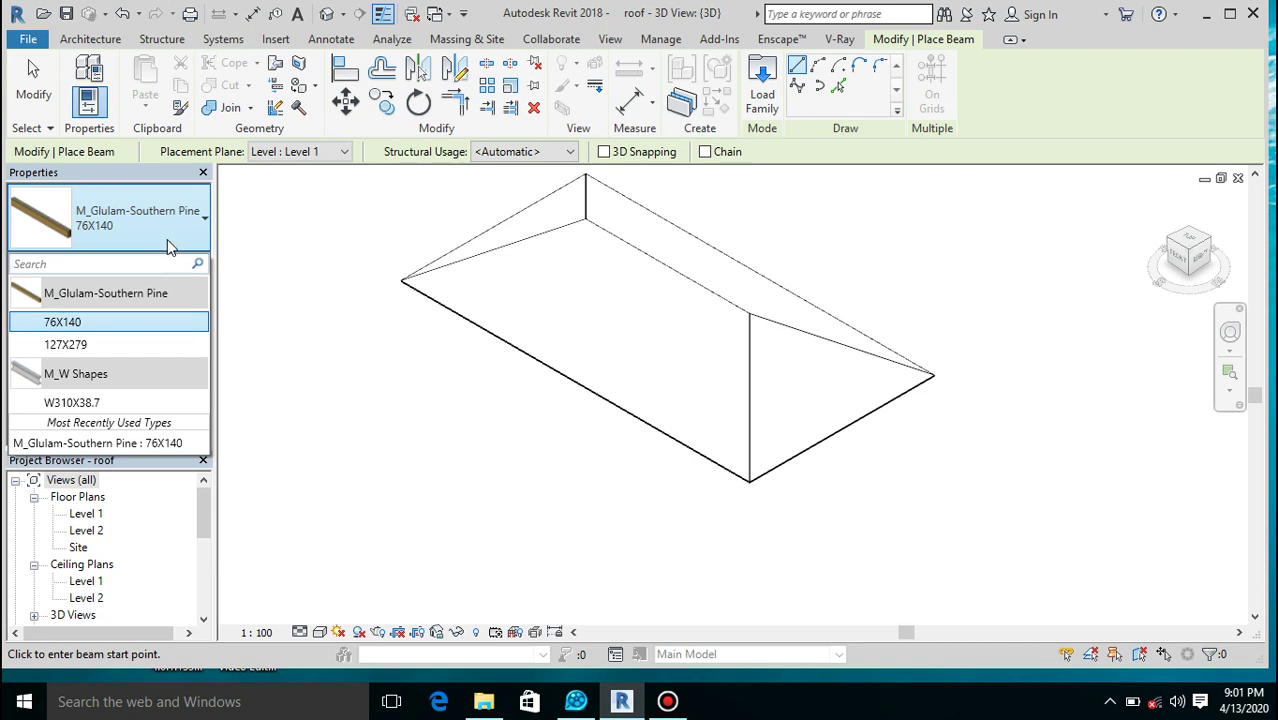
click(172, 245)
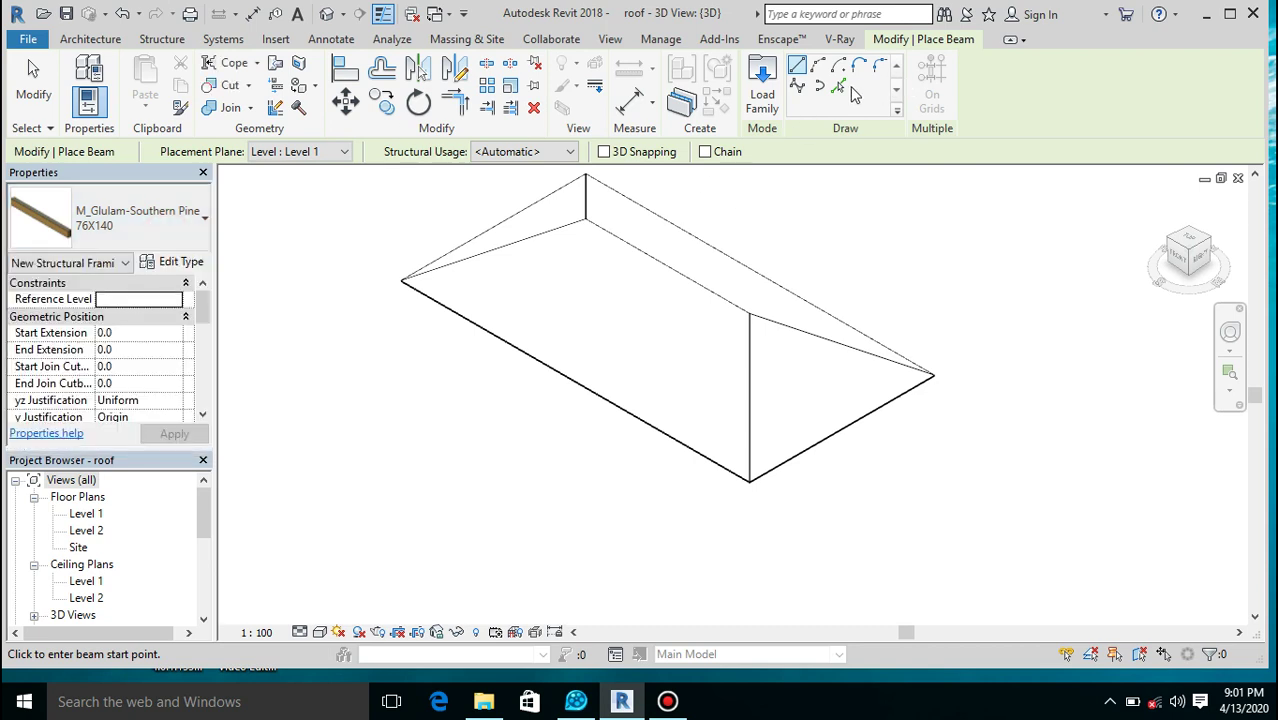
click(840, 89)
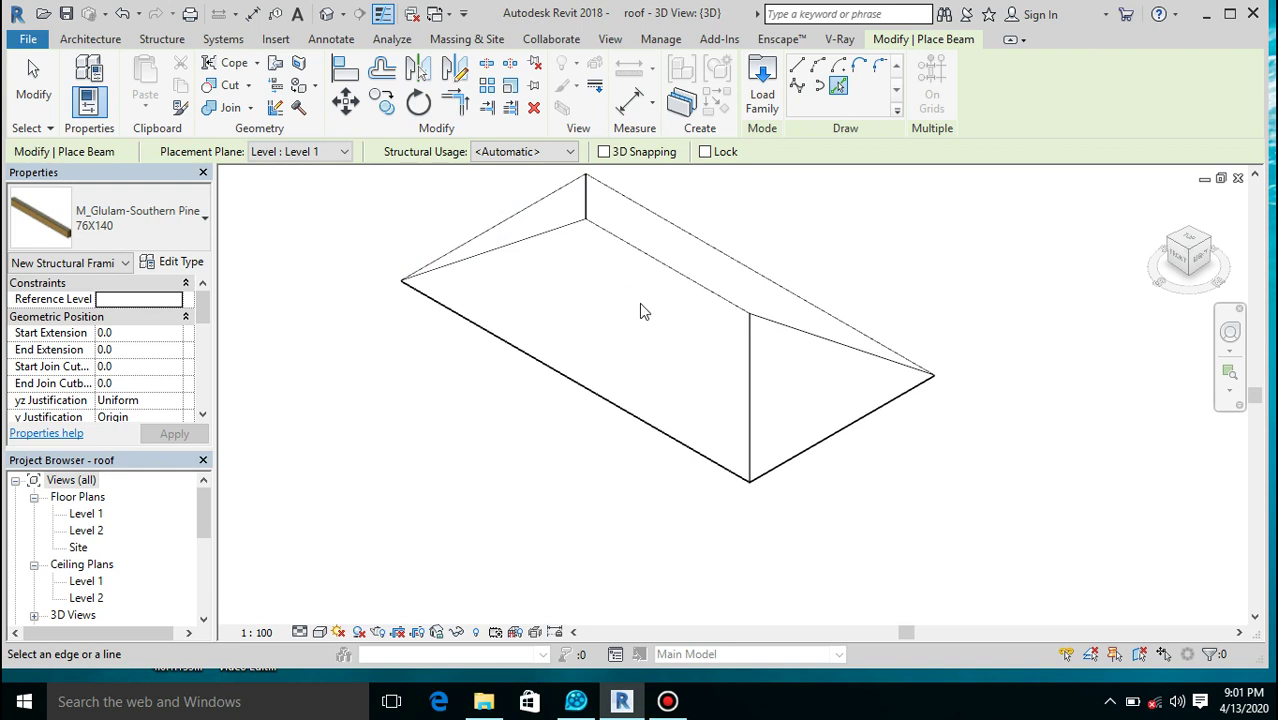
click(603, 152)
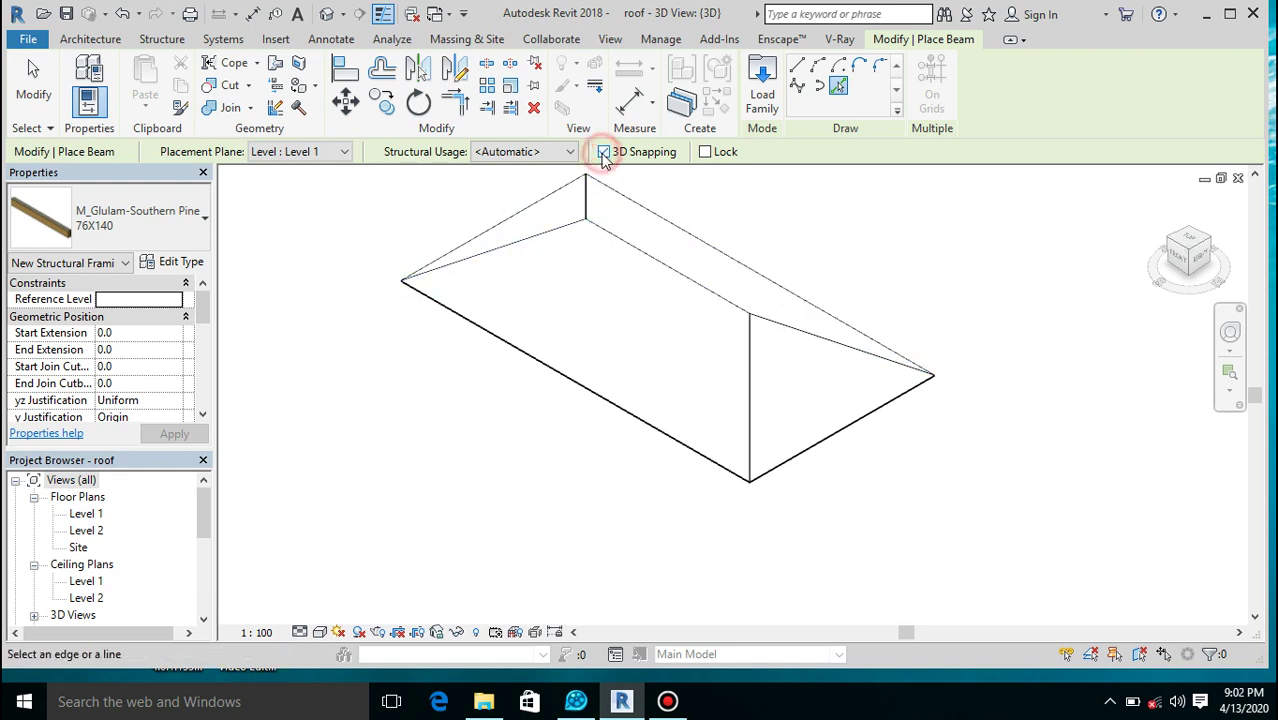
Try to place a beam along the roof's ridge edge and discard it.
click(632, 250)
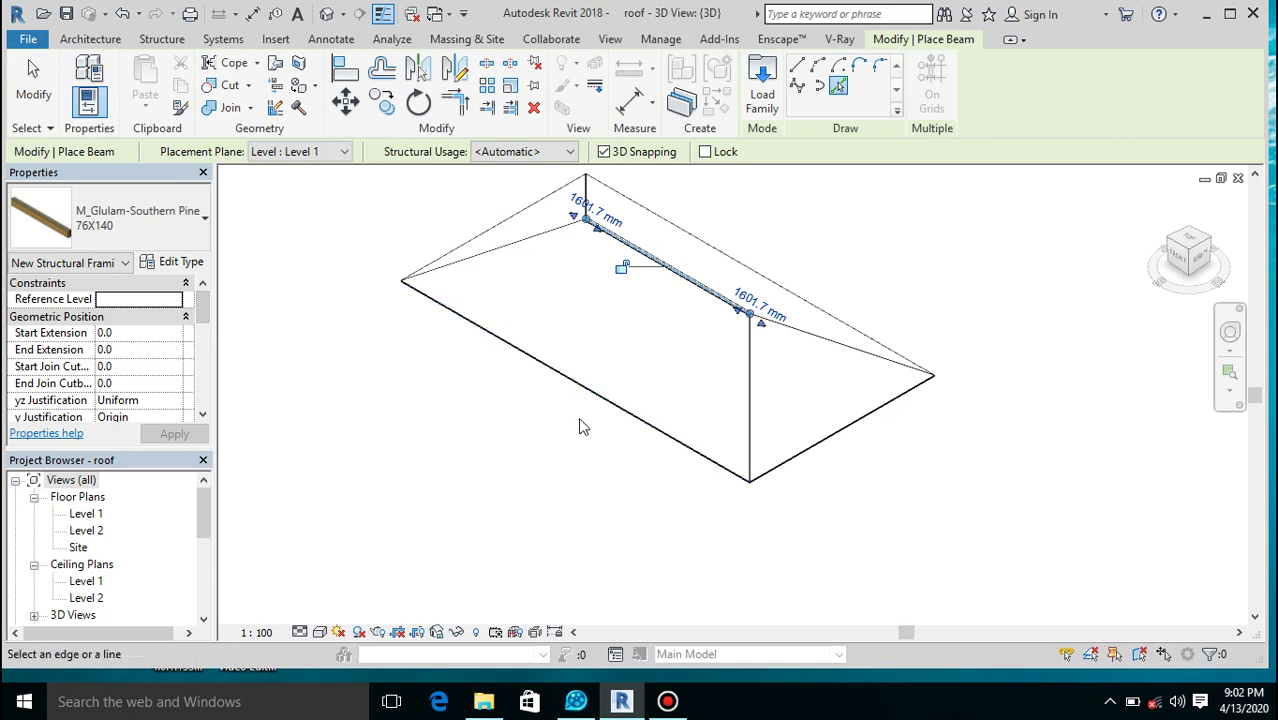
key(Escape)
key(Escape)
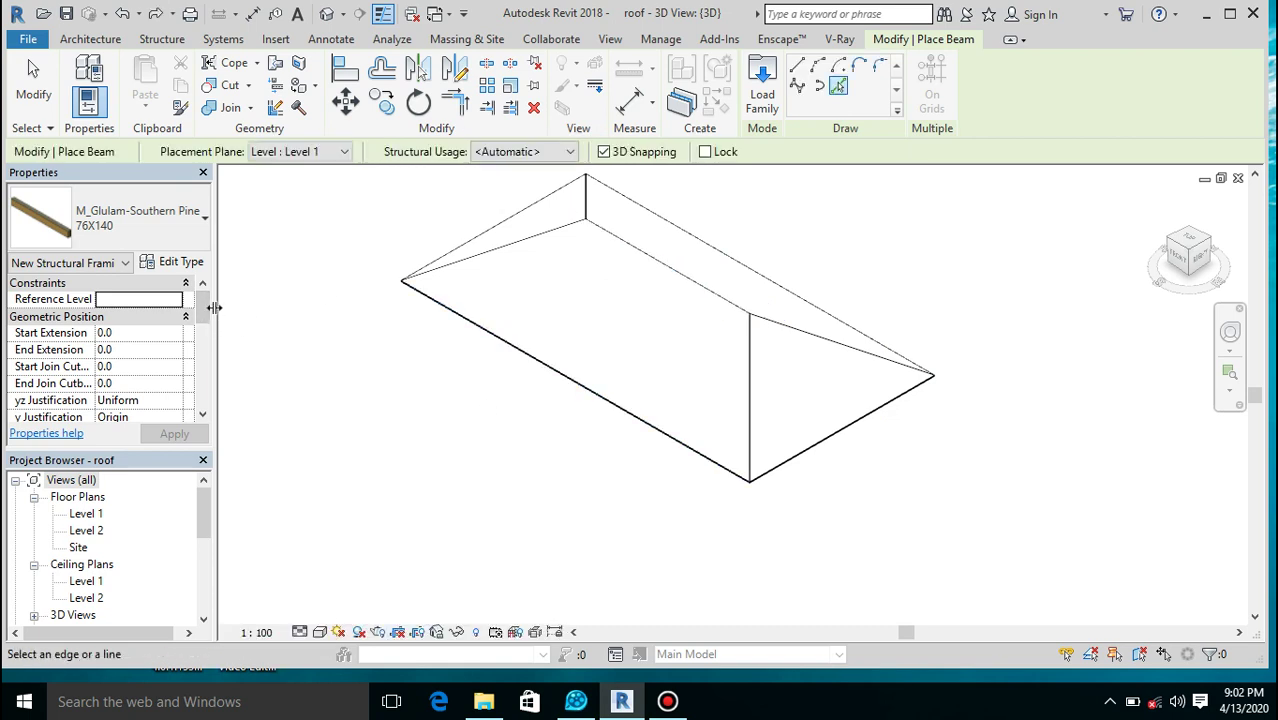
Set the new beam's z Justification to Center and apply it.
drag(202, 304, 204, 341)
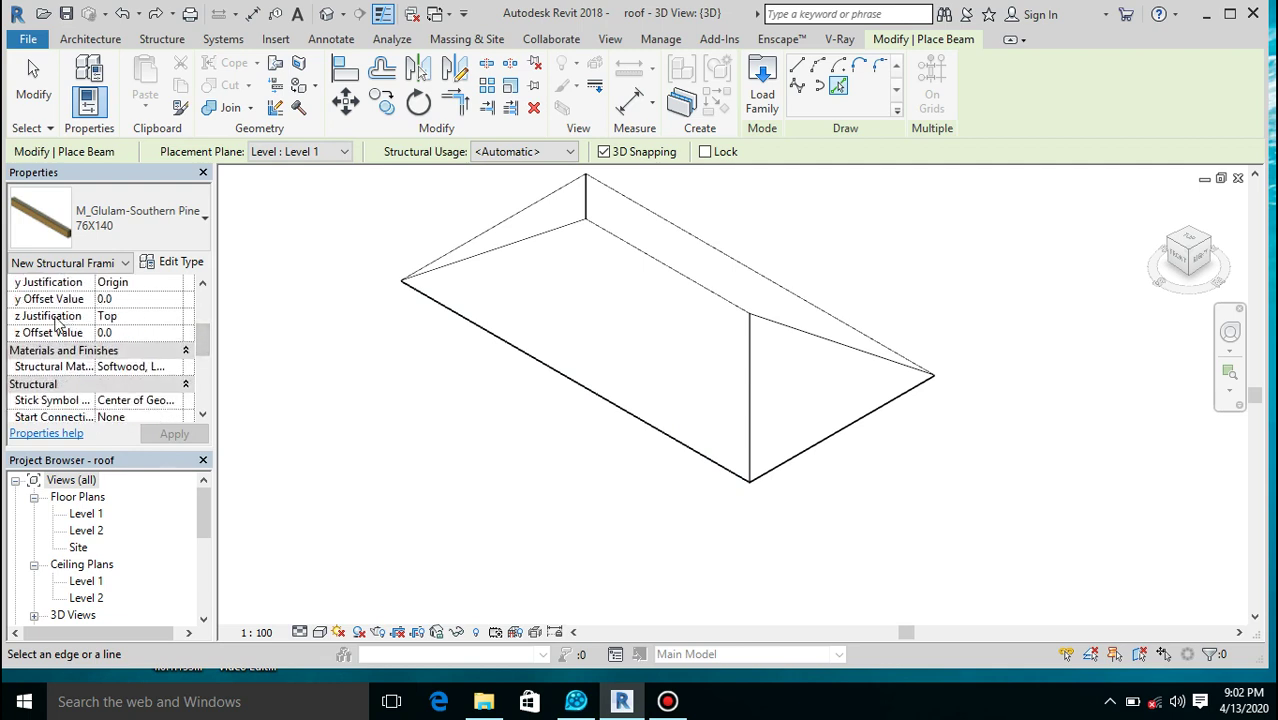
click(126, 316)
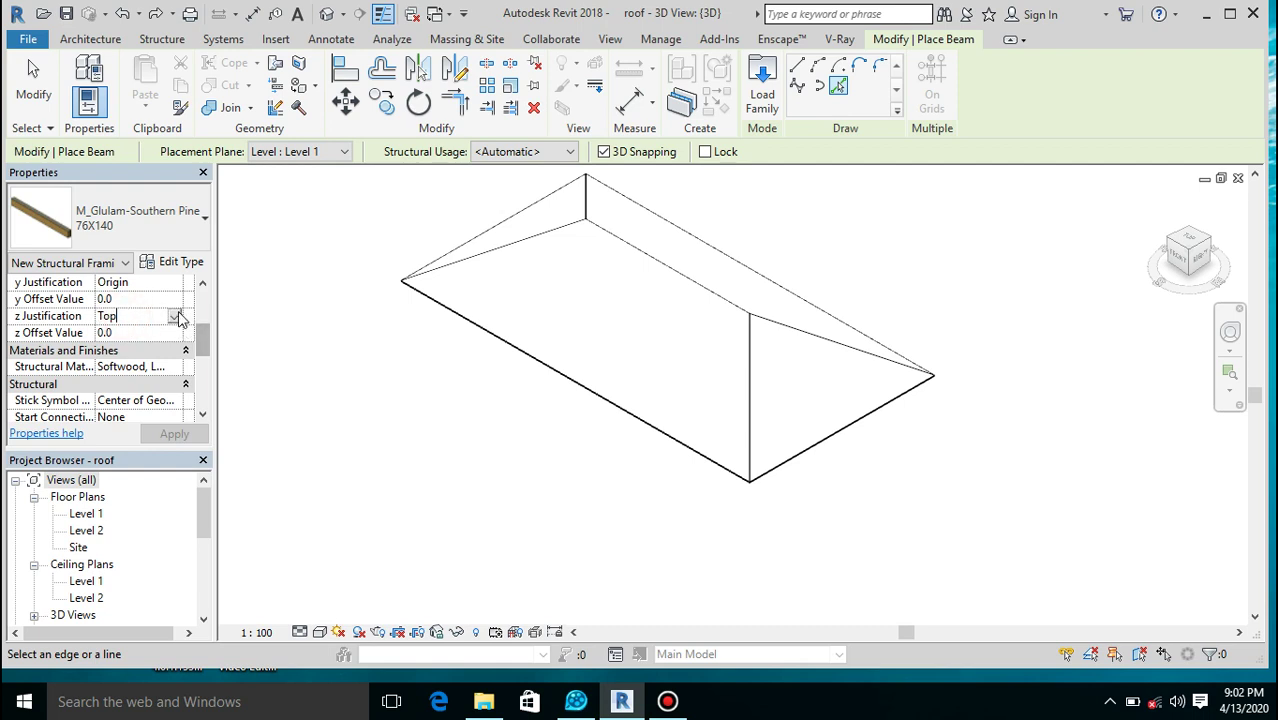
click(176, 317)
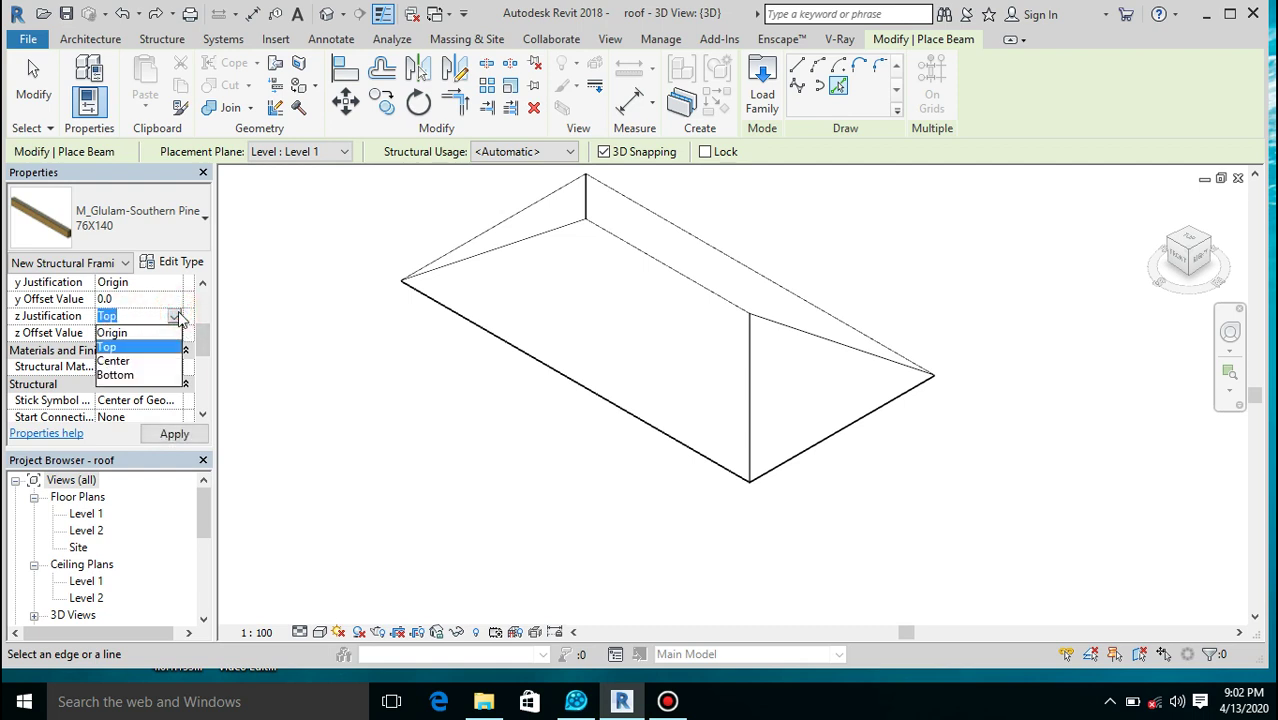
click(124, 362)
click(172, 435)
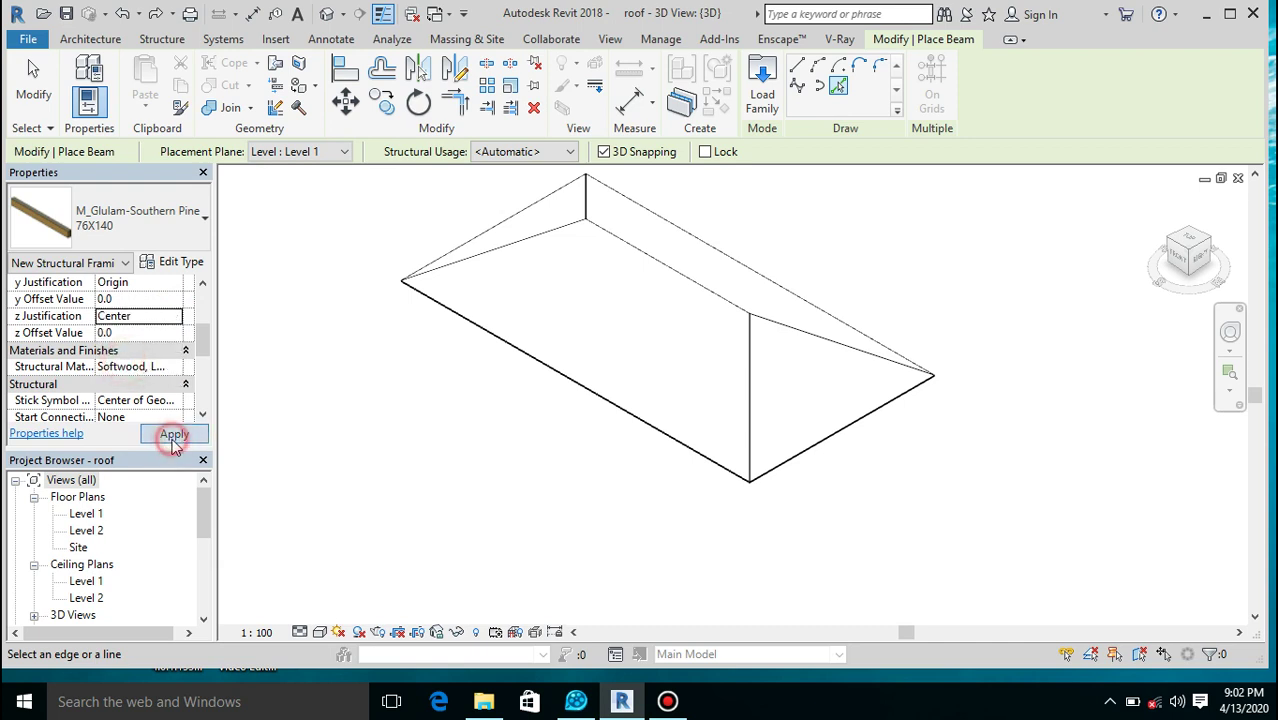
Place 76X140 beams along the roof's ridge and the two hip edges meeting at its east end.
click(684, 282)
scroll(696, 345, up, 3)
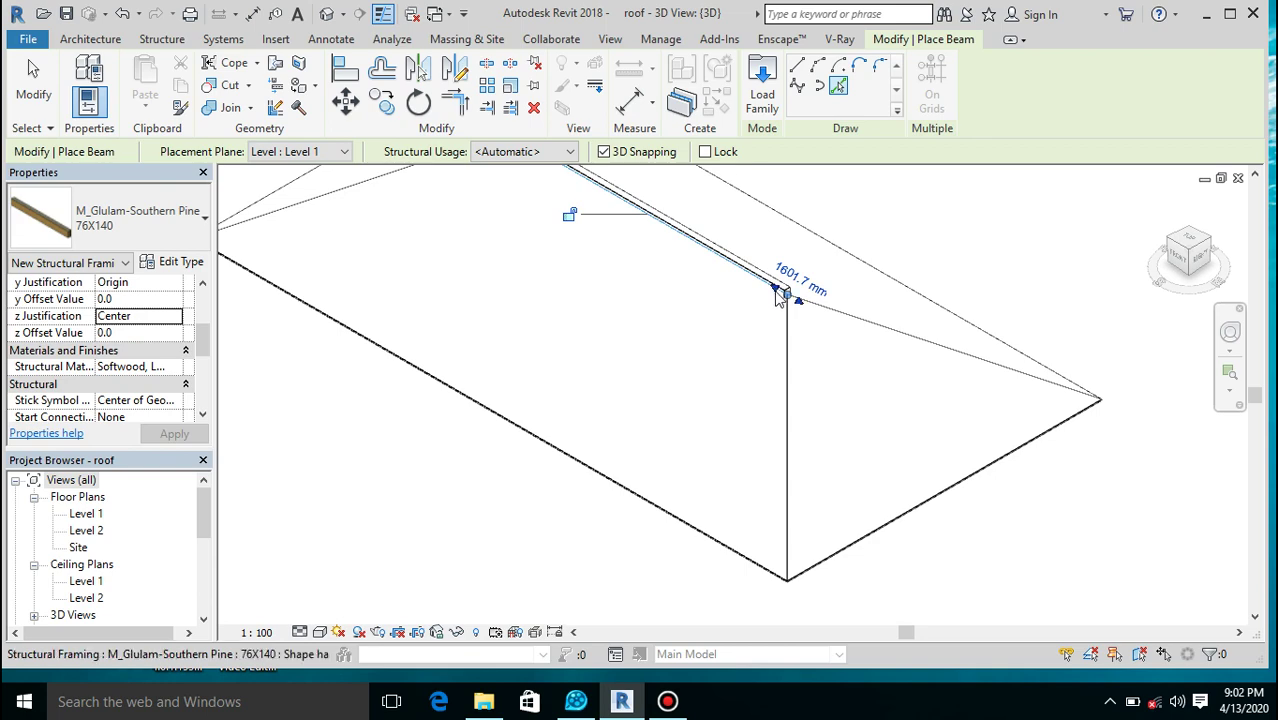
scroll(779, 299, up, 2)
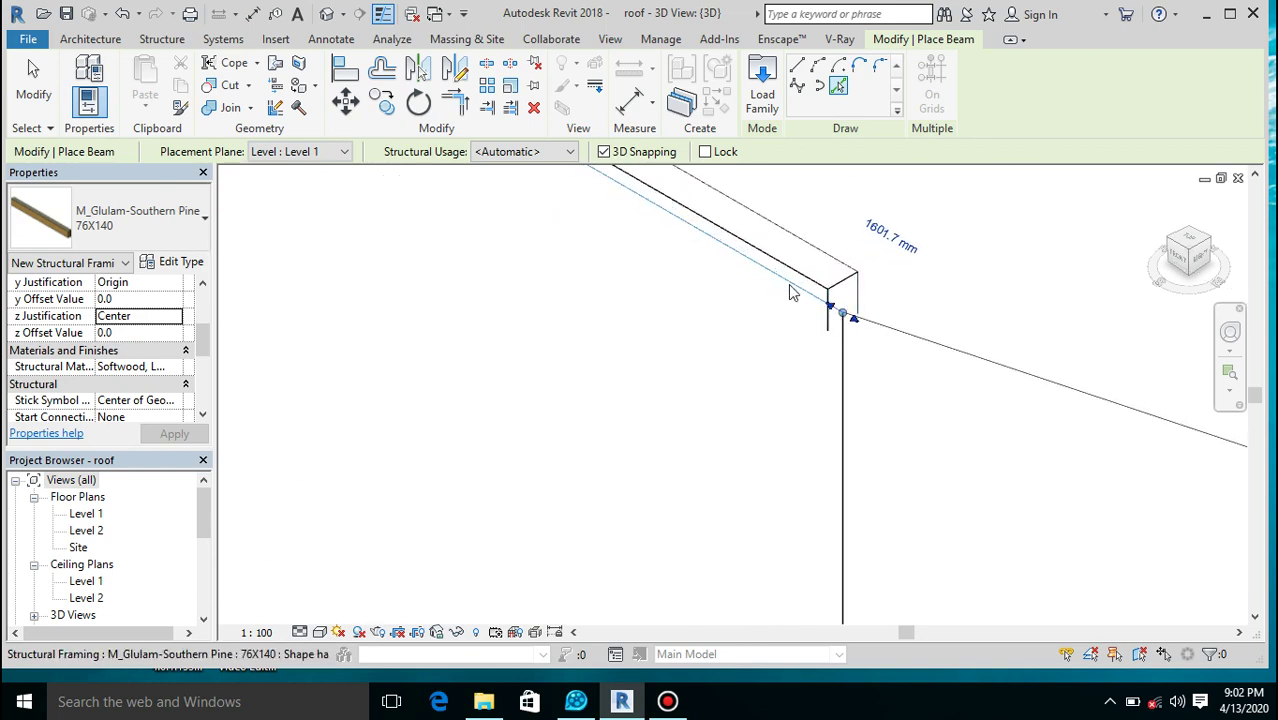
click(903, 340)
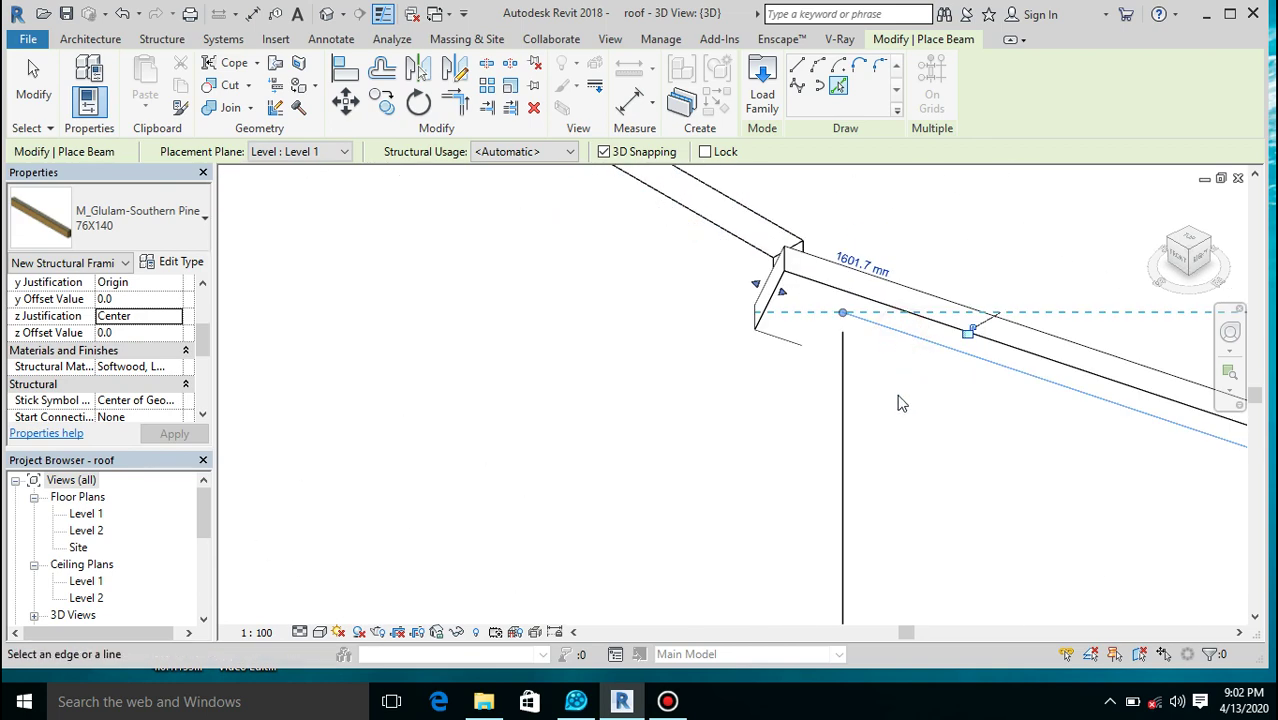
click(843, 430)
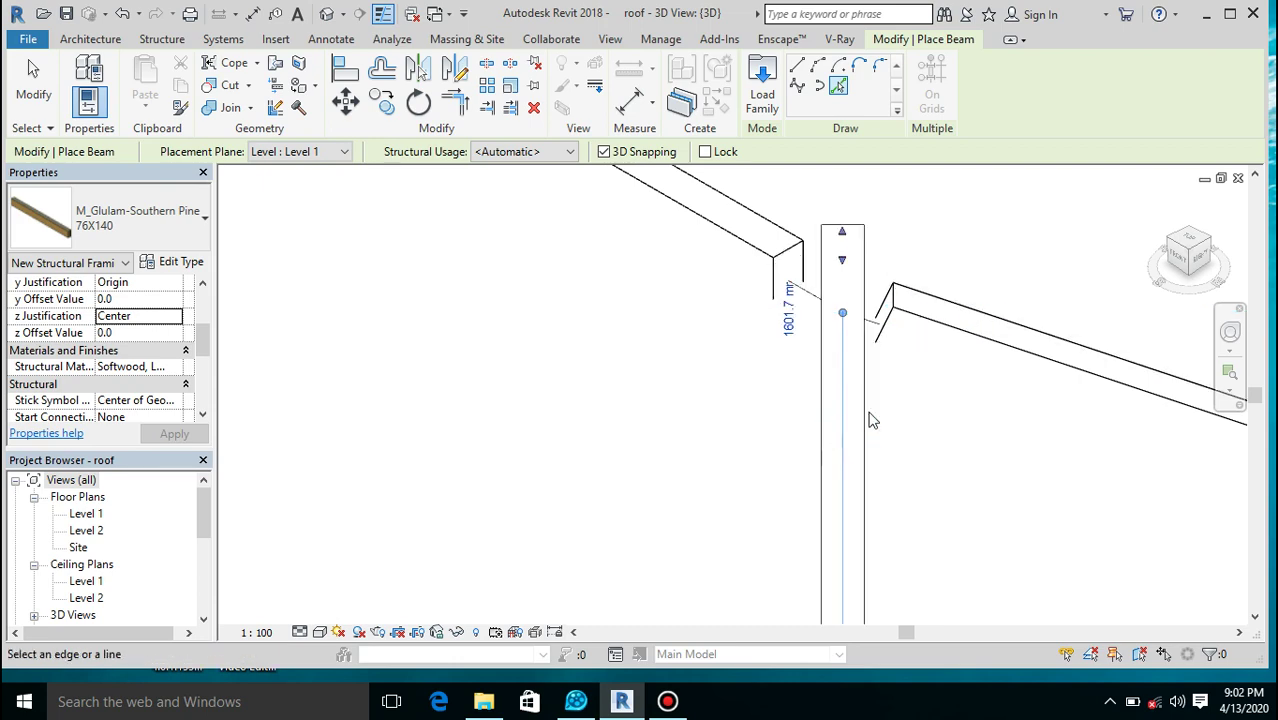
Place beams along the two hip edges at the ridge's west end and finish beam placement.
scroll(917, 404, down, 3)
scroll(917, 404, down, 5)
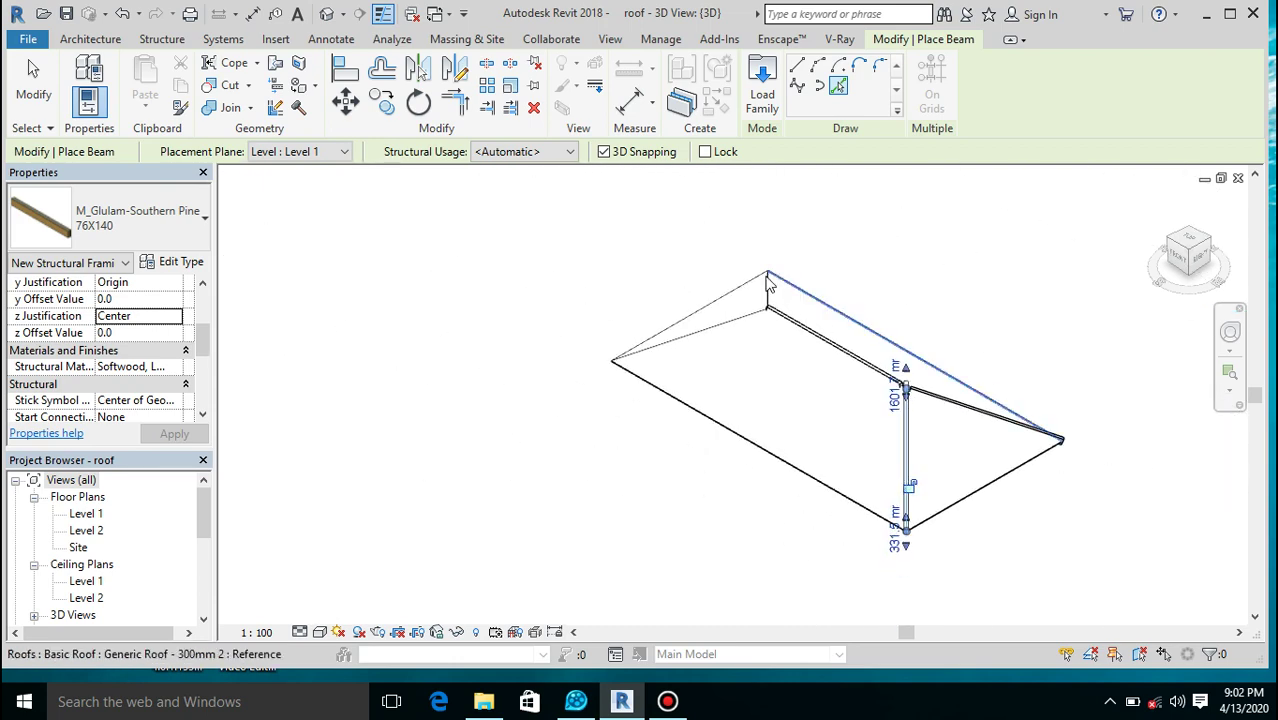
scroll(770, 290, up, 5)
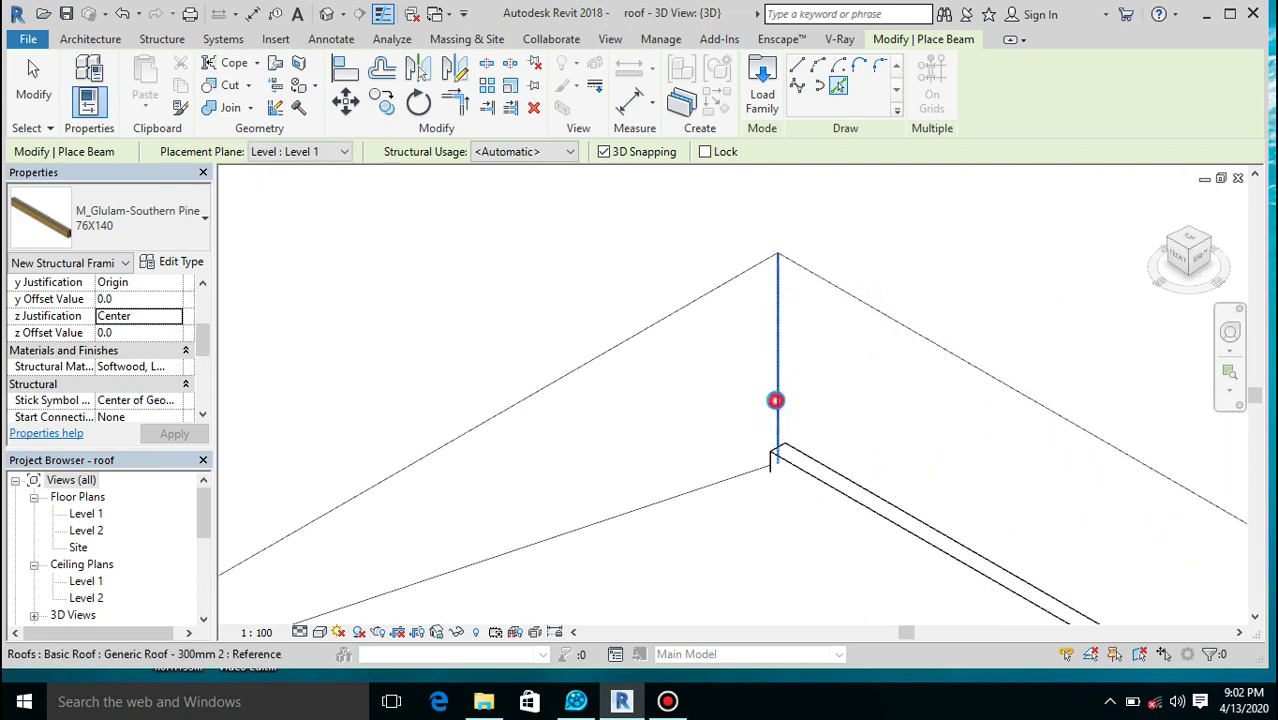
click(776, 394)
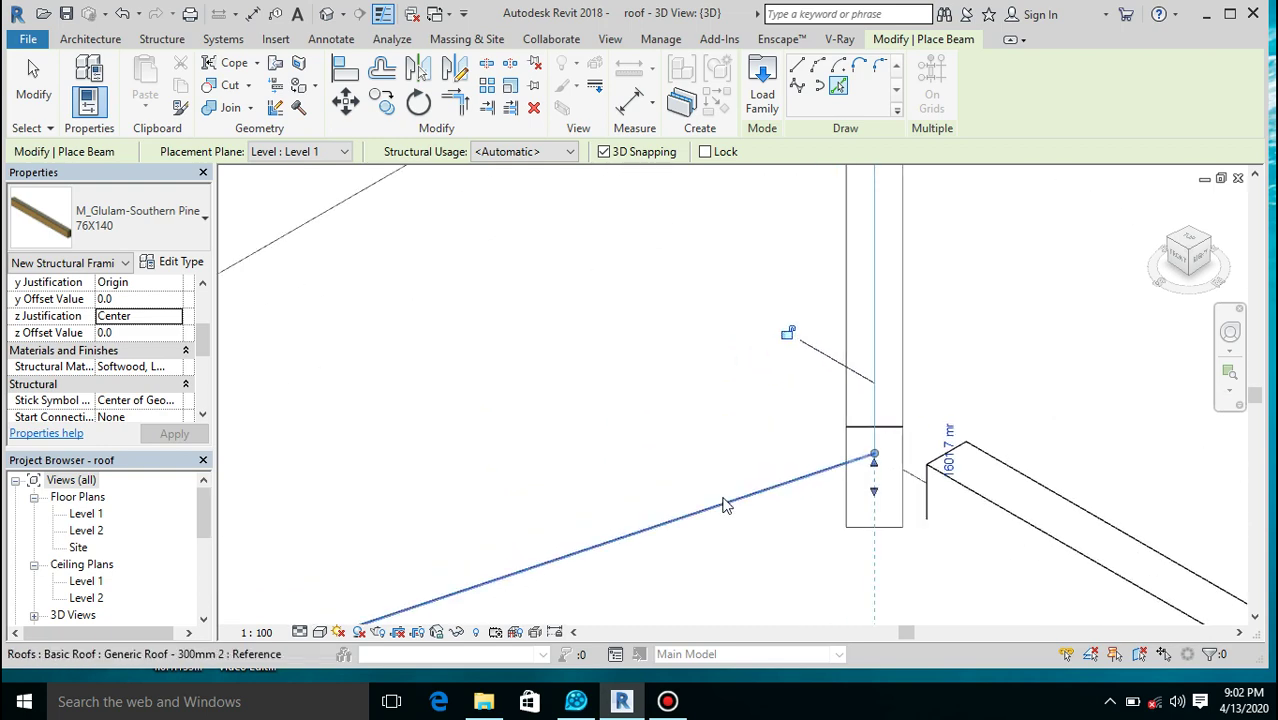
scroll(775, 490, up, 3)
click(780, 489)
scroll(782, 474, down, 4)
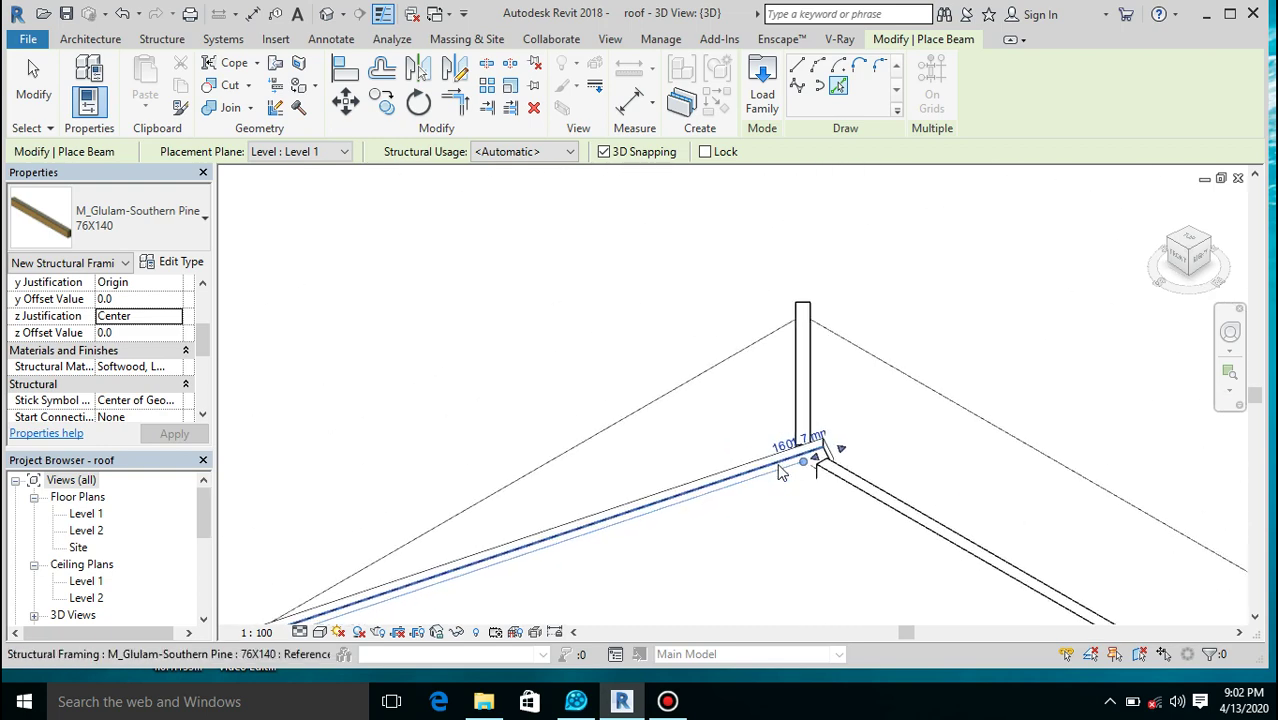
scroll(782, 472, down, 3)
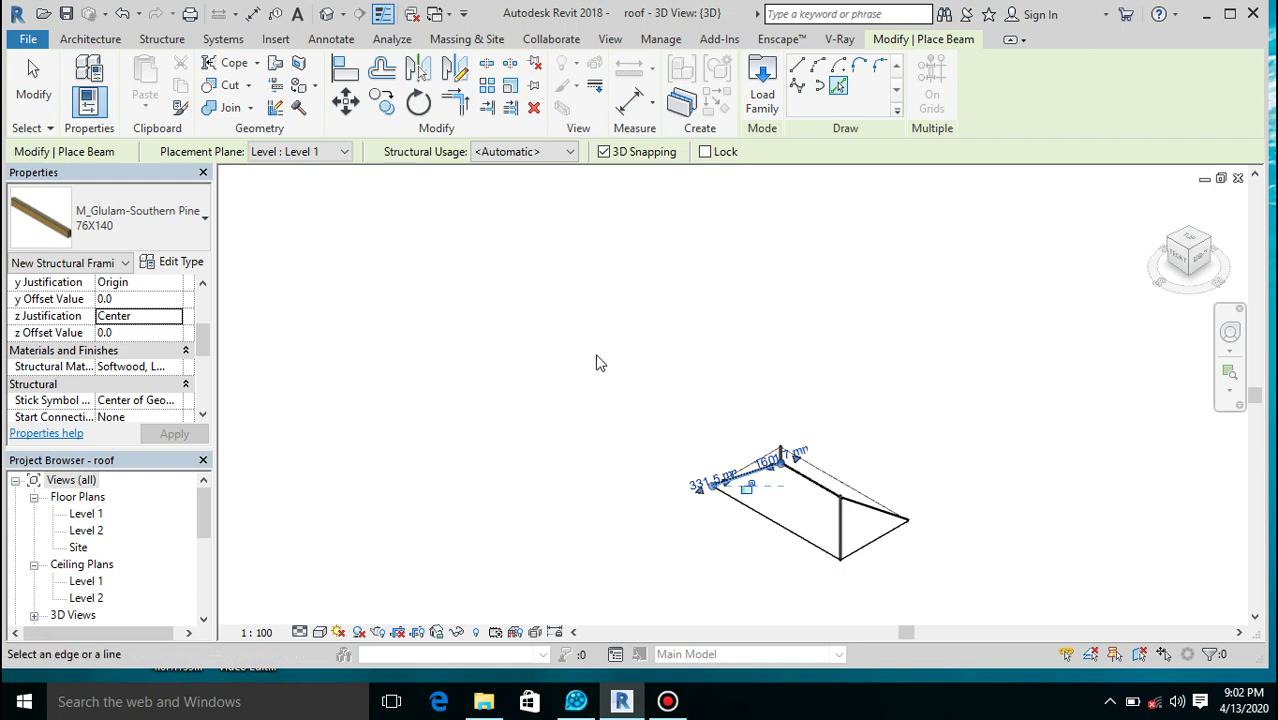
key(Escape)
key(Escape)
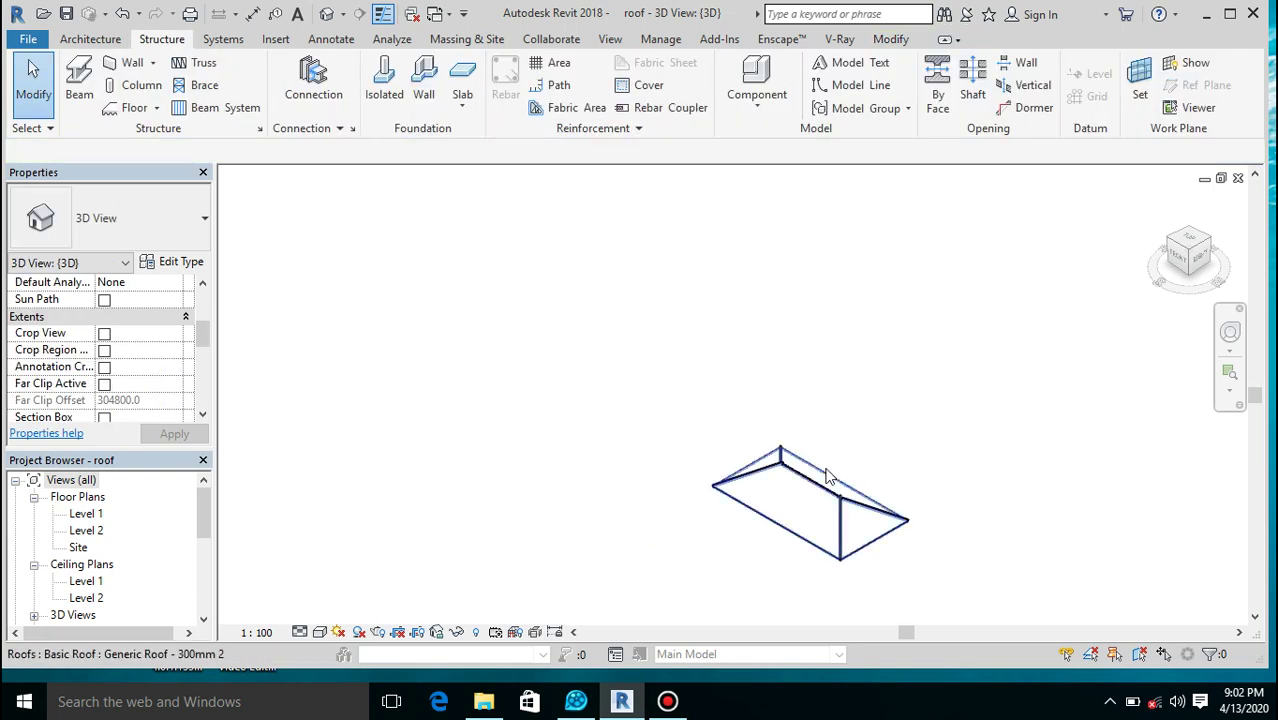
Switch to the top view and pull the south-east hip beam's upper end back to the eastern ridge junction.
scroll(850, 510, up, 5)
scroll(743, 480, up, 4)
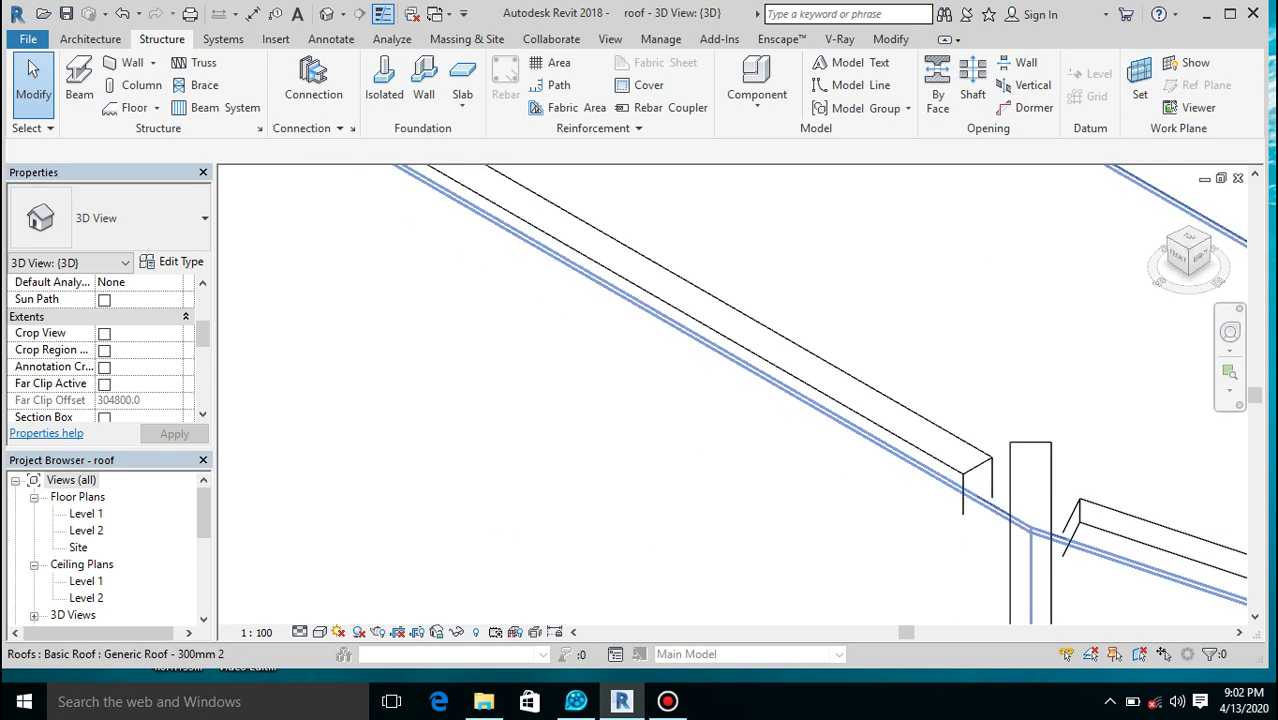
click(1188, 241)
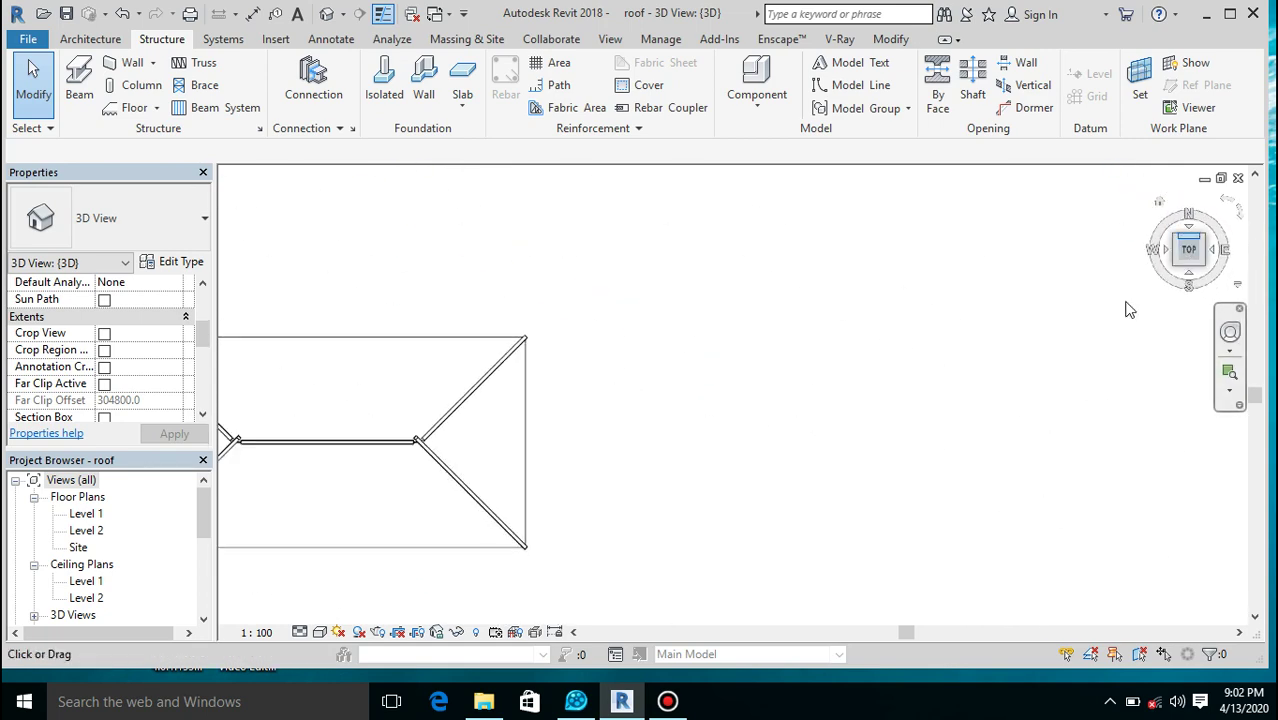
scroll(835, 400, up, 4)
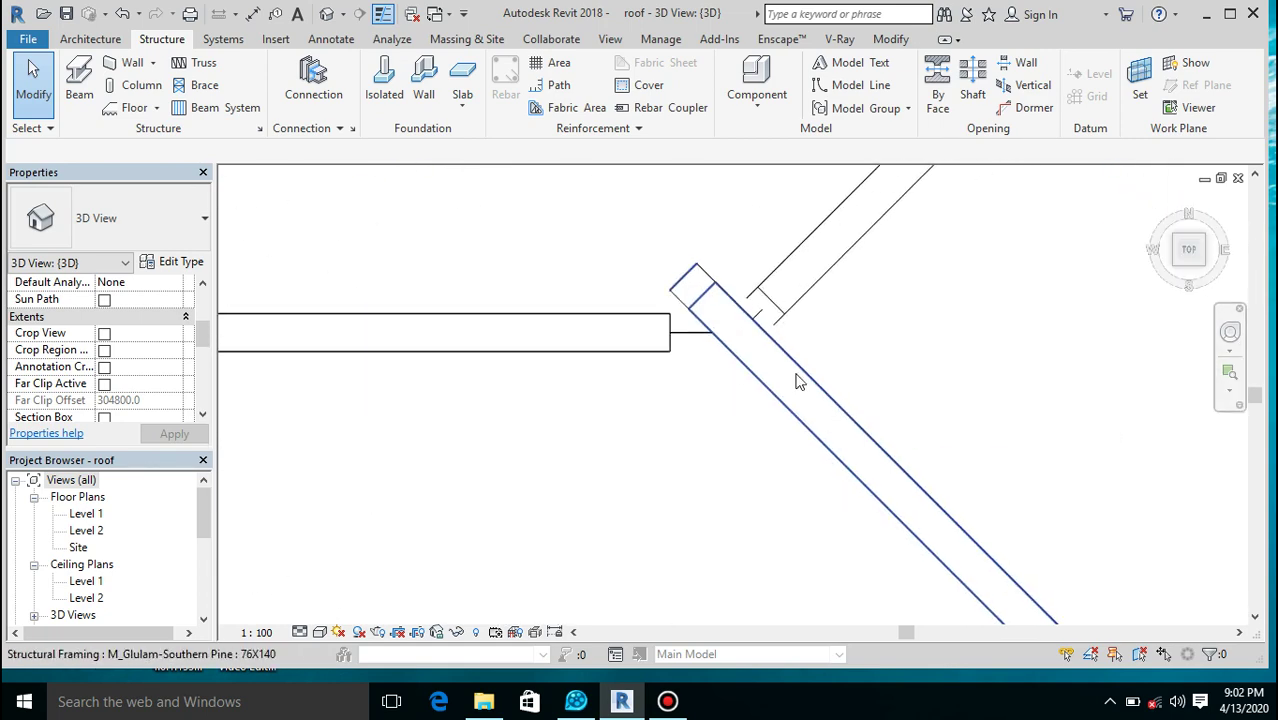
click(704, 296)
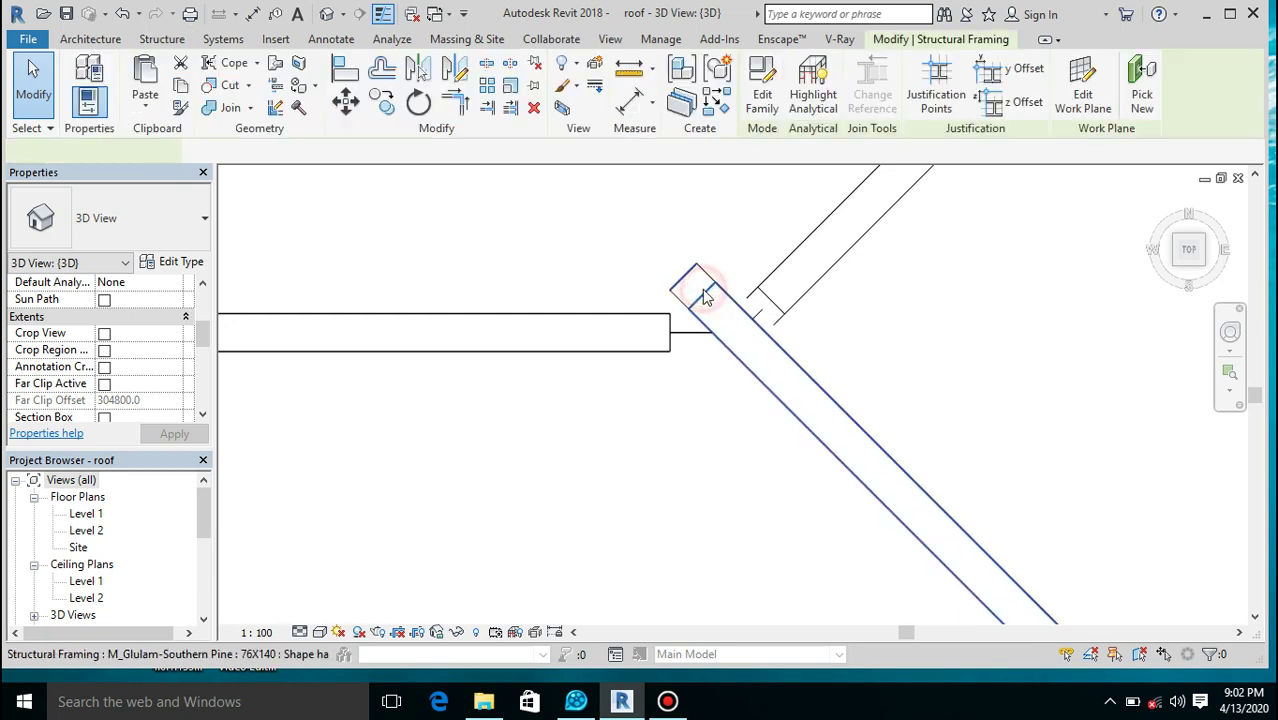
drag(704, 300, 735, 338)
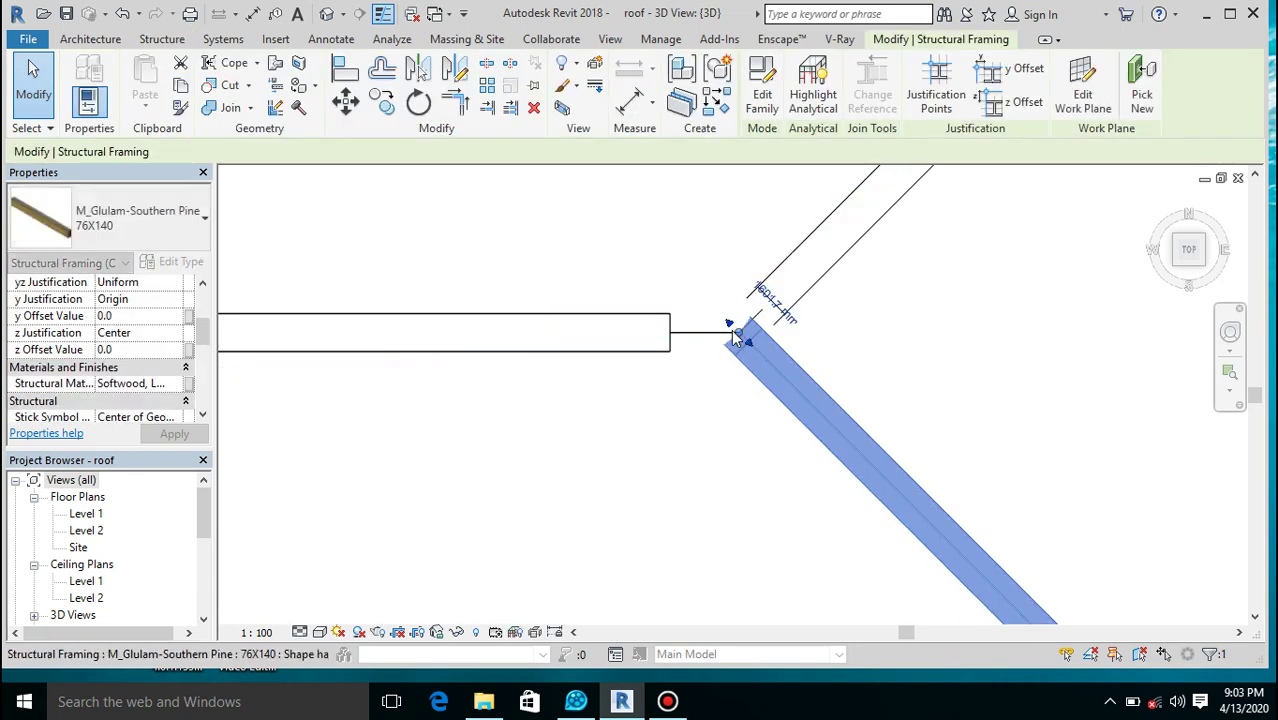
Extend the ridge beam's east end and the north-east hip beam's upper end to their shared junction point.
click(662, 348)
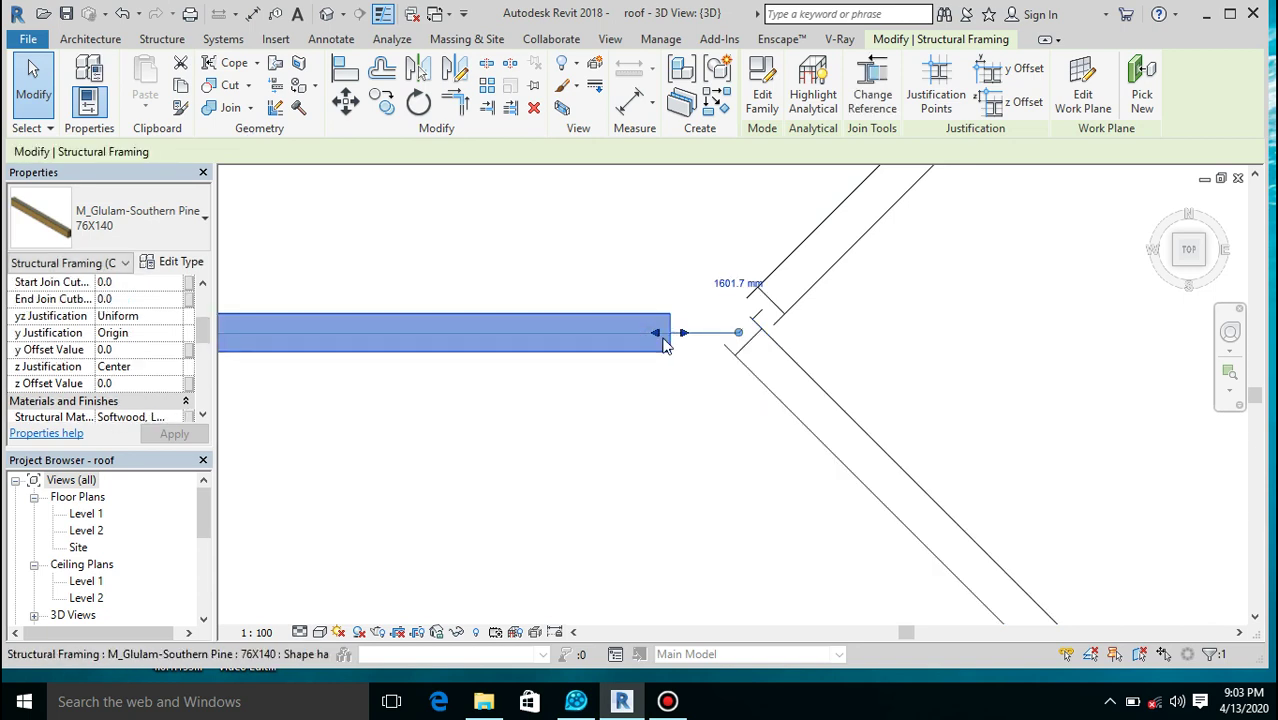
drag(656, 332, 738, 332)
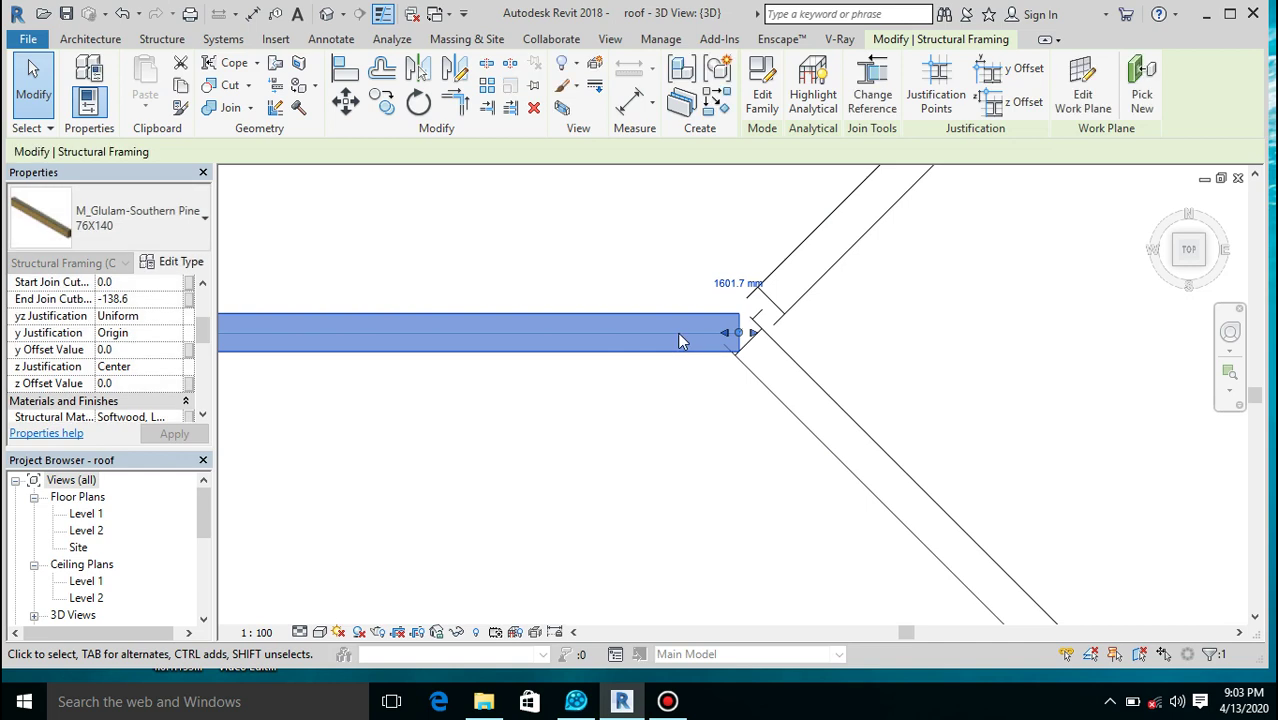
click(787, 314)
drag(773, 302, 750, 322)
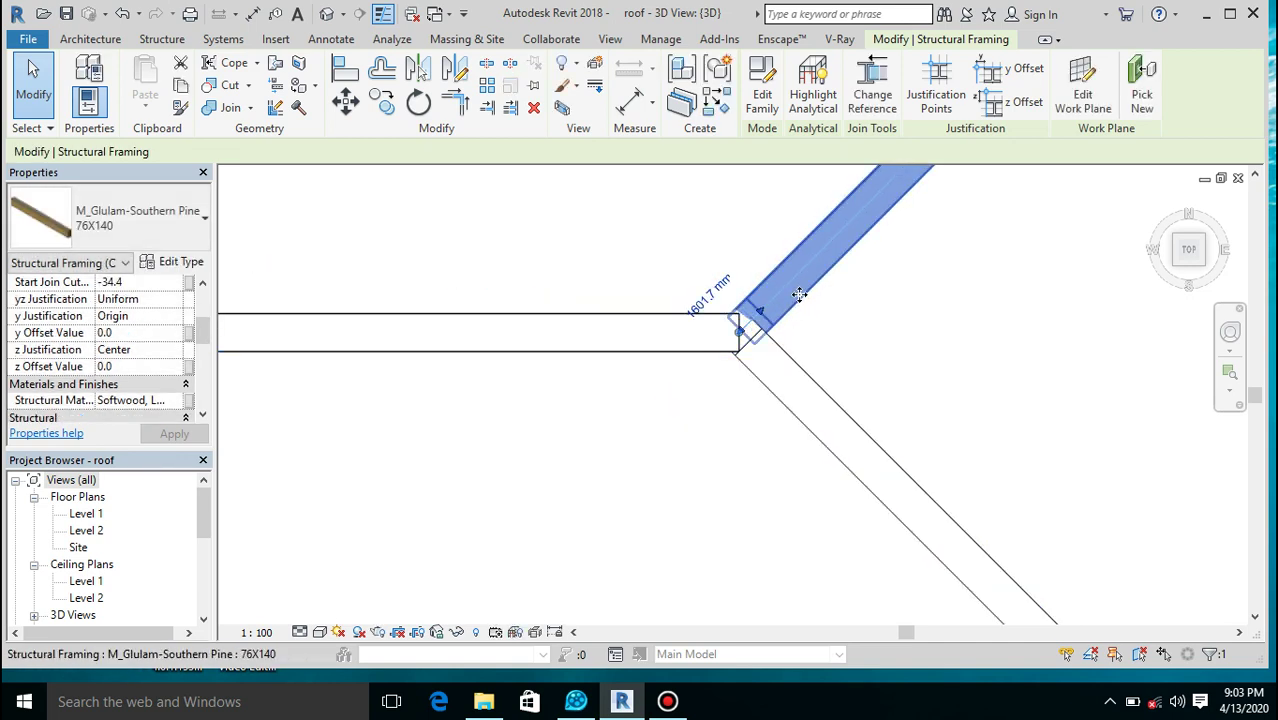
click(708, 245)
Pull the south-west hip beam's upper end back to the western ridge junction.
scroll(900, 374, down, 5)
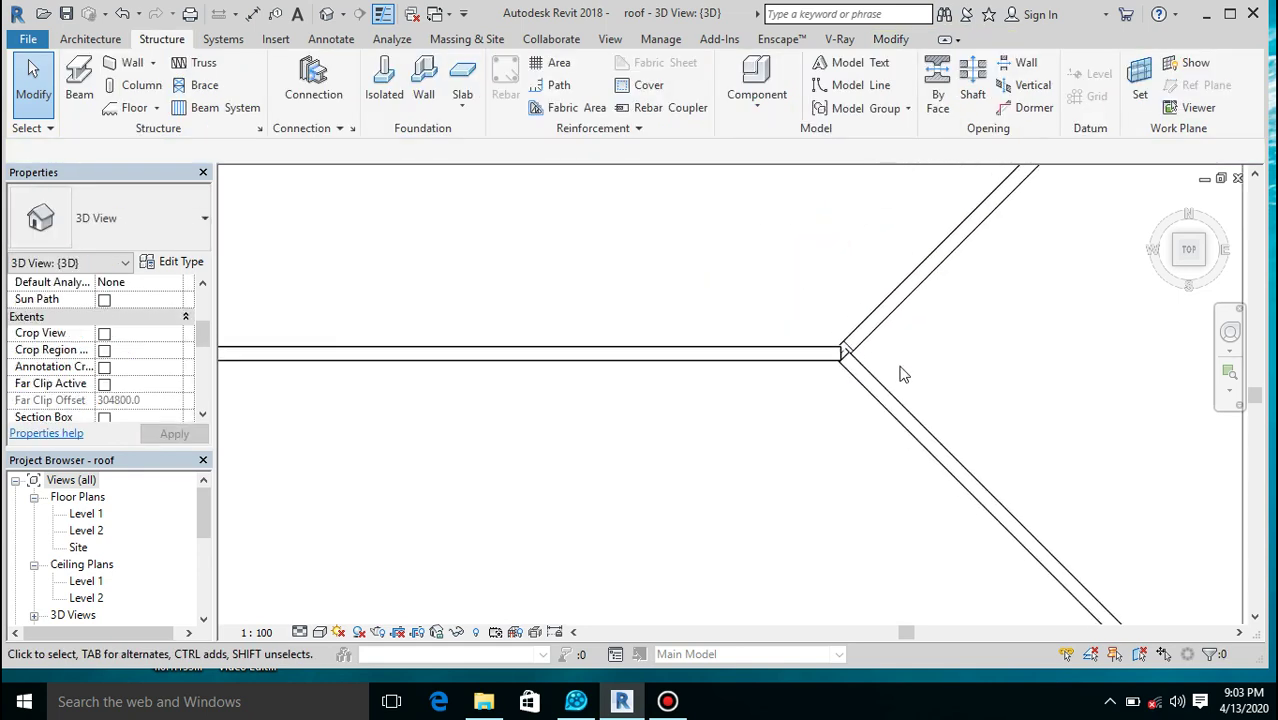
scroll(575, 364, up, 4)
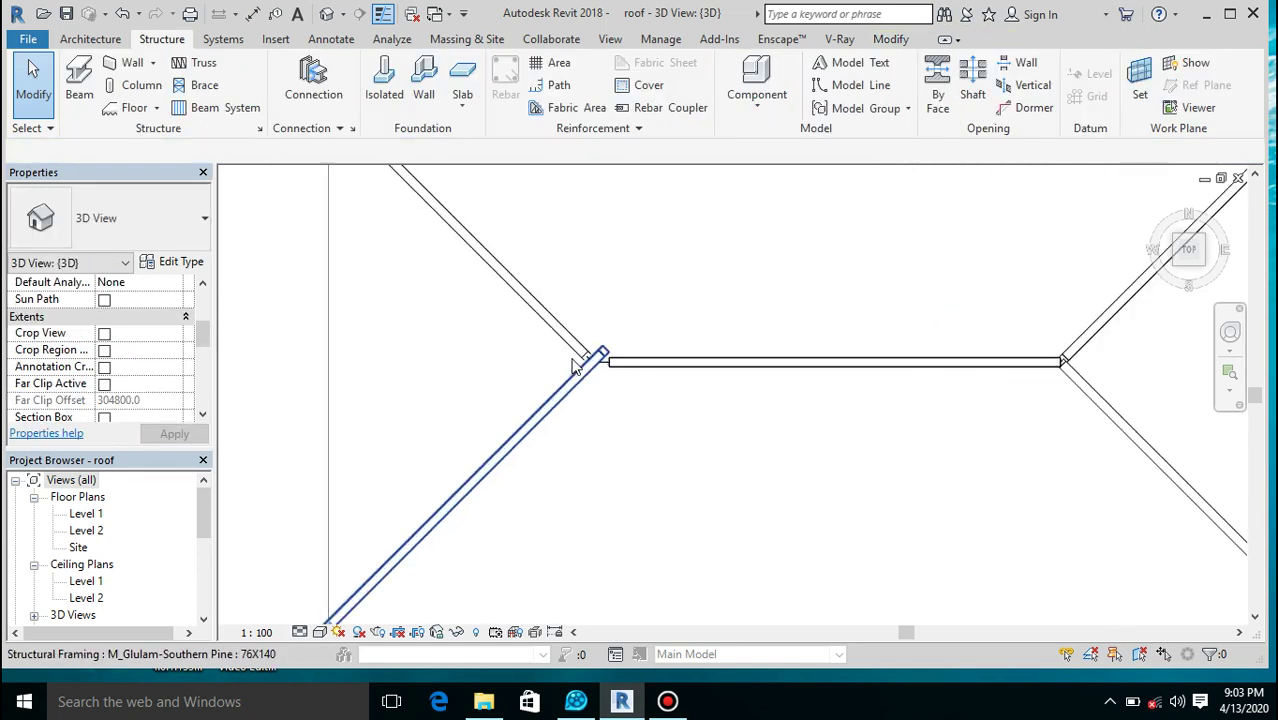
click(707, 342)
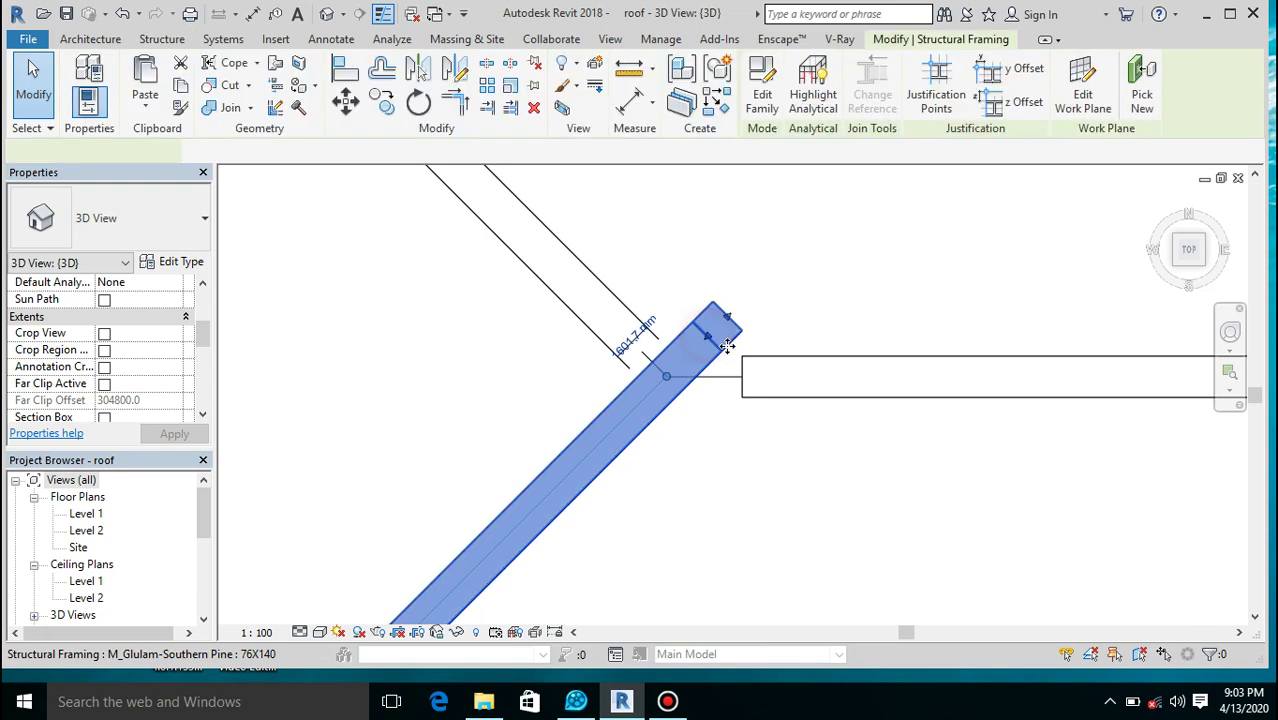
drag(707, 342, 667, 375)
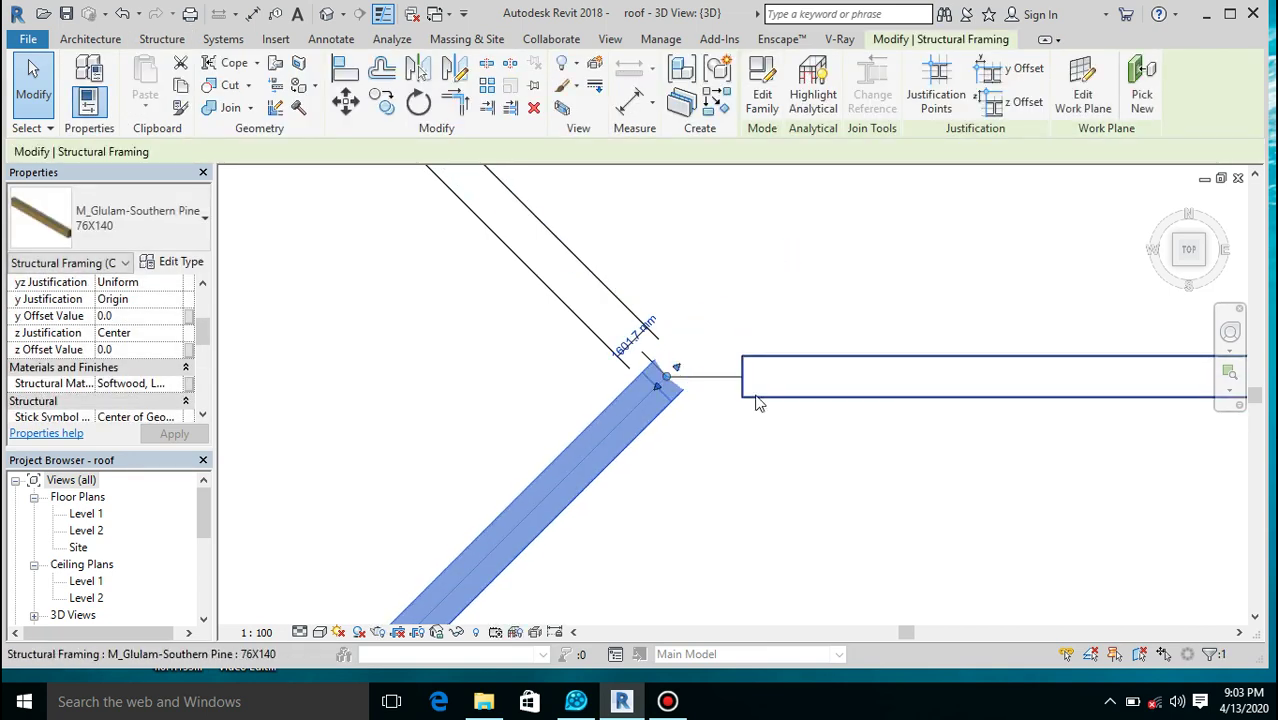
Extend the ridge beam's west end and the north-west hip beam's upper end to the western ridge junction.
click(757, 392)
drag(737, 380, 668, 374)
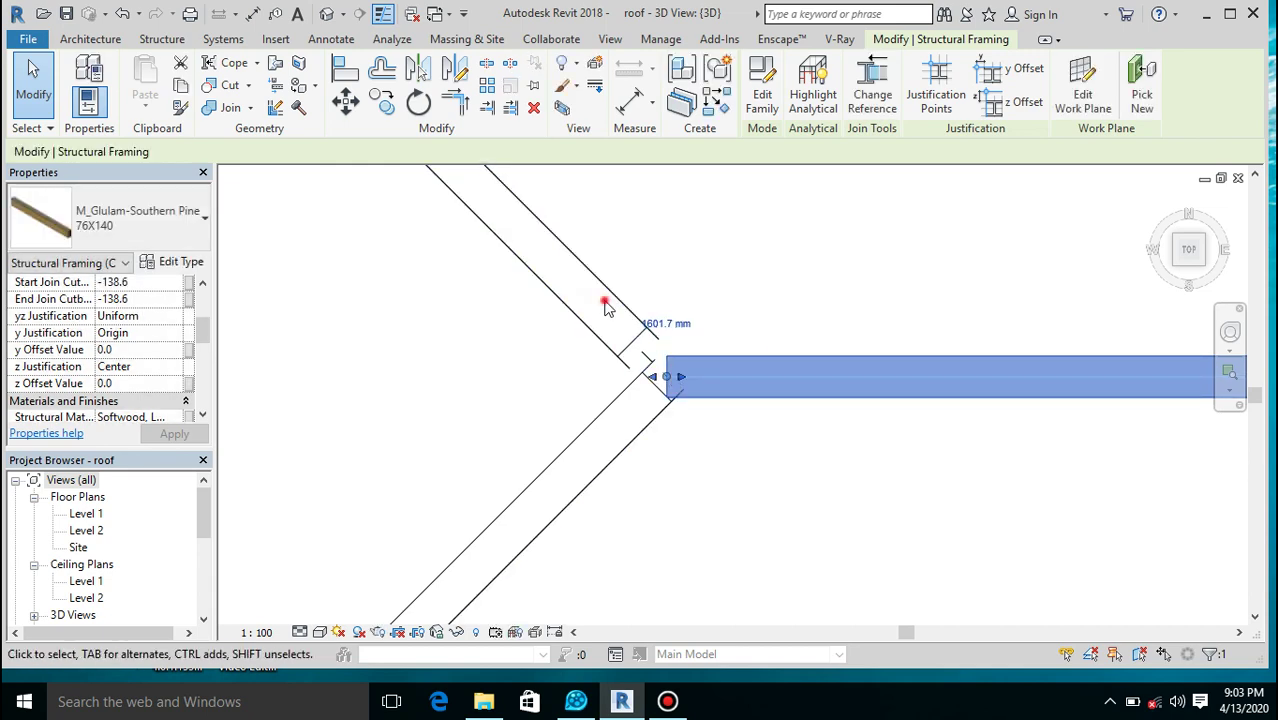
click(613, 295)
click(614, 292)
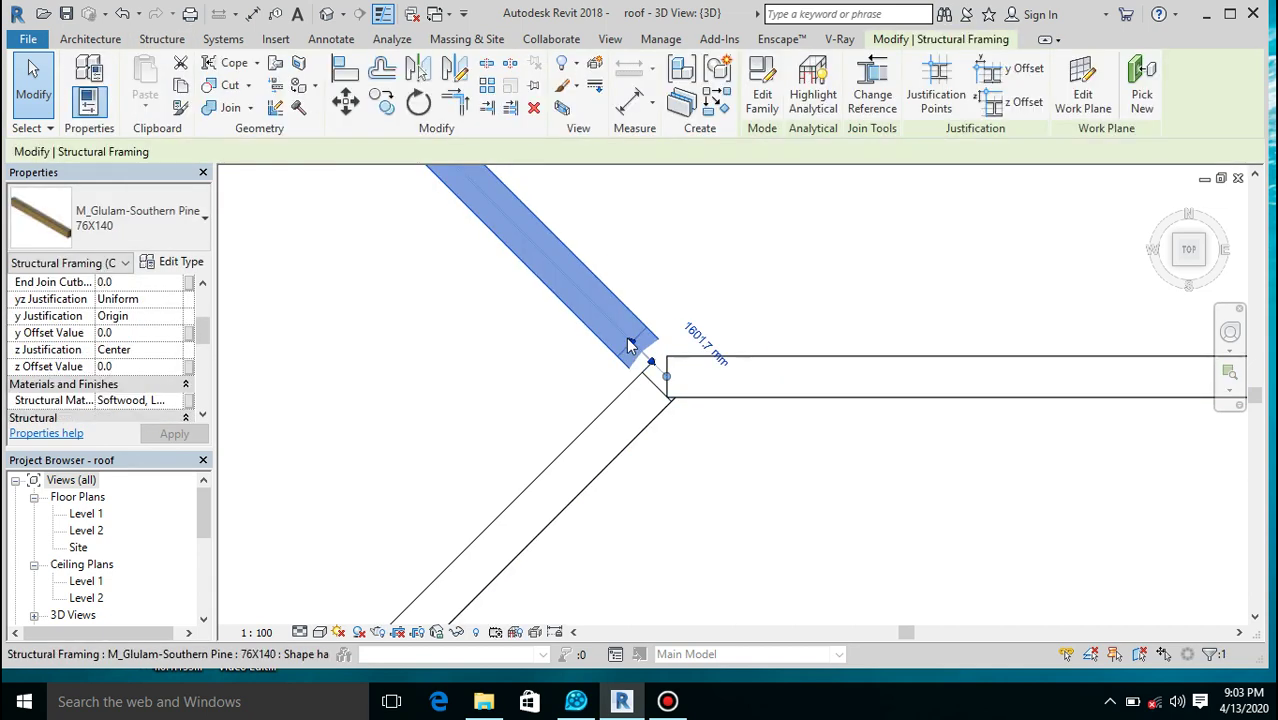
drag(636, 344, 664, 375)
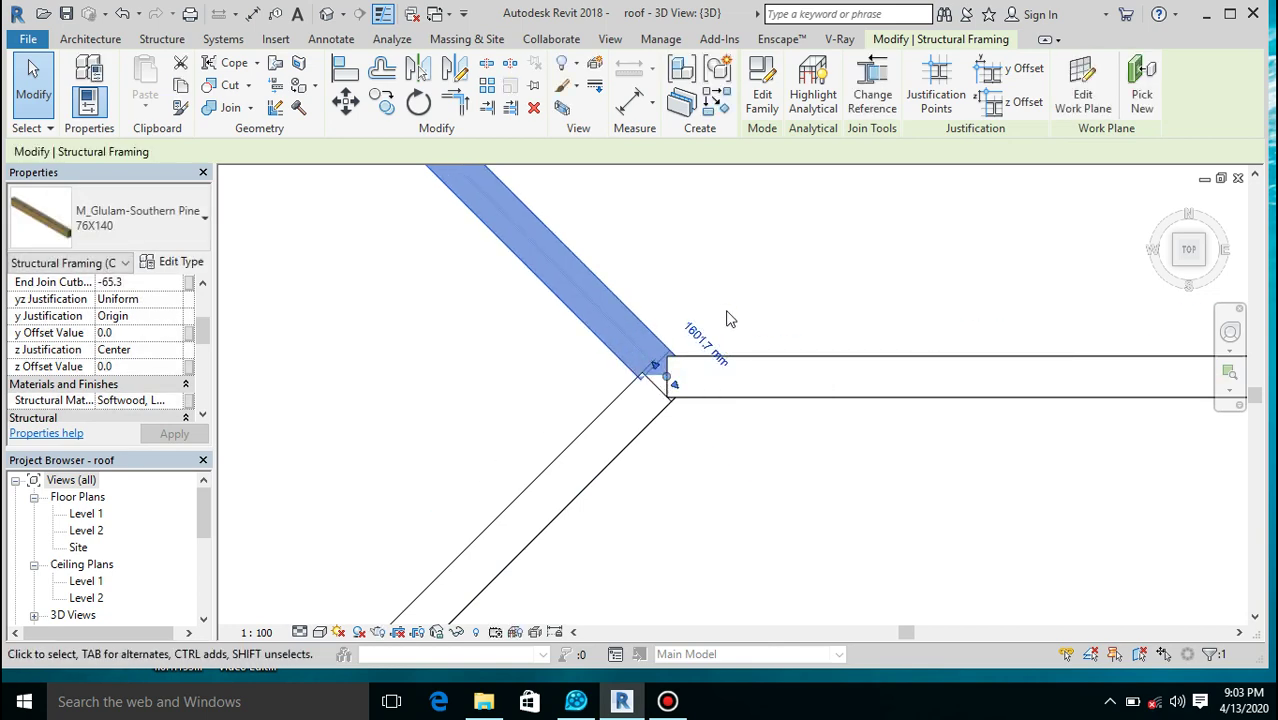
Deselect the beam, return to the default 3D view and examine the joined ridge and hip beams.
click(727, 316)
scroll(633, 441, down, 6)
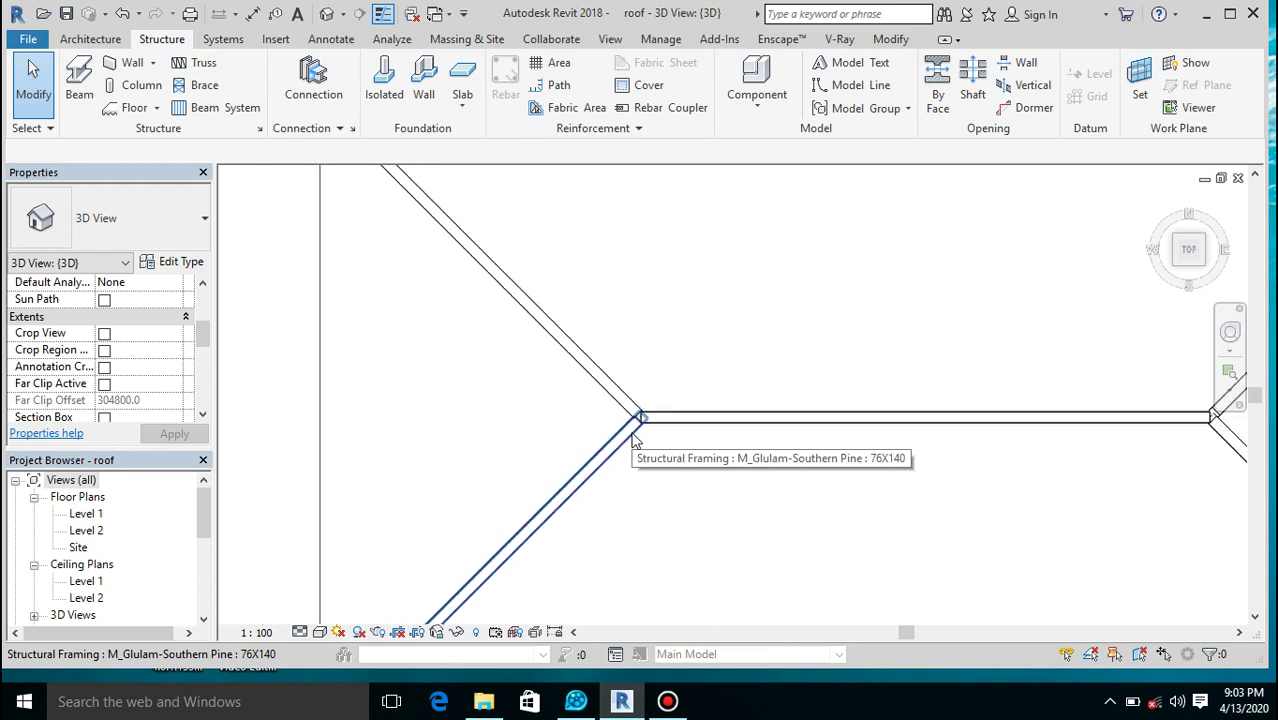
scroll(661, 289, down, 1)
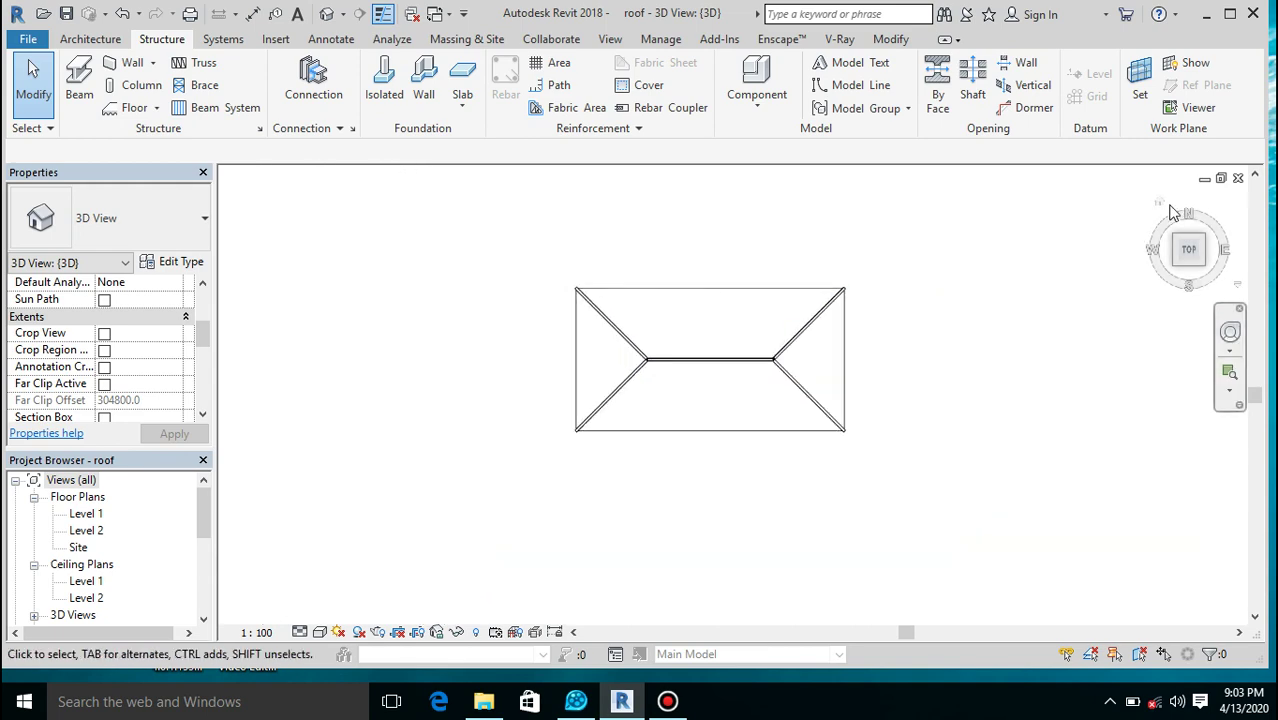
click(1159, 203)
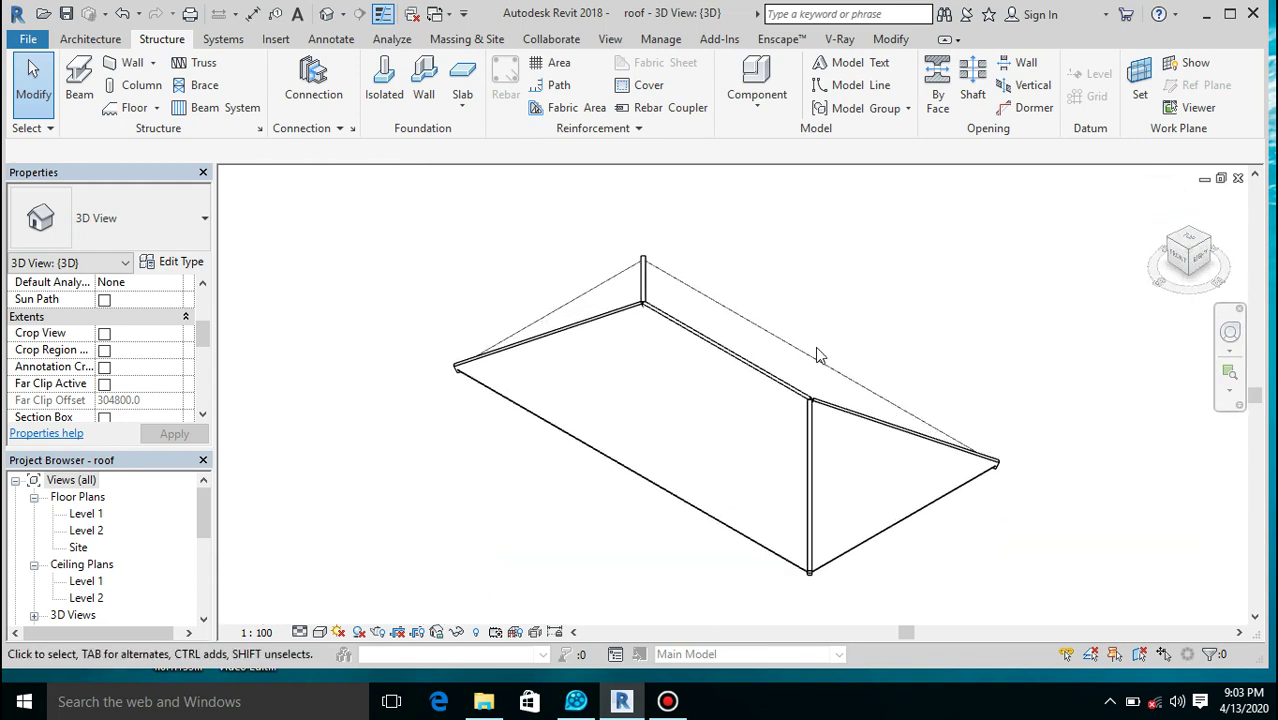
scroll(826, 594, up, 4)
scroll(745, 368, down, 4)
scroll(842, 480, down, 3)
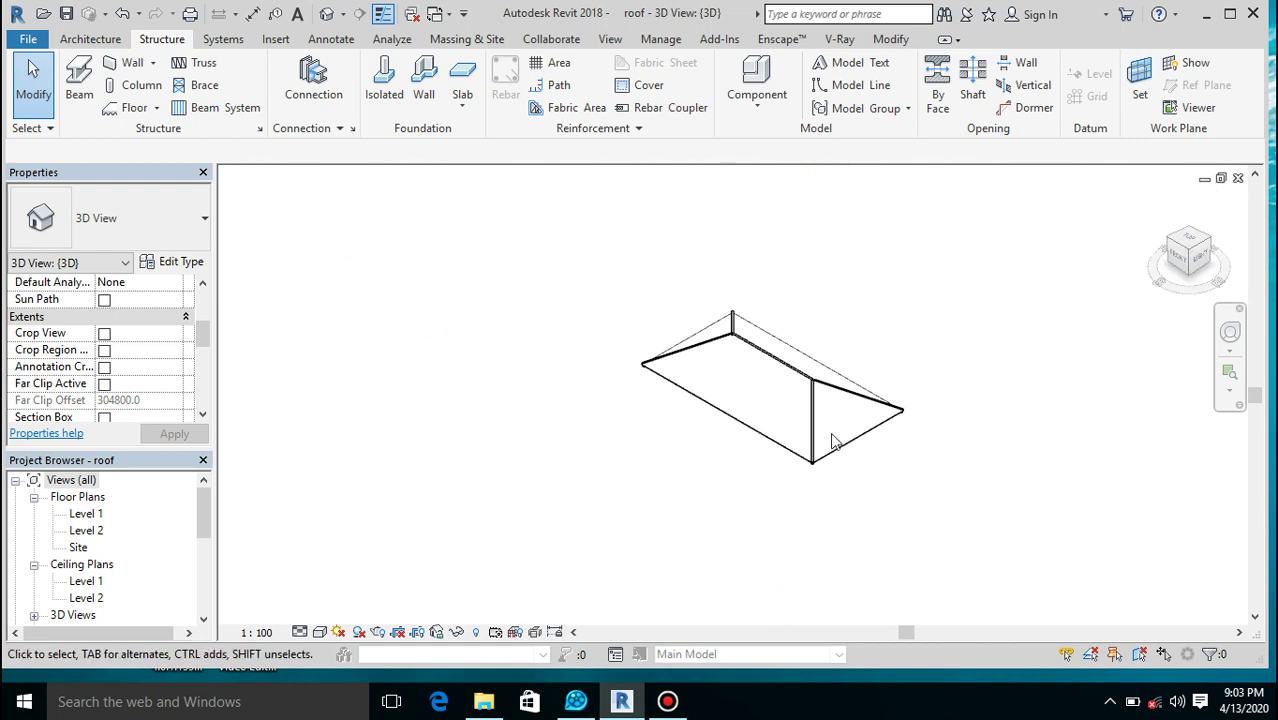
scroll(800, 365, up, 5)
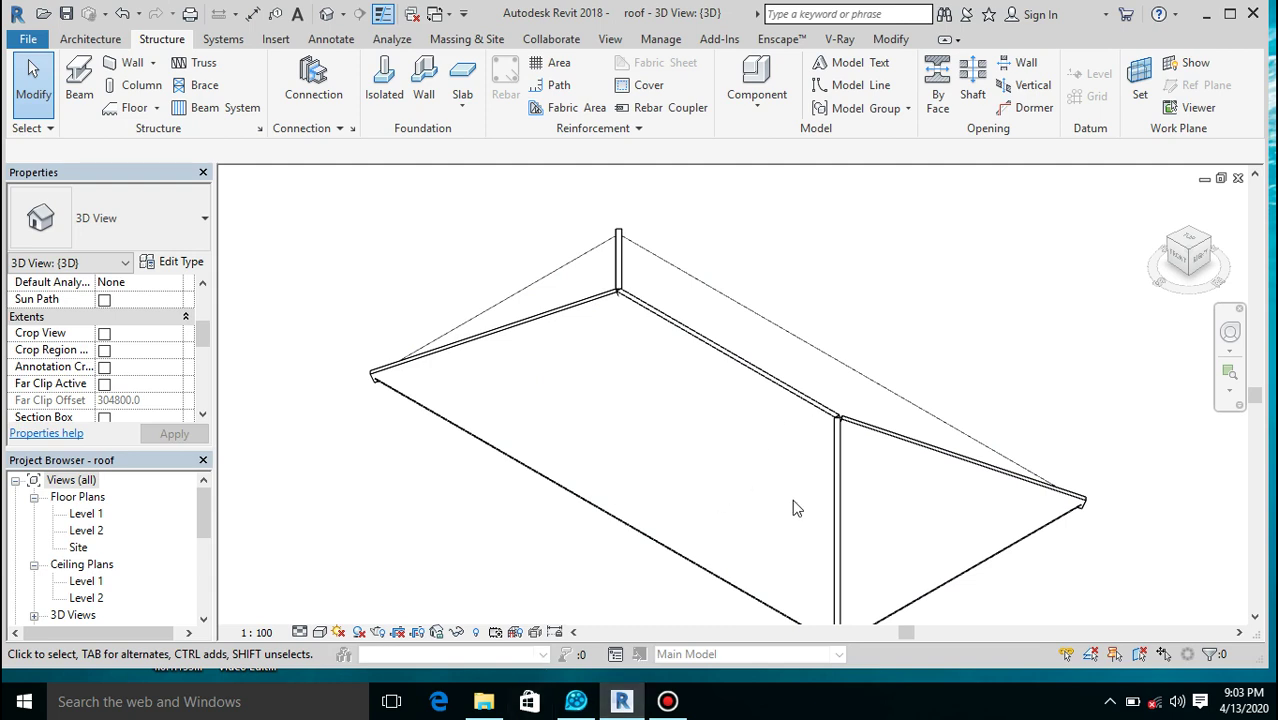
Load the arraytile family from the Documents folder in File Explorer into the roof project for placement.
click(487, 703)
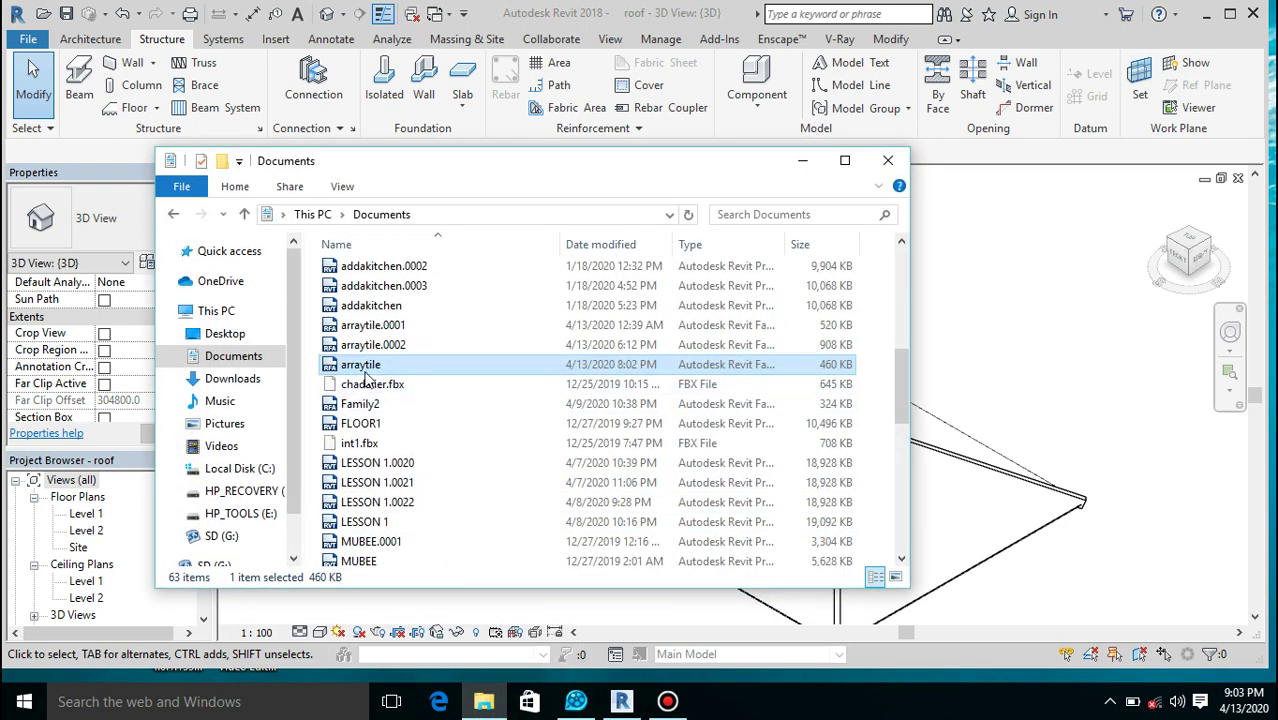
drag(366, 369, 1015, 457)
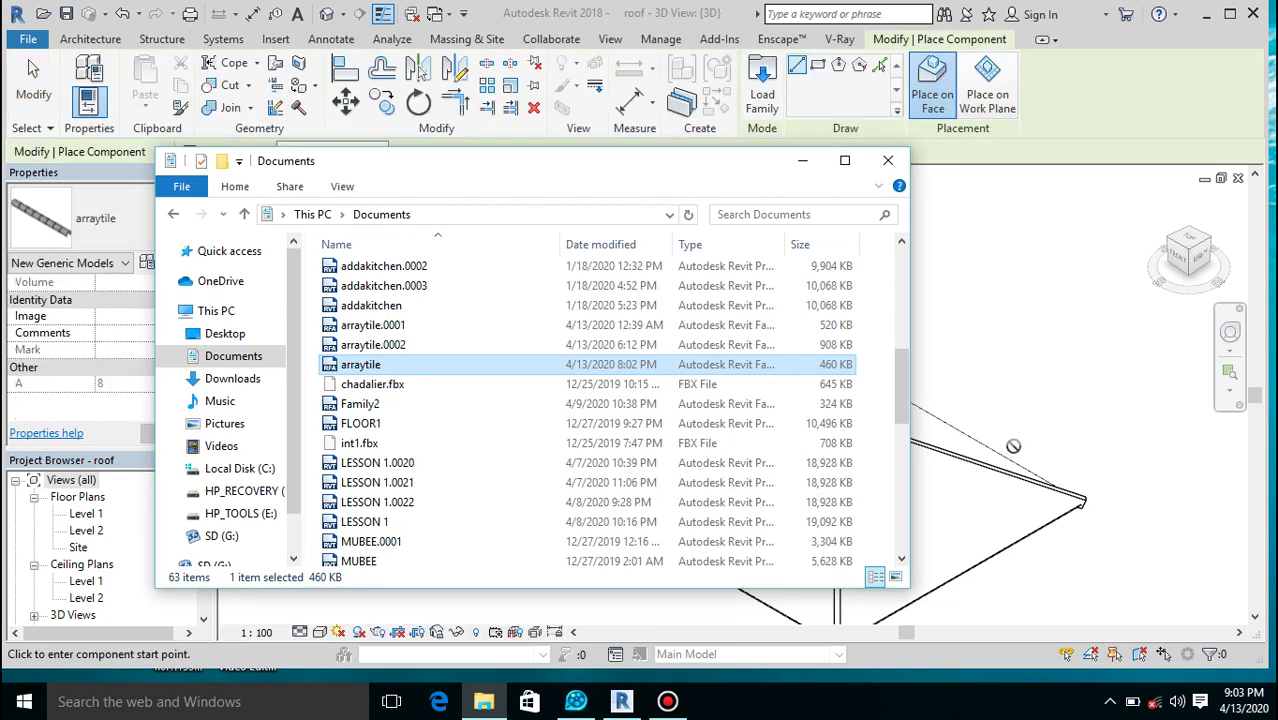
click(801, 163)
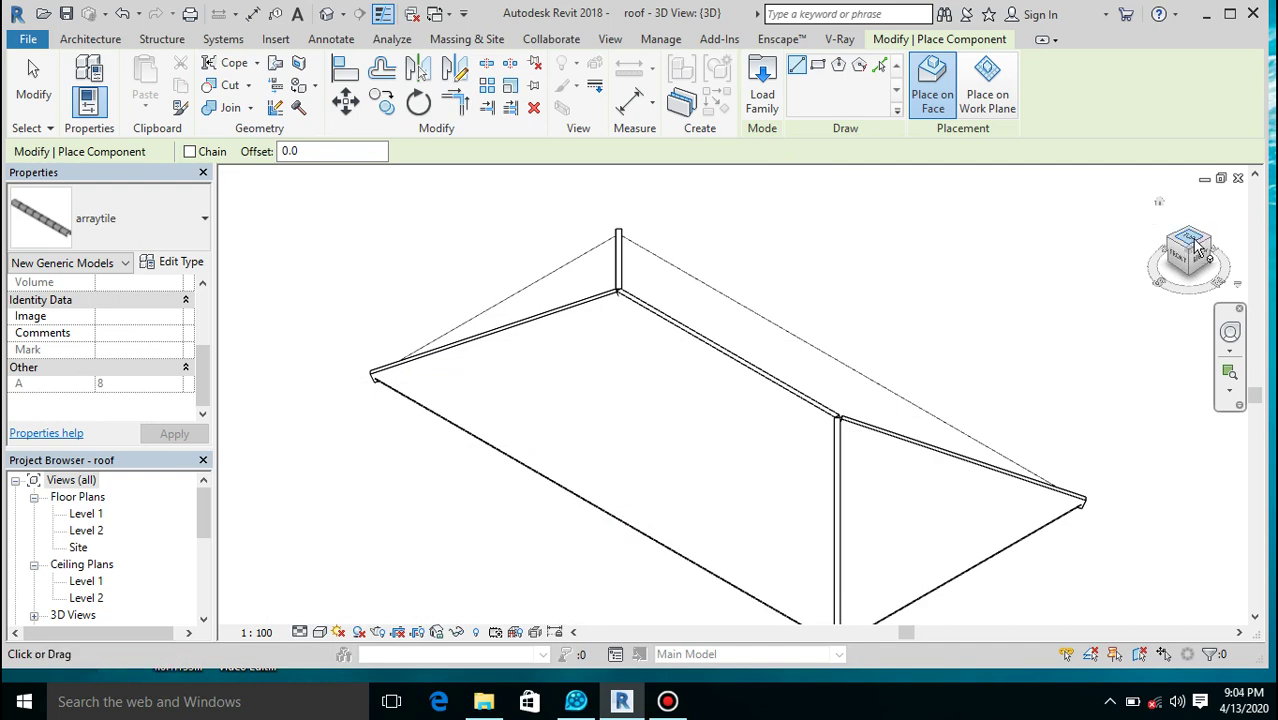
Place a row of arraytile cap tiles along the ridge beam between its two hip junctions and check its end in 3D.
click(1196, 247)
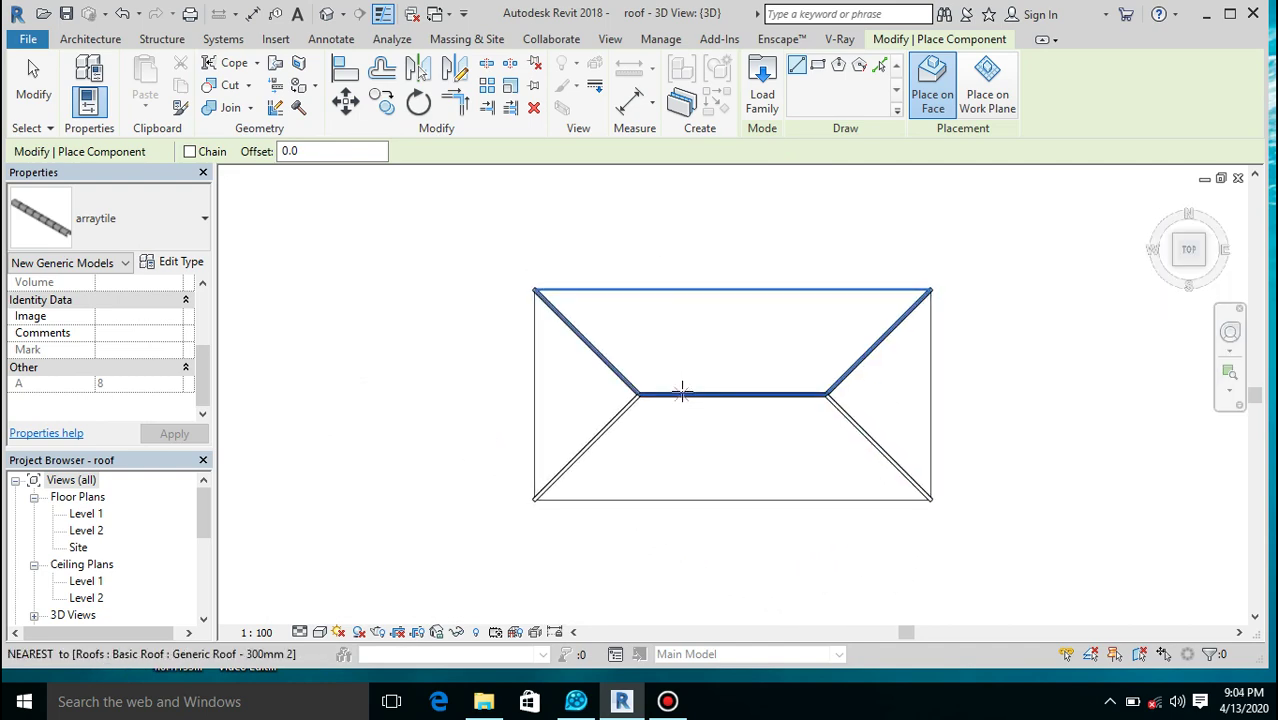
scroll(682, 392, up, 5)
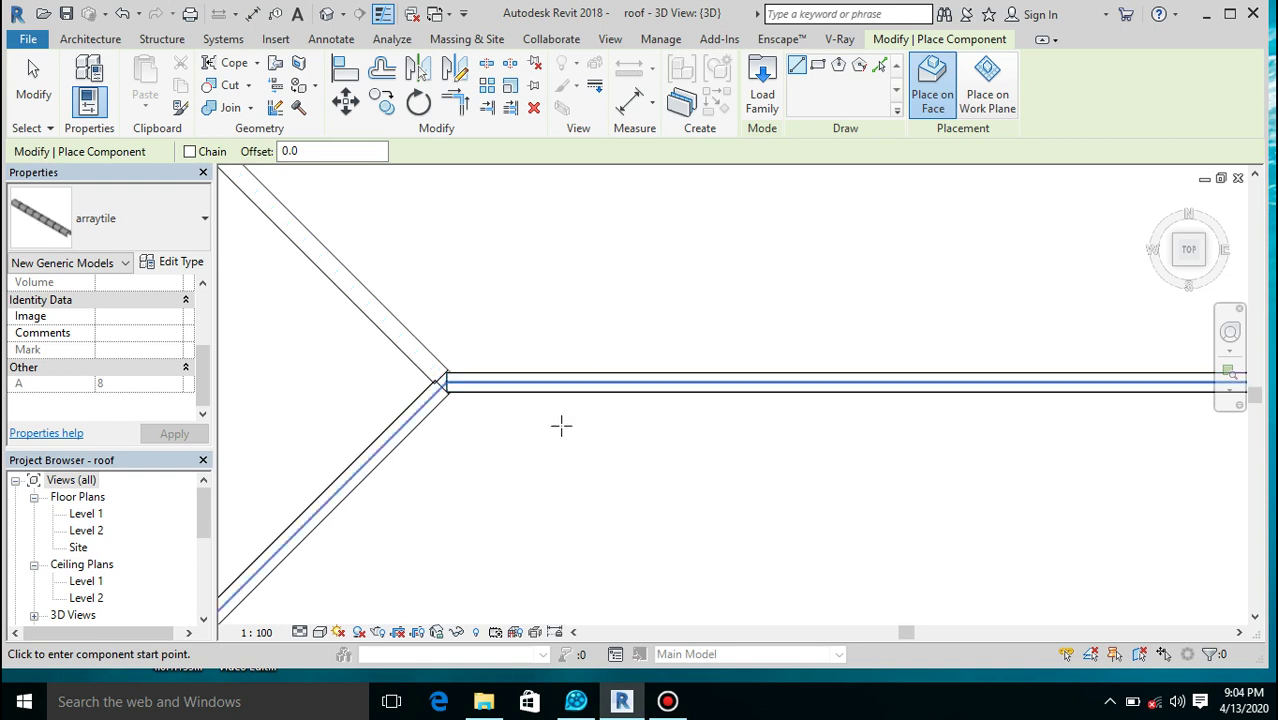
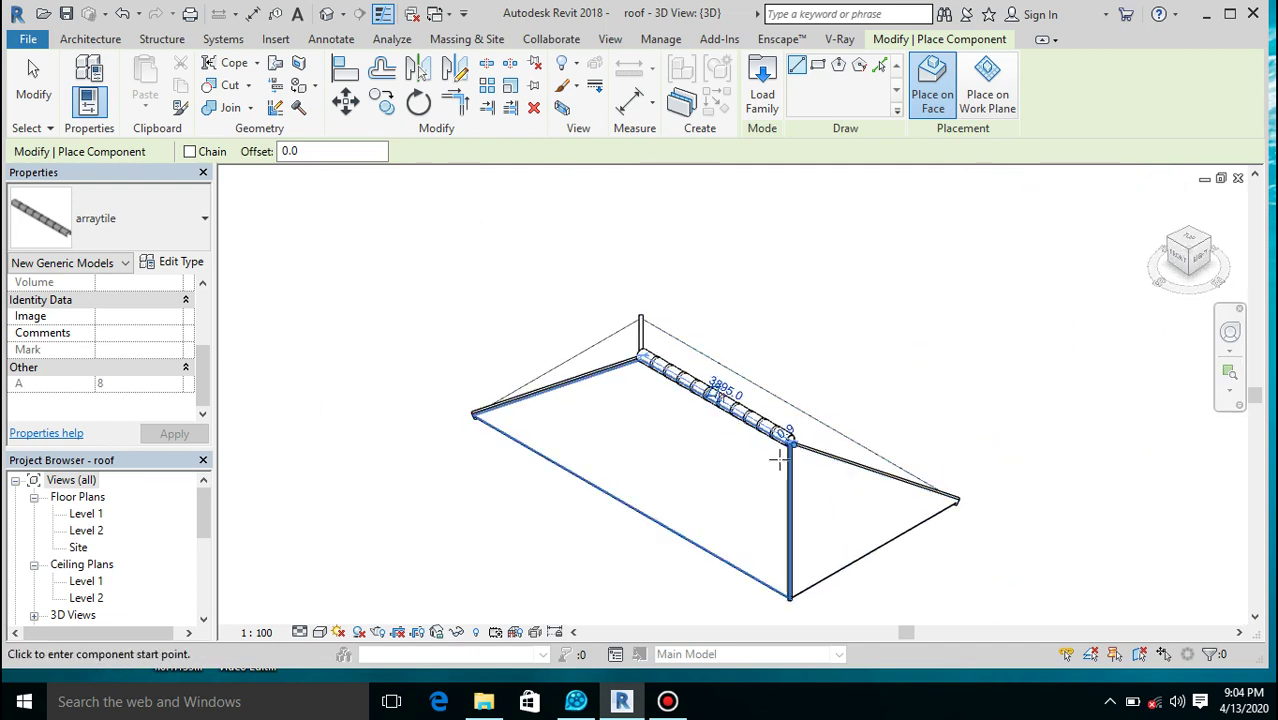
scroll(778, 458, up, 5)
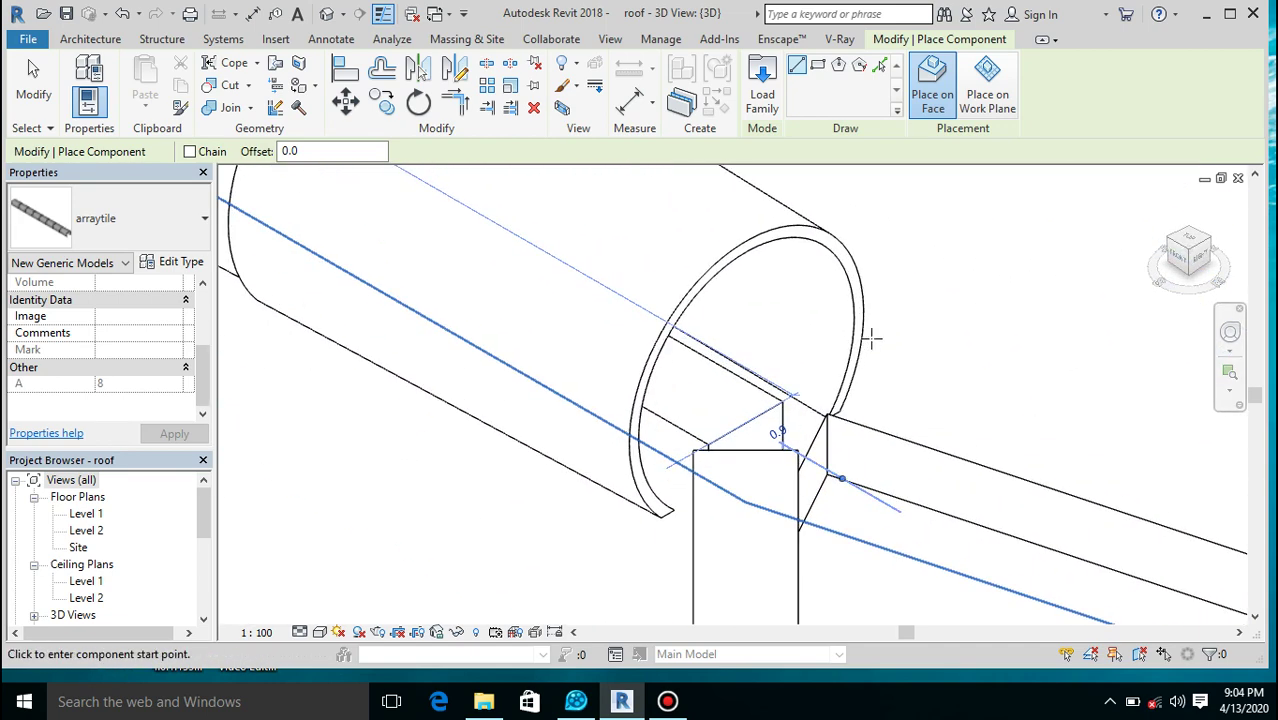
scroll(872, 340, up, 1)
scroll(872, 340, down, 5)
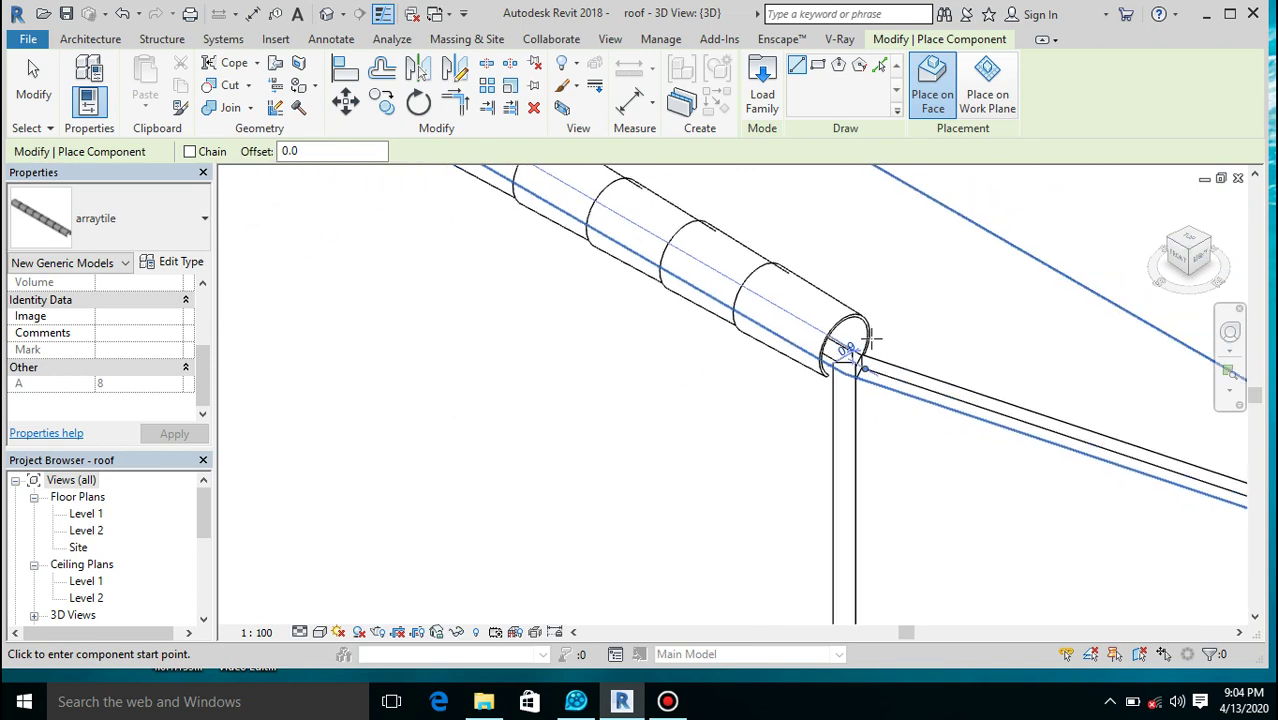
scroll(872, 340, down, 3)
scroll(872, 340, up, 2)
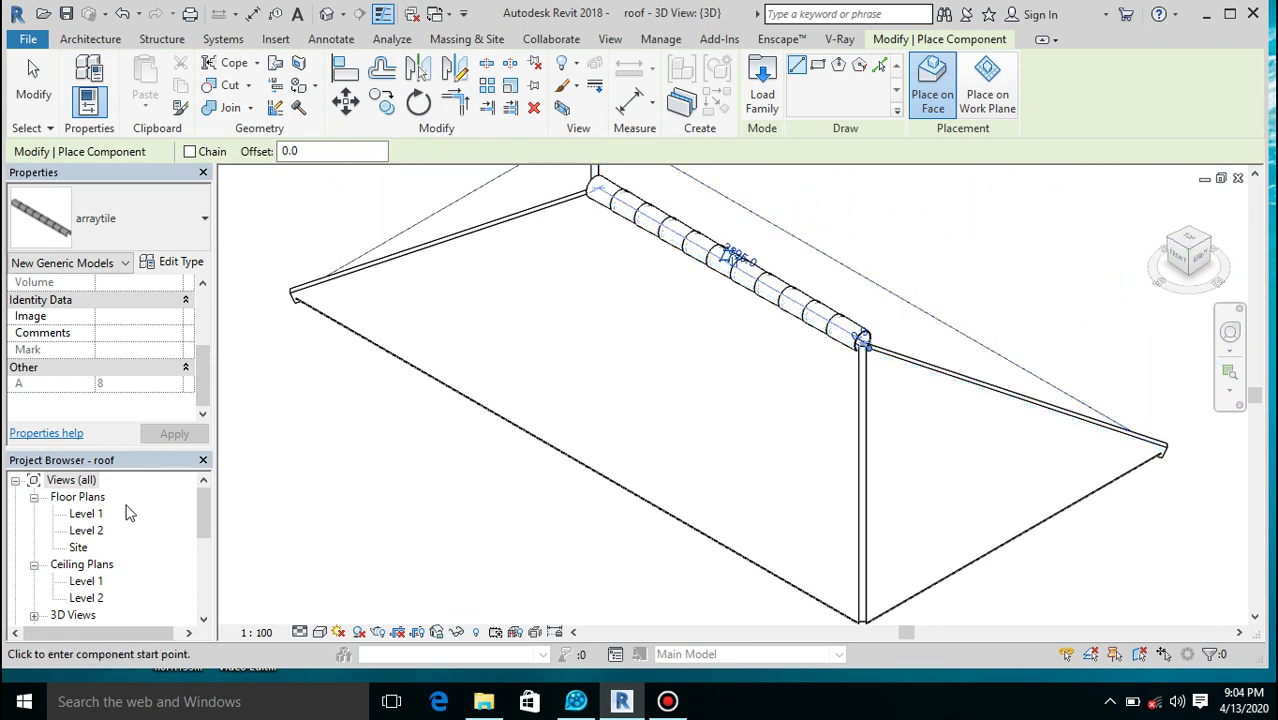
In the top view, place an arraytile row along the south-east hip beam from its eave corner to the ridge junction.
click(1191, 243)
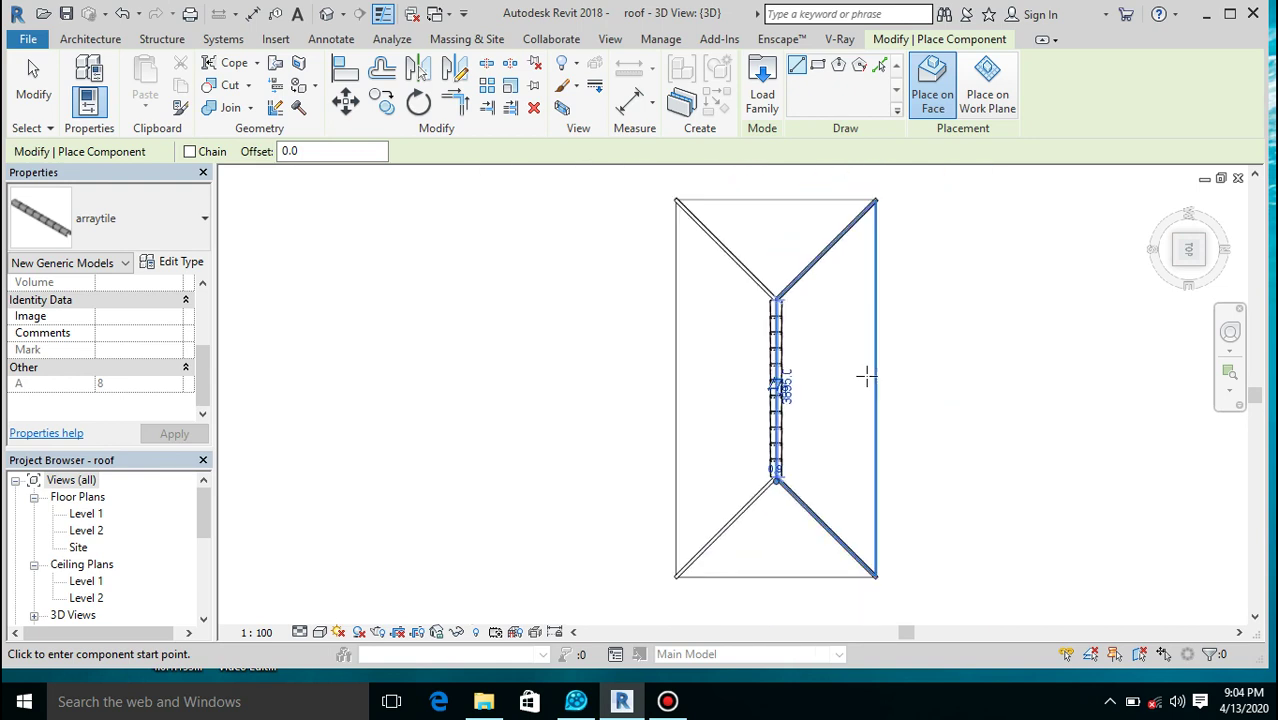
scroll(688, 495, up, 3)
scroll(709, 548, up, 3)
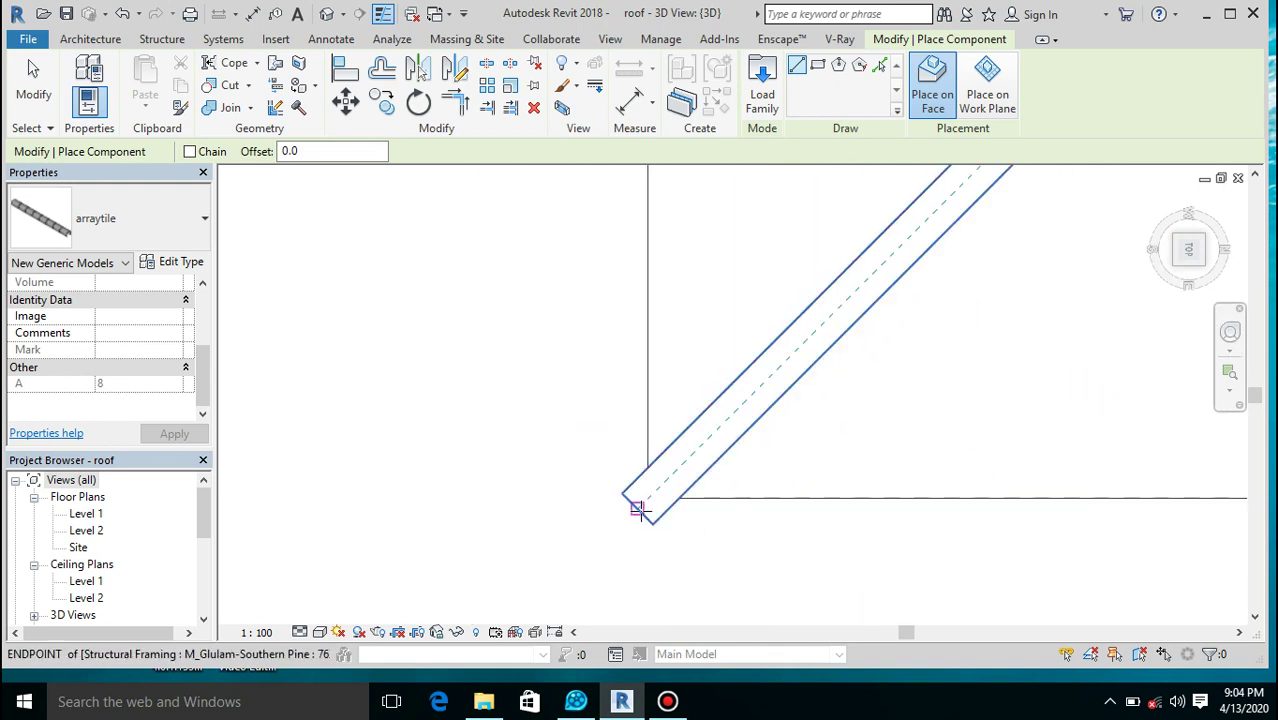
scroll(699, 512, down, 4)
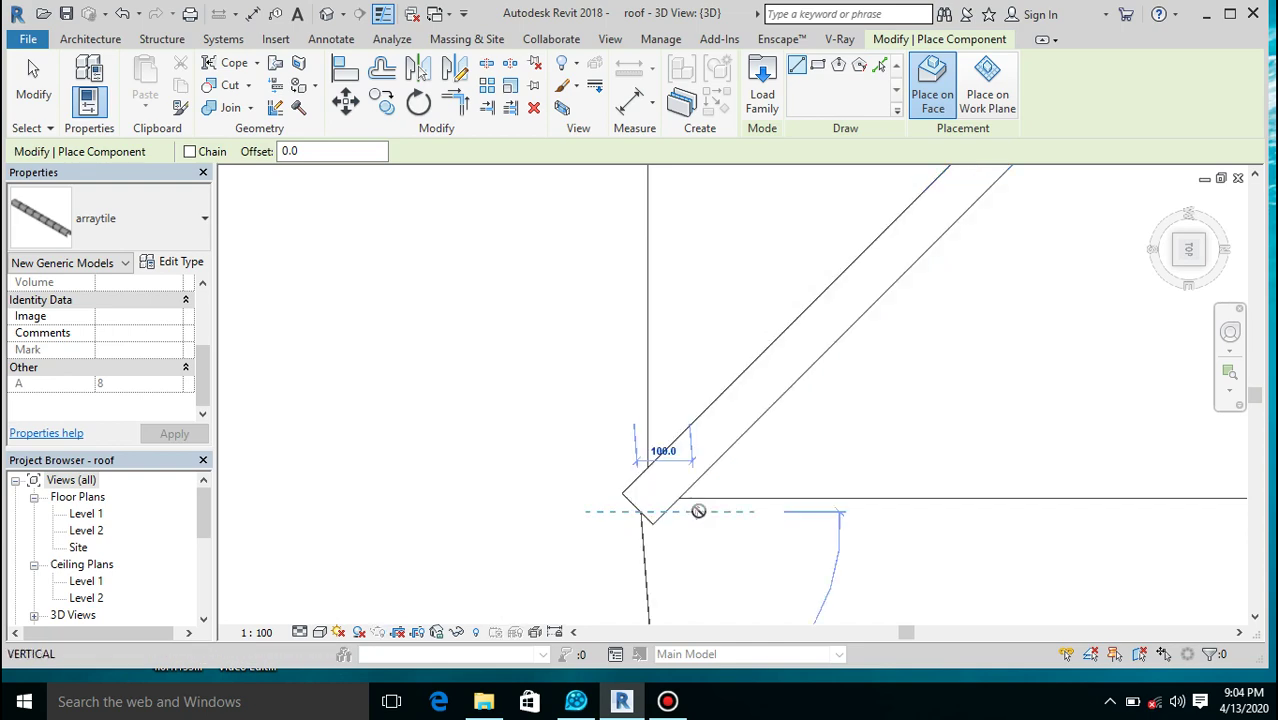
click(690, 512)
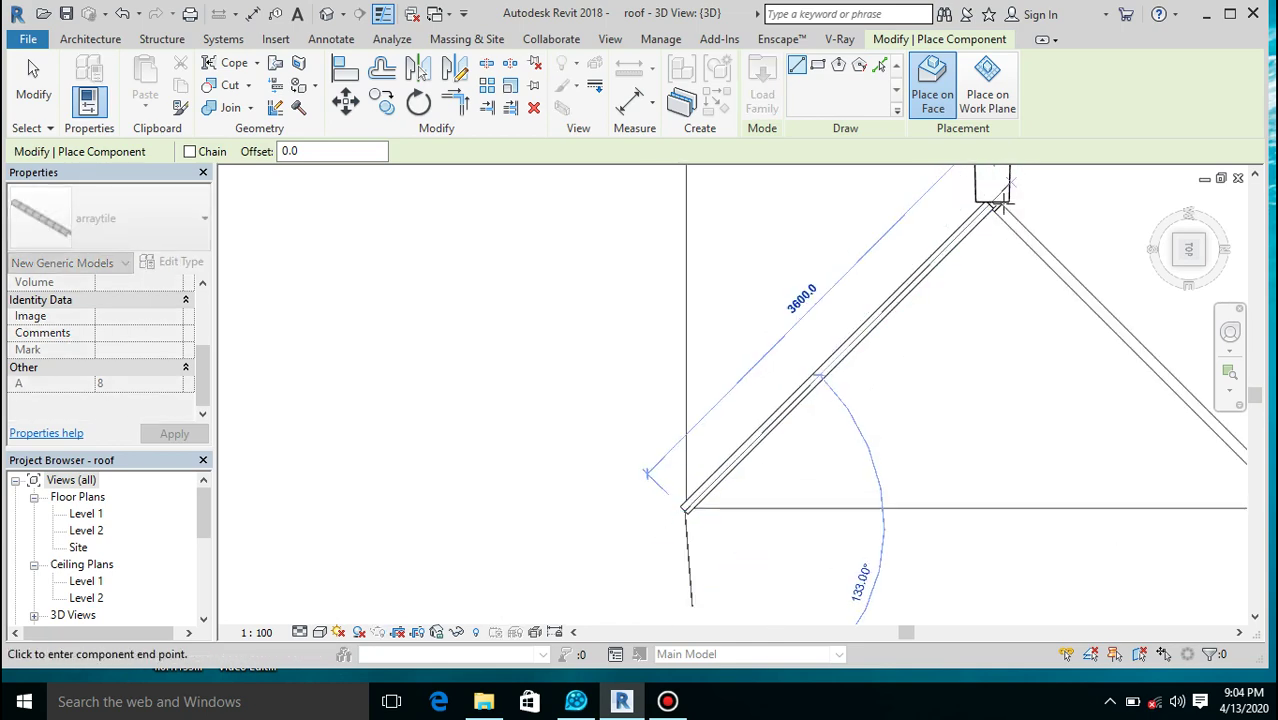
scroll(928, 233, up, 2)
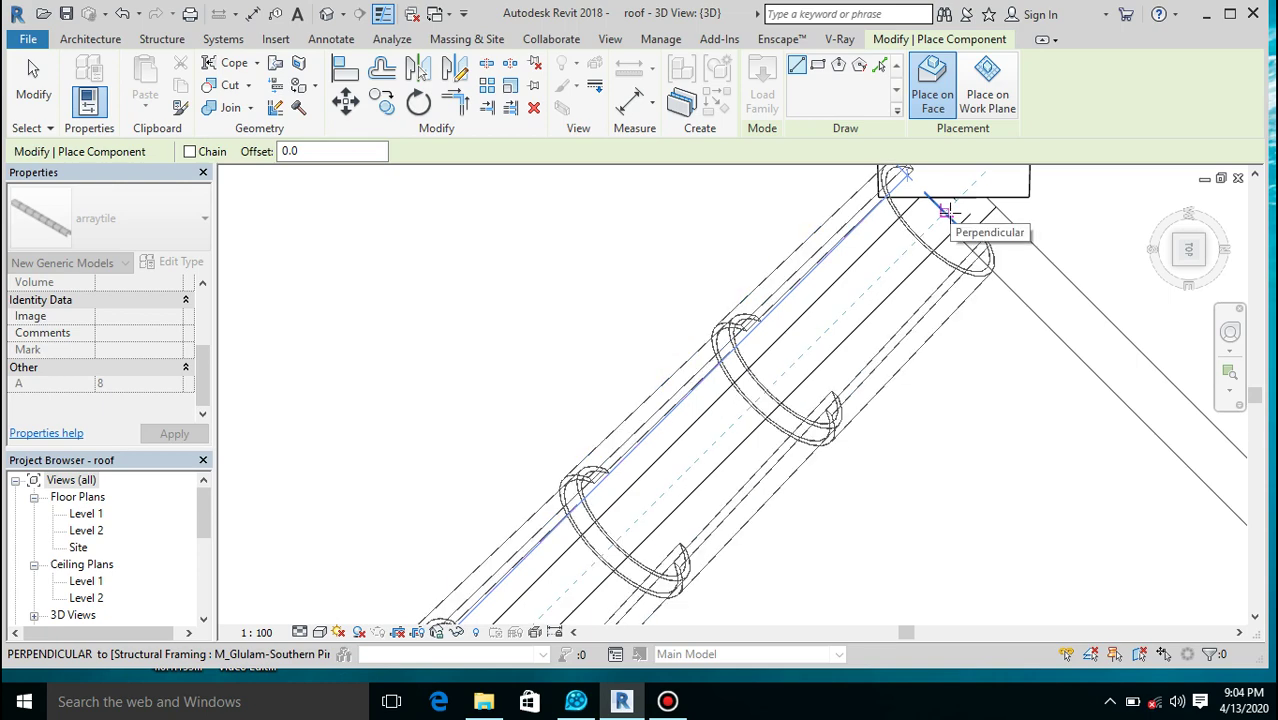
click(946, 212)
Place an arraytile row along the north-east hip beam from its eave corner to the eastern ridge junction.
scroll(796, 347, down, 3)
scroll(796, 347, down, 4)
scroll(935, 455, up, 6)
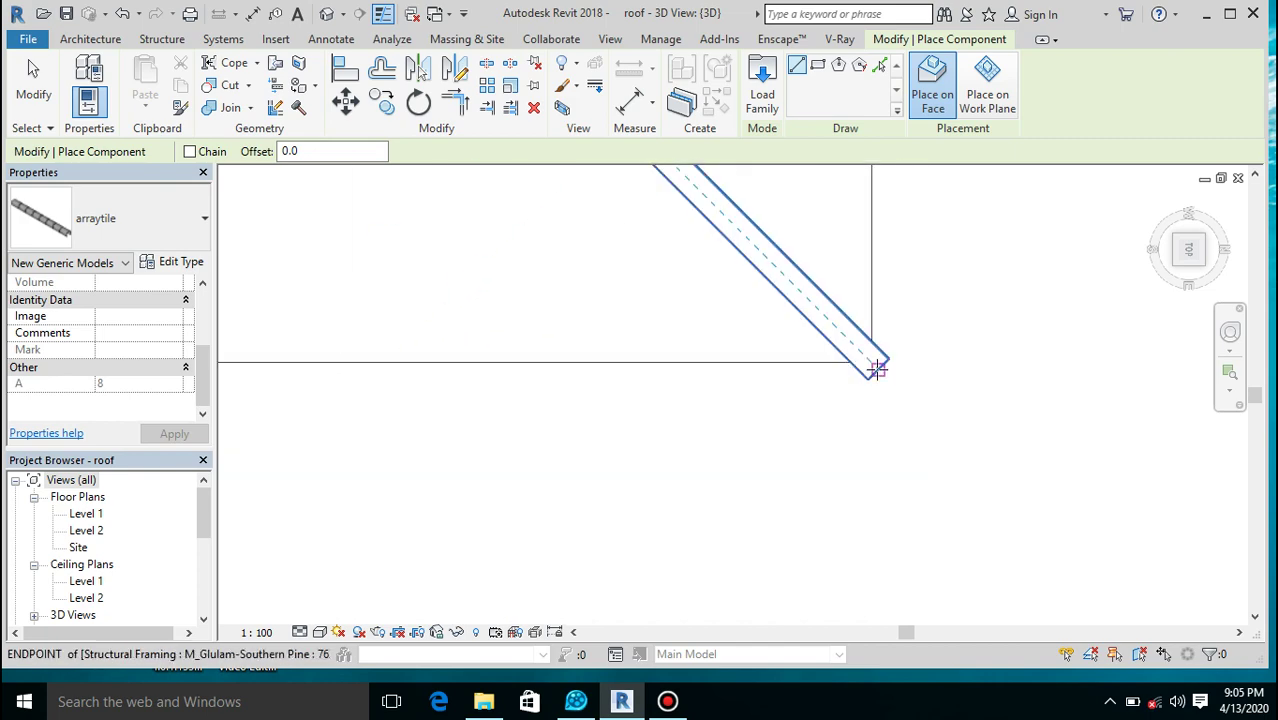
click(946, 452)
scroll(944, 448, down, 5)
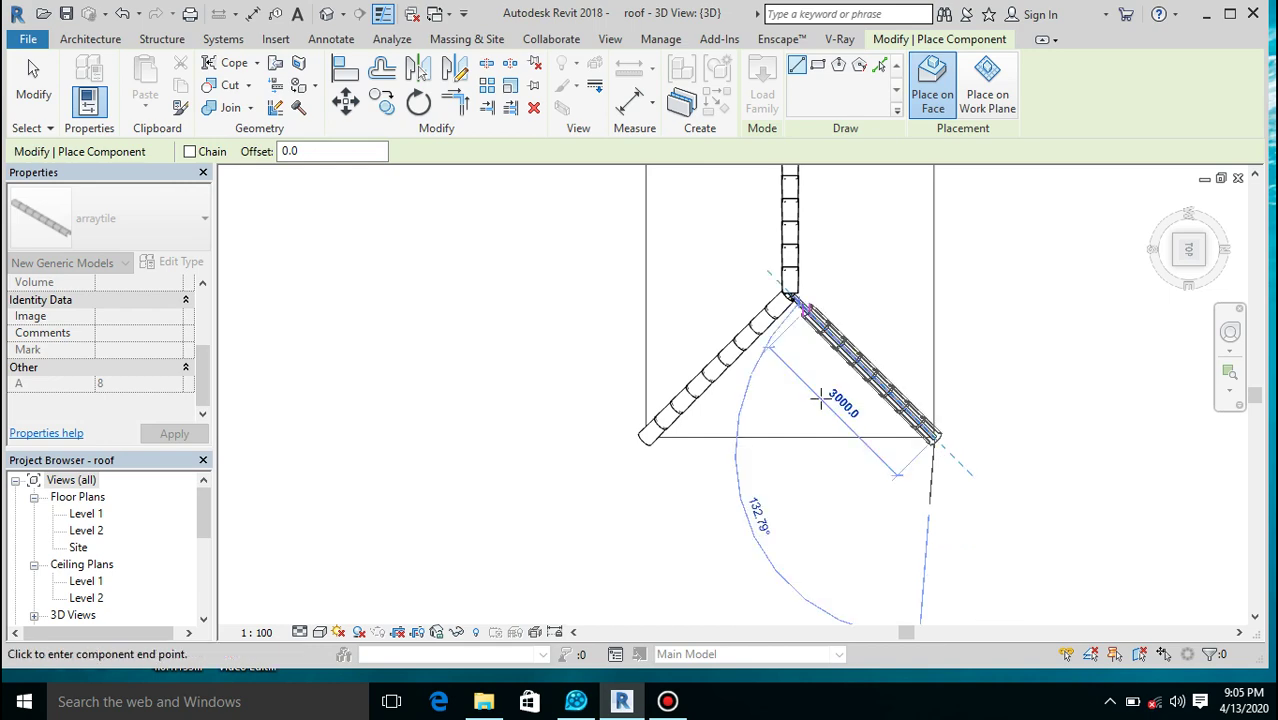
scroll(821, 400, up, 2)
scroll(790, 240, up, 5)
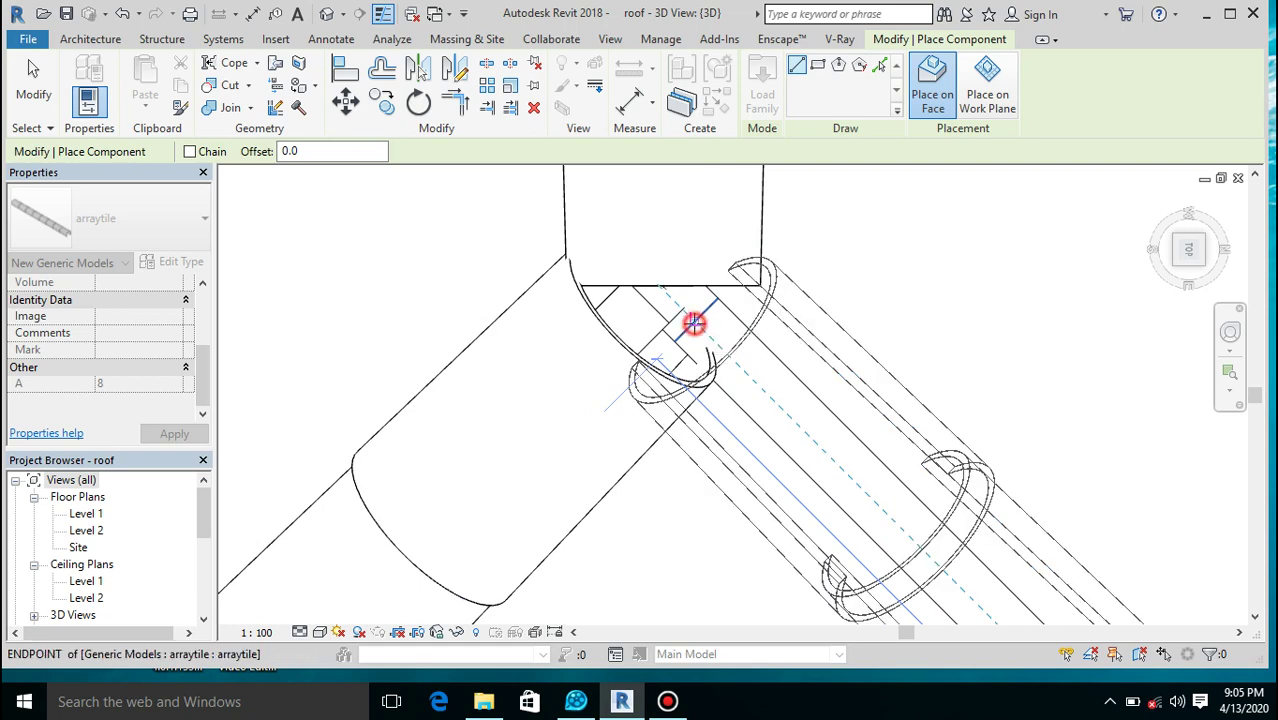
click(688, 323)
Place an arraytile row along the north-west hip beam from its eave corner to the western ridge junction.
scroll(899, 414, down, 3)
scroll(906, 428, down, 5)
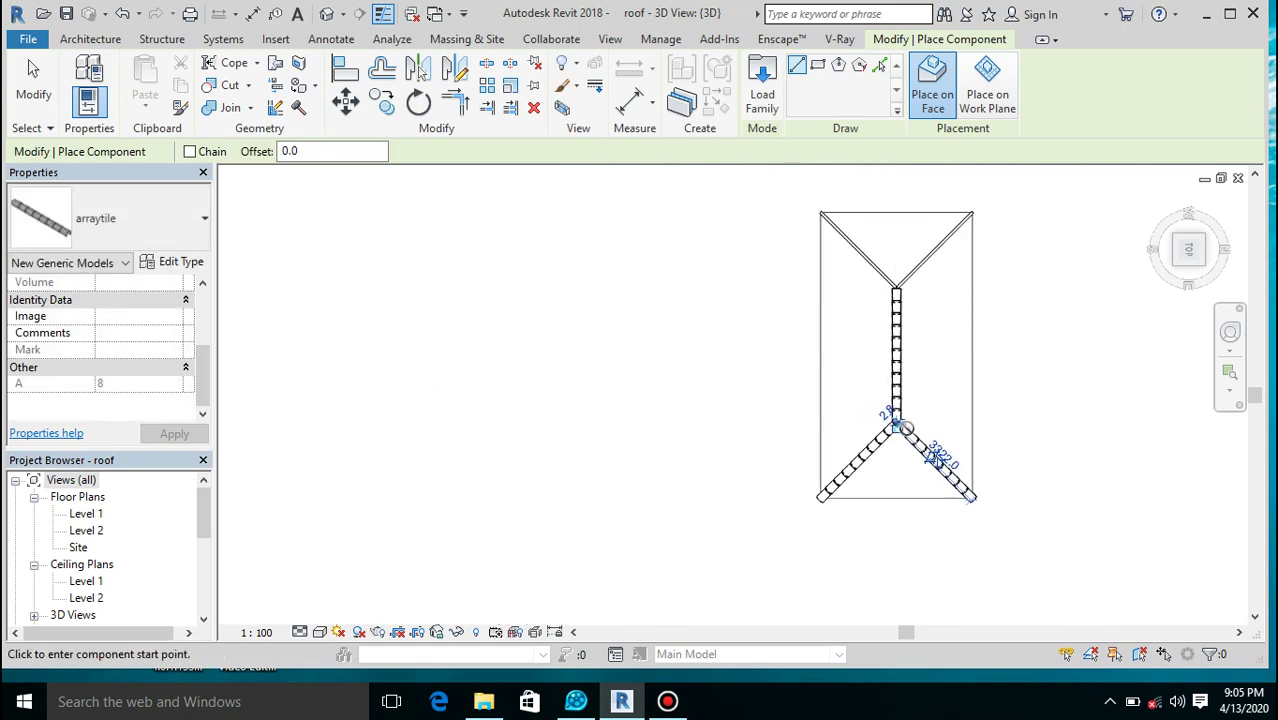
scroll(980, 203, up, 5)
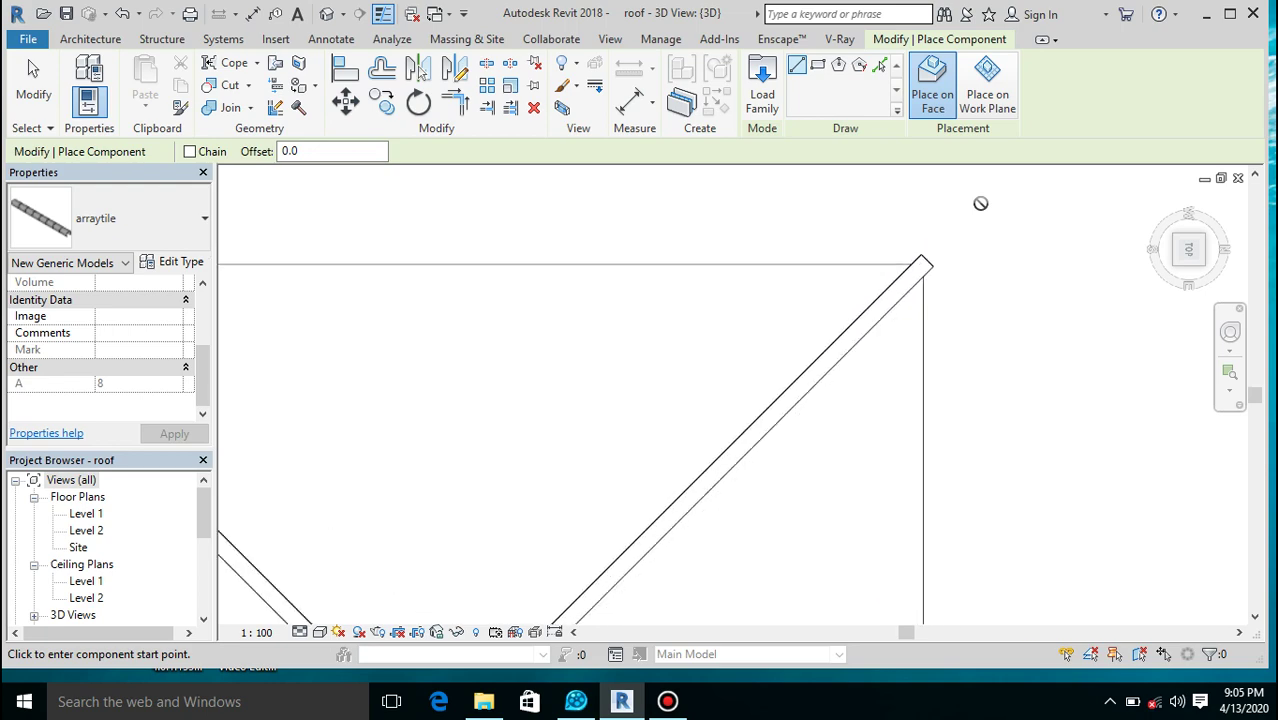
click(924, 261)
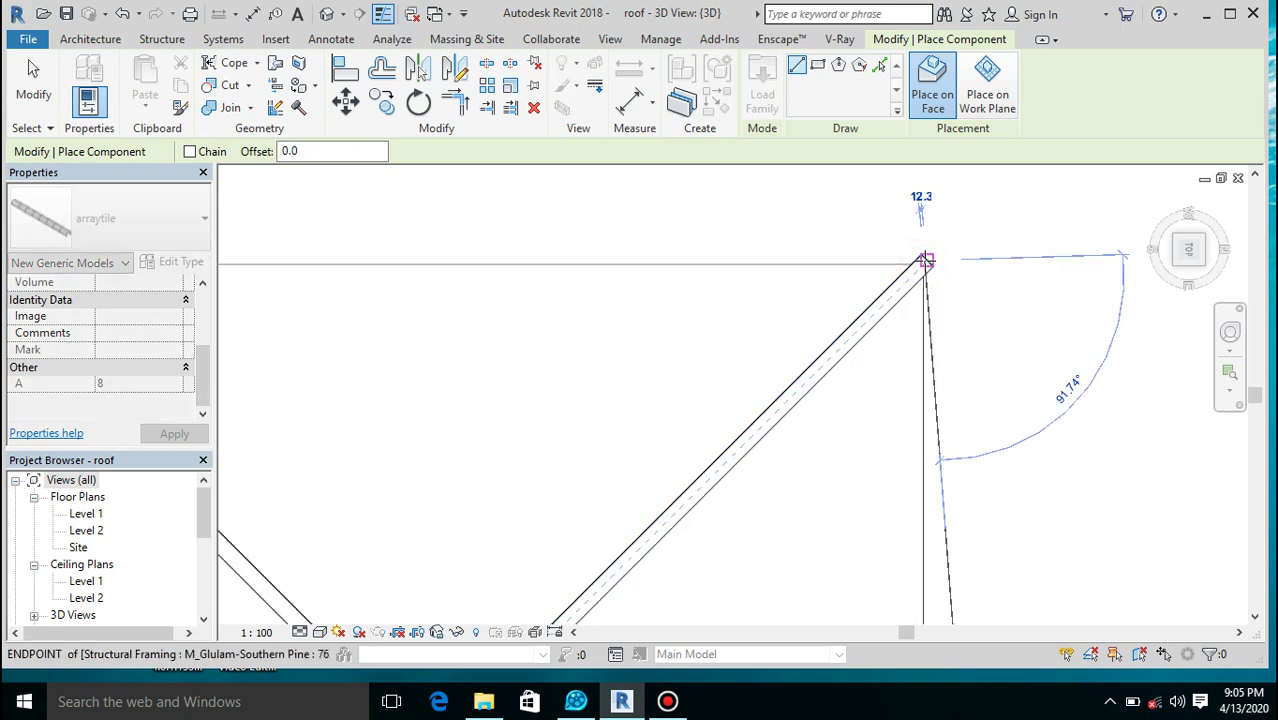
scroll(833, 380, down, 3)
scroll(742, 458, up, 4)
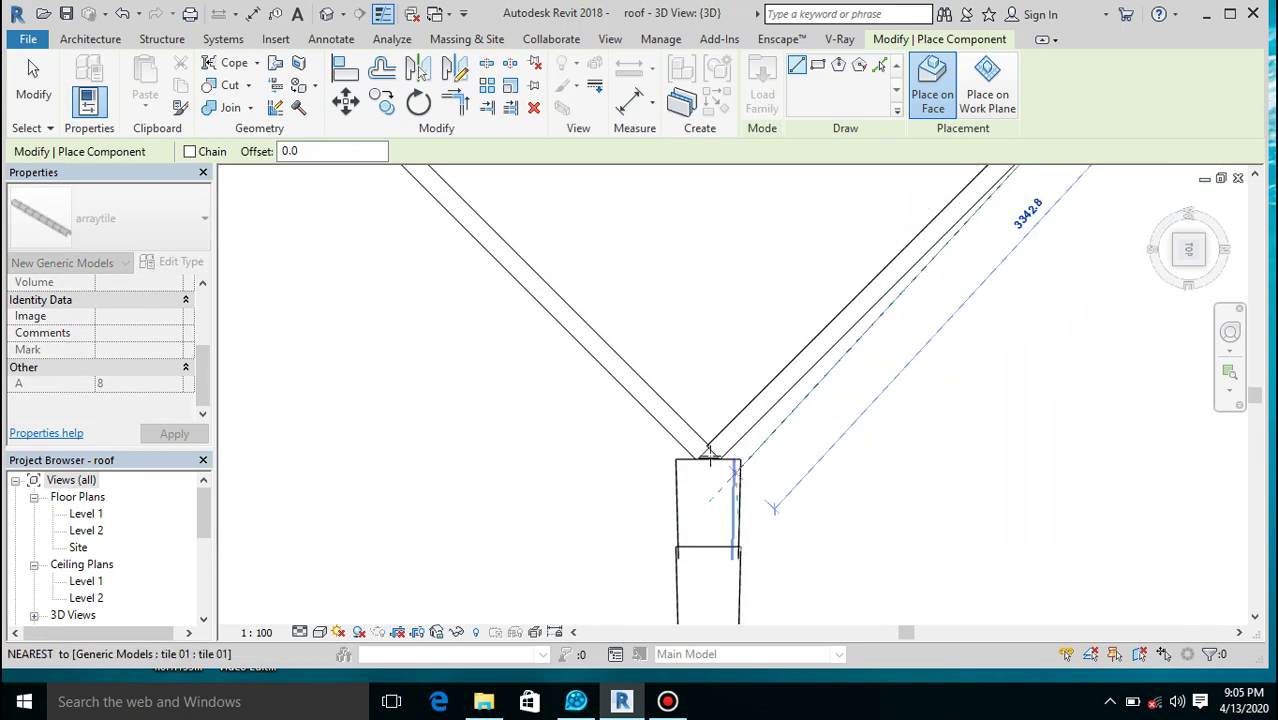
scroll(712, 452, up, 4)
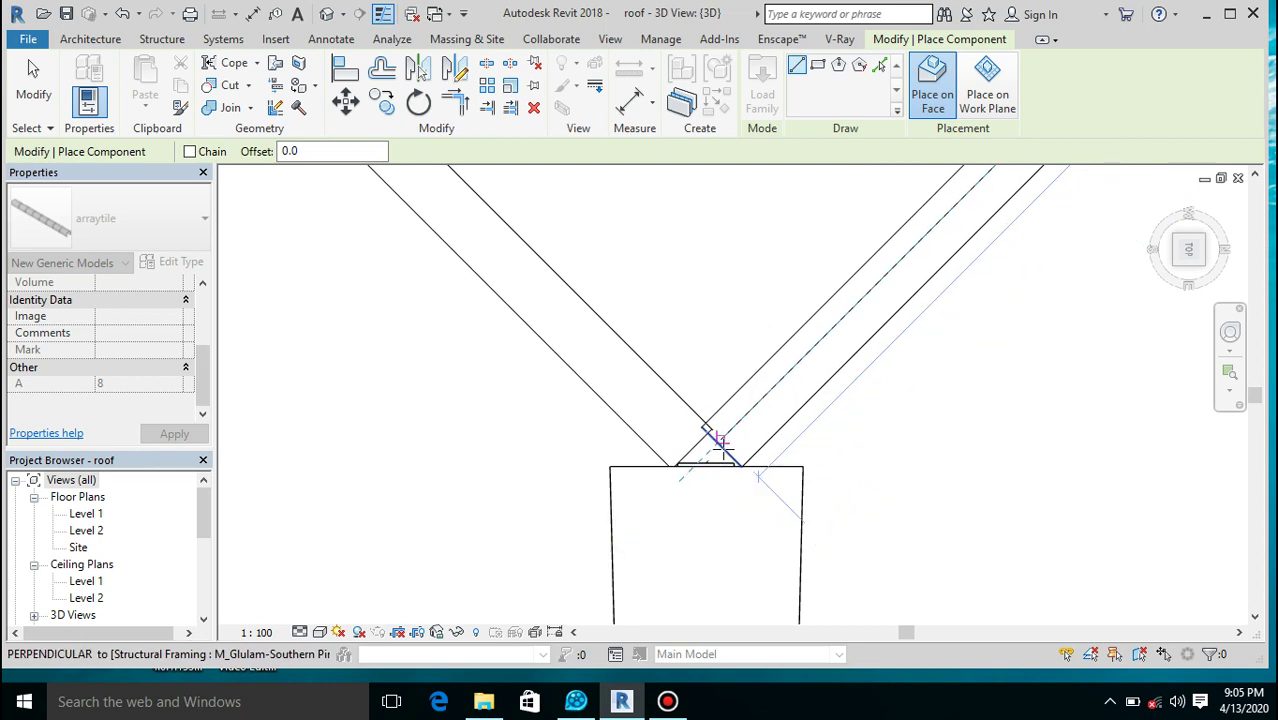
scroll(720, 441, up, 2)
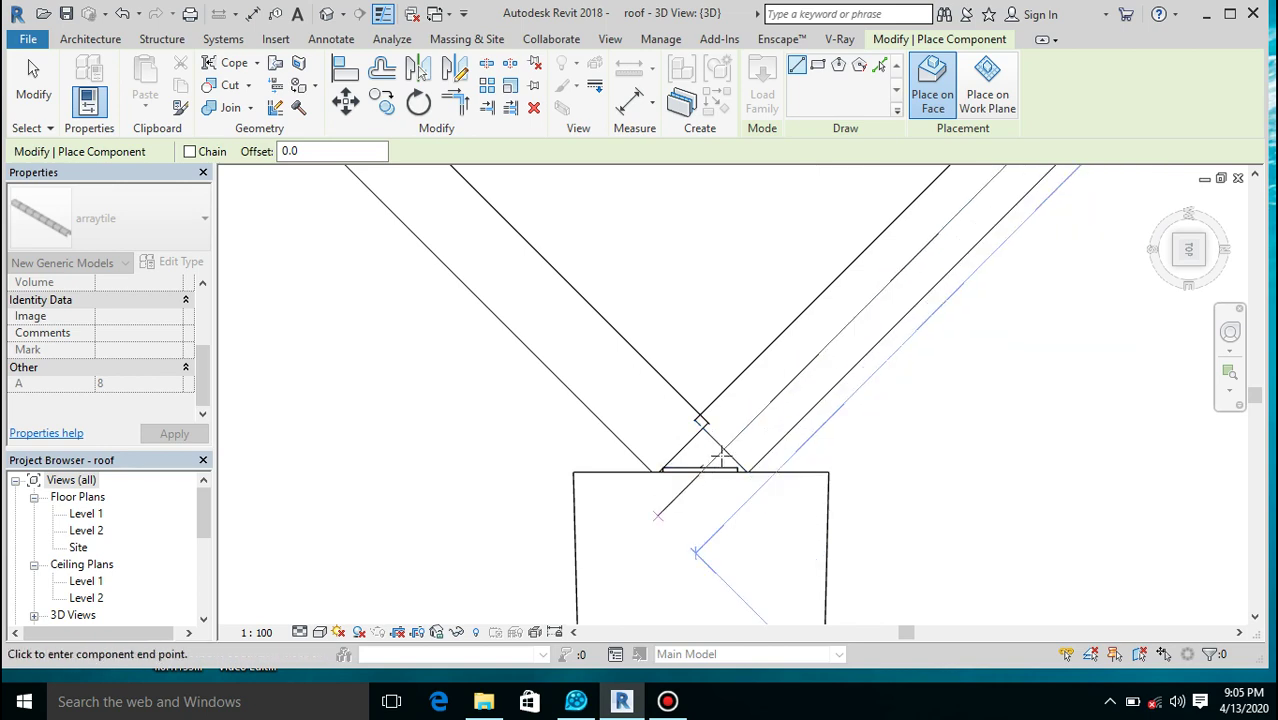
scroll(720, 446, up, 5)
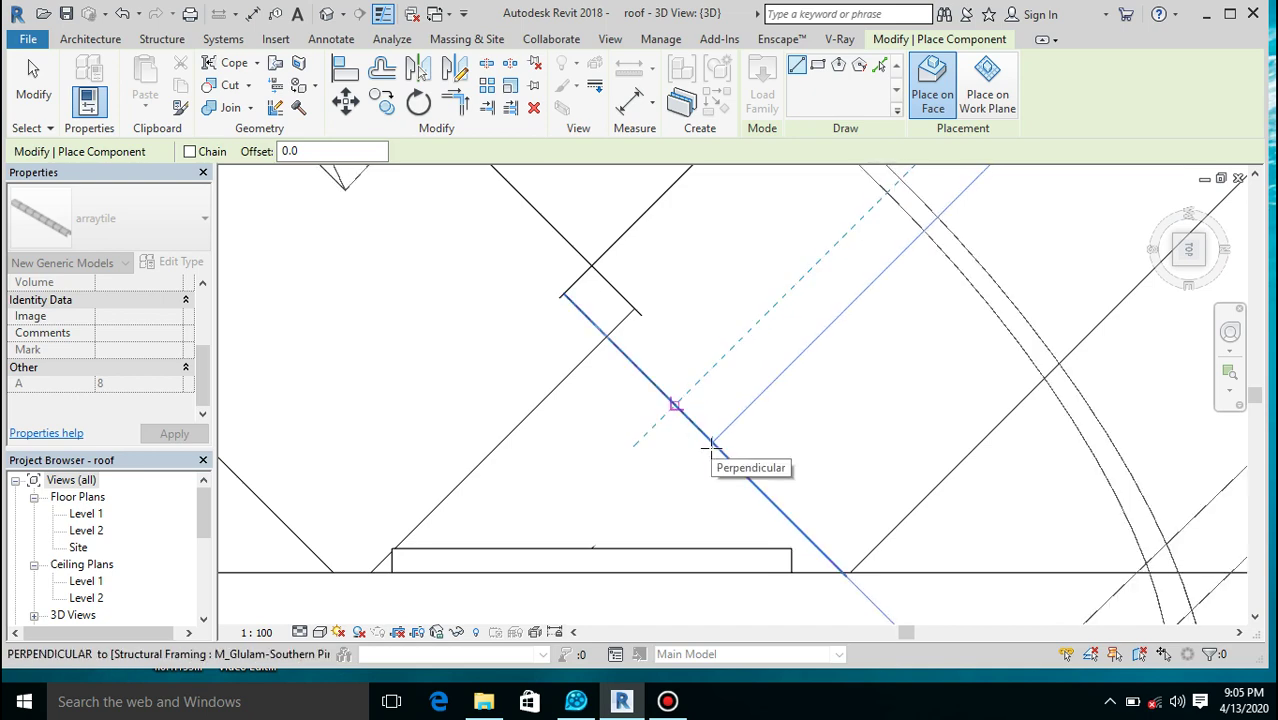
Place an arraytile row along the south-west hip beam from its eave corner to the western ridge junction, and return to the home 3D view.
scroll(813, 297, down, 3)
scroll(813, 297, down, 8)
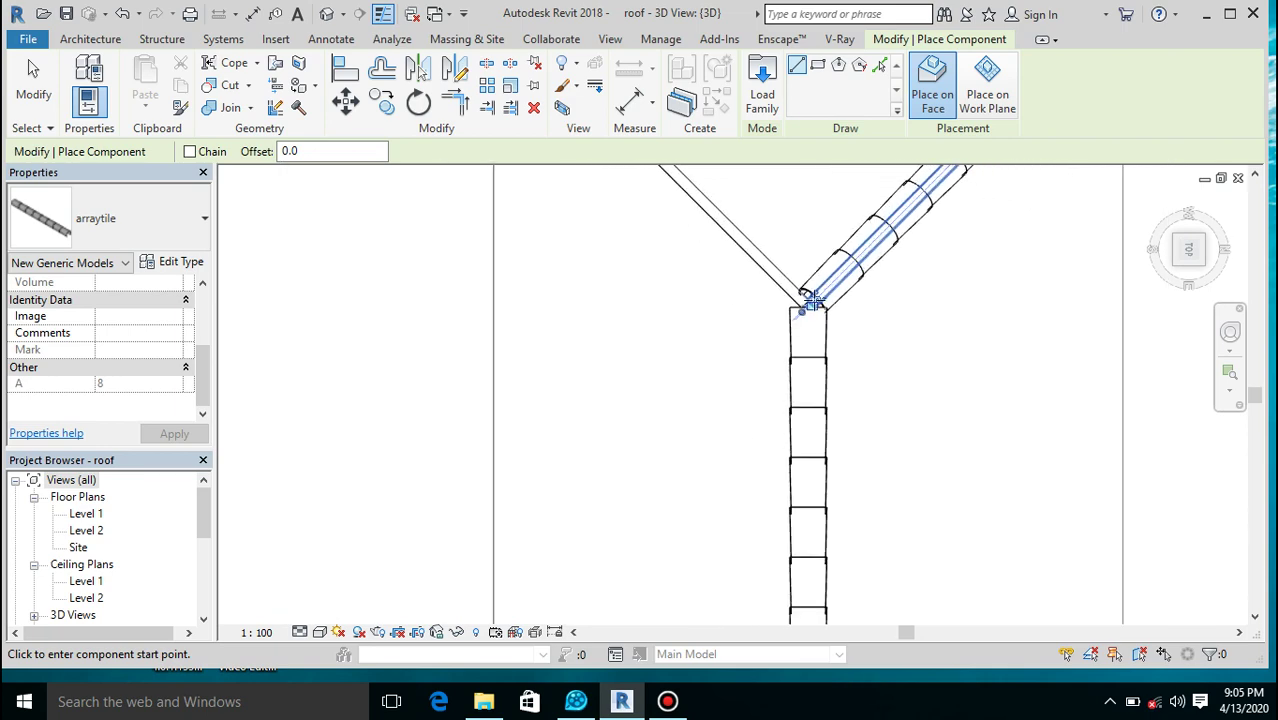
scroll(813, 297, down, 3)
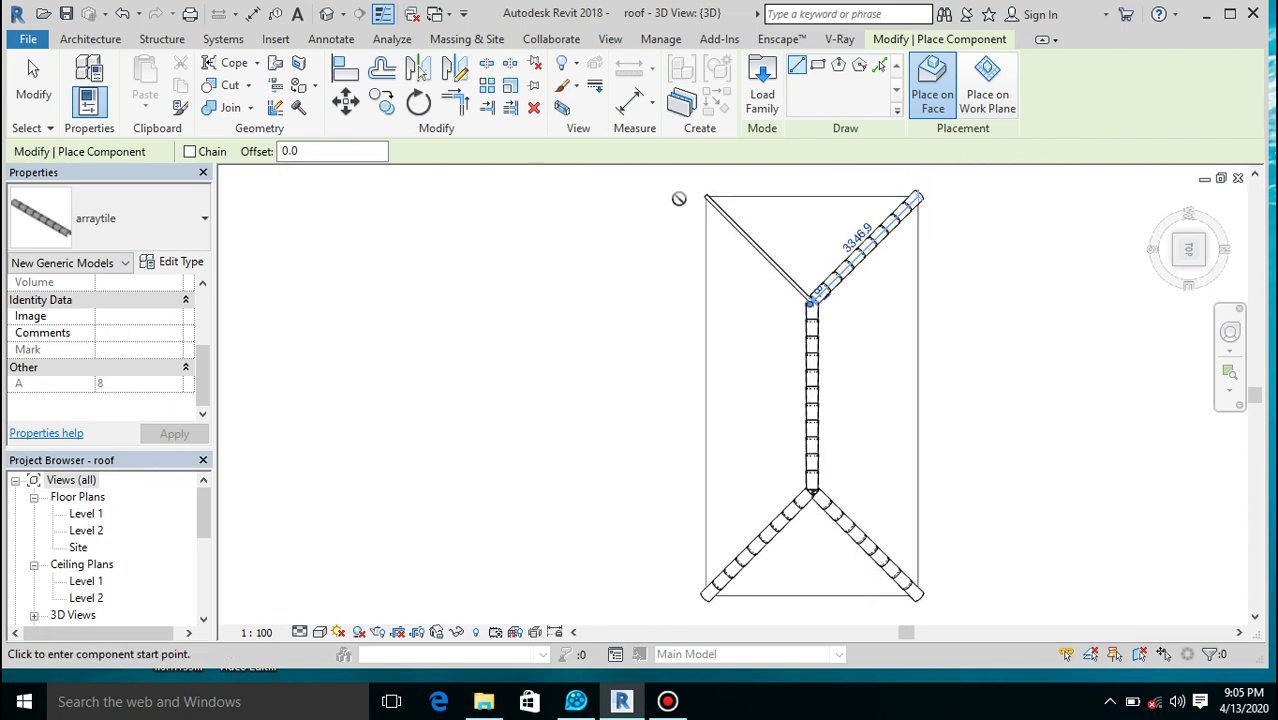
scroll(679, 198, up, 5)
scroll(679, 198, up, 3)
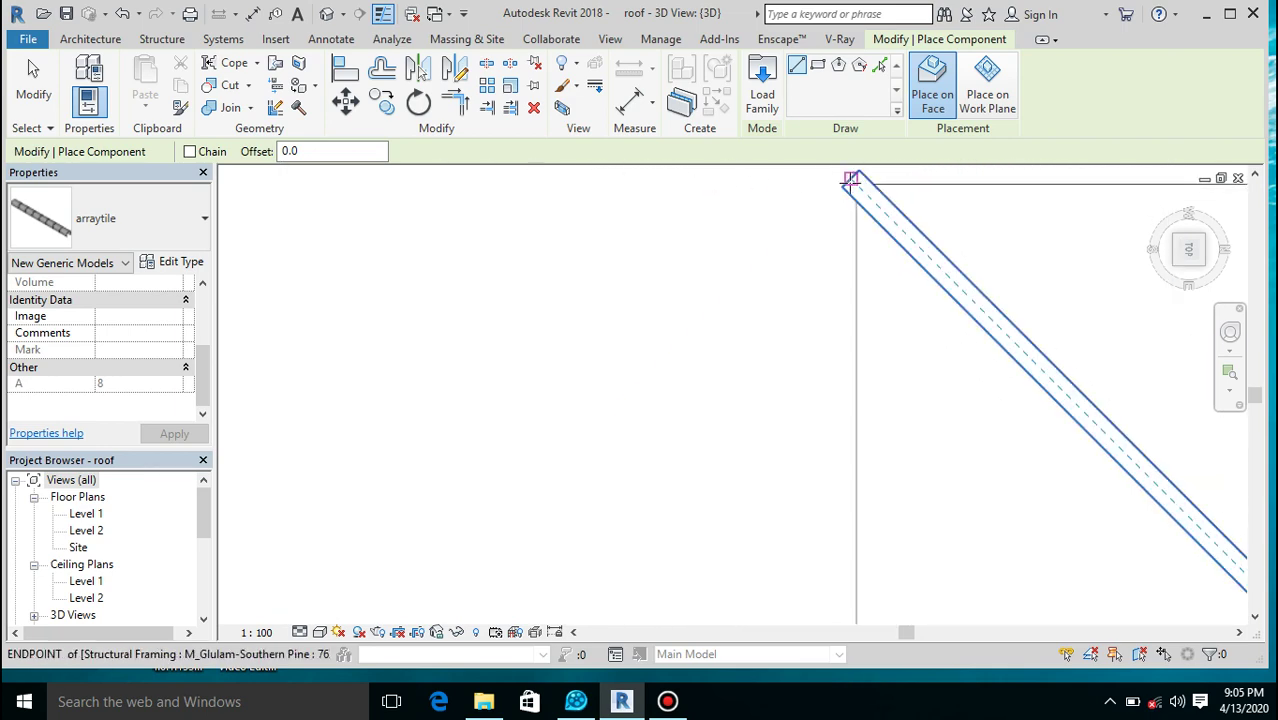
click(850, 180)
scroll(760, 300, down, 3)
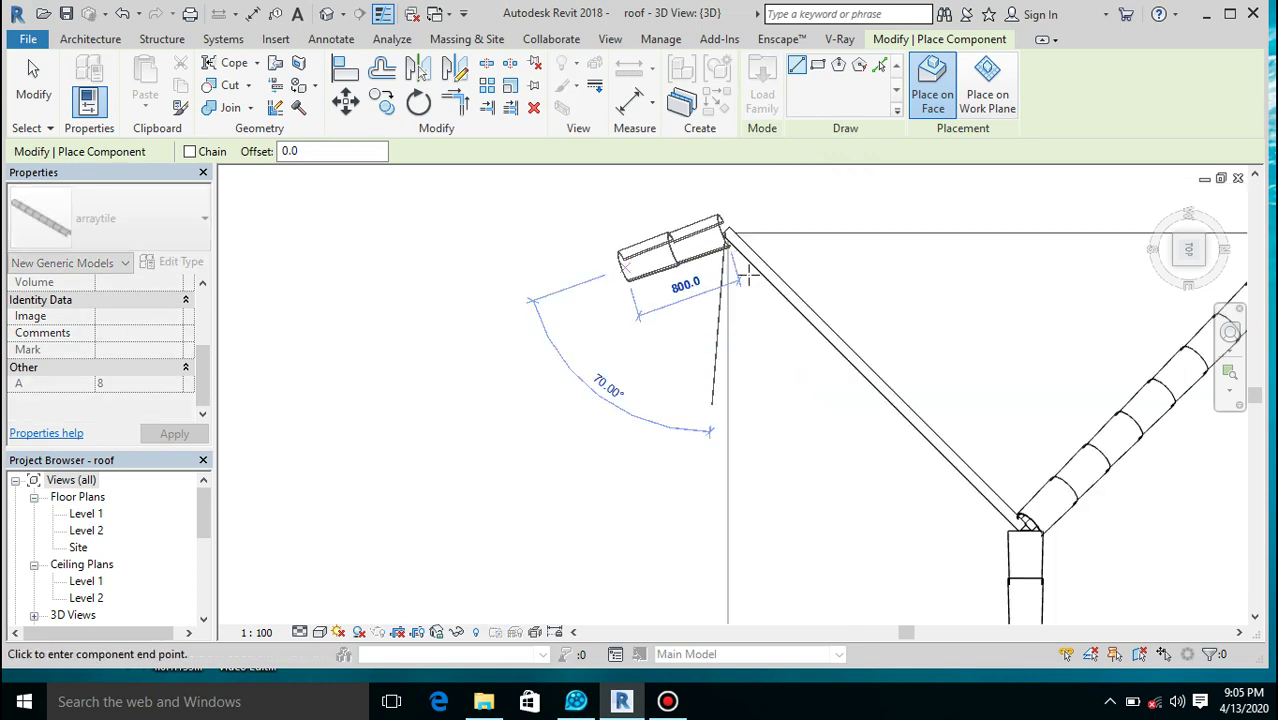
scroll(1020, 530, up, 3)
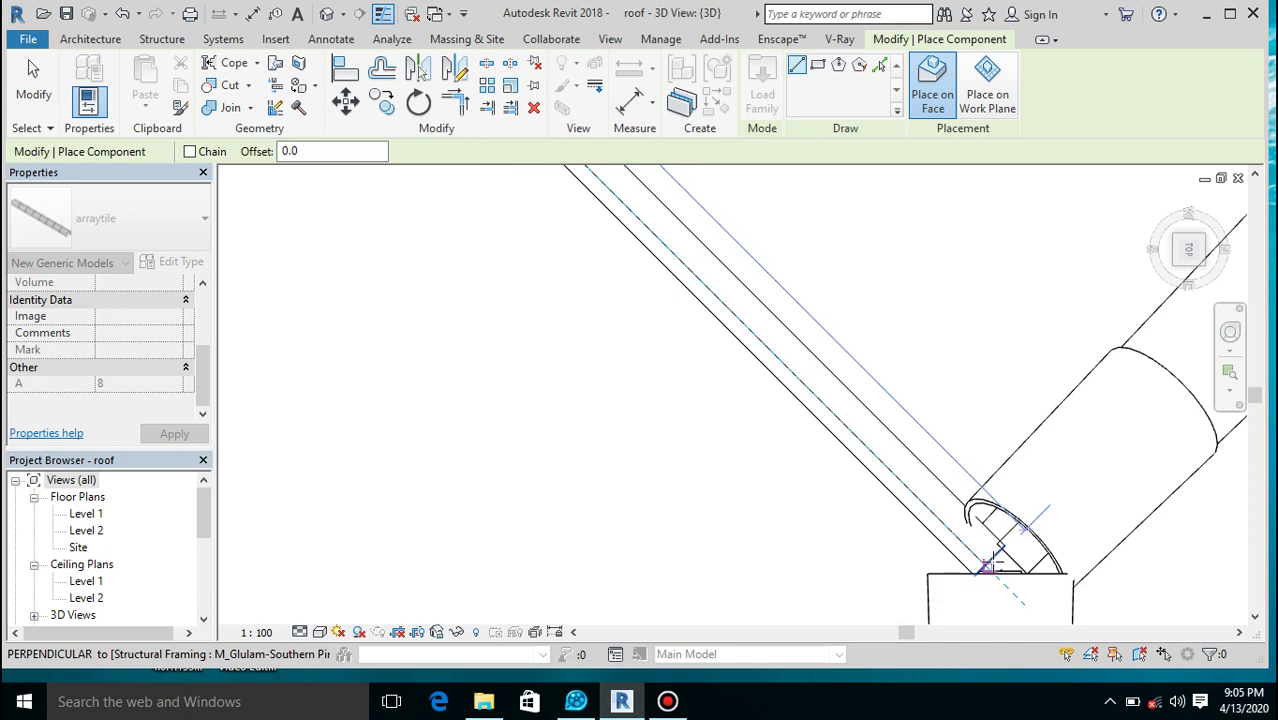
click(987, 566)
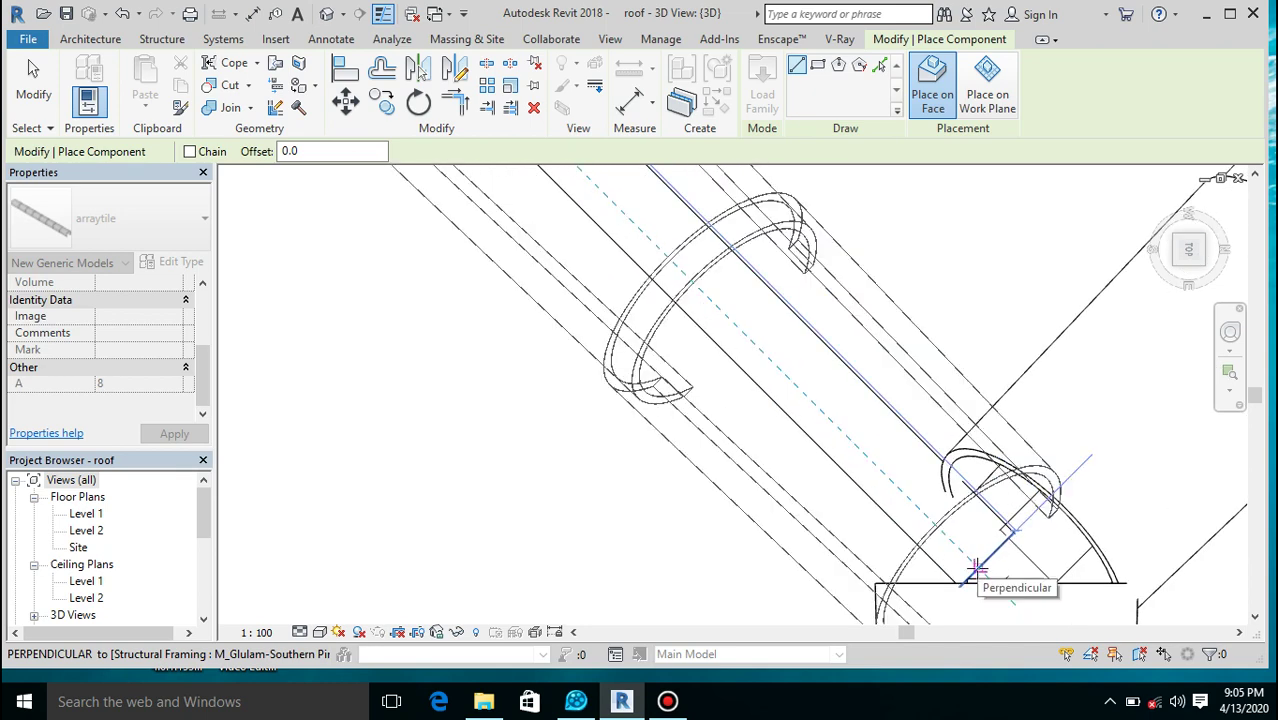
click(978, 565)
scroll(900, 418, down, 4)
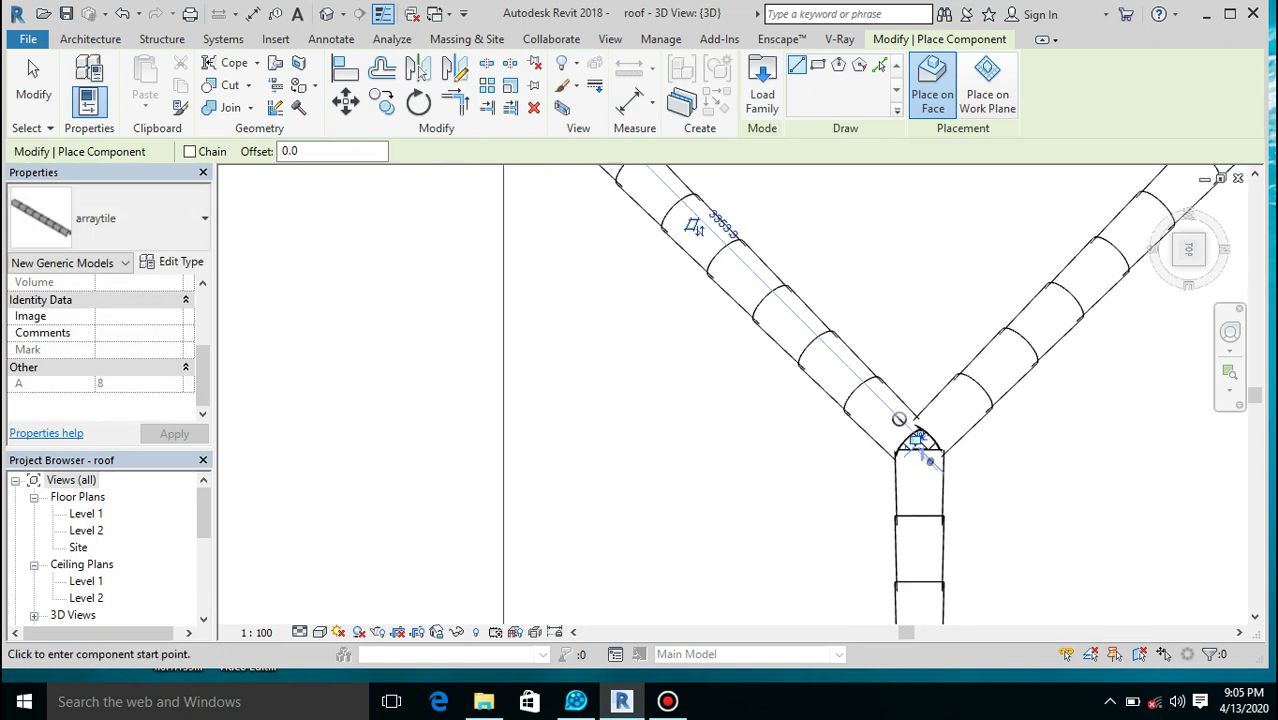
scroll(900, 418, down, 4)
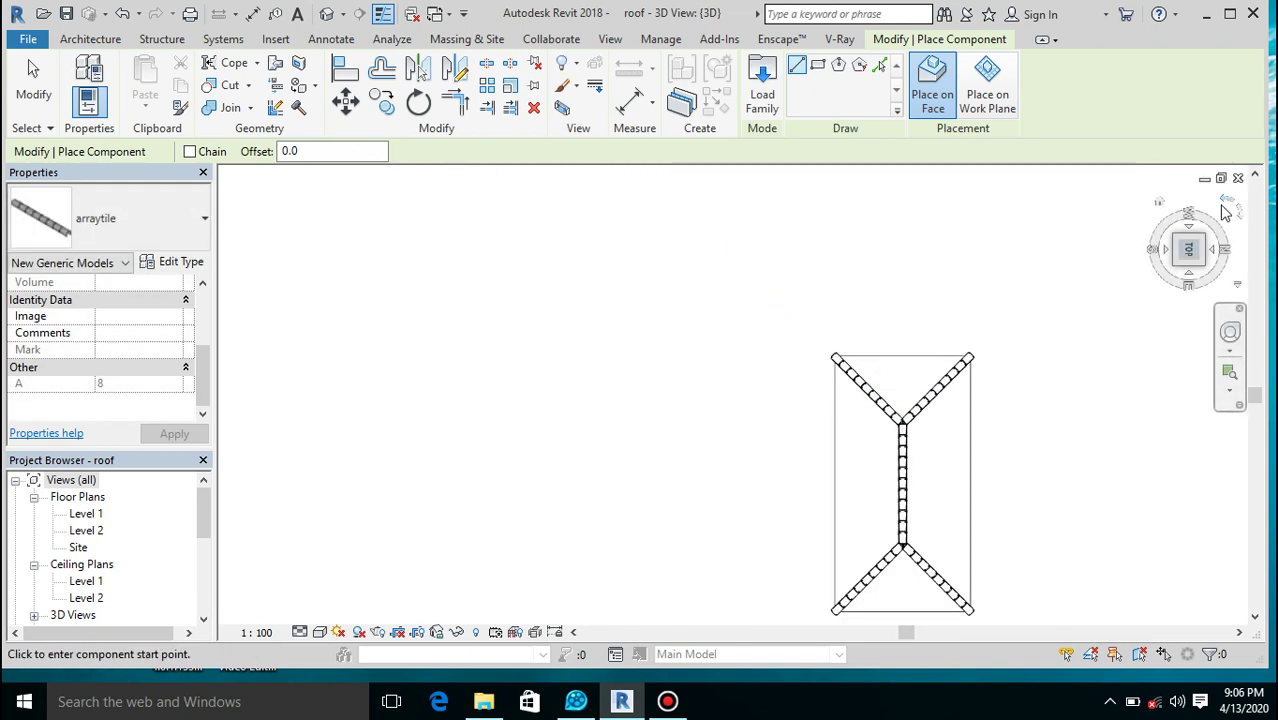
key(Escape)
click(1159, 200)
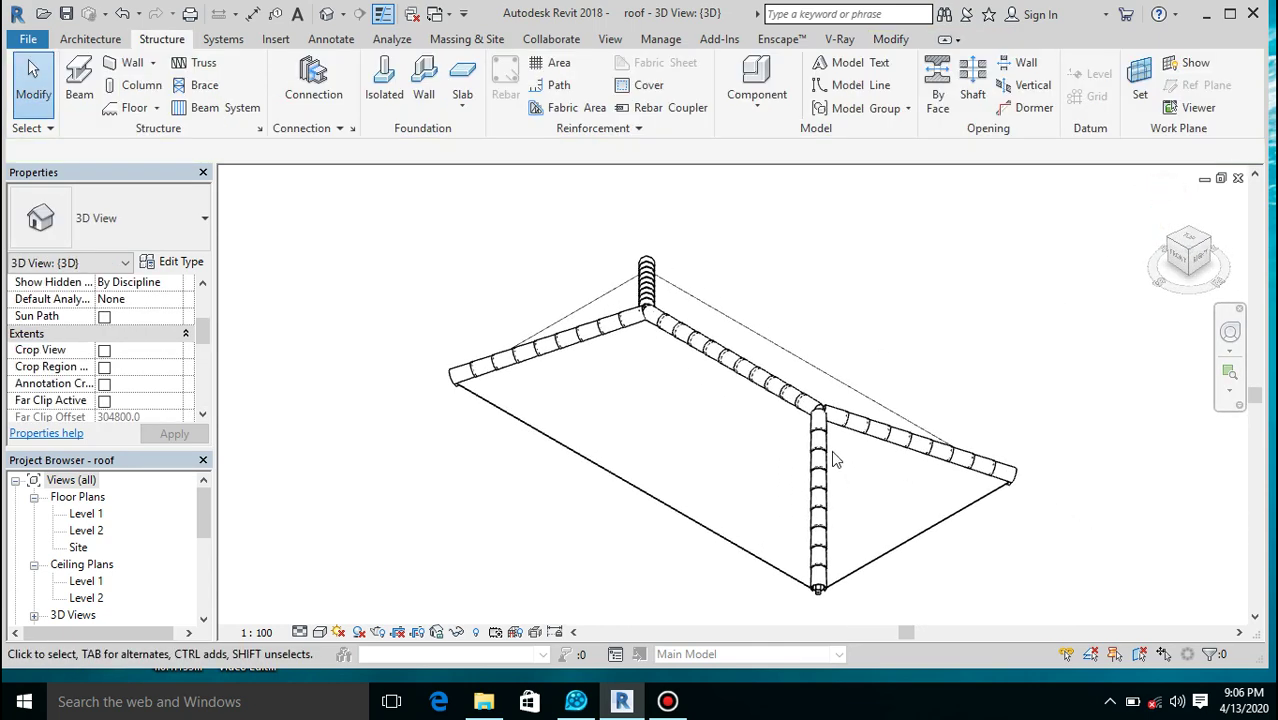
Reveal the hidden elements, unhide the roof tile mass in the 3D view, and leave the reveal mode.
click(476, 634)
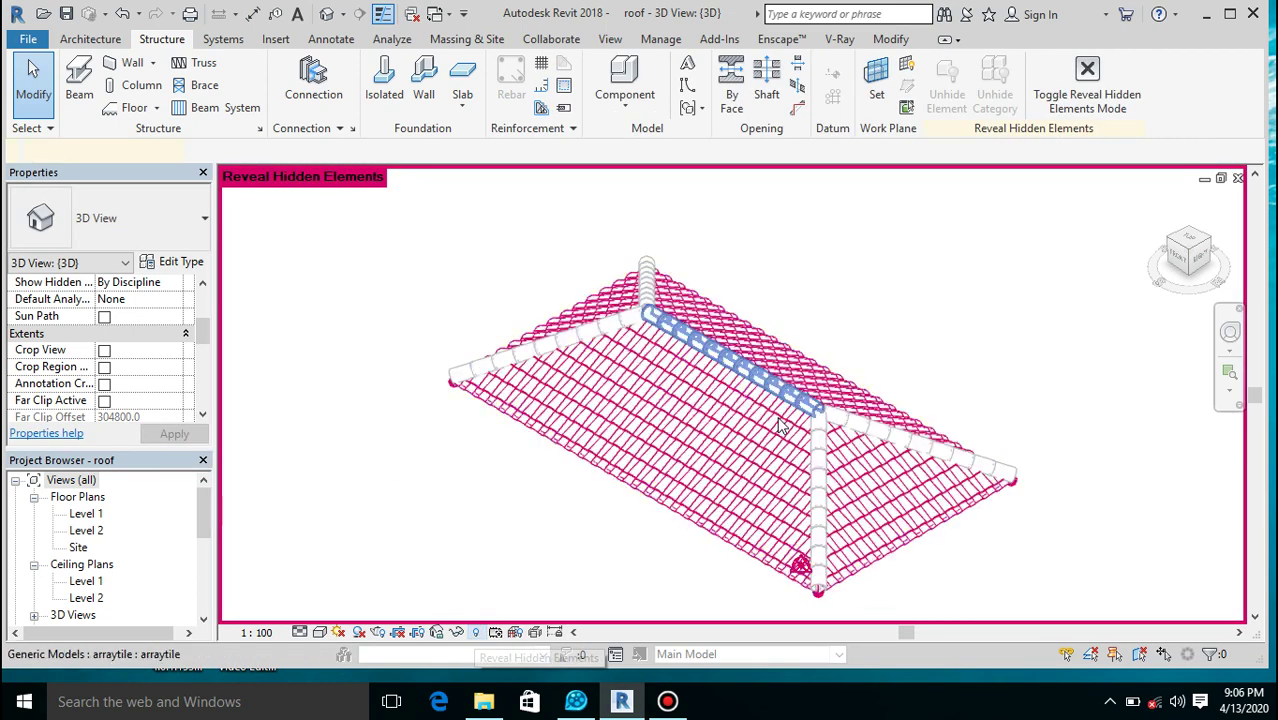
click(727, 489)
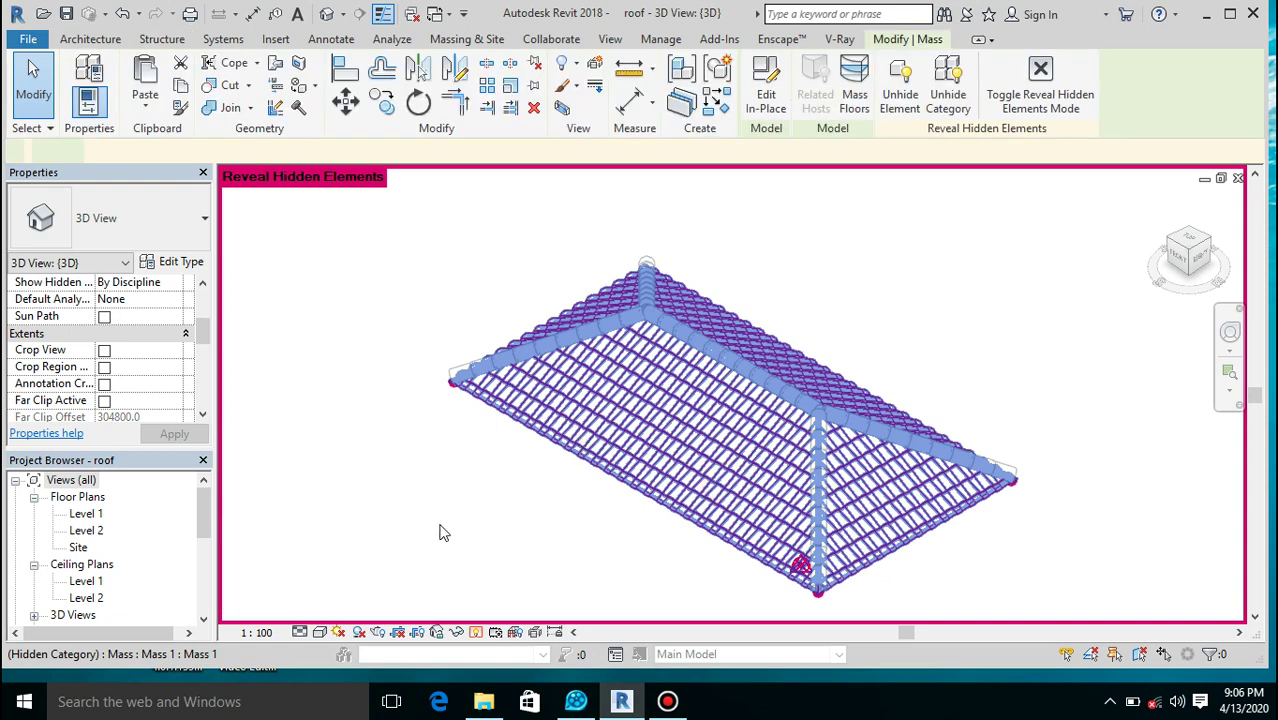
right_click(326, 512)
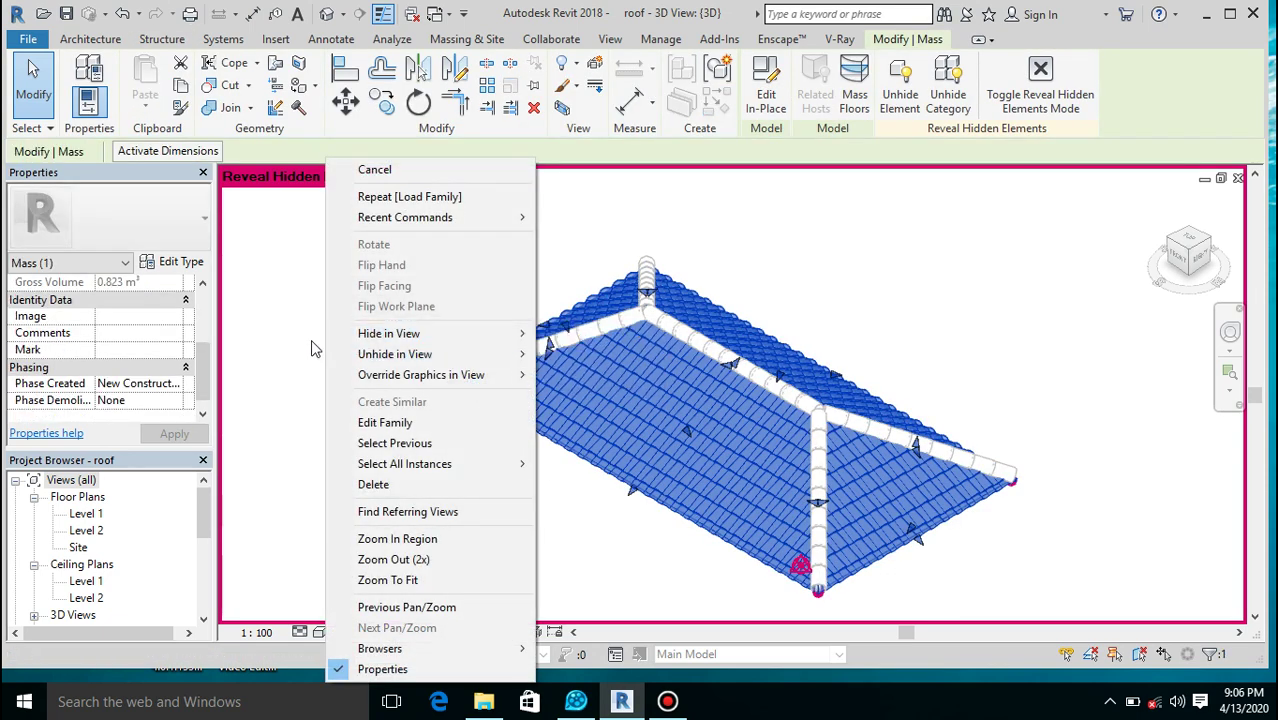
mouse_move(376, 356)
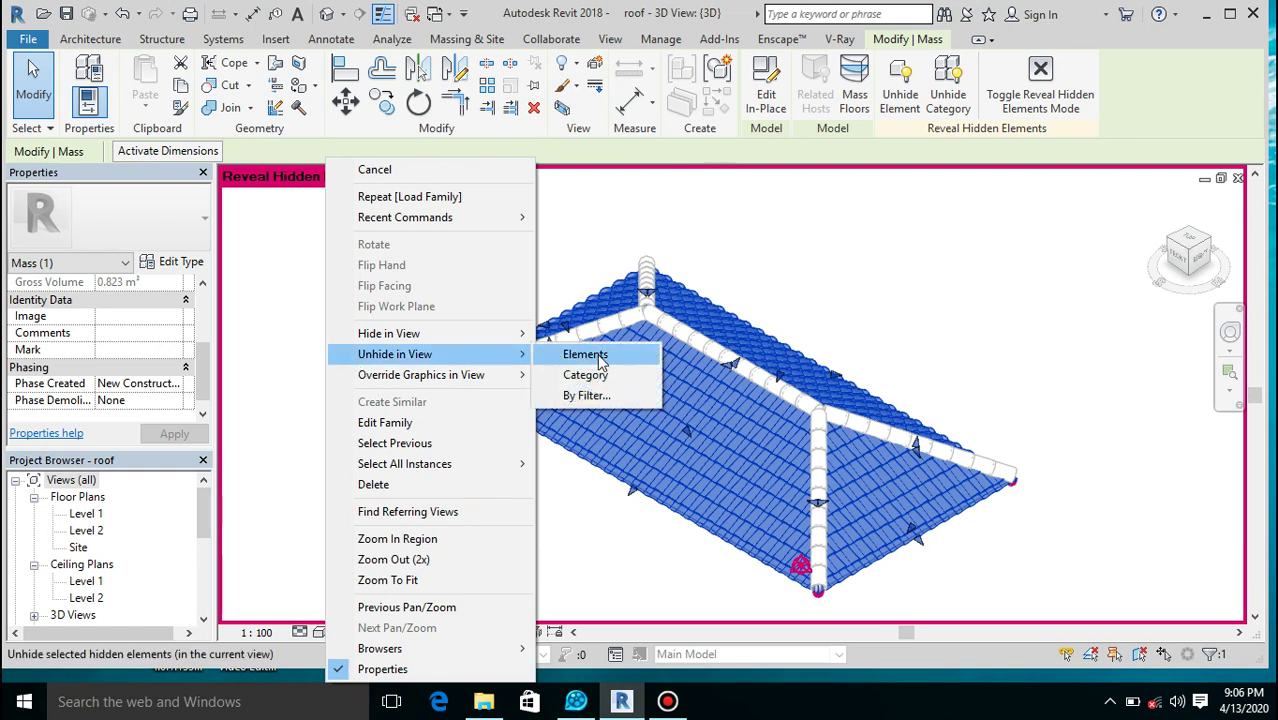
click(596, 354)
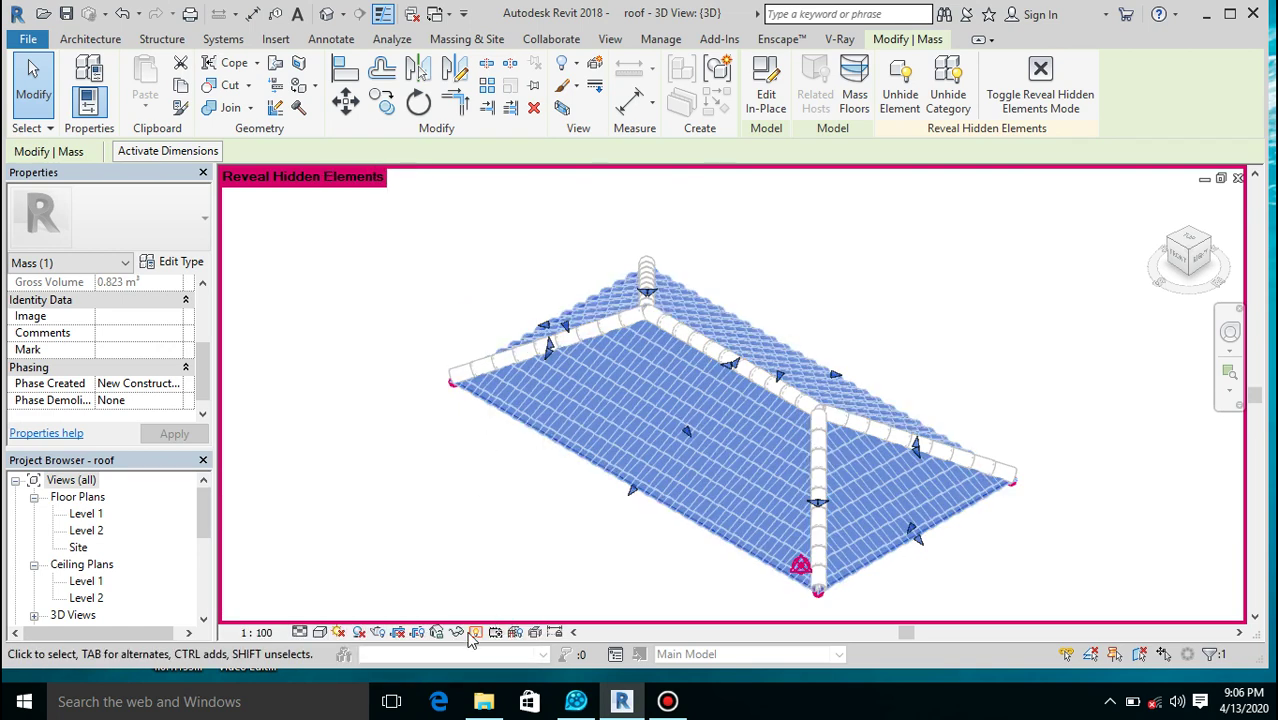
click(474, 634)
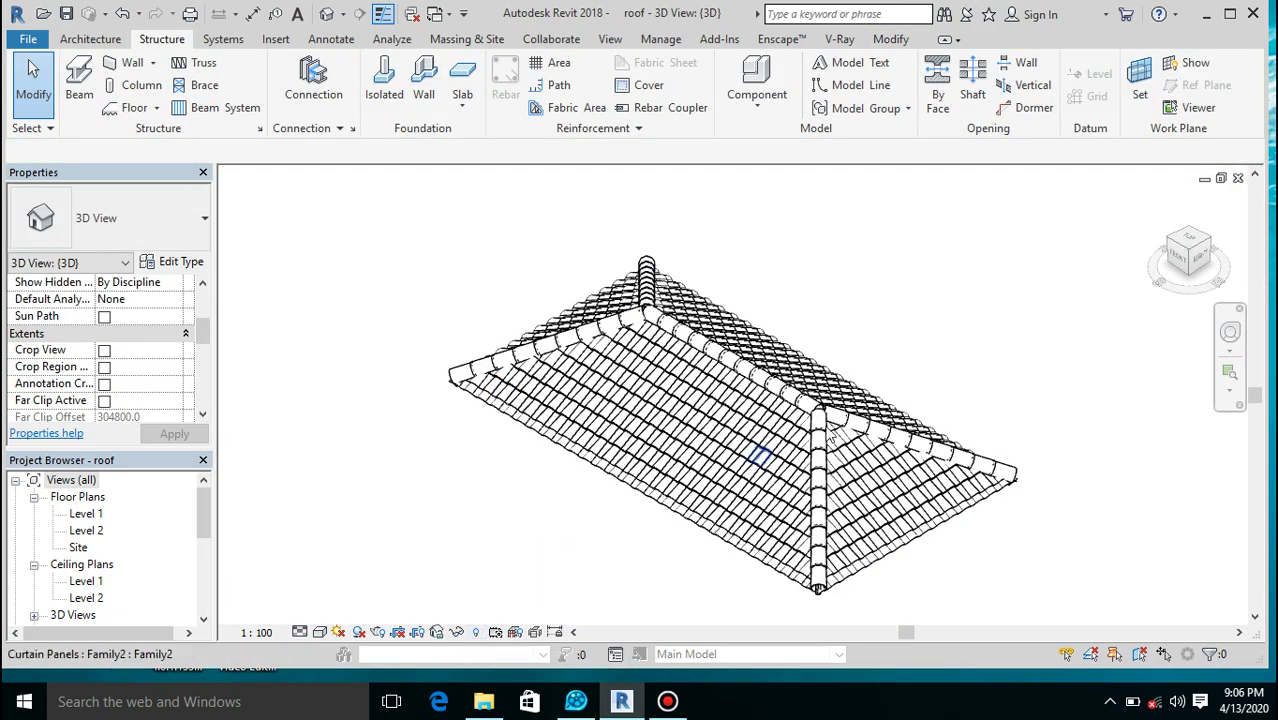
Inspect the tiled roof in 3D, checking how the cap tiles fit at the ridge junctions and the front eave corner.
scroll(819, 425, up, 5)
scroll(598, 327, down, 5)
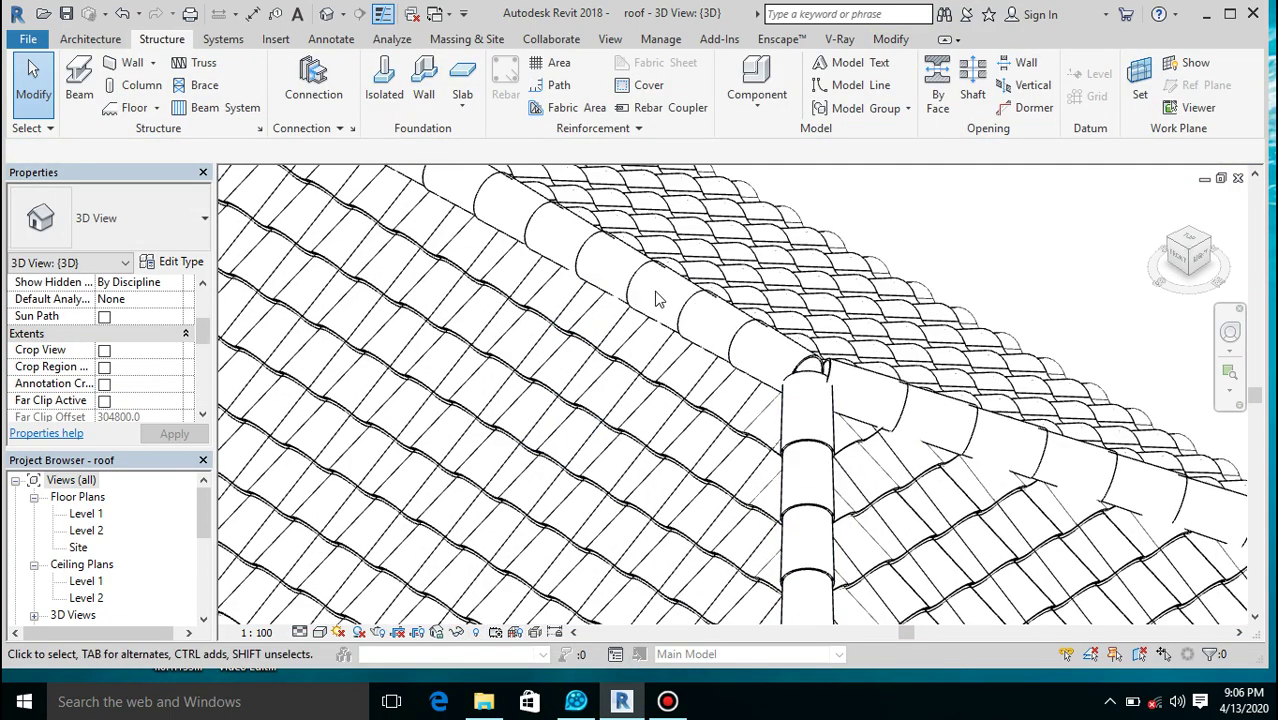
scroll(710, 491, up, 8)
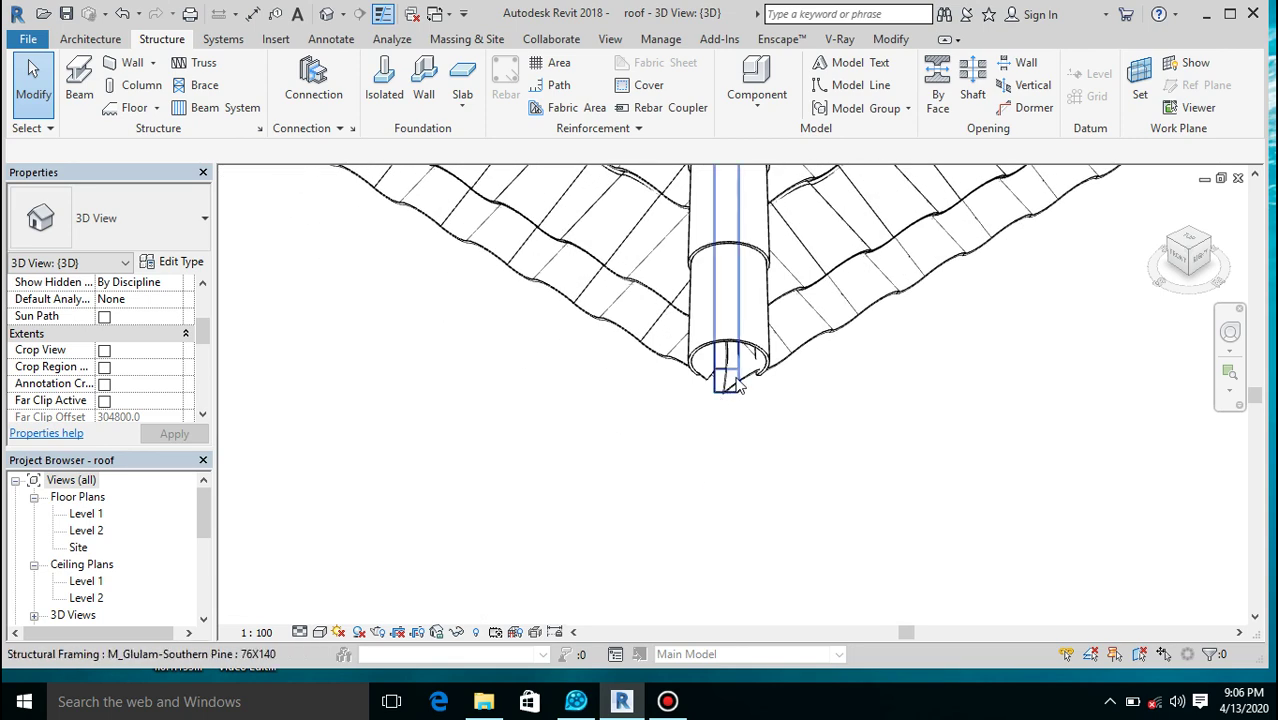
scroll(724, 400, down, 6)
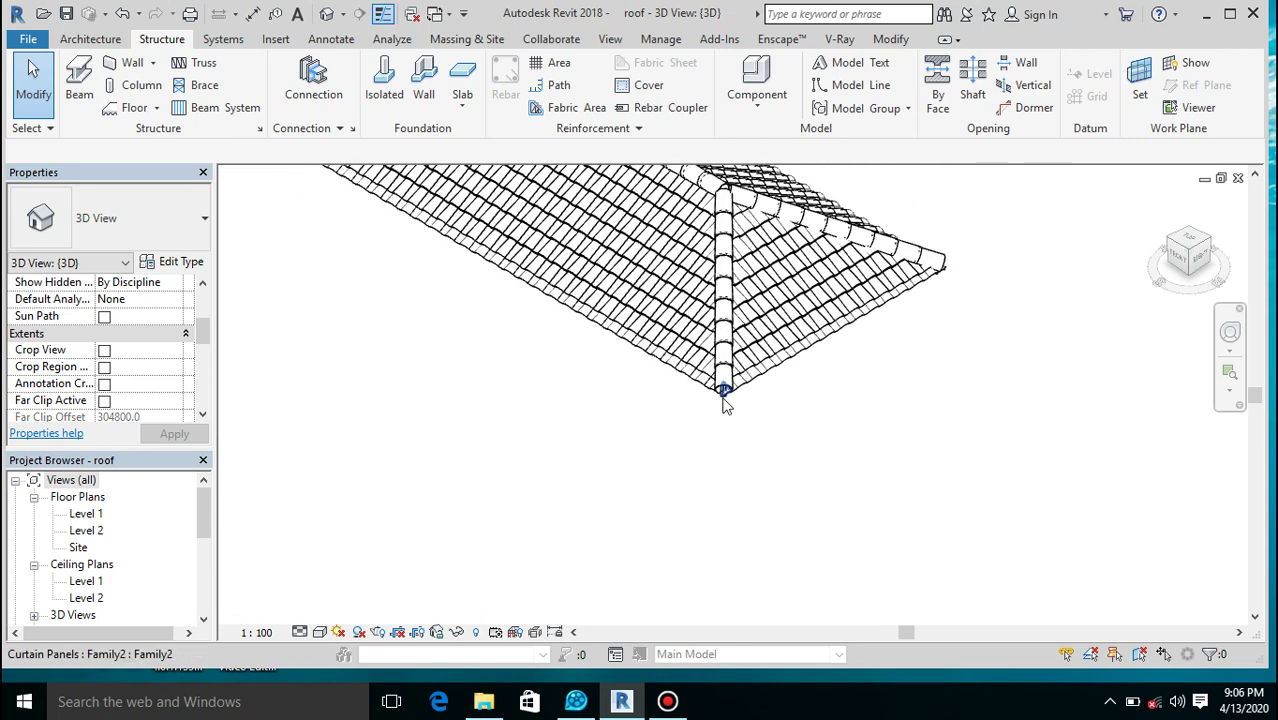
scroll(800, 500, down, 2)
shift+middle_drag(690, 335, 600, 390)
scroll(558, 405, up, 6)
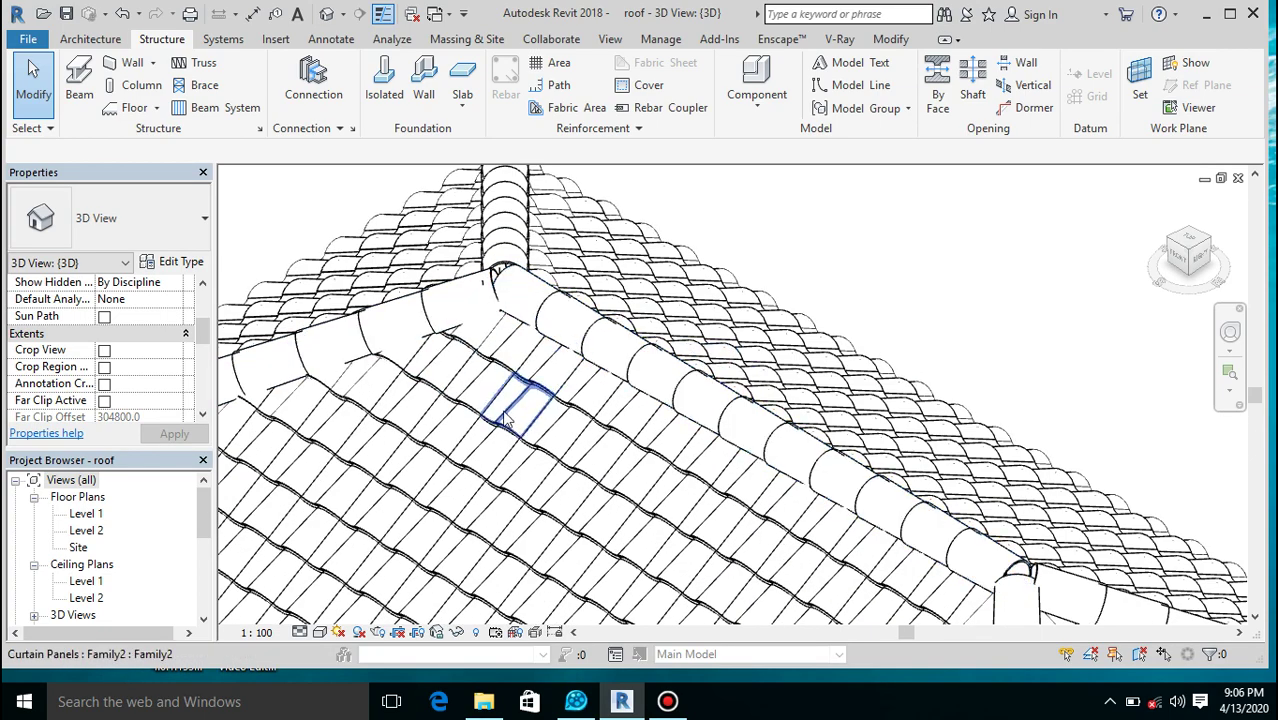
scroll(533, 360, down, 5)
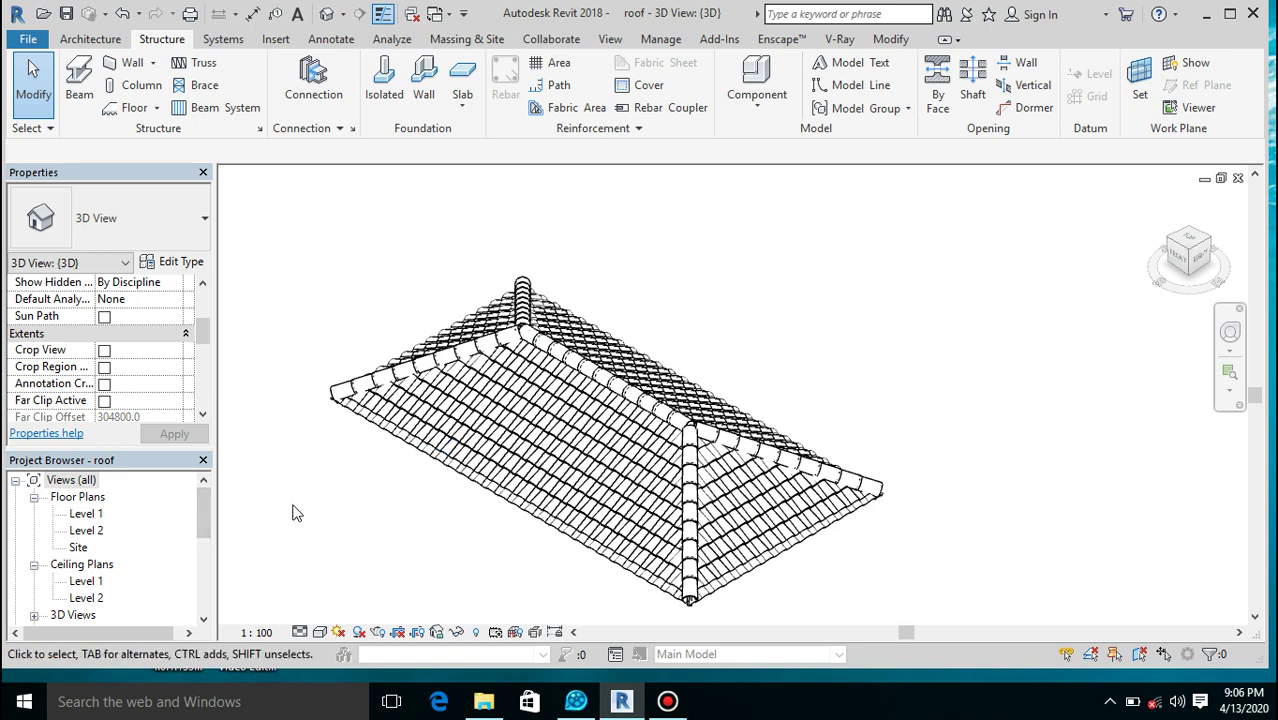
Select every instance of the Family2 curtain panel tile in the entire project and hide those elements in the 3D view.
click(517, 405)
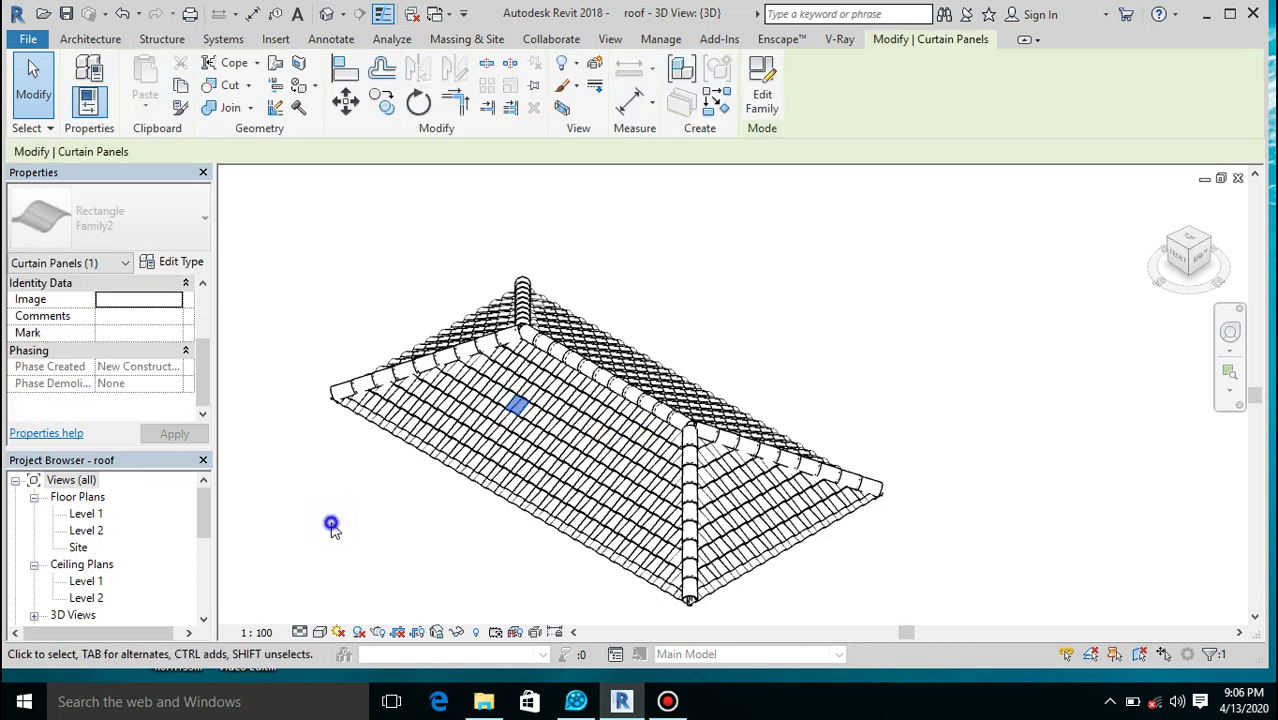
right_click(333, 530)
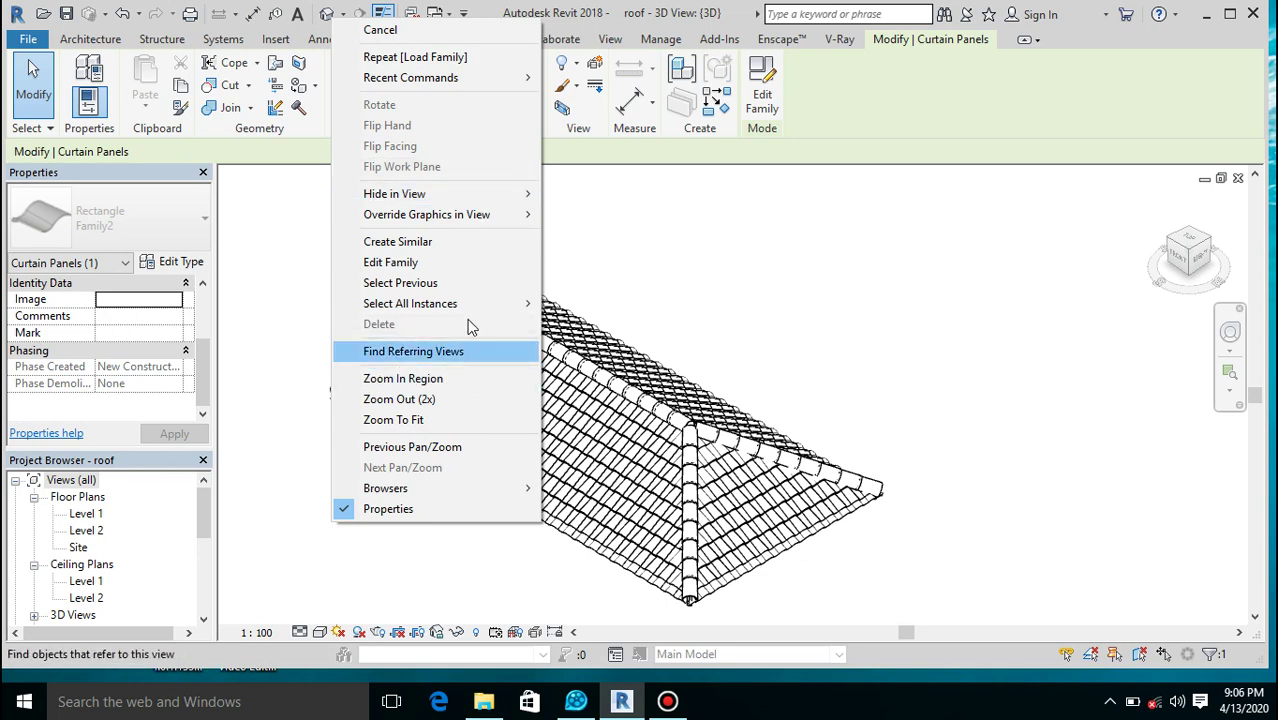
mouse_move(508, 308)
click(551, 323)
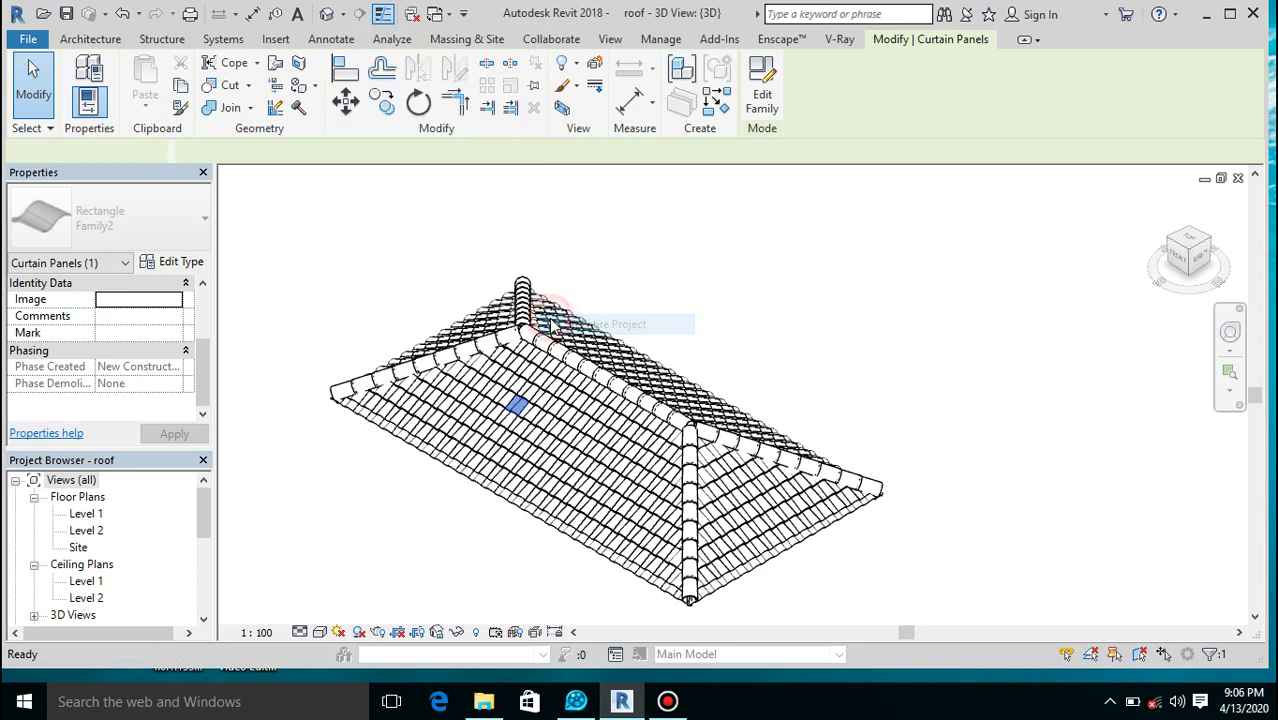
right_click(359, 271)
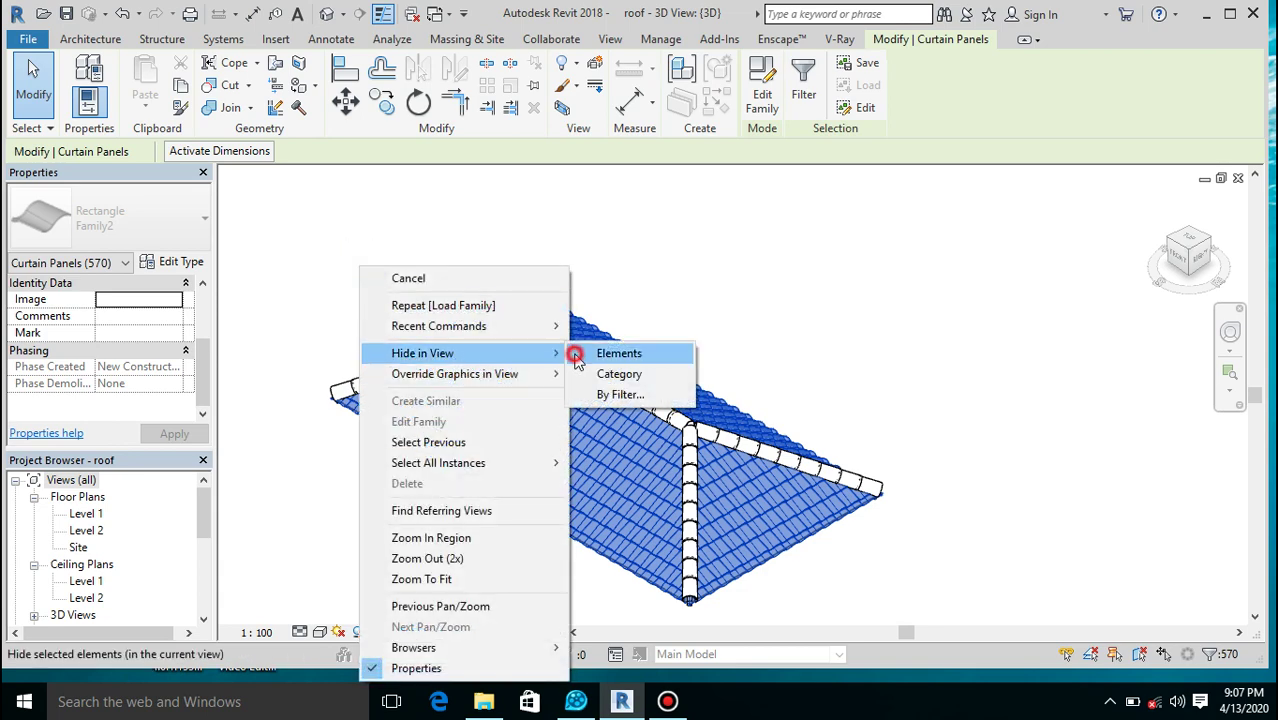
click(576, 356)
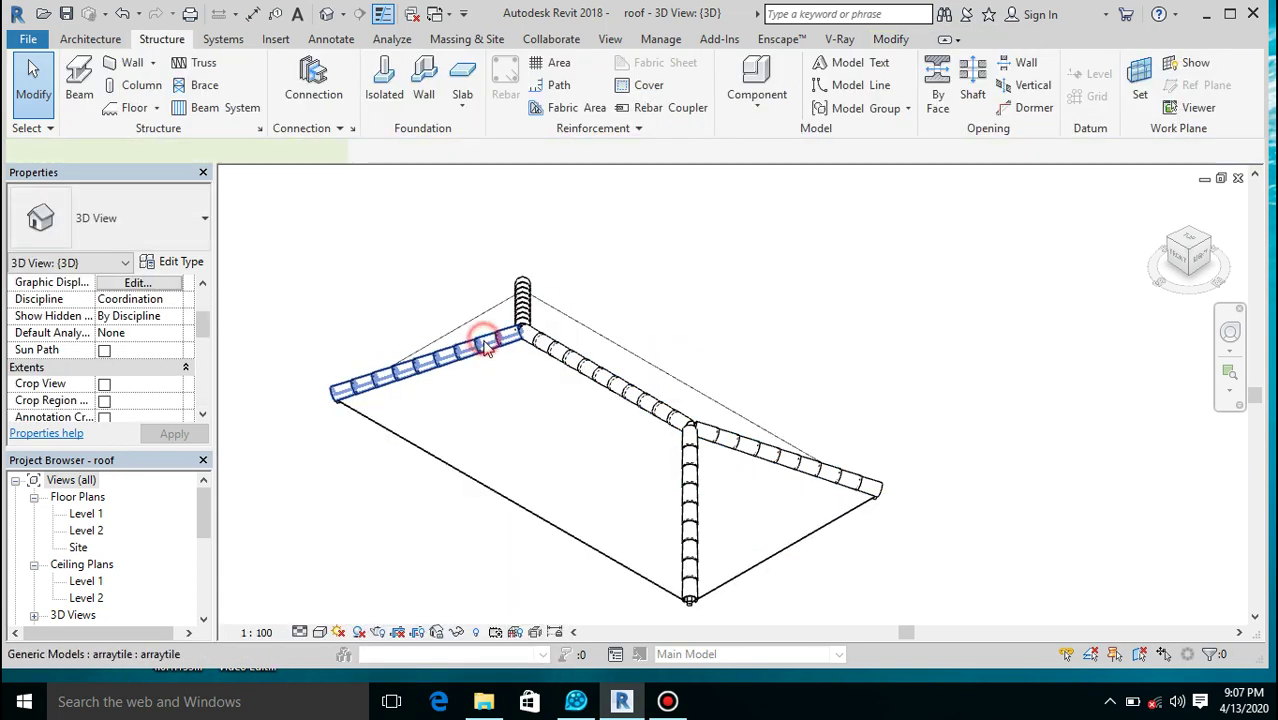
Select all arraytile cap rows in the entire project and hide them in the 3D view.
click(485, 343)
right_click(408, 242)
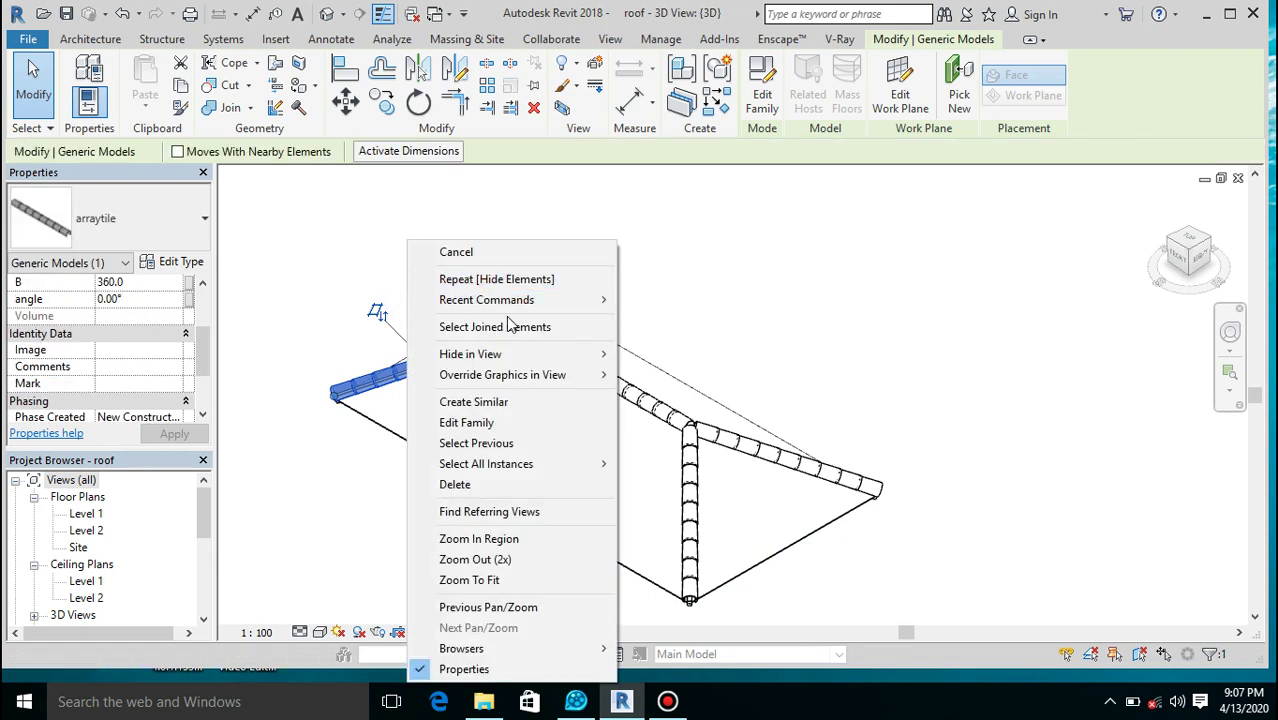
mouse_move(512, 468)
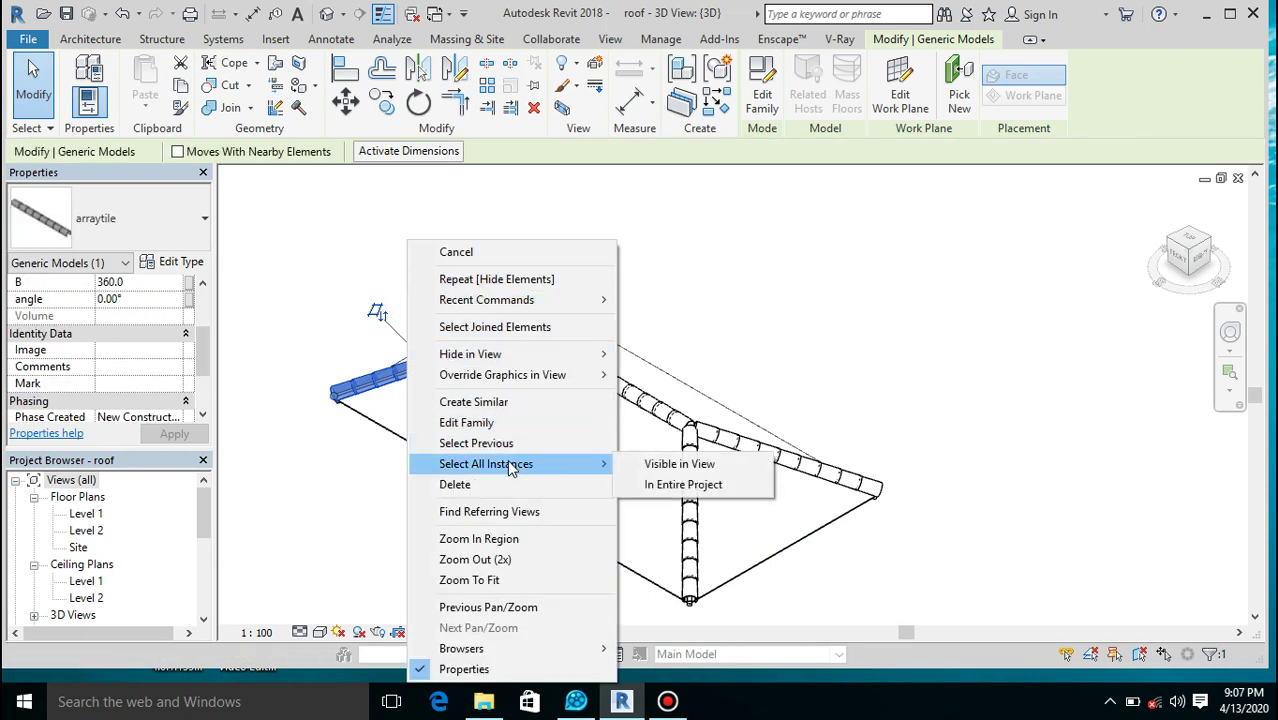
click(654, 486)
right_click(403, 273)
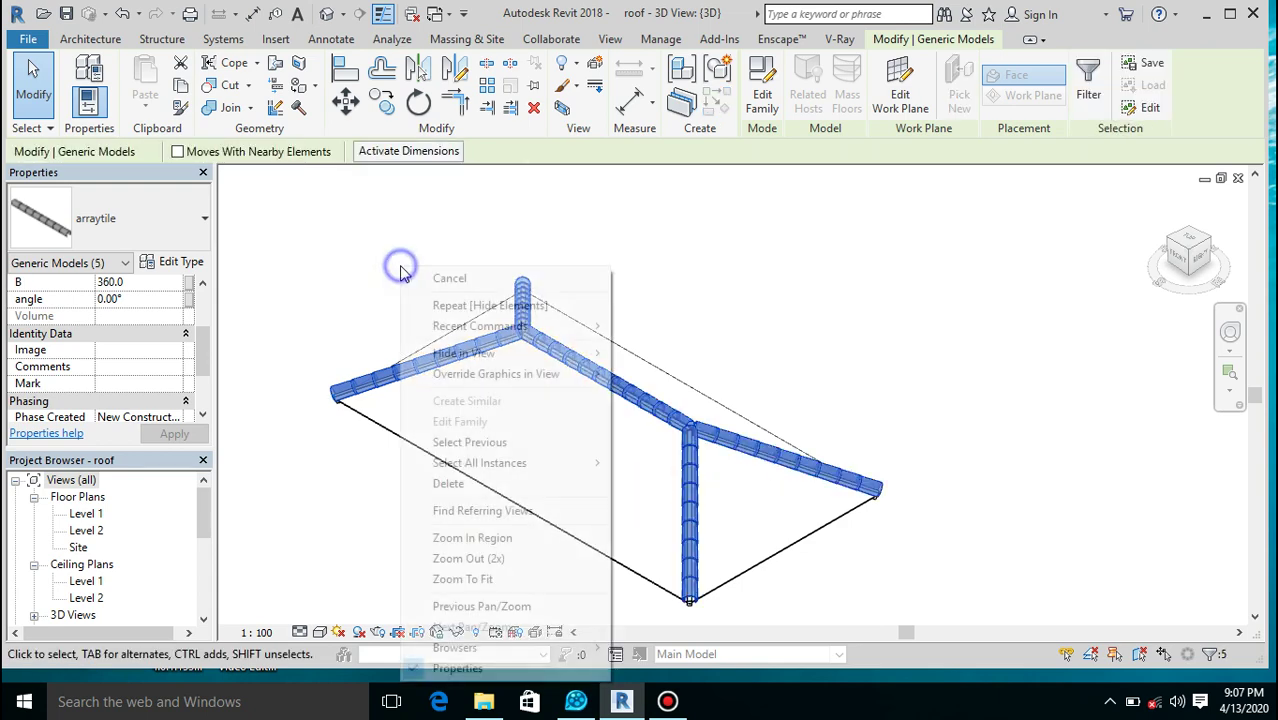
mouse_move(500, 356)
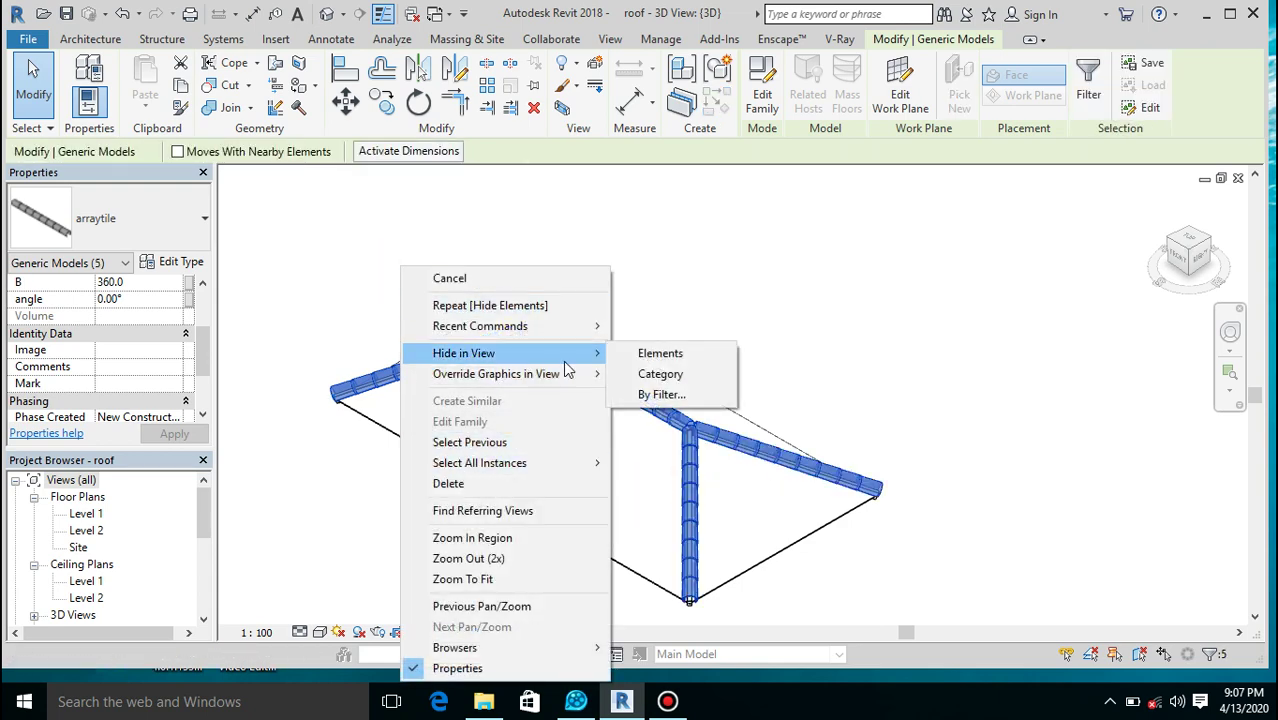
click(632, 352)
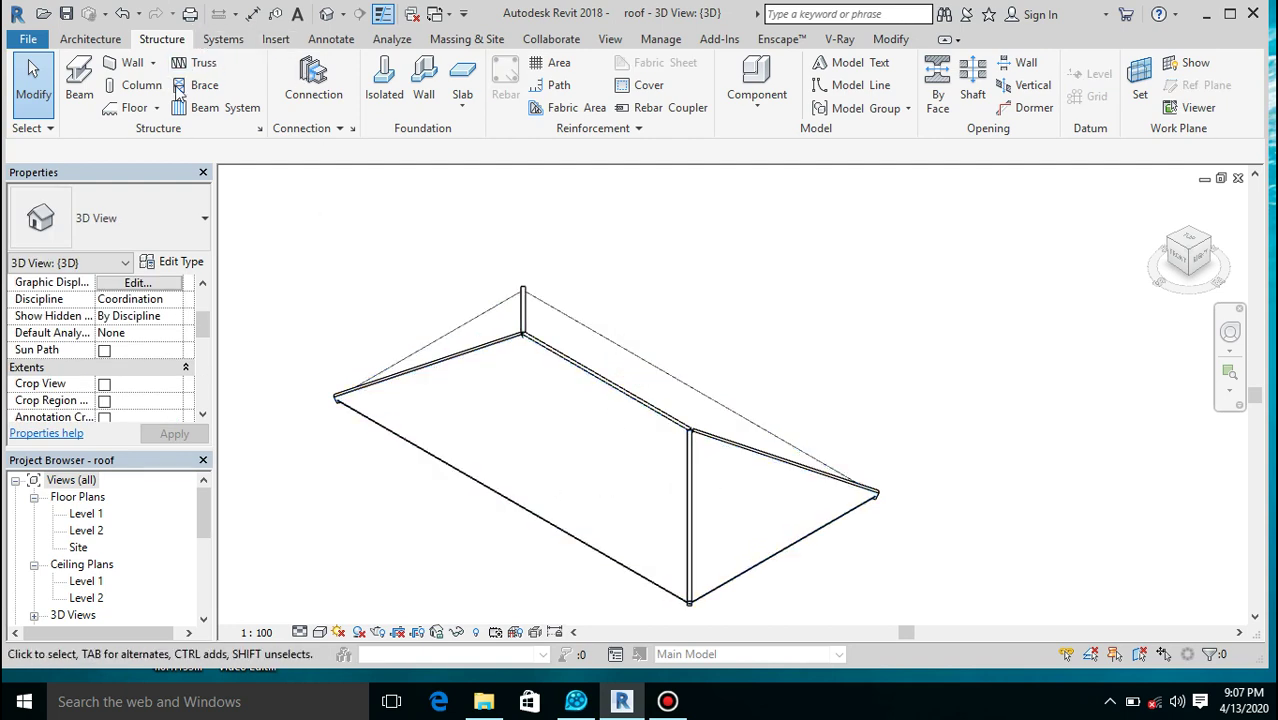
Start a structural beam system and pick the long front roof slope's face as its work plane.
click(197, 115)
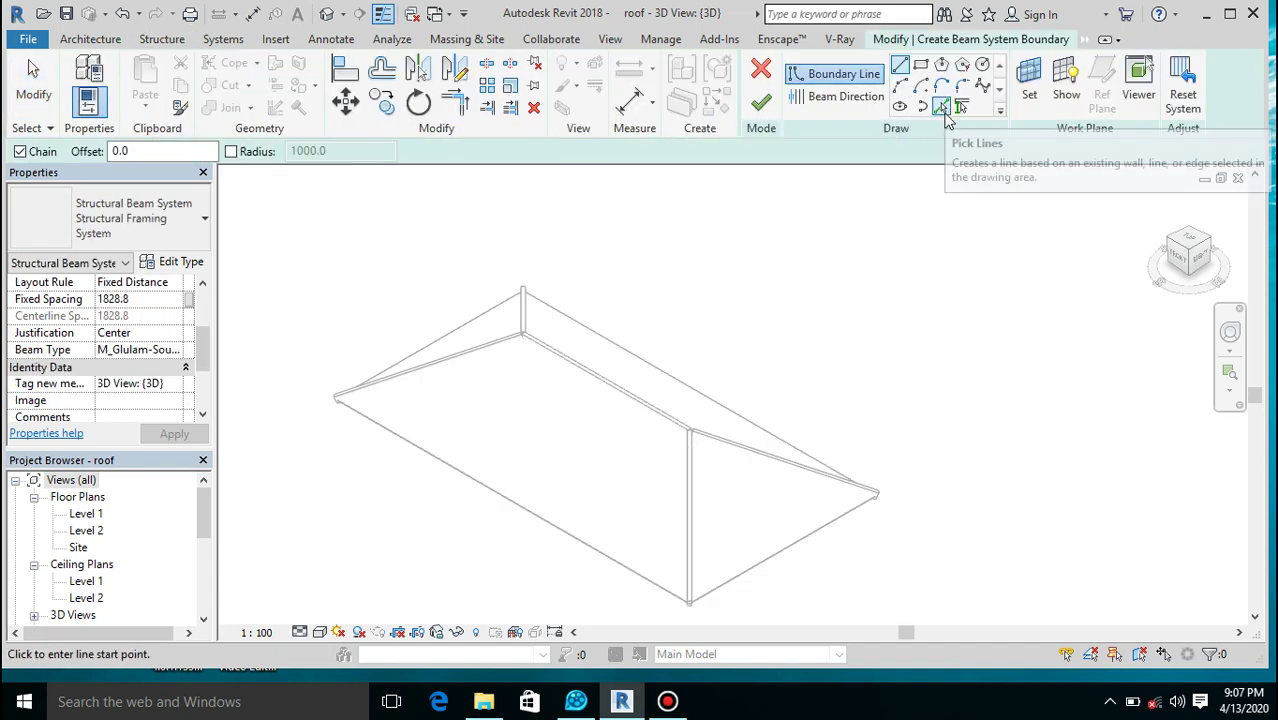
click(1020, 100)
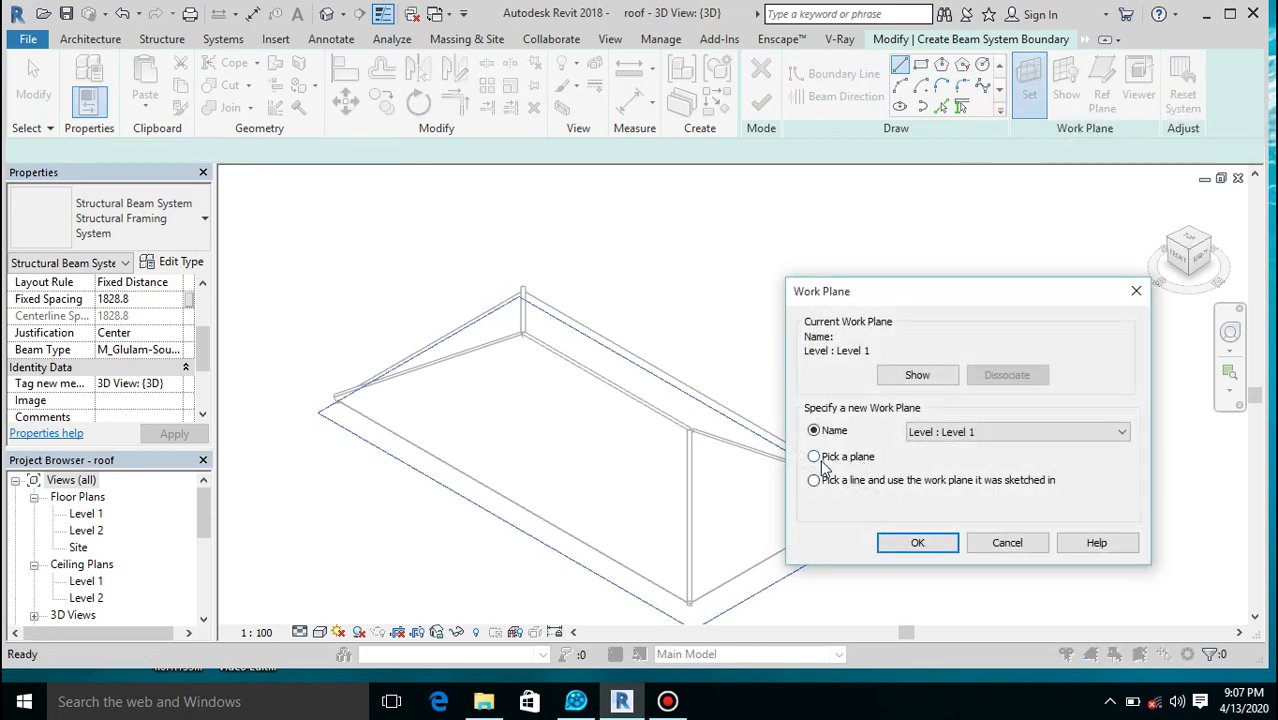
click(918, 544)
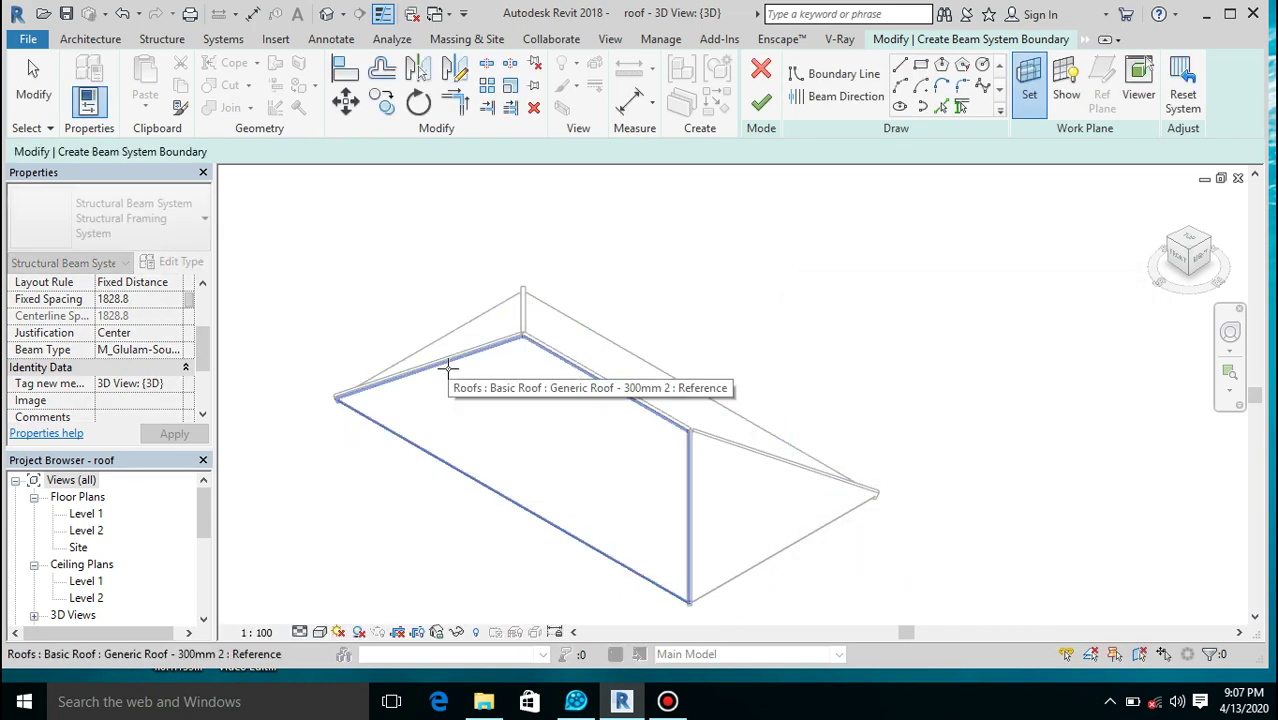
click(448, 366)
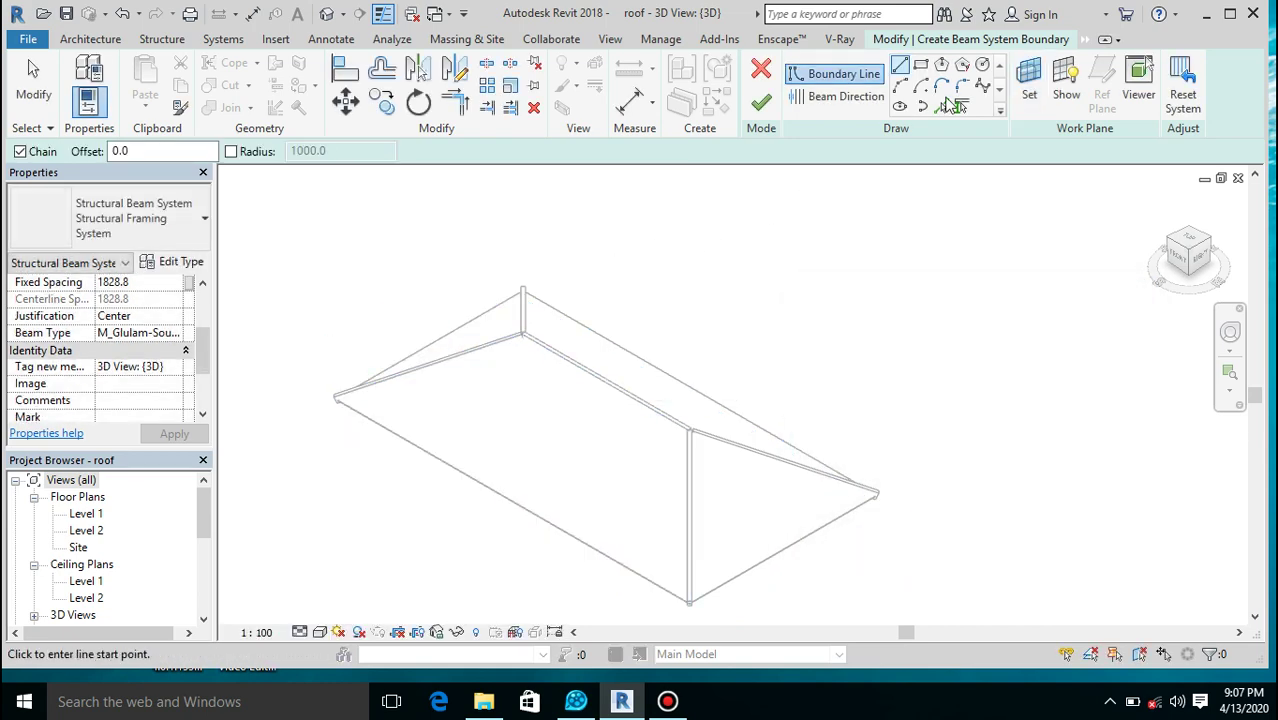
Define the beam system boundary by picking the slope's ridge, both hip edges and the eave edge.
click(945, 107)
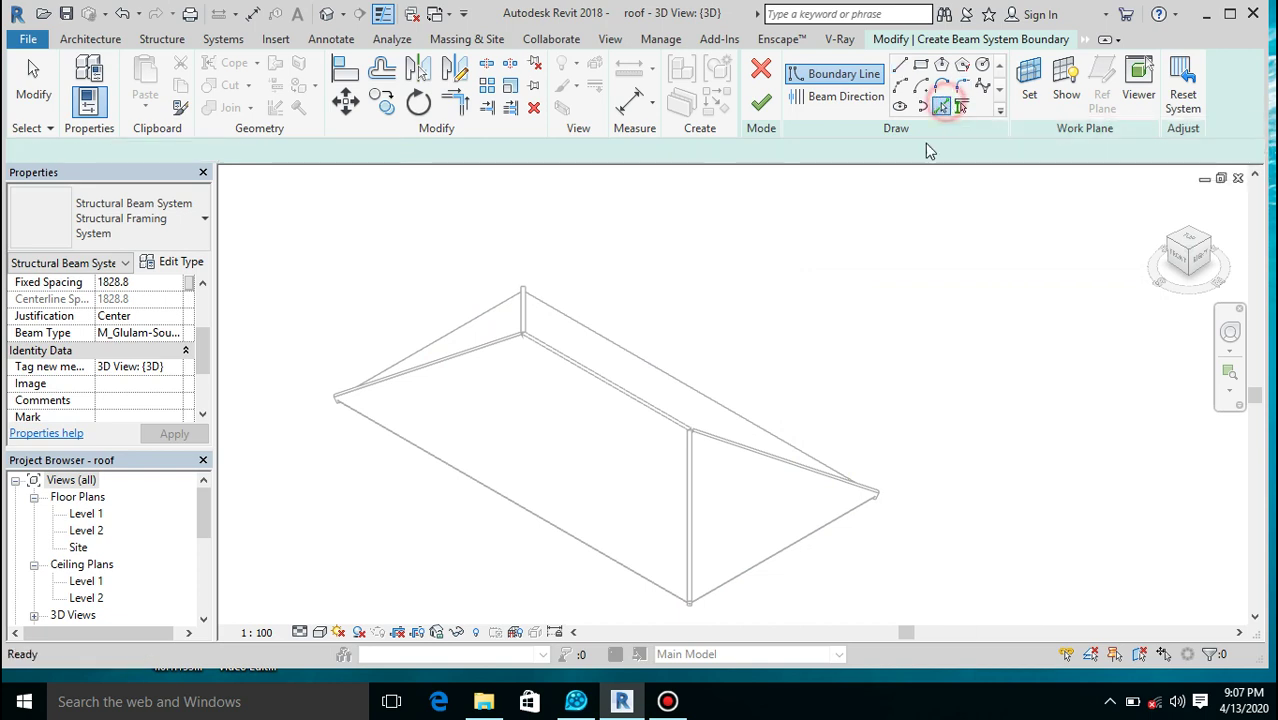
click(592, 390)
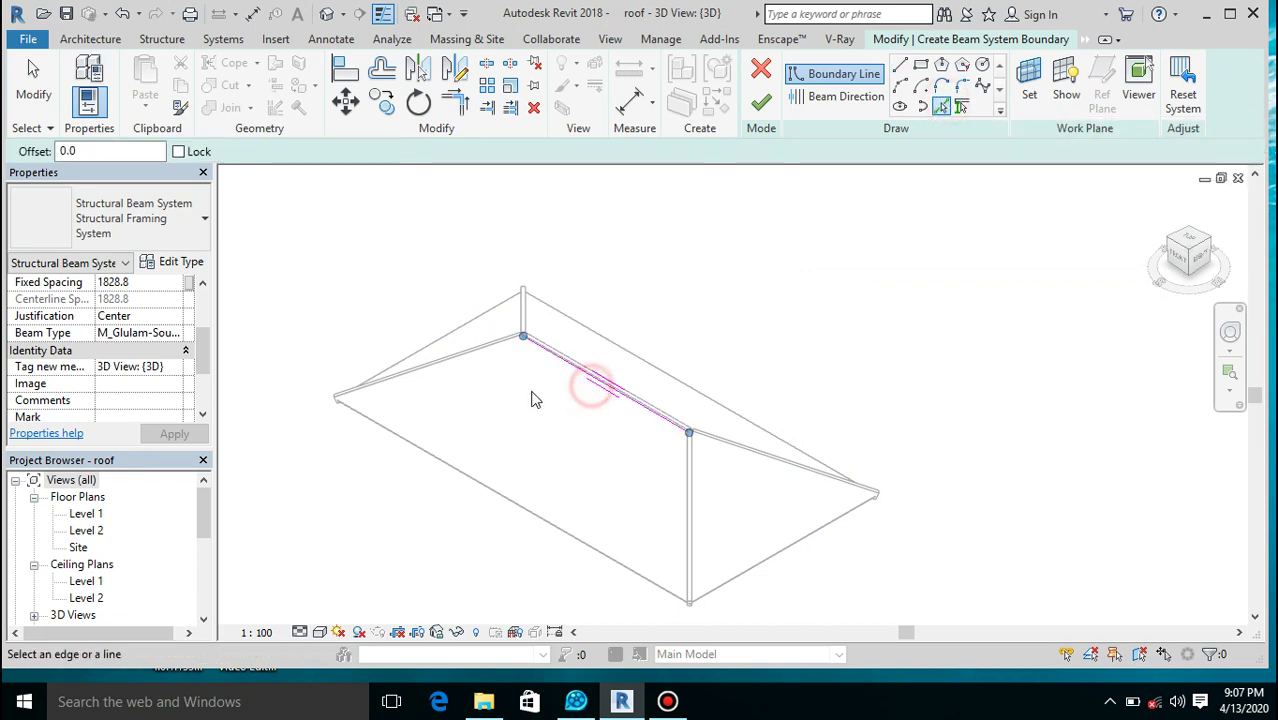
click(477, 360)
click(473, 484)
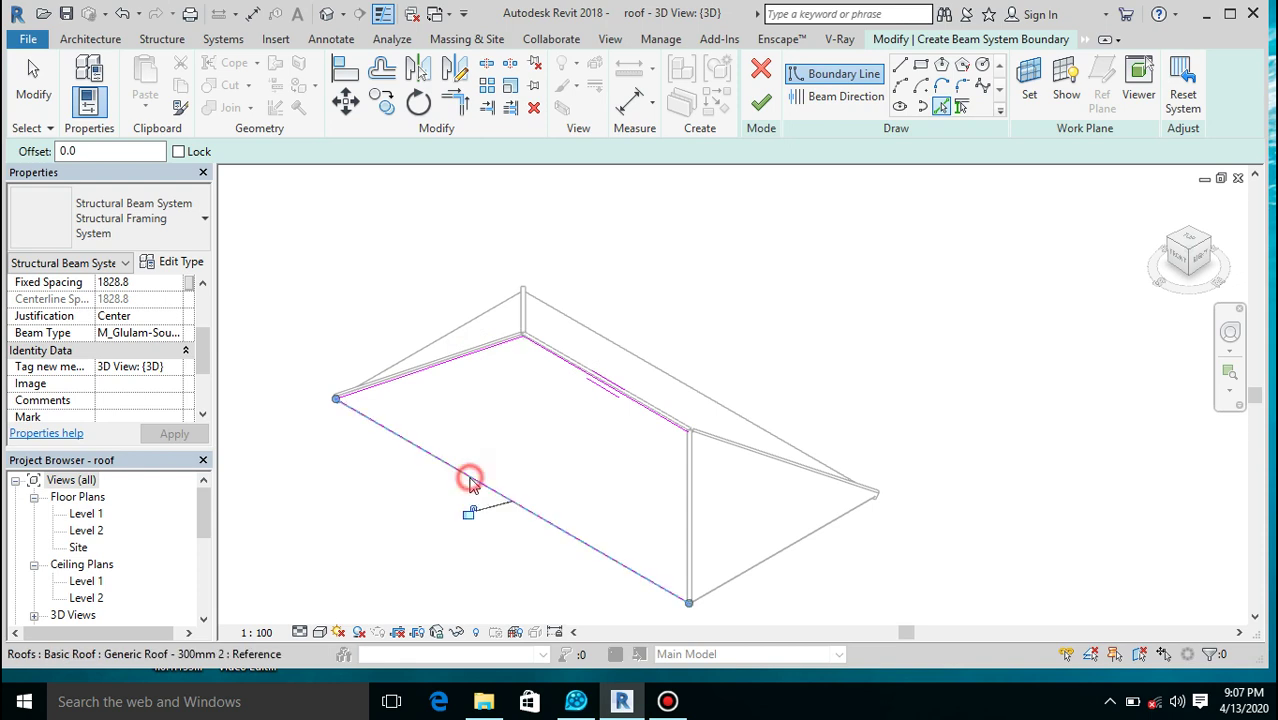
click(689, 500)
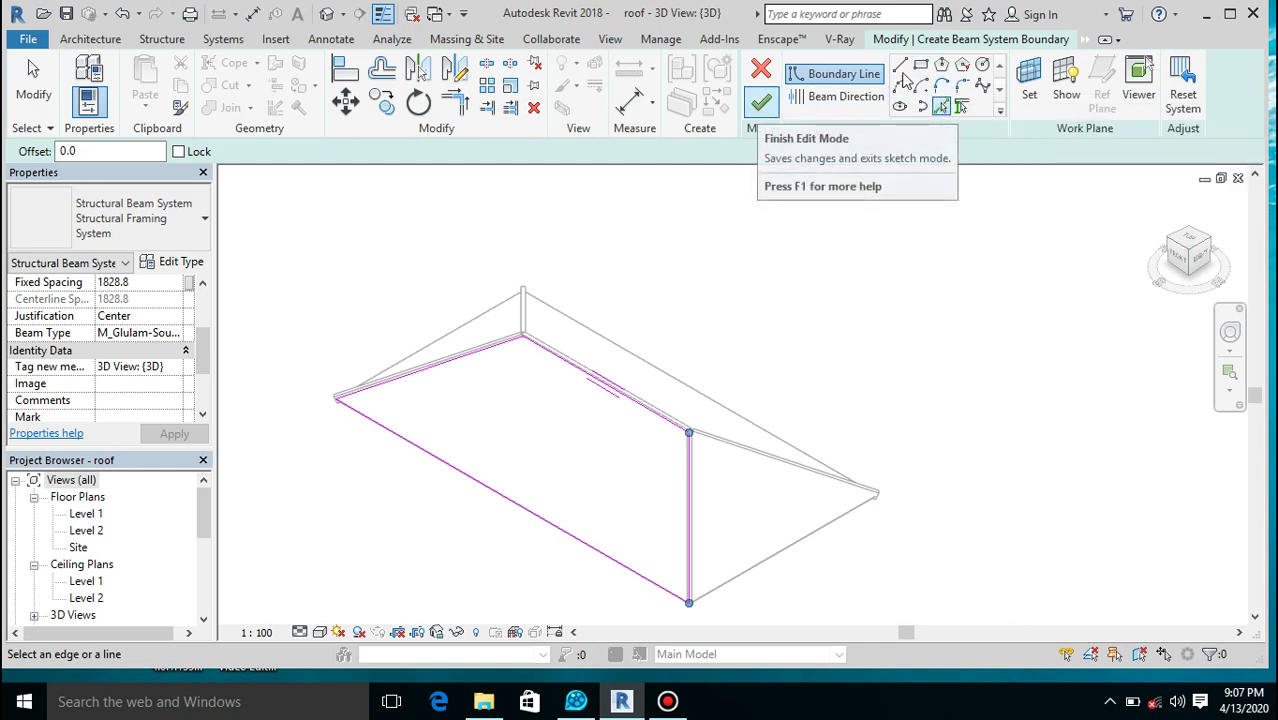
Draw the beam direction line from hip to hip, parallel to the ridge, and finish the beam system.
click(842, 96)
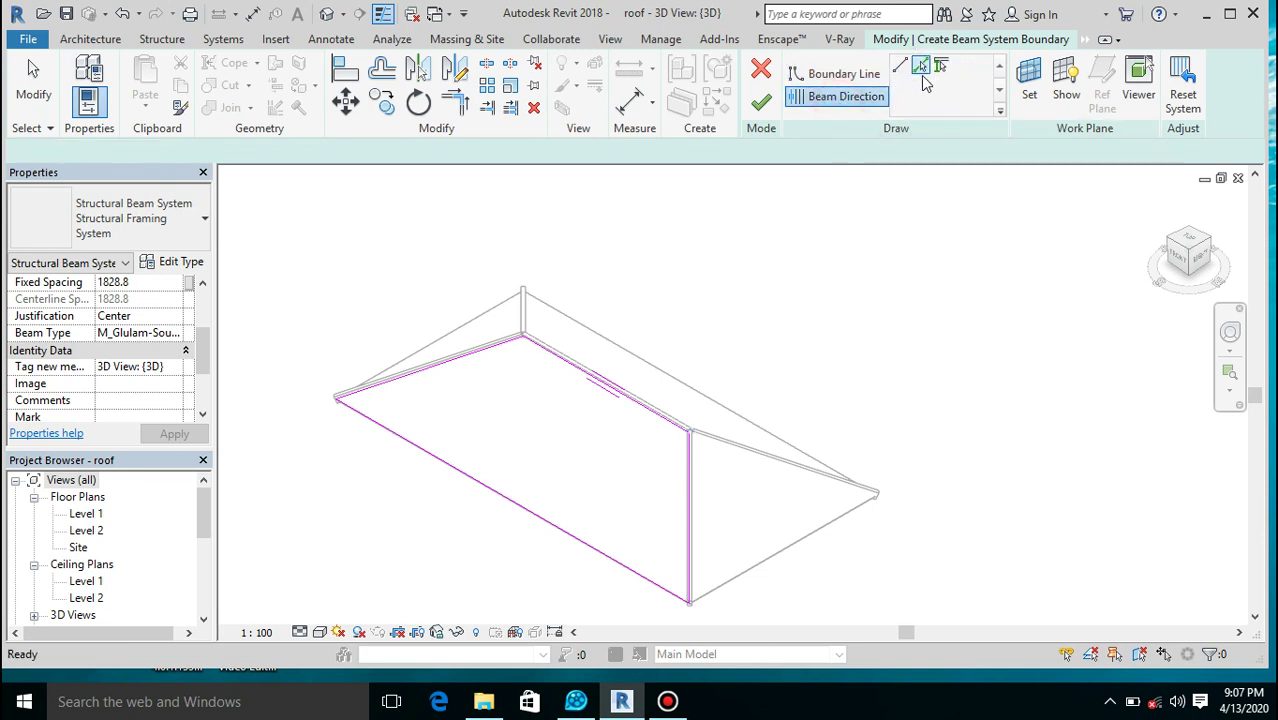
click(898, 67)
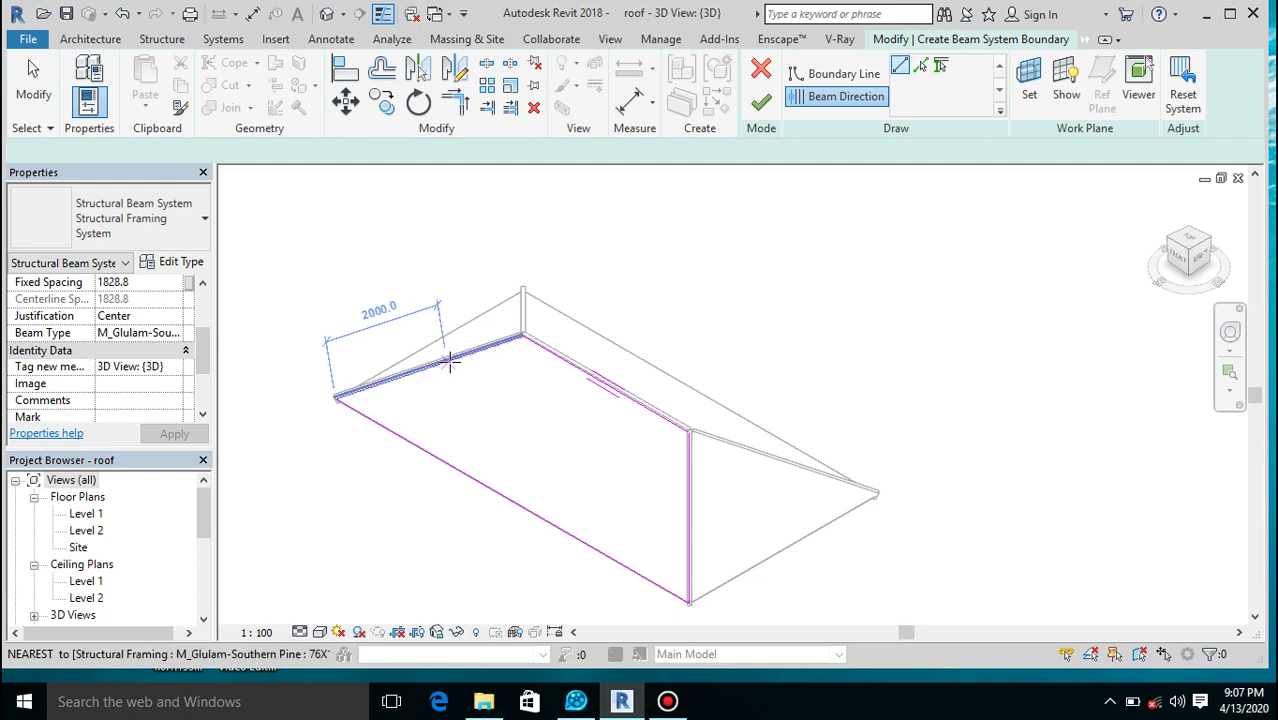
click(428, 368)
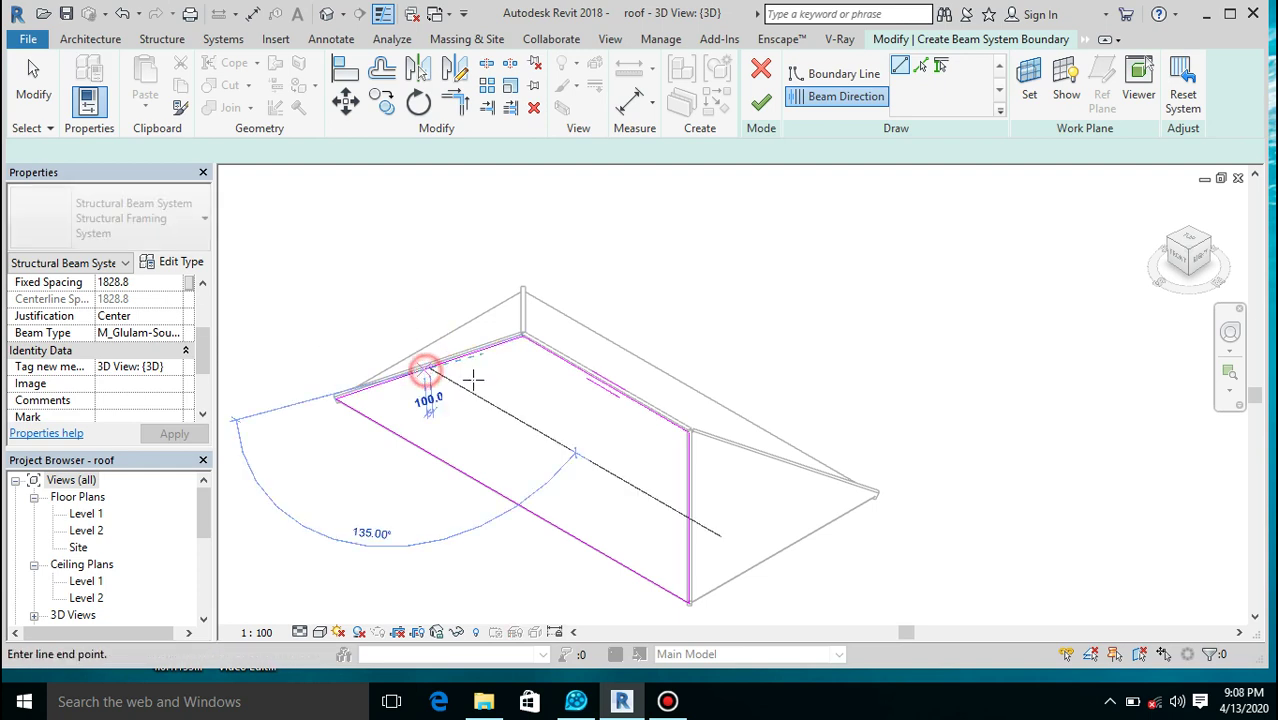
click(687, 518)
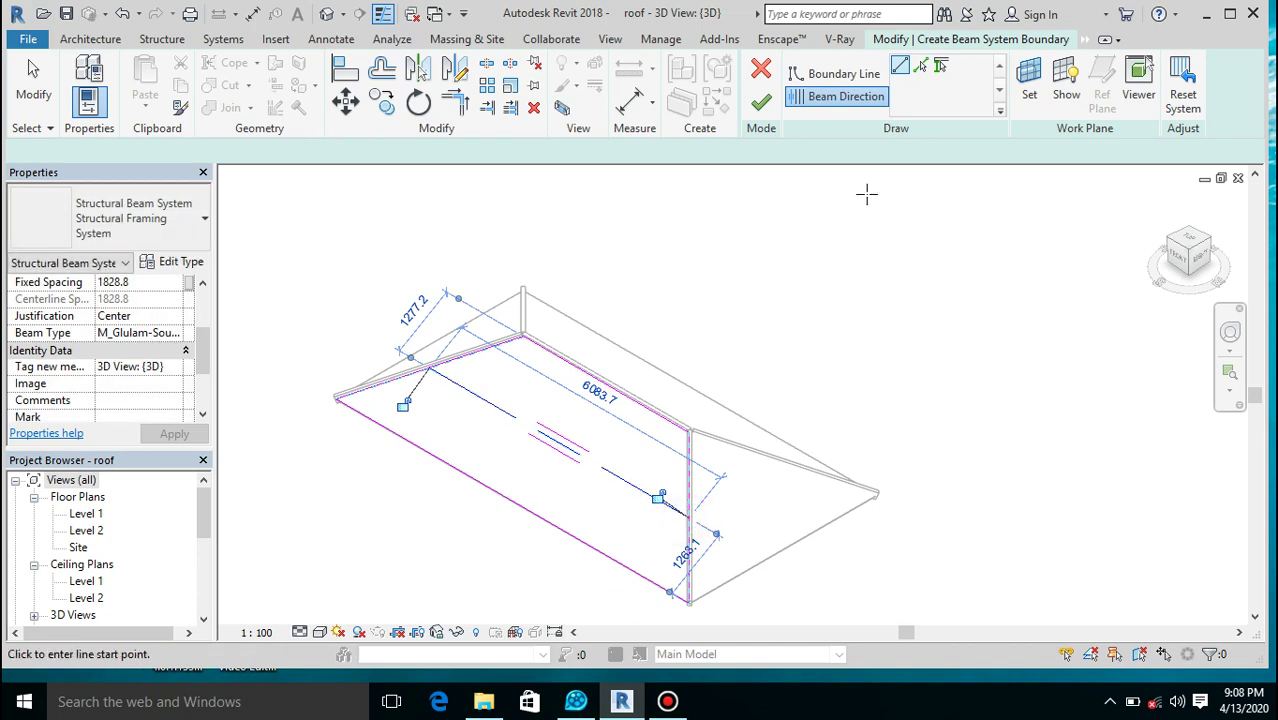
click(761, 103)
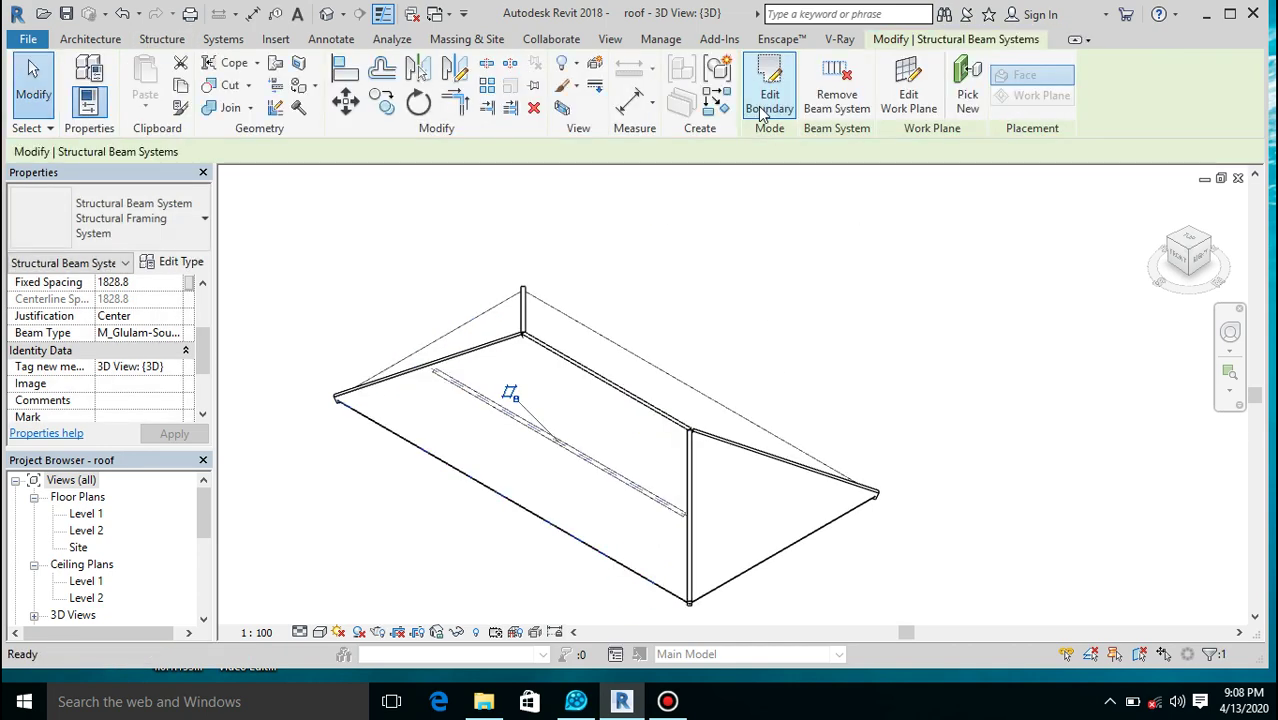
Examine the new beam and its ends against the hips from the top view, selecting the beam.
scroll(545, 430, up, 5)
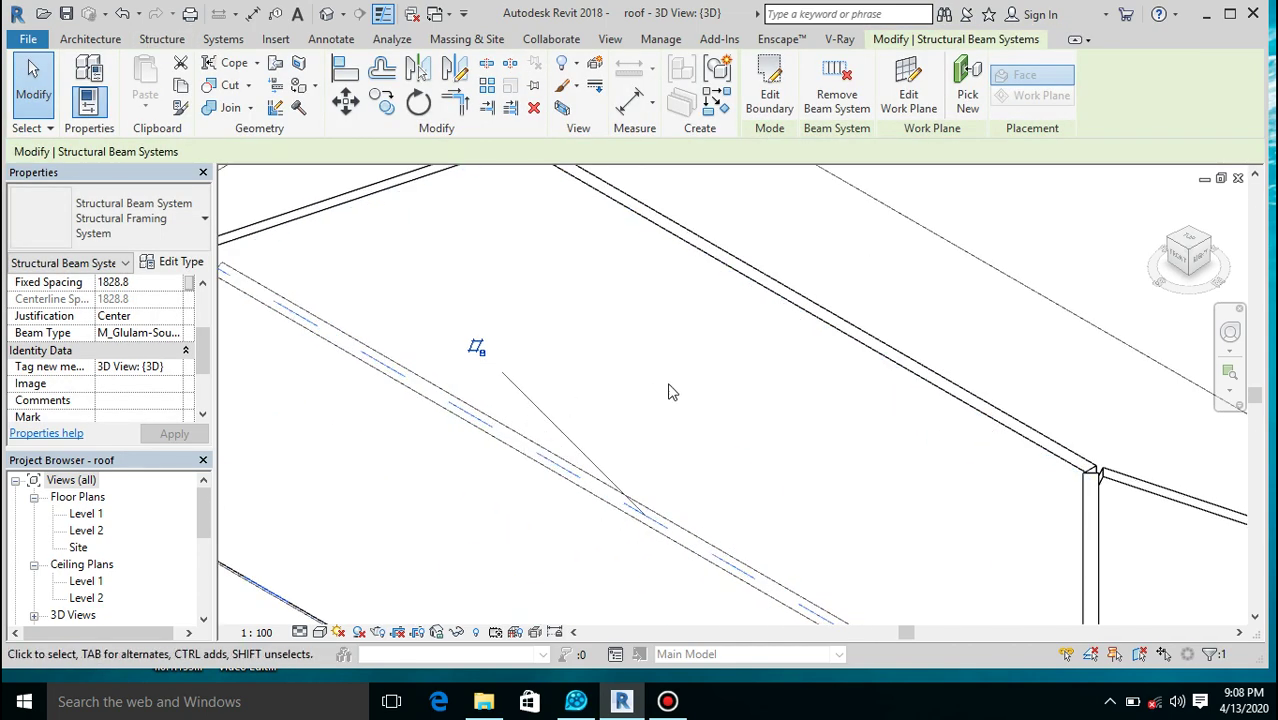
scroll(690, 393, down, 2)
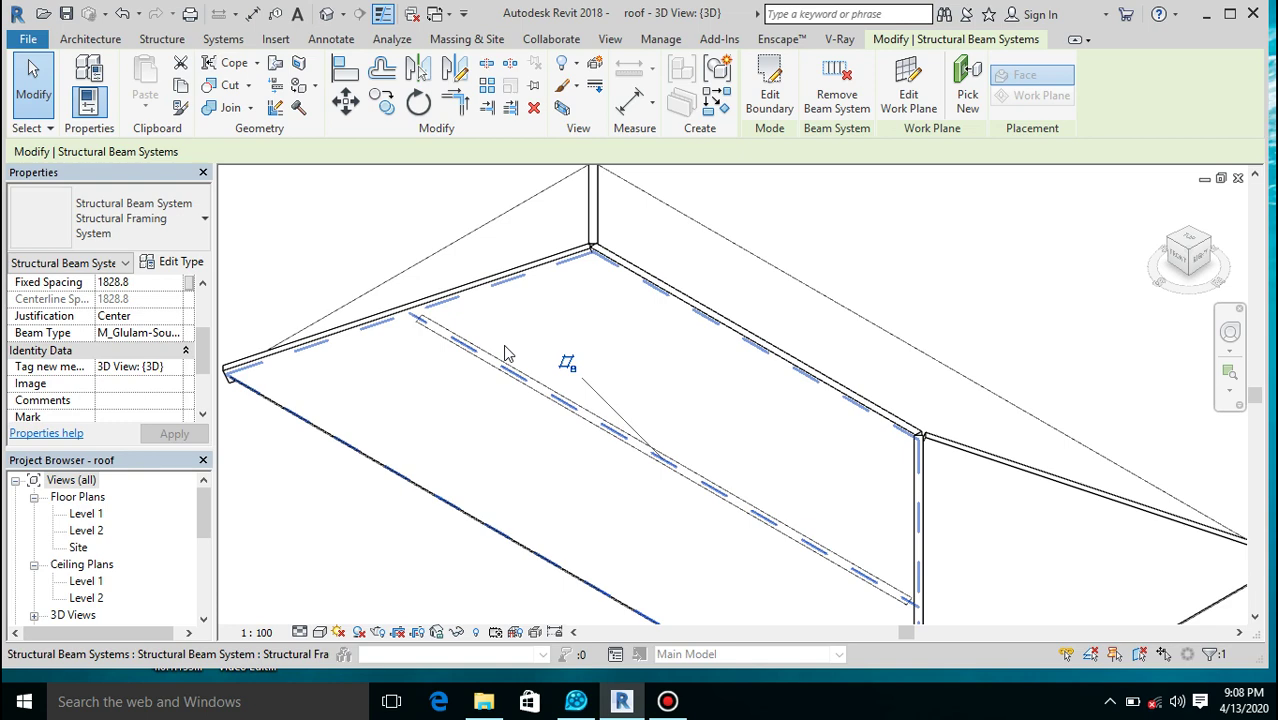
click(1190, 244)
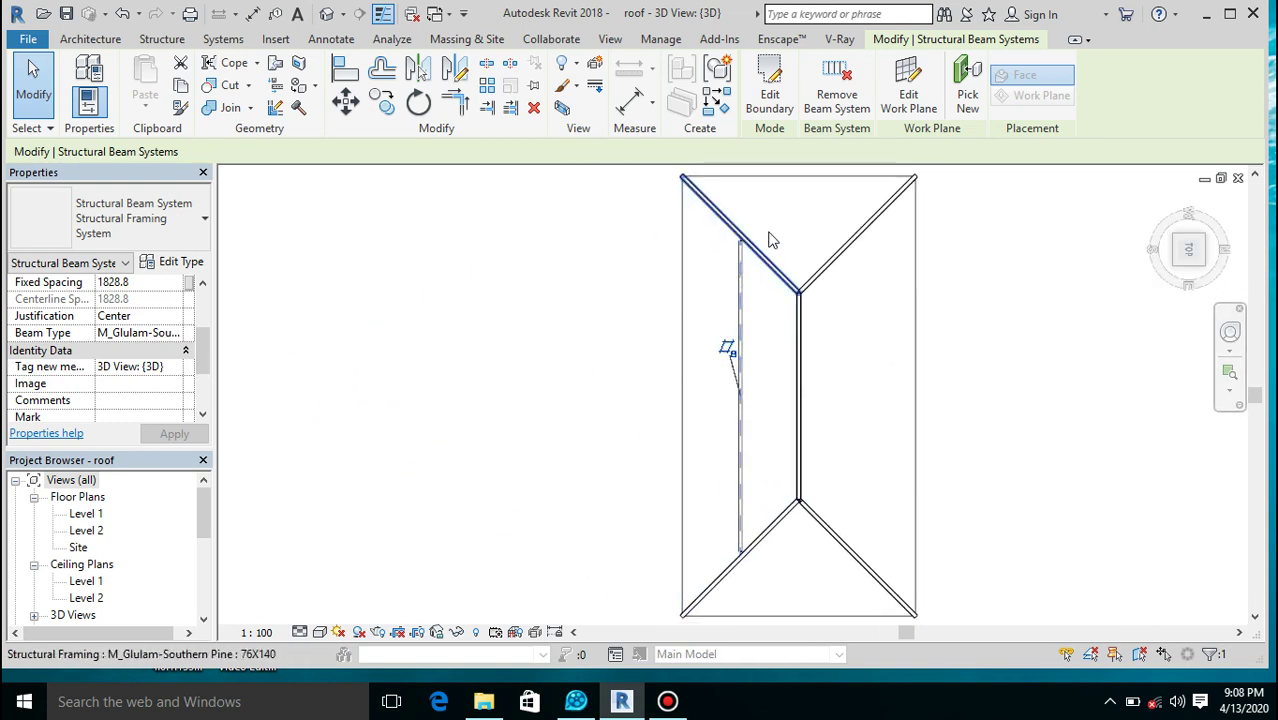
scroll(765, 238, up, 3)
scroll(710, 255, up, 3)
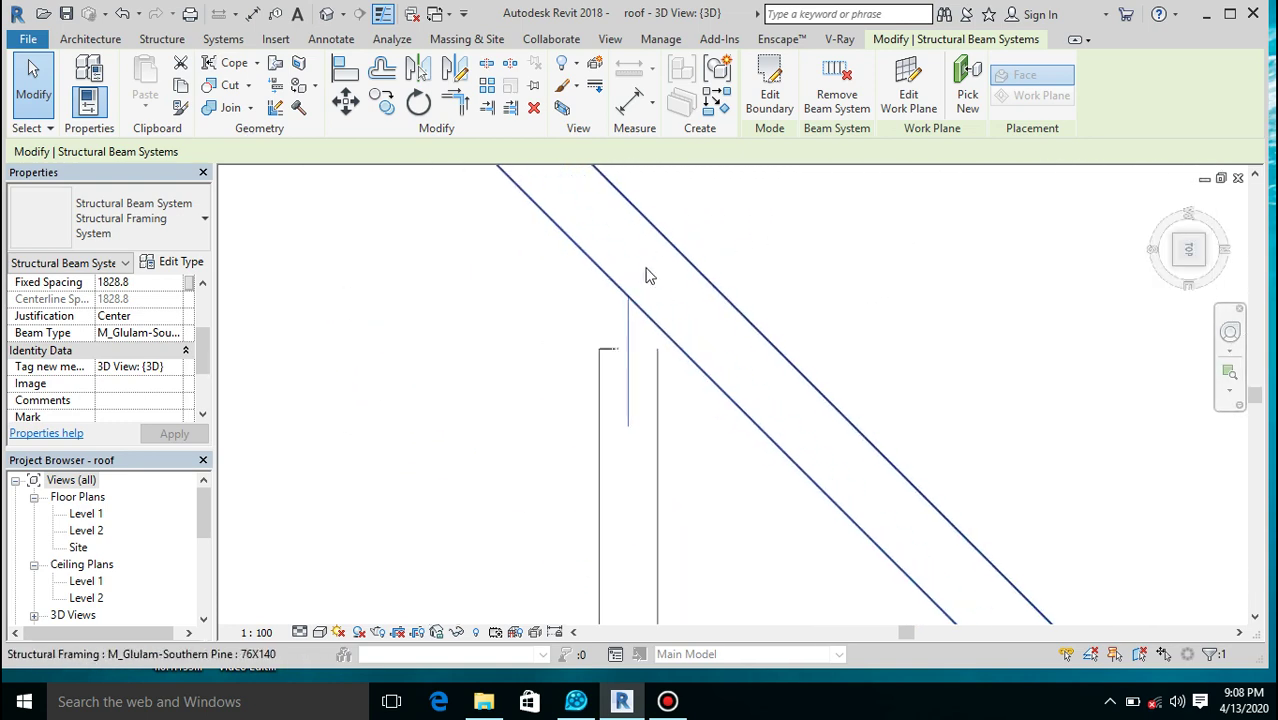
click(652, 377)
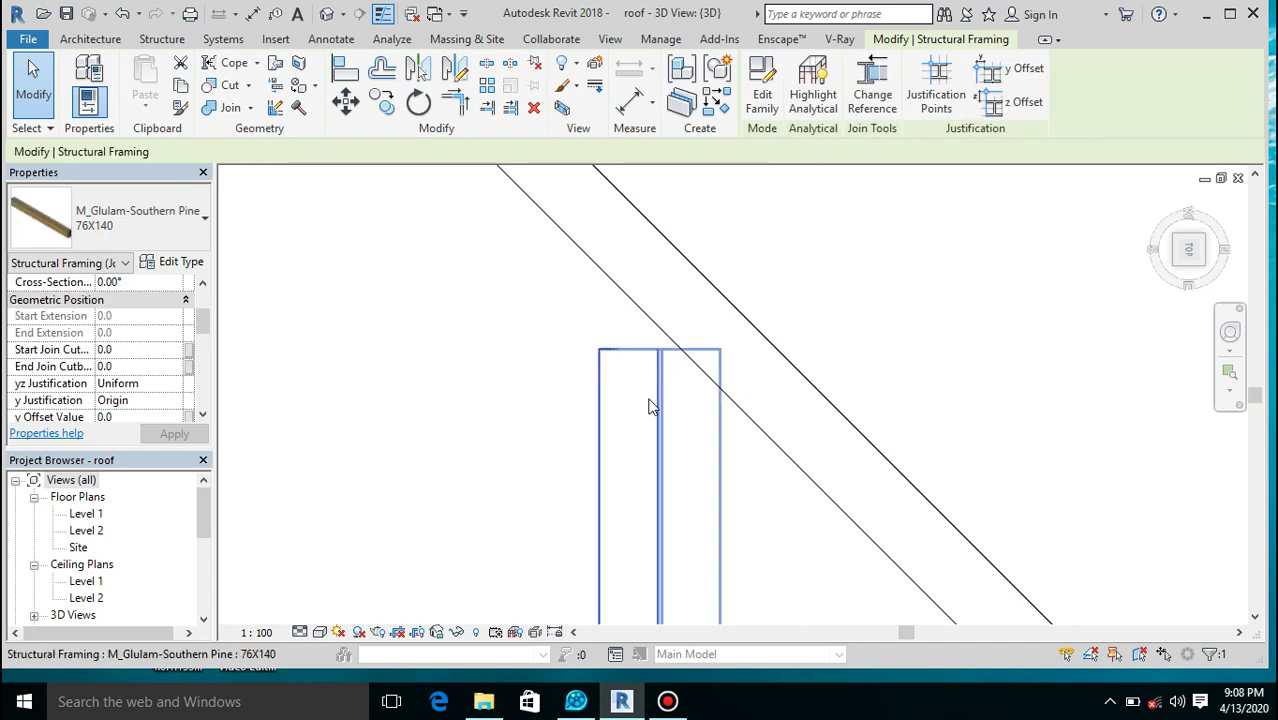
scroll(675, 347, down, 5)
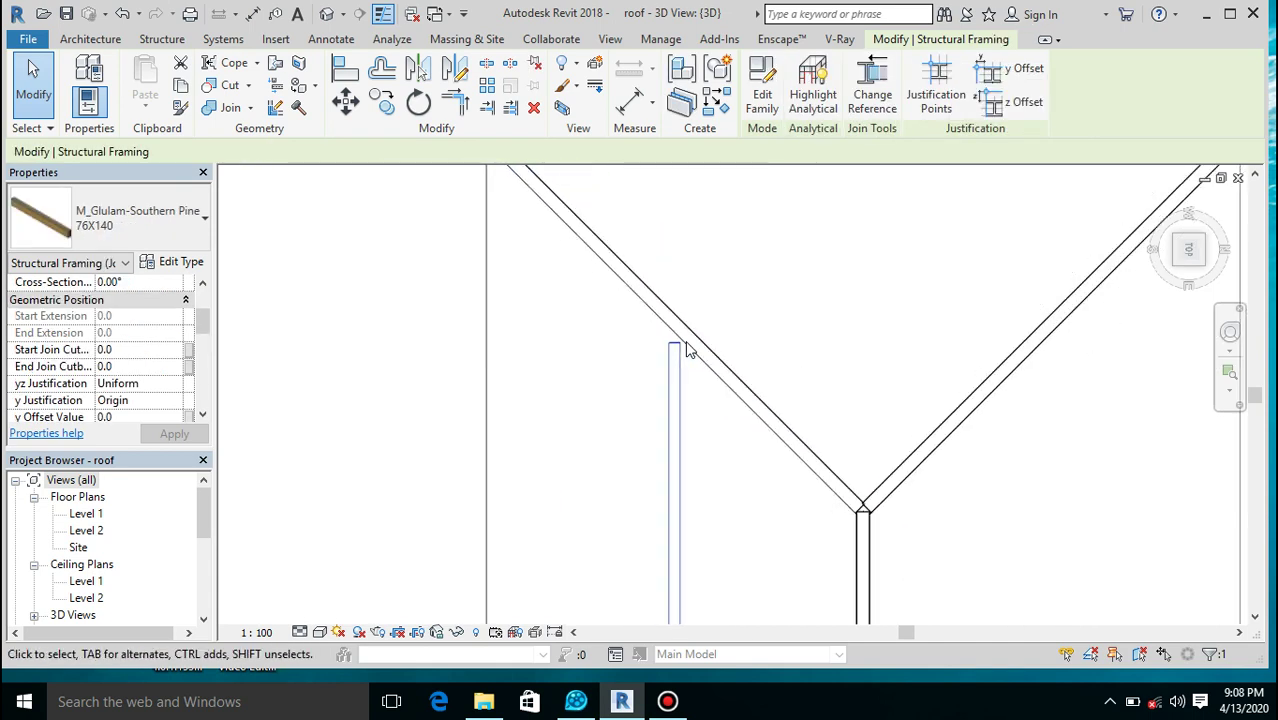
scroll(686, 410, down, 3)
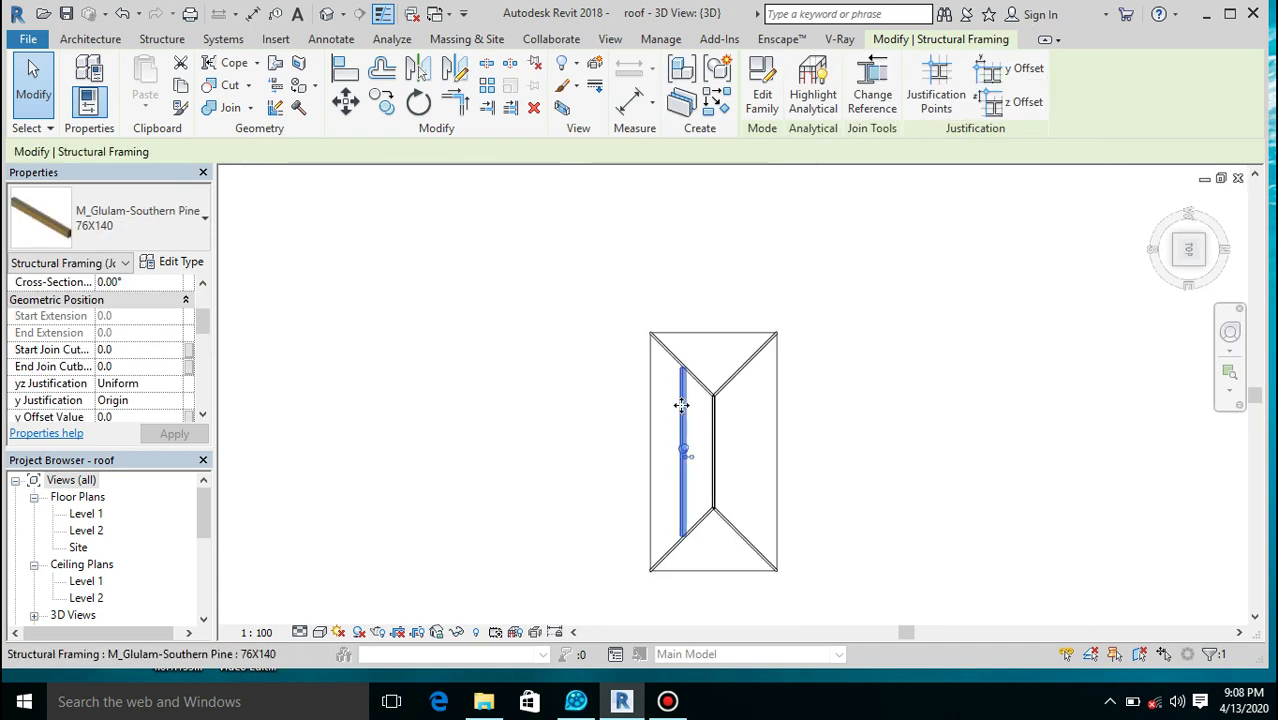
scroll(688, 543, up, 4)
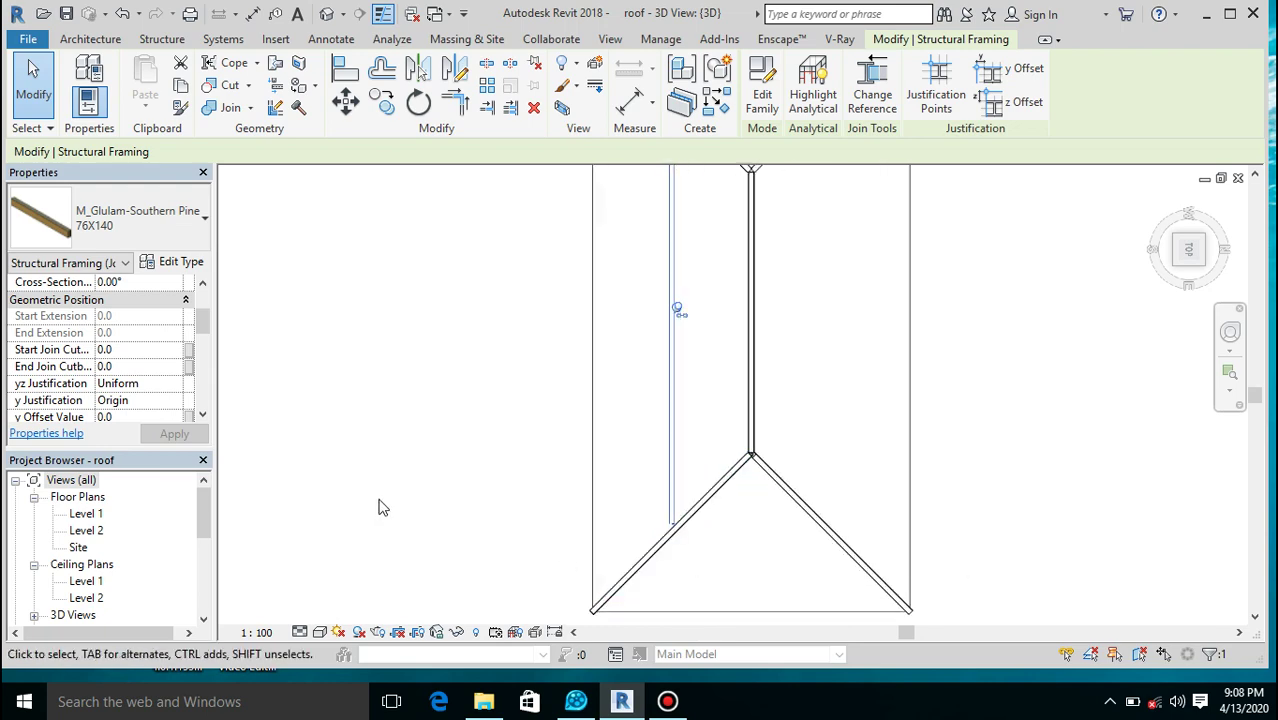
Duplicate the selected beam's type as 76X140 2 and edit its b and d section dimensions.
click(176, 264)
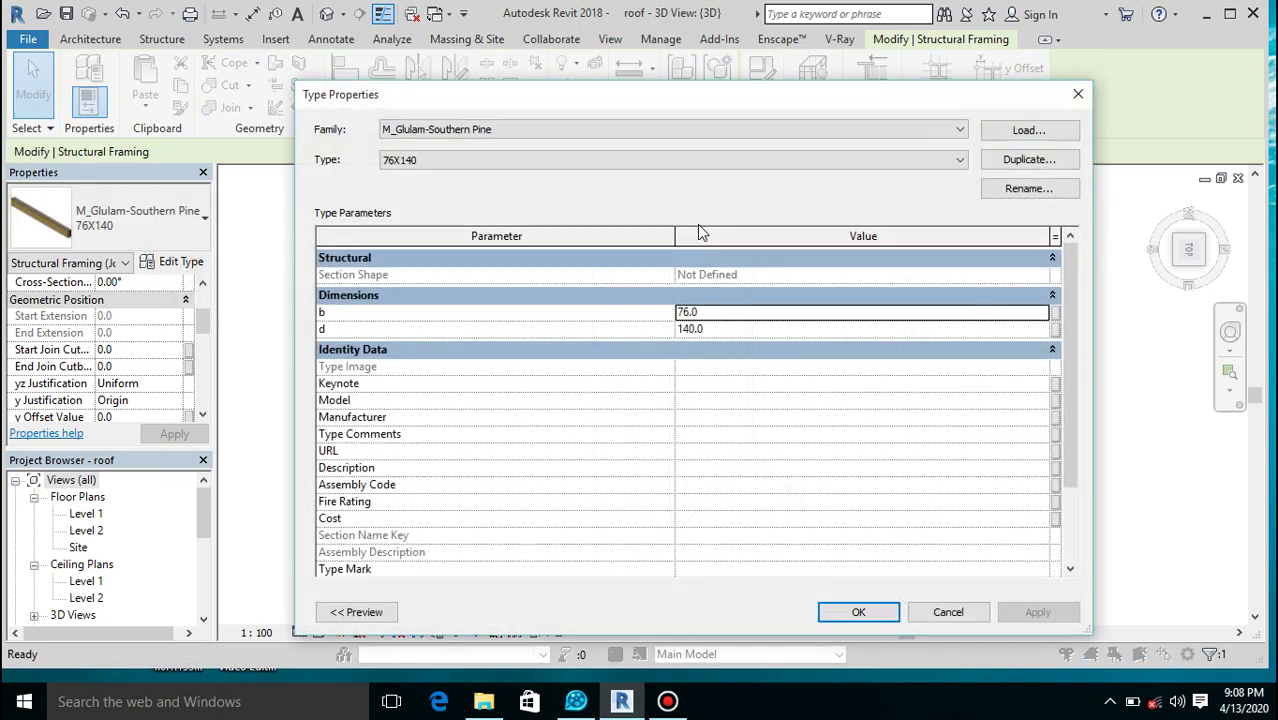
click(1022, 162)
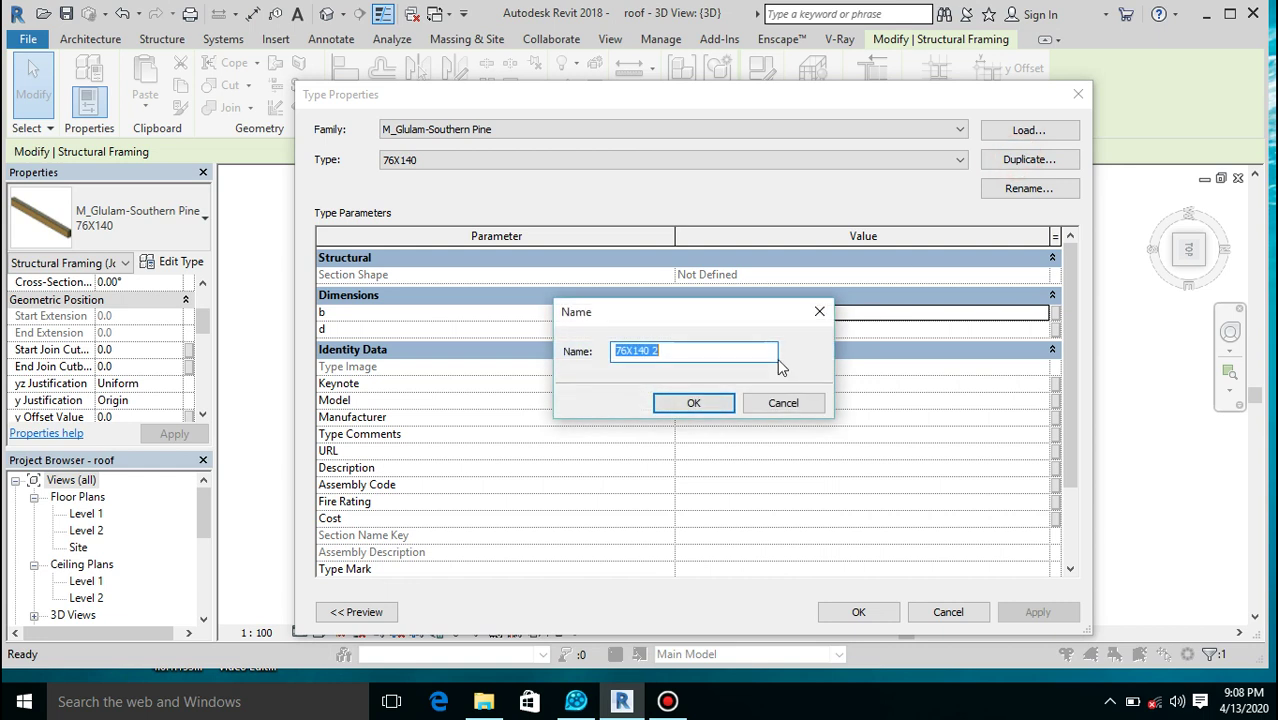
click(701, 408)
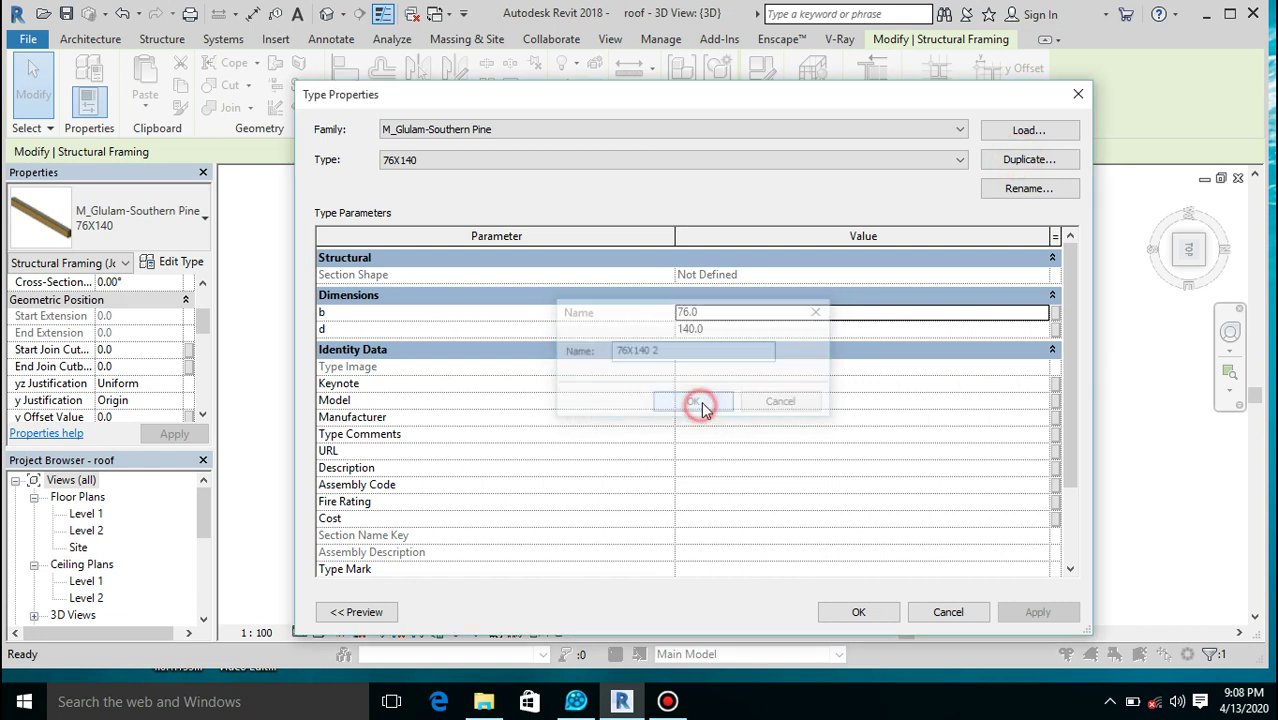
click(743, 314)
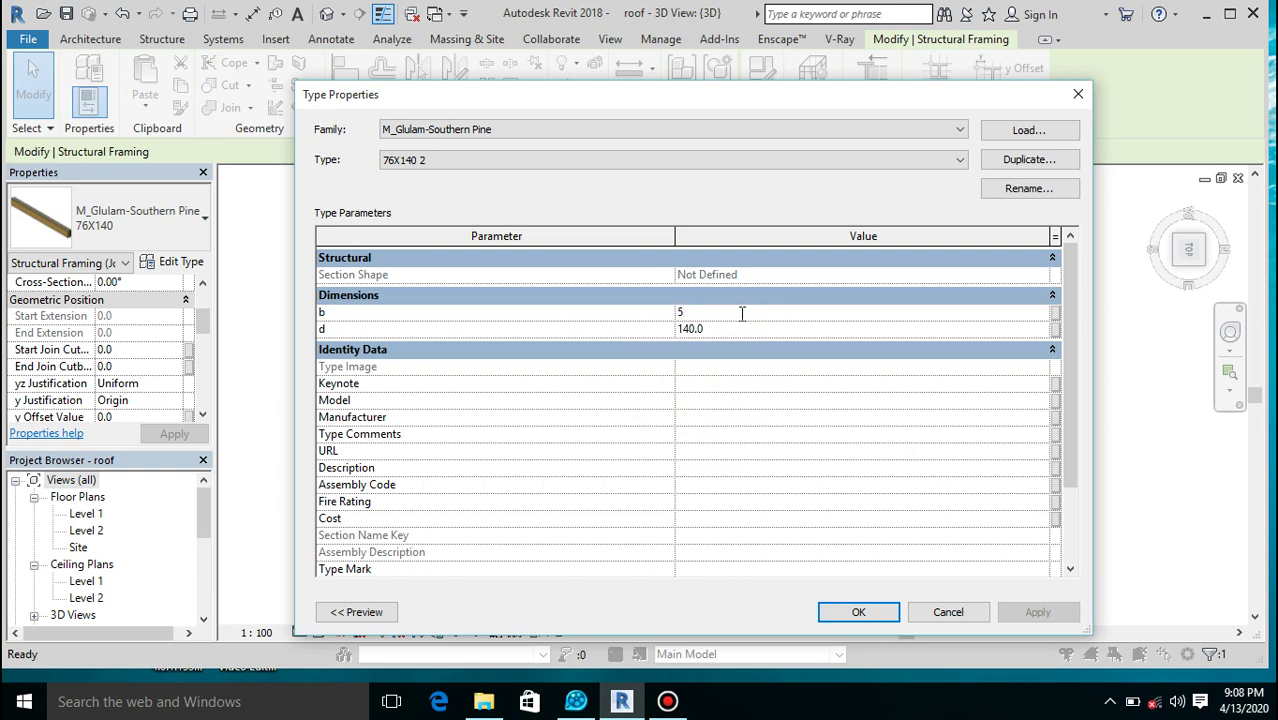
click(722, 330)
click(858, 611)
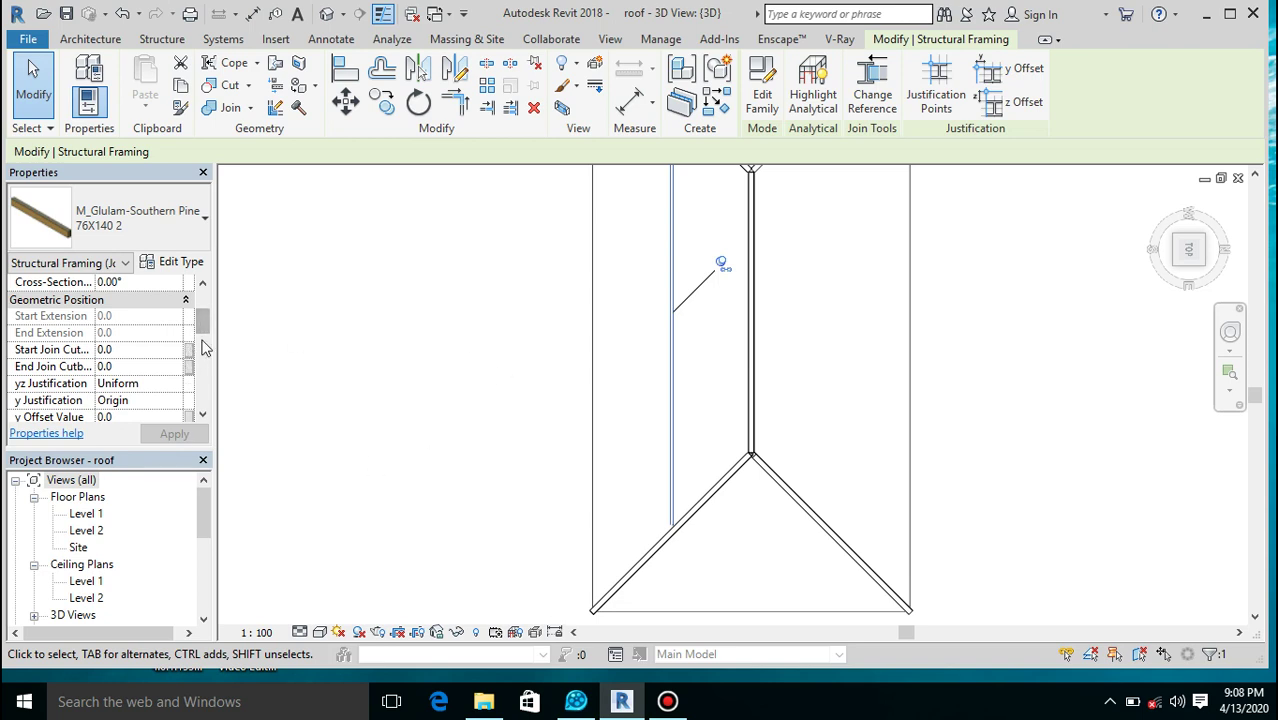
Set the selected beam's z Justification to Bottom, apply it and deselect the beam.
drag(206, 327, 205, 350)
click(147, 360)
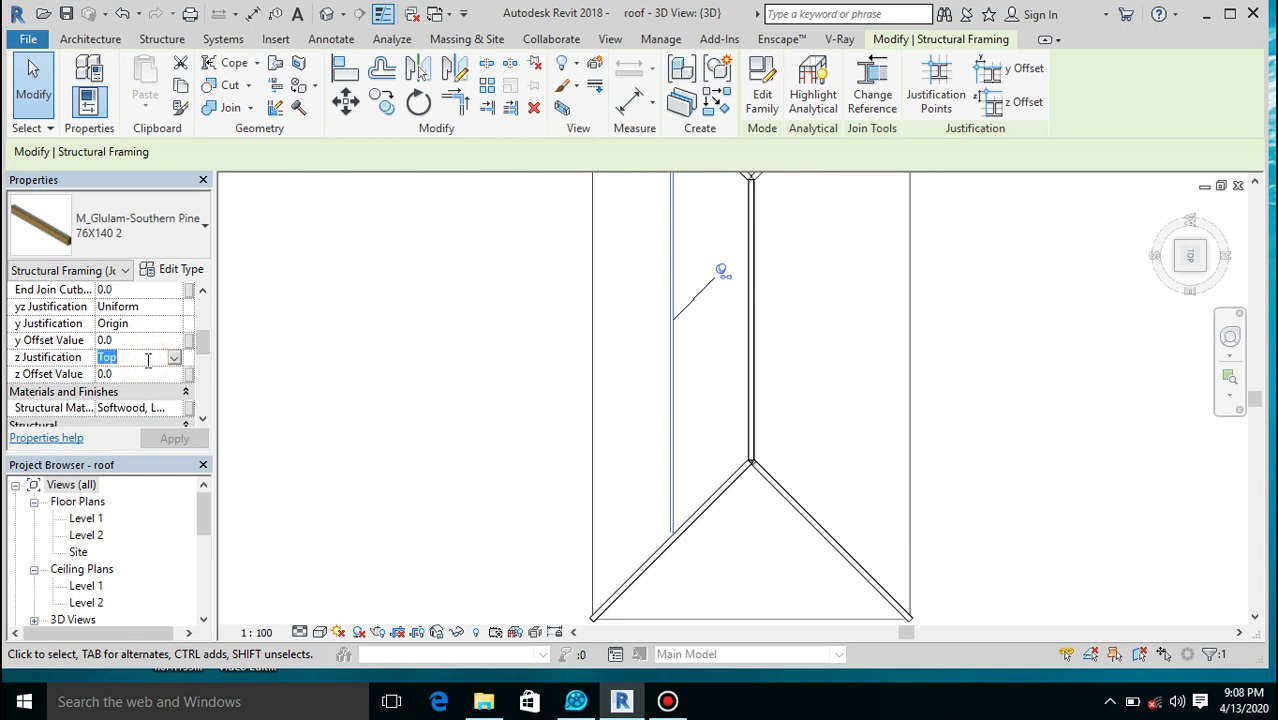
click(176, 358)
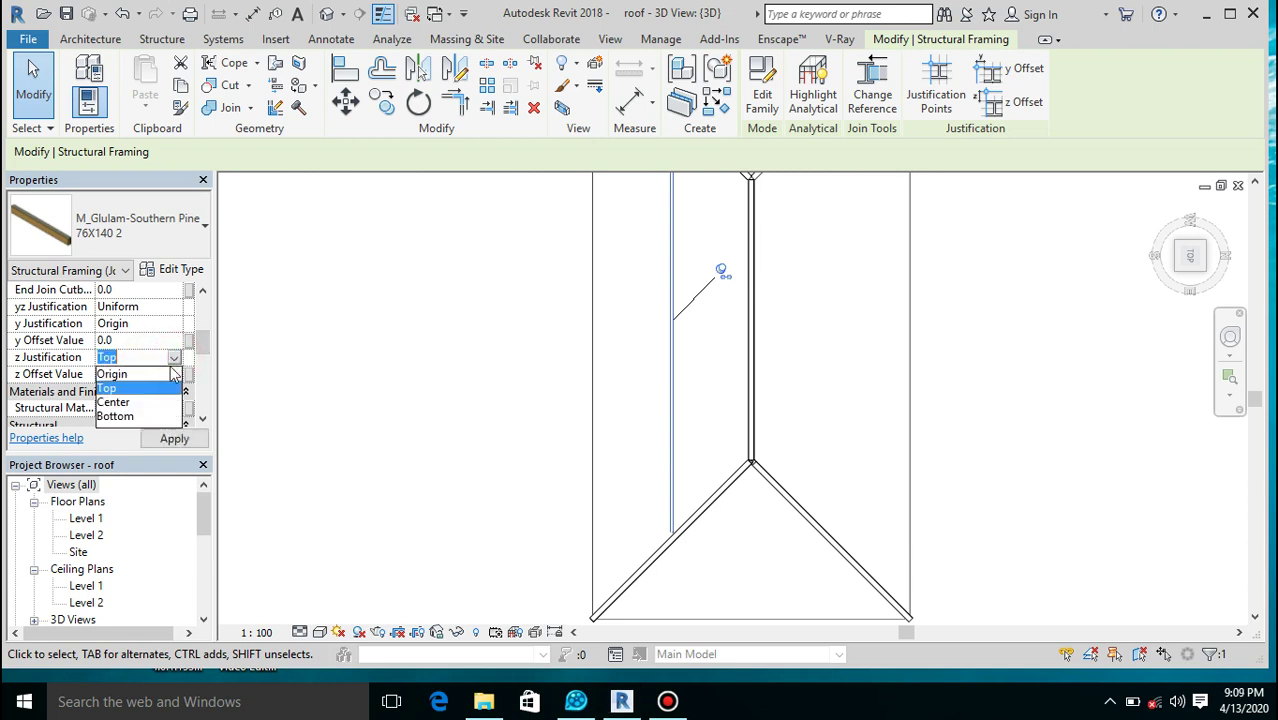
click(124, 417)
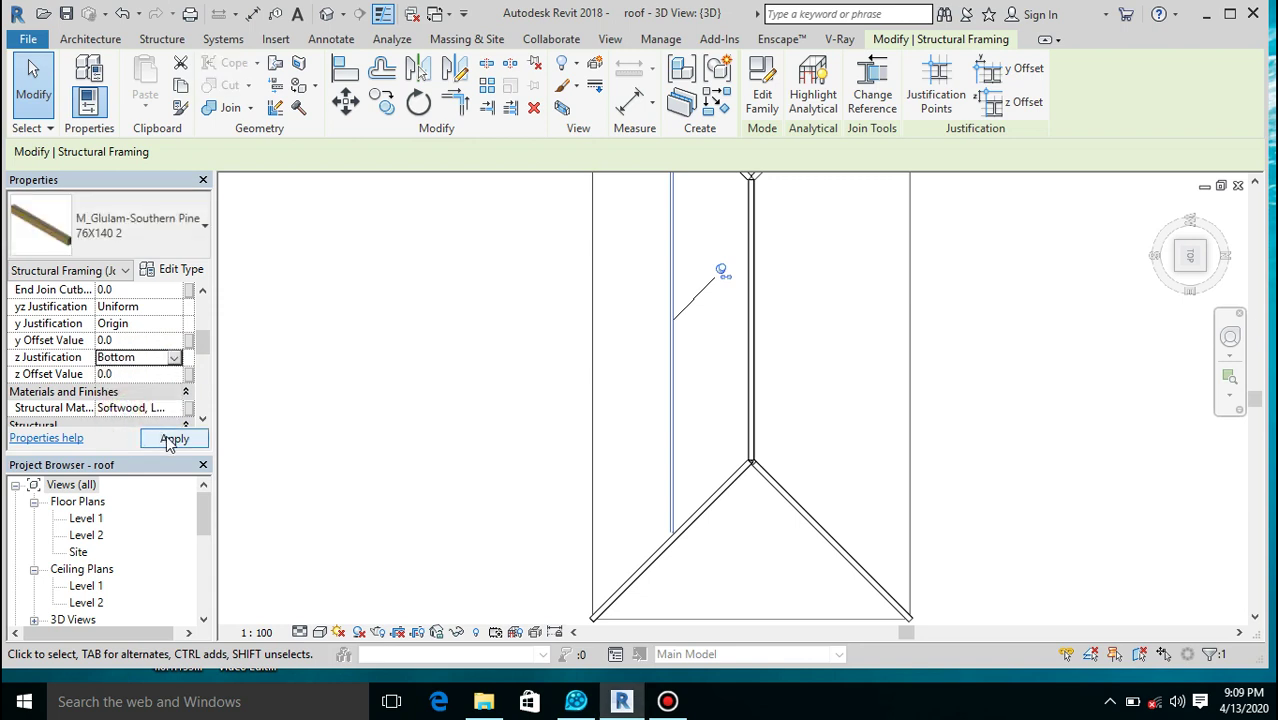
mouse_move(201, 342)
mouse_down()
mouse_move(202, 310)
mouse_move(199, 322)
mouse_up()
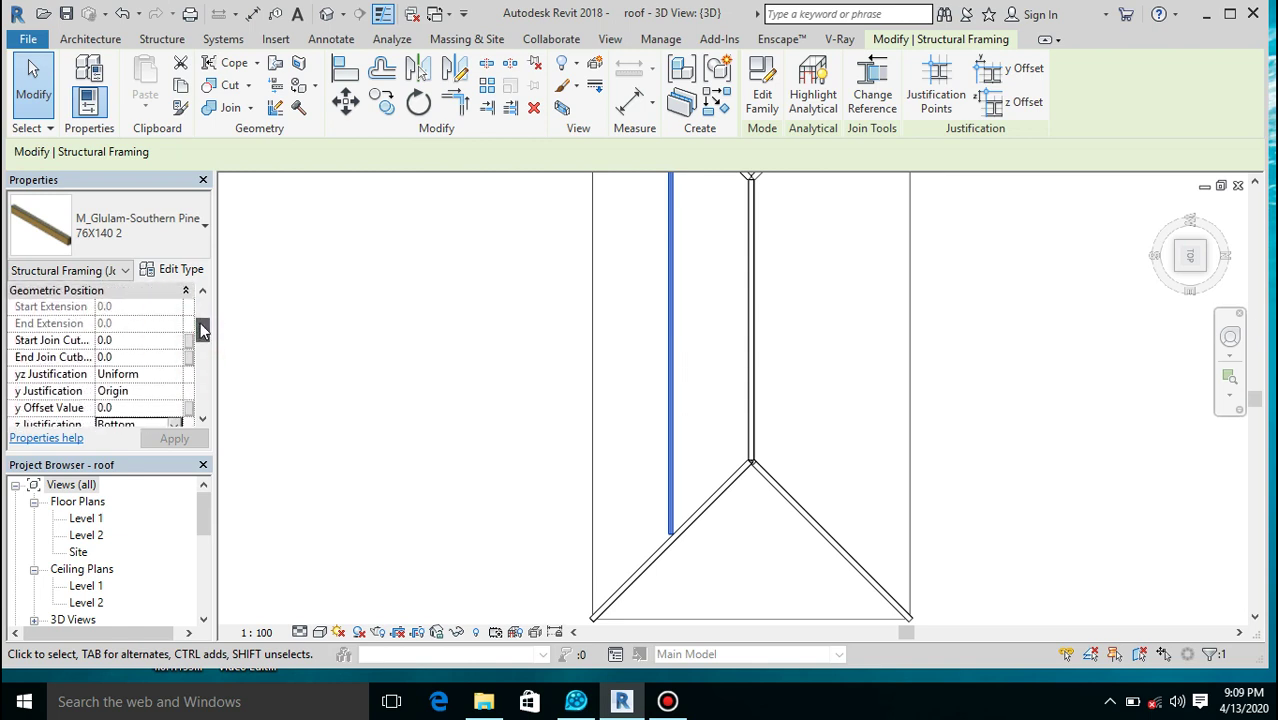
click(347, 389)
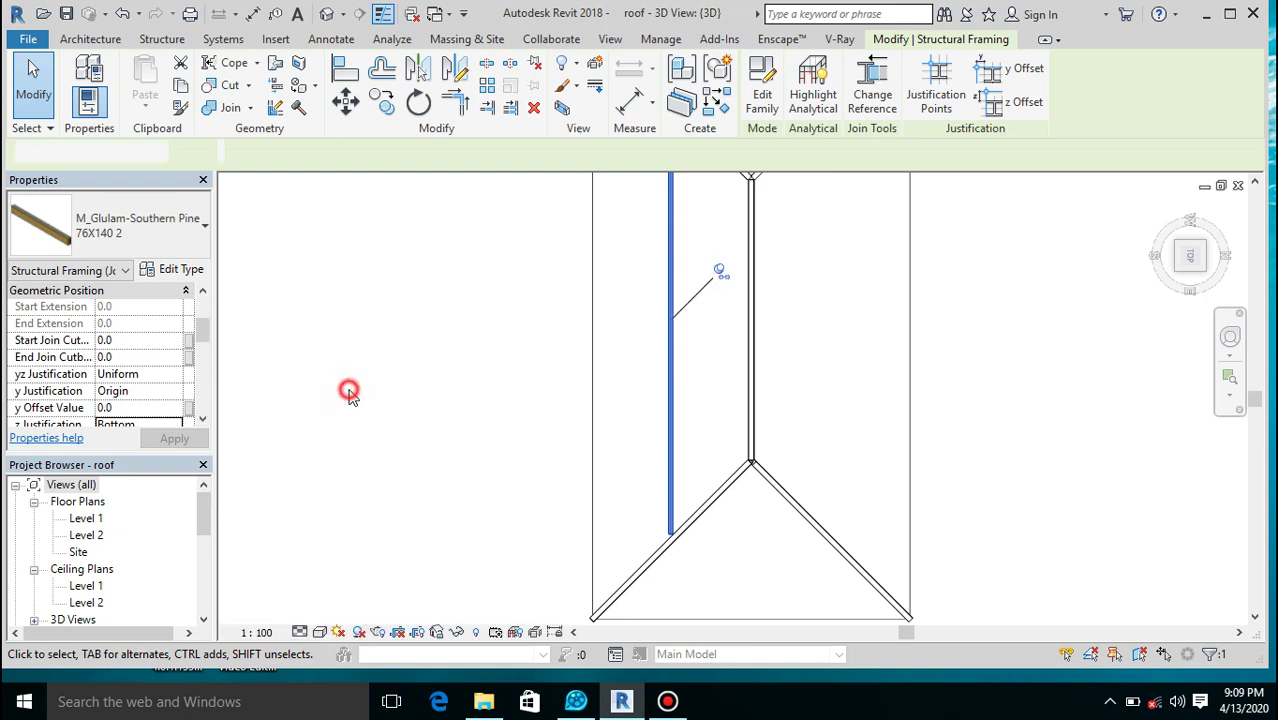
Set the beam system's fixed spacing to 300 mm and apply it.
click(591, 456)
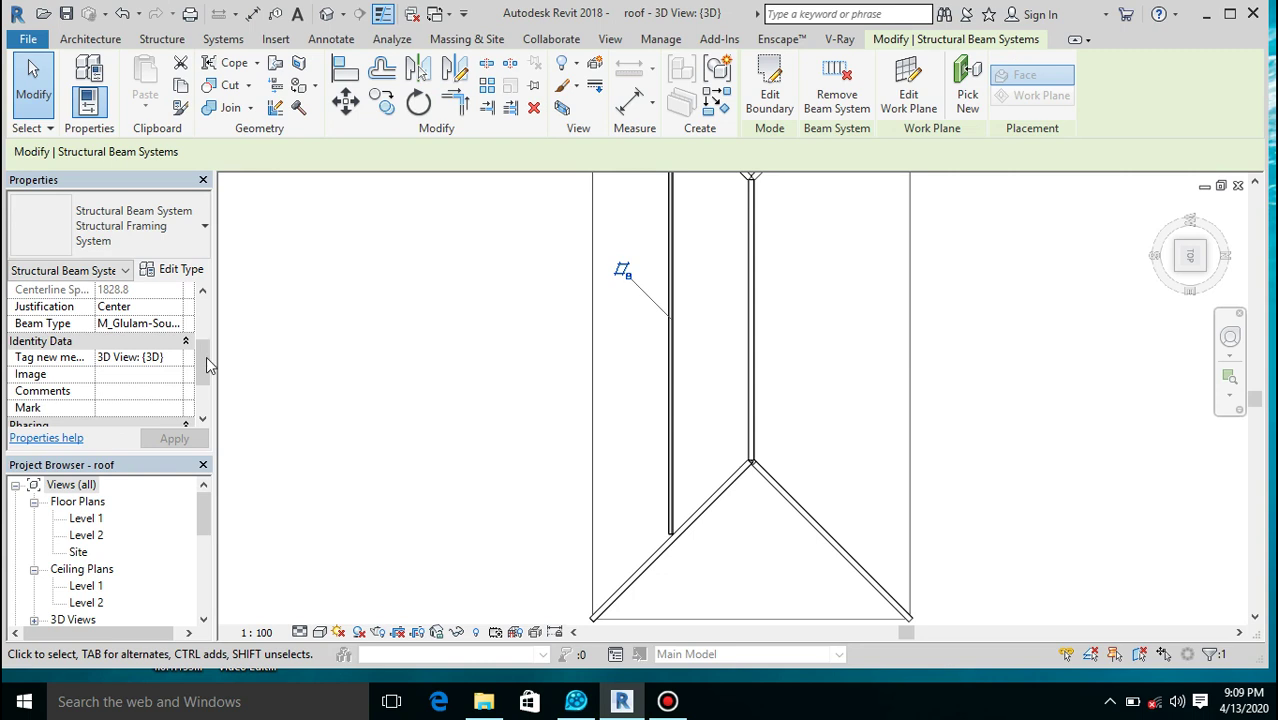
drag(207, 372, 207, 352)
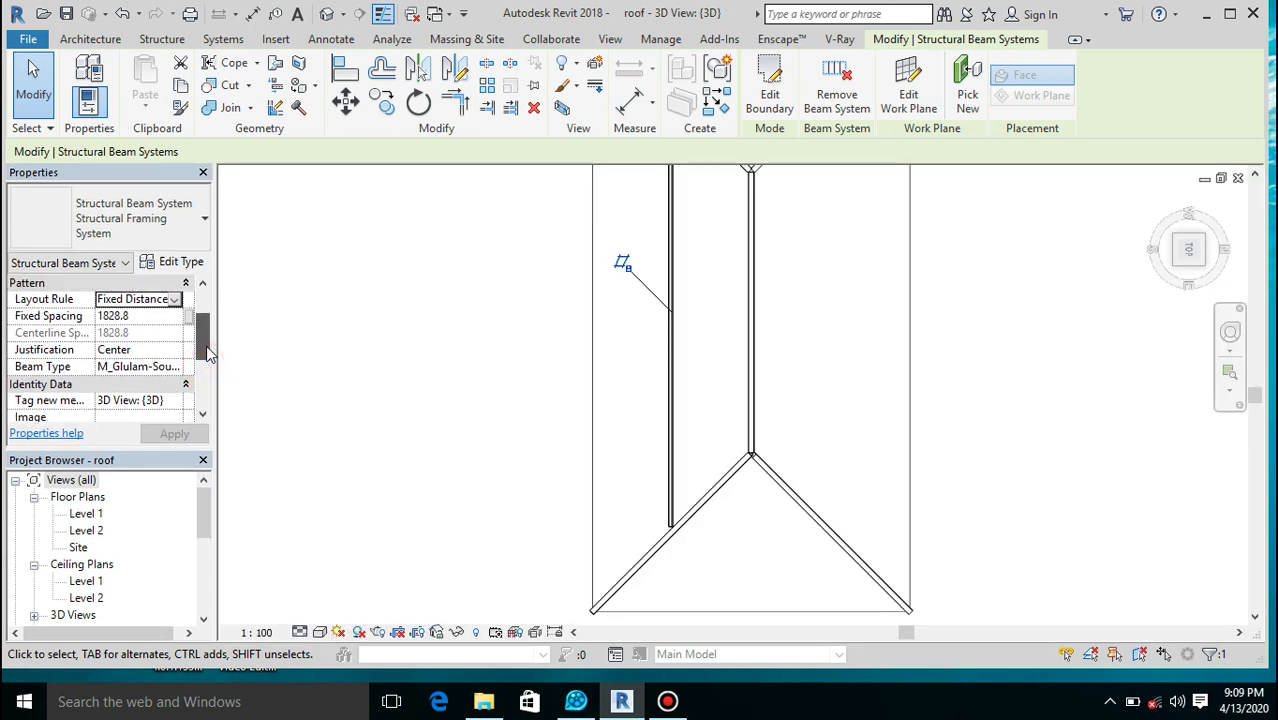
click(149, 317)
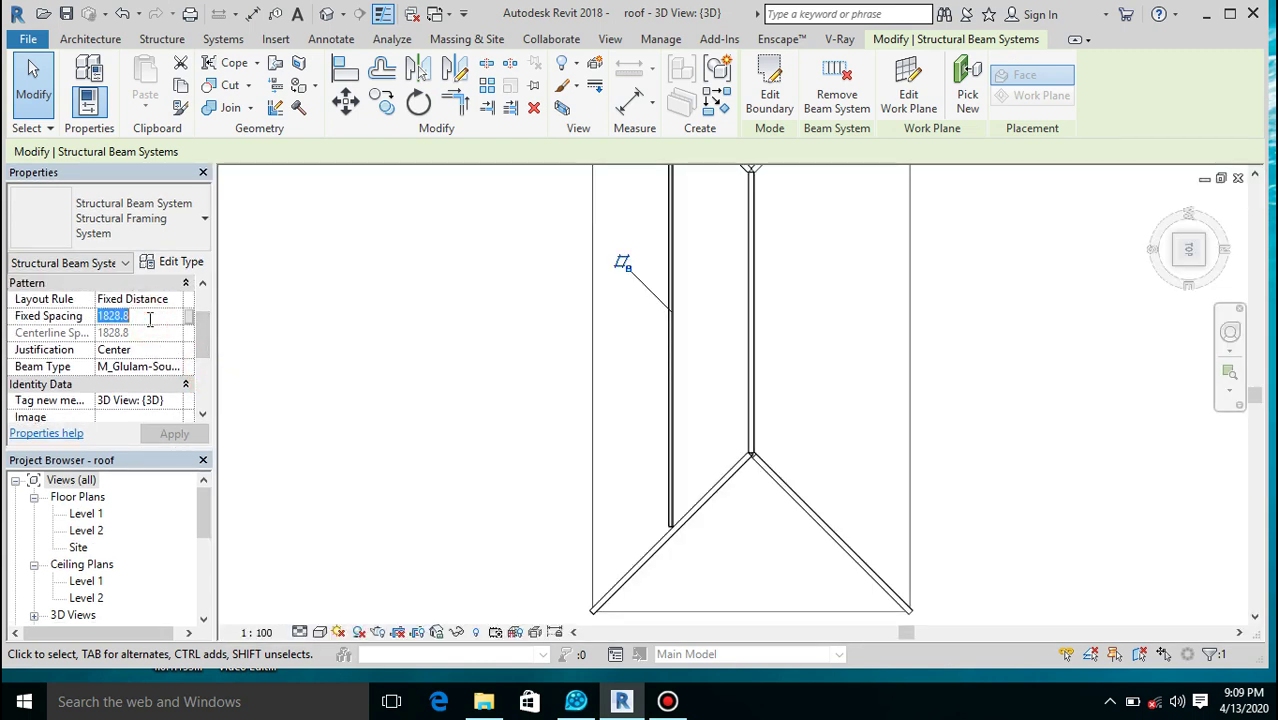
text(300)
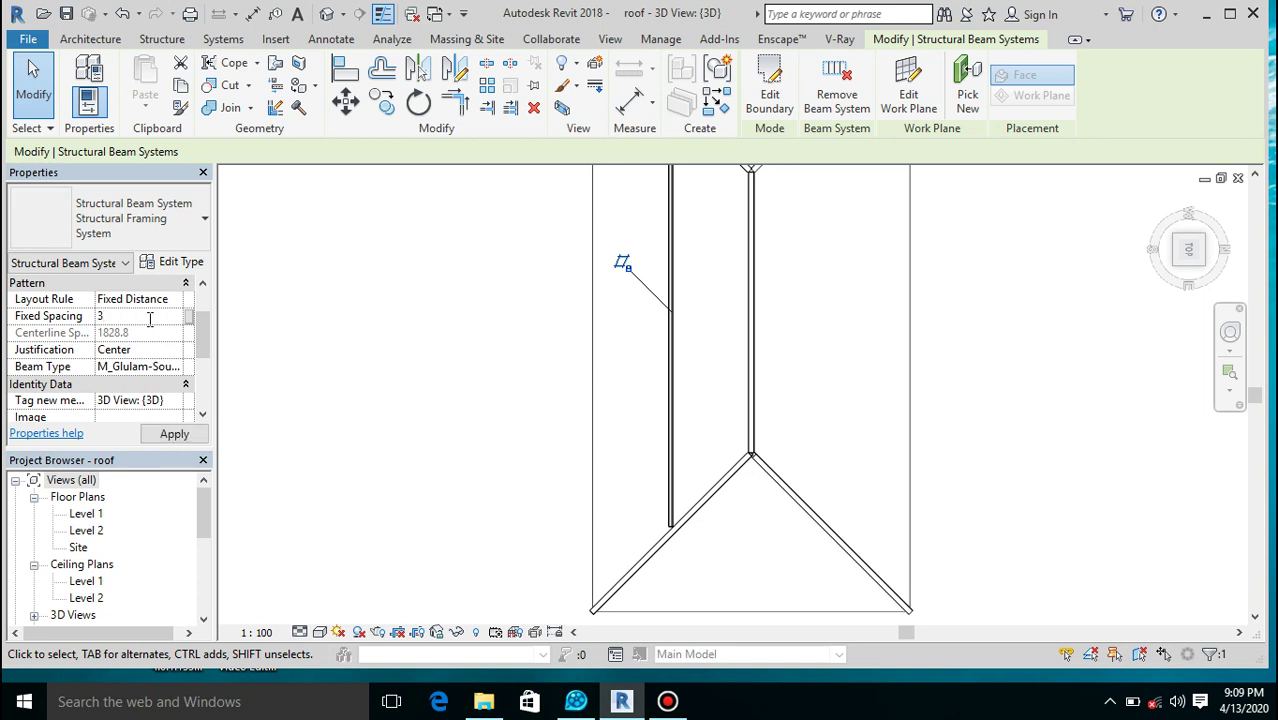
click(172, 444)
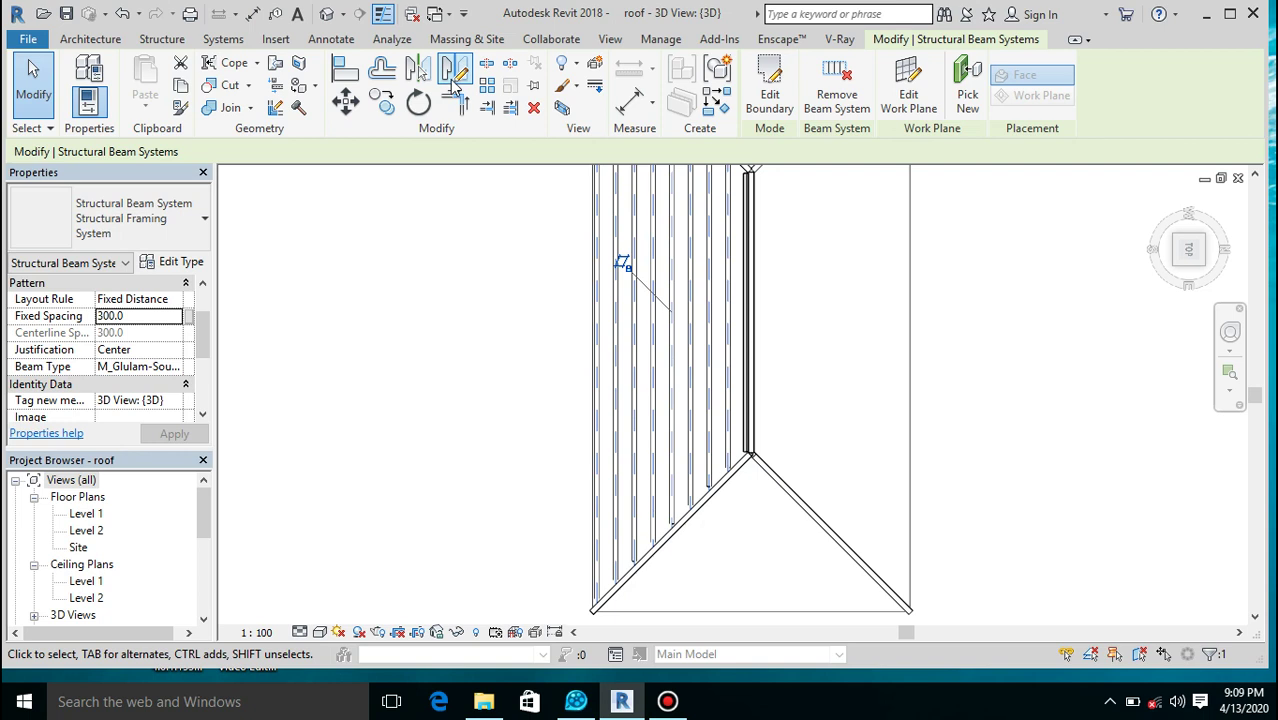
Try to mirror a copy of the beam system onto the opposite slope across an axis drawn between the ridge beam's end midpoints.
click(452, 86)
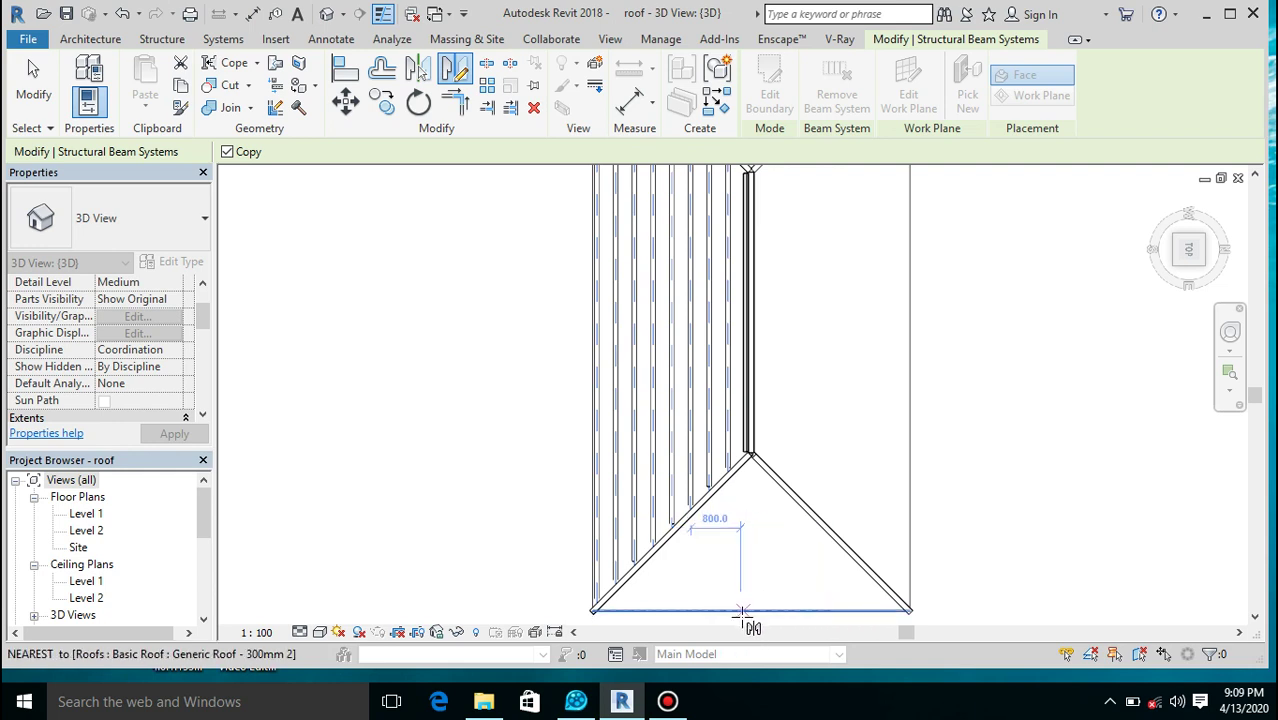
scroll(749, 452, up, 3)
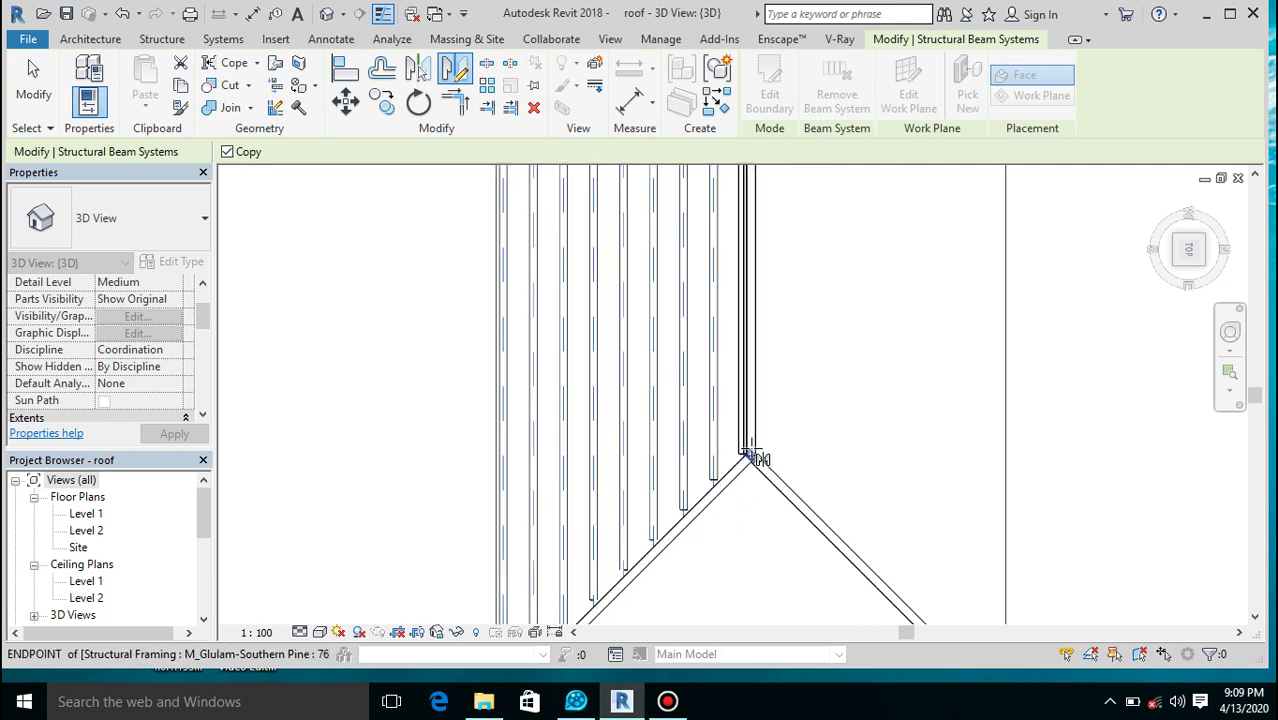
click(751, 484)
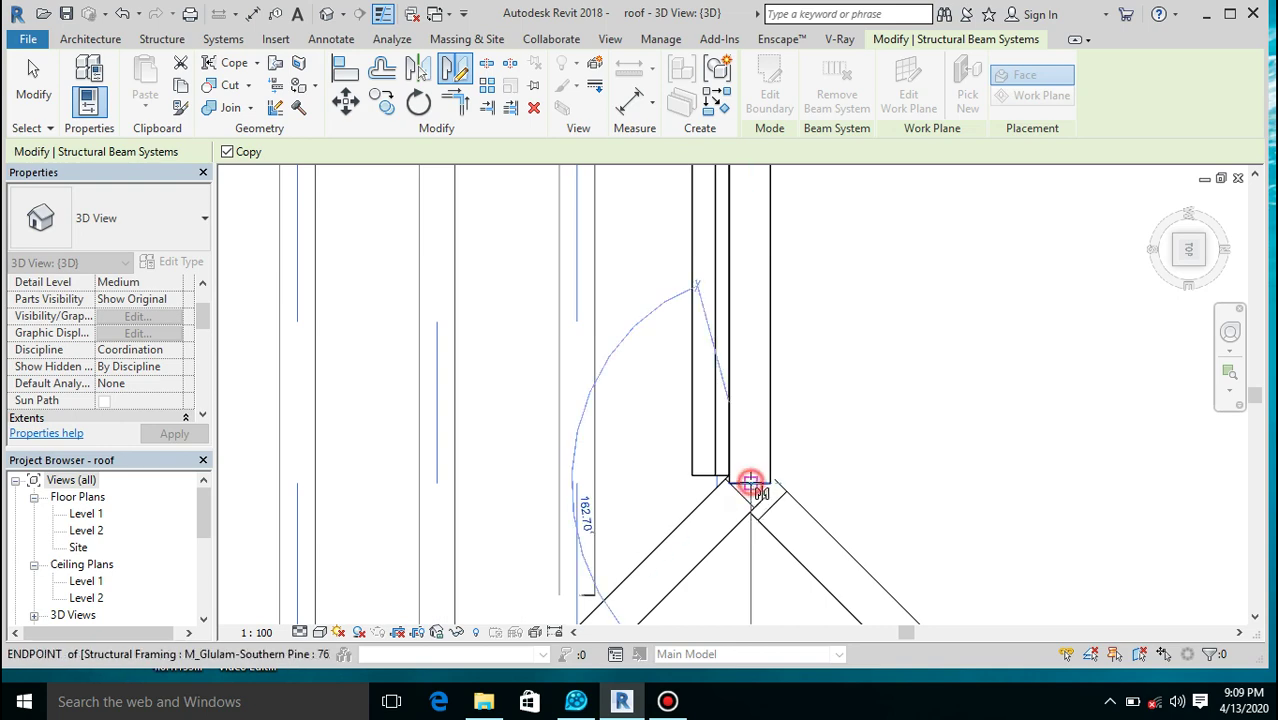
scroll(760, 530, down, 5)
scroll(756, 371, up, 5)
scroll(764, 386, down, 2)
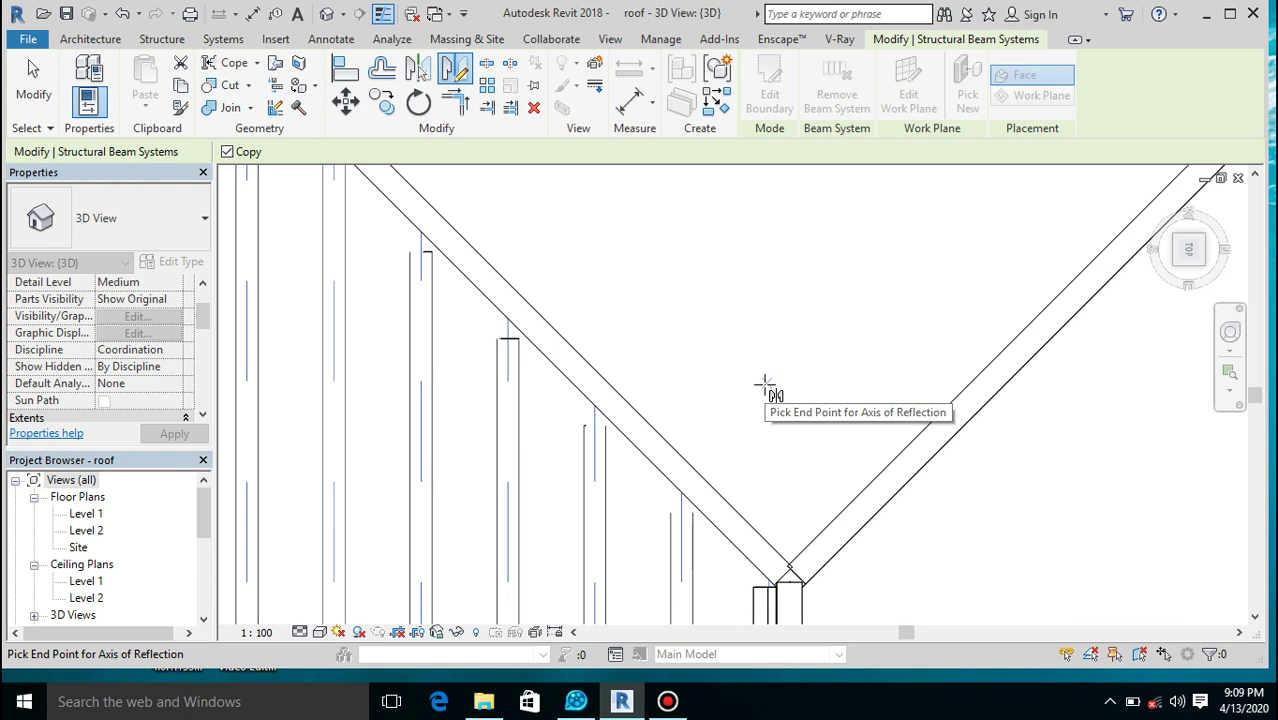
click(790, 582)
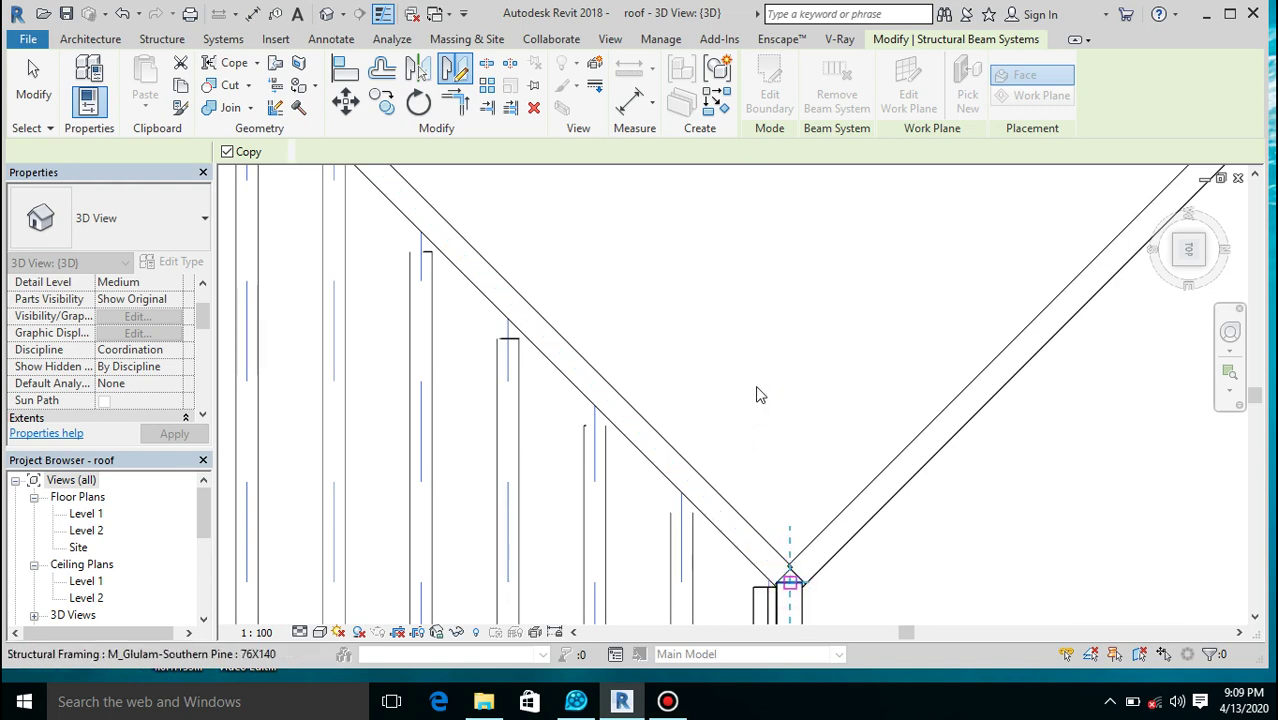
scroll(757, 395, down, 3)
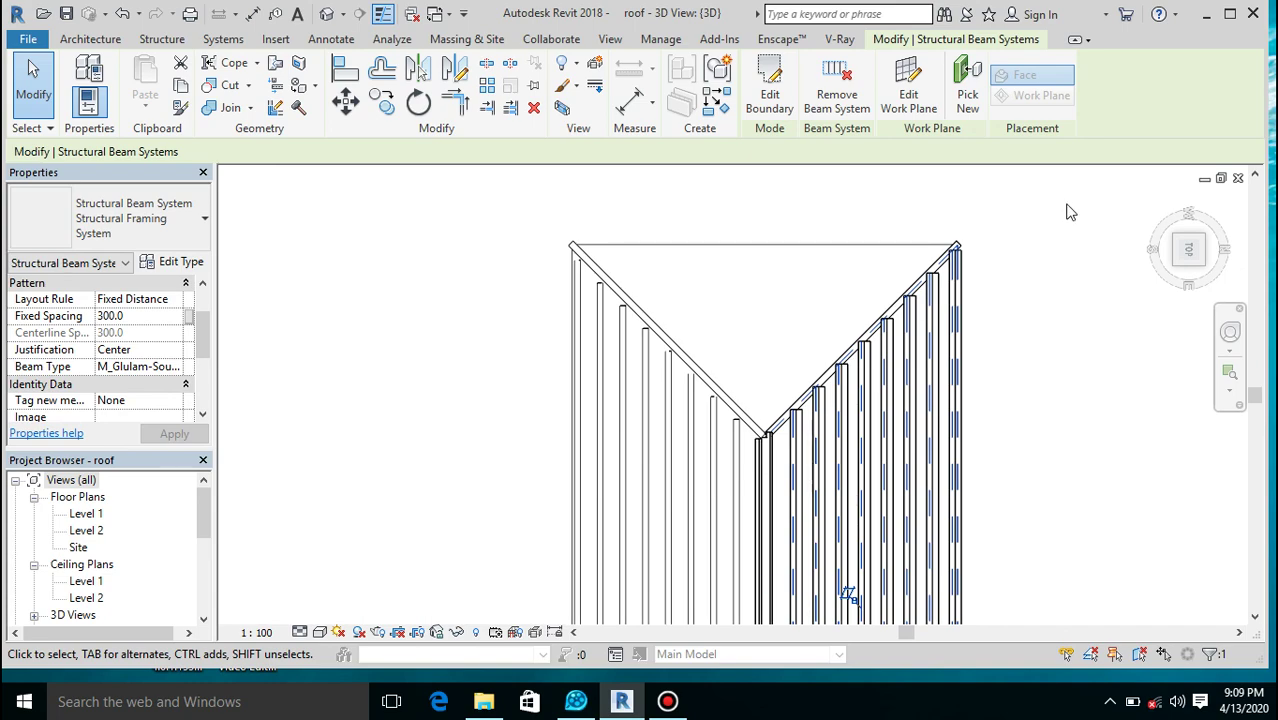
Check the mirrored beam system in the home 3D view and delete it.
click(1157, 202)
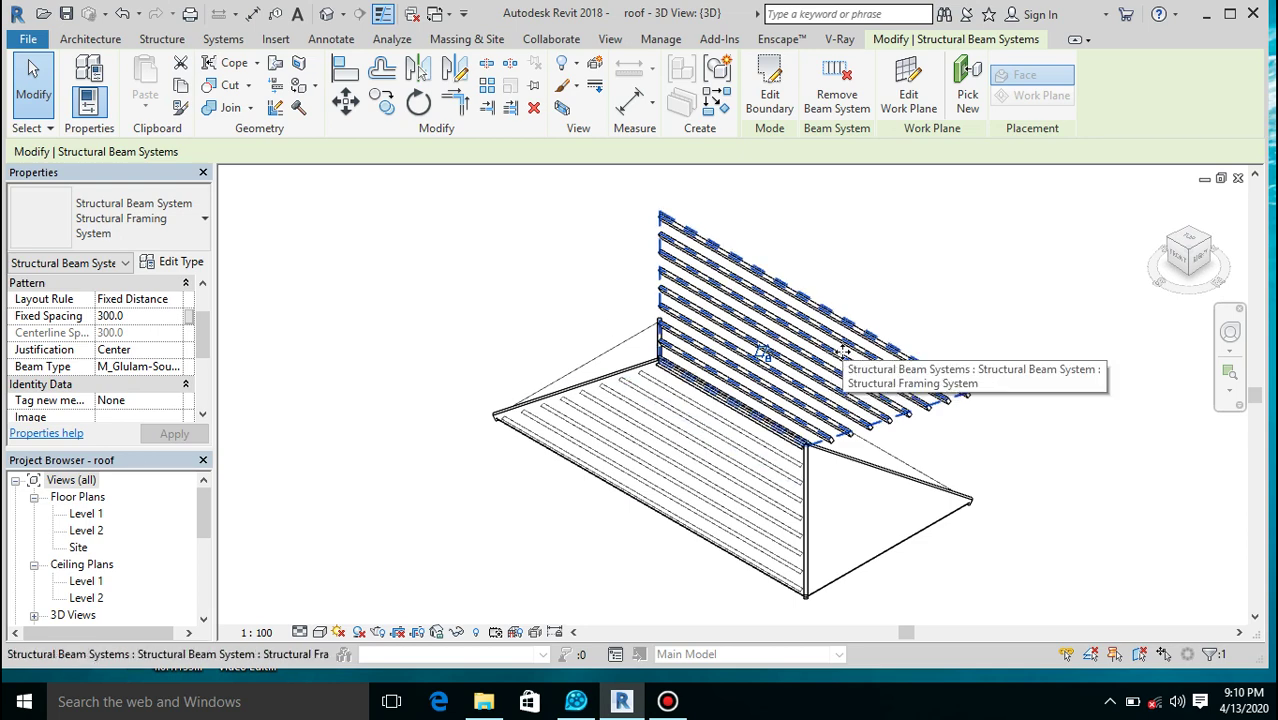
key(Delete)
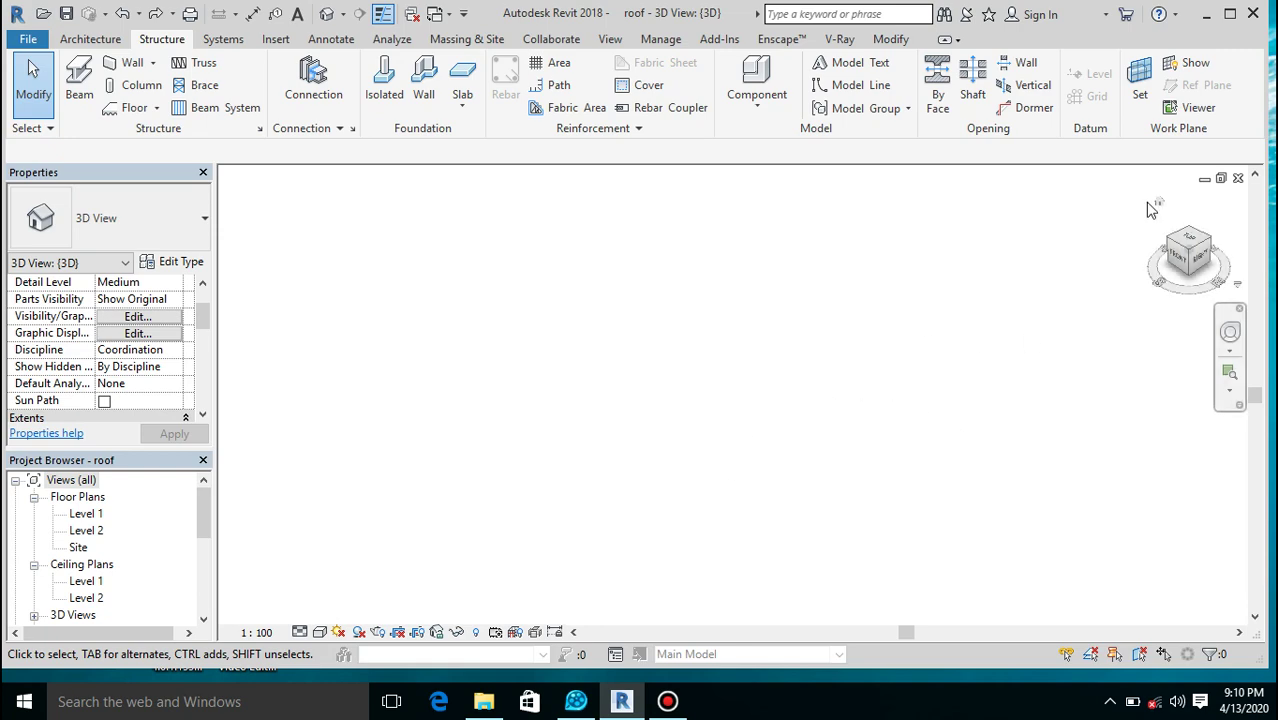
click(1160, 201)
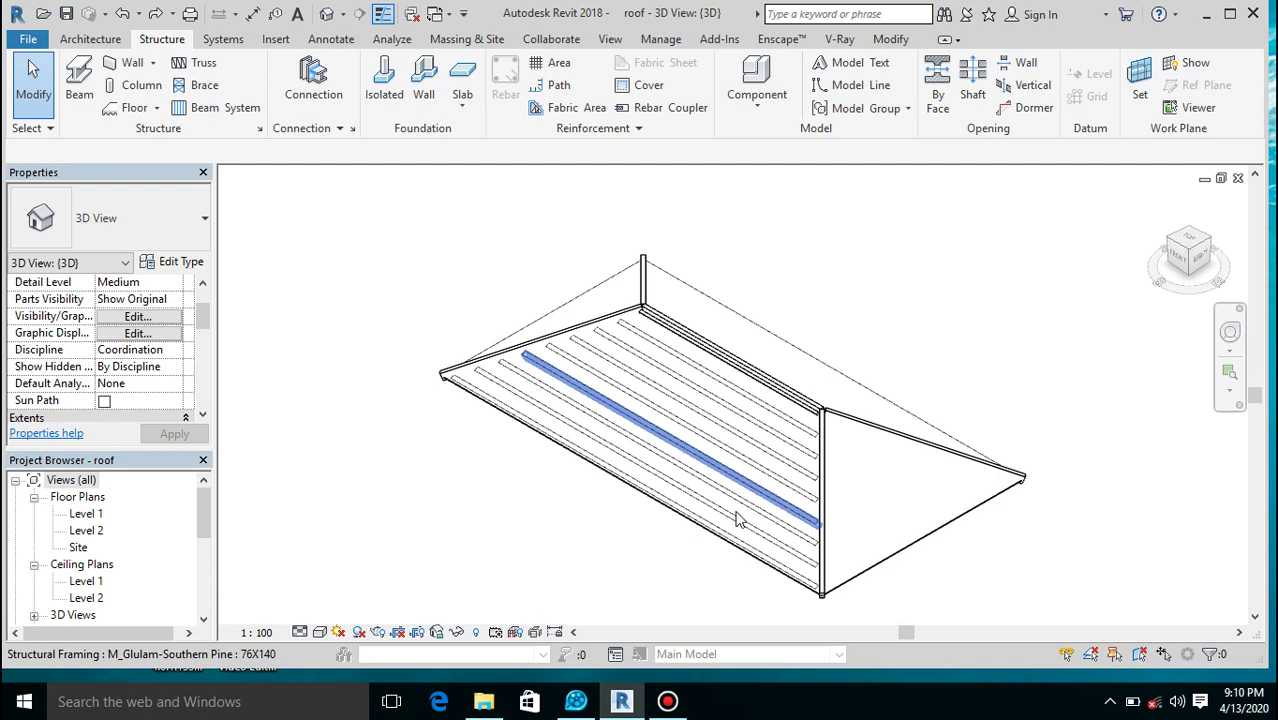
click(717, 535)
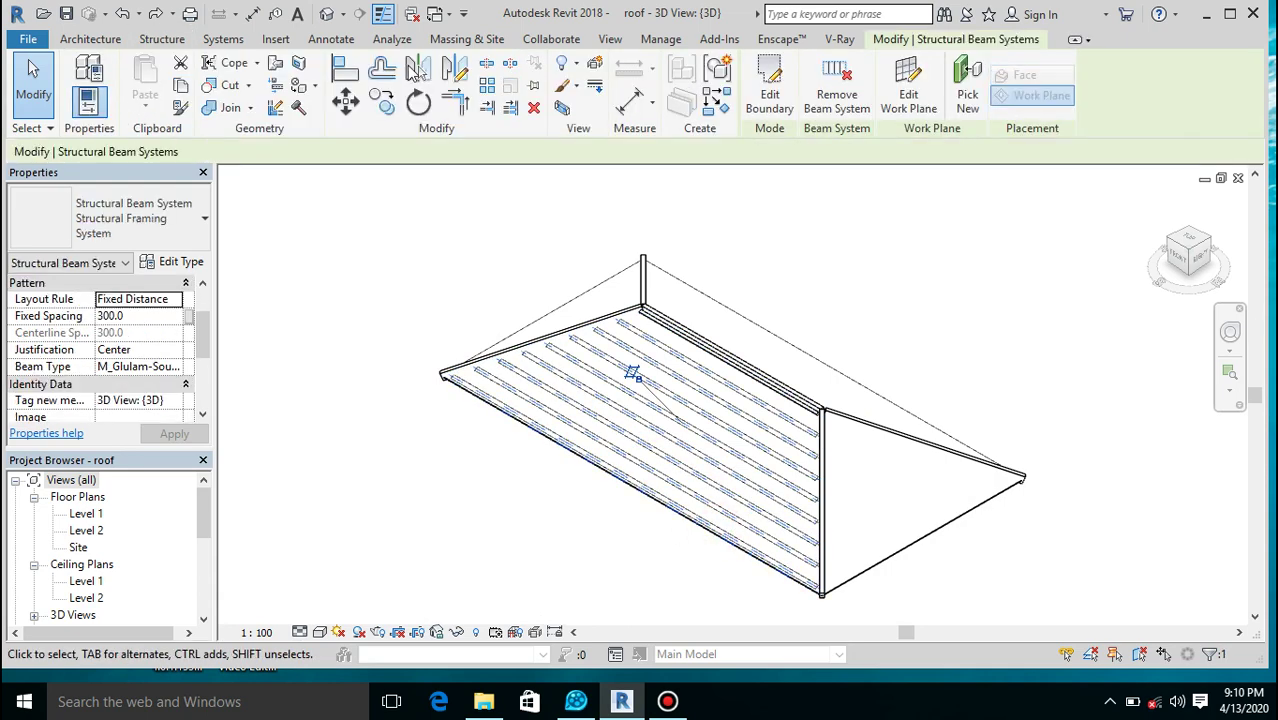
click(454, 72)
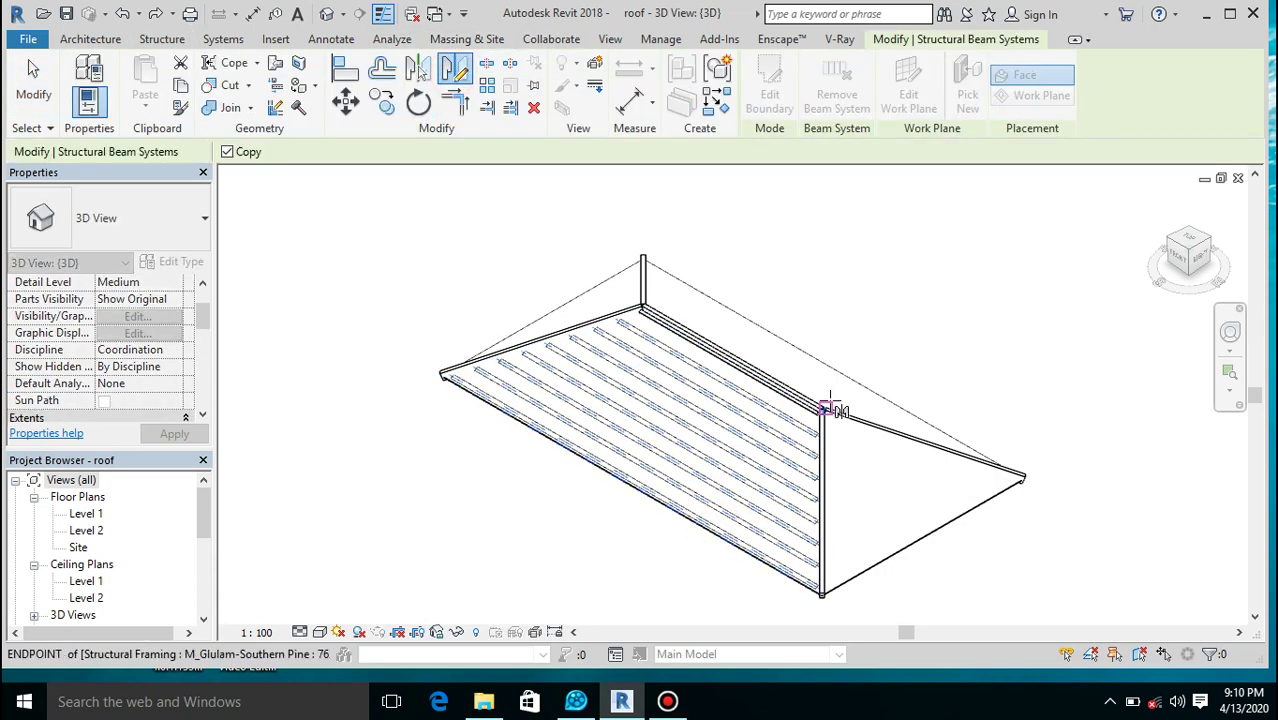
scroll(826, 408, up, 5)
scroll(785, 437, up, 2)
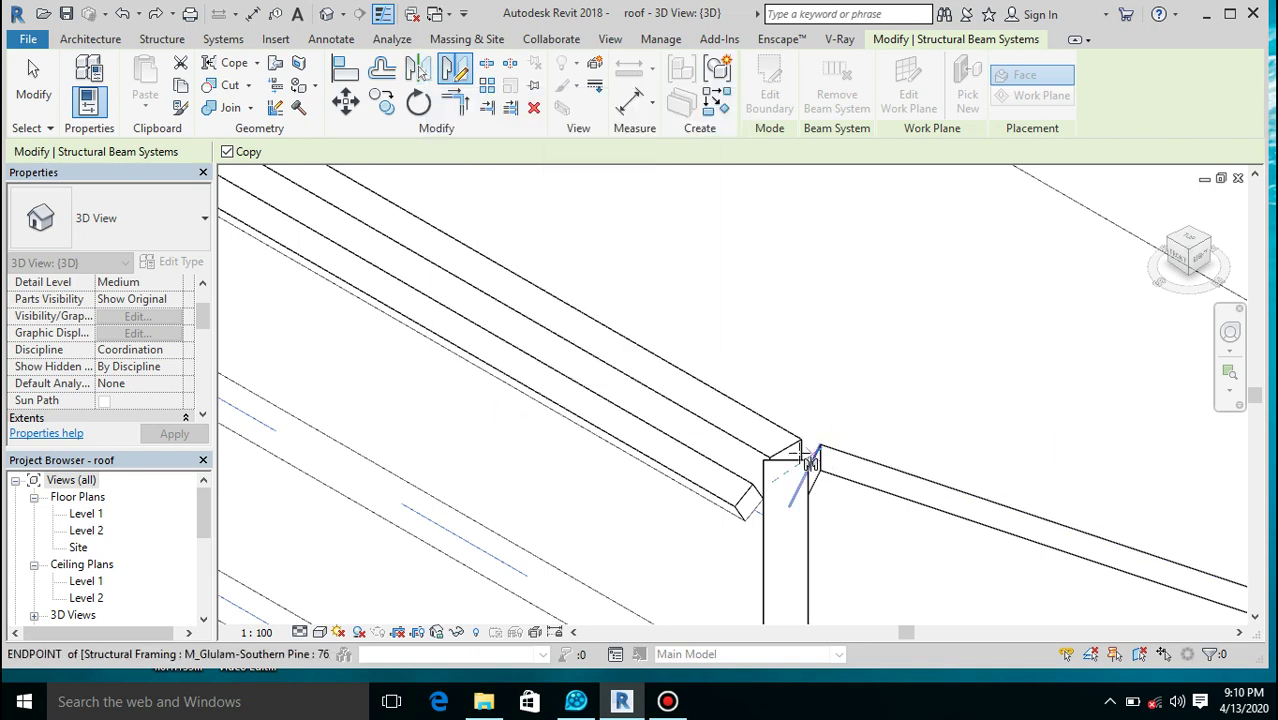
scroll(807, 456, up, 2)
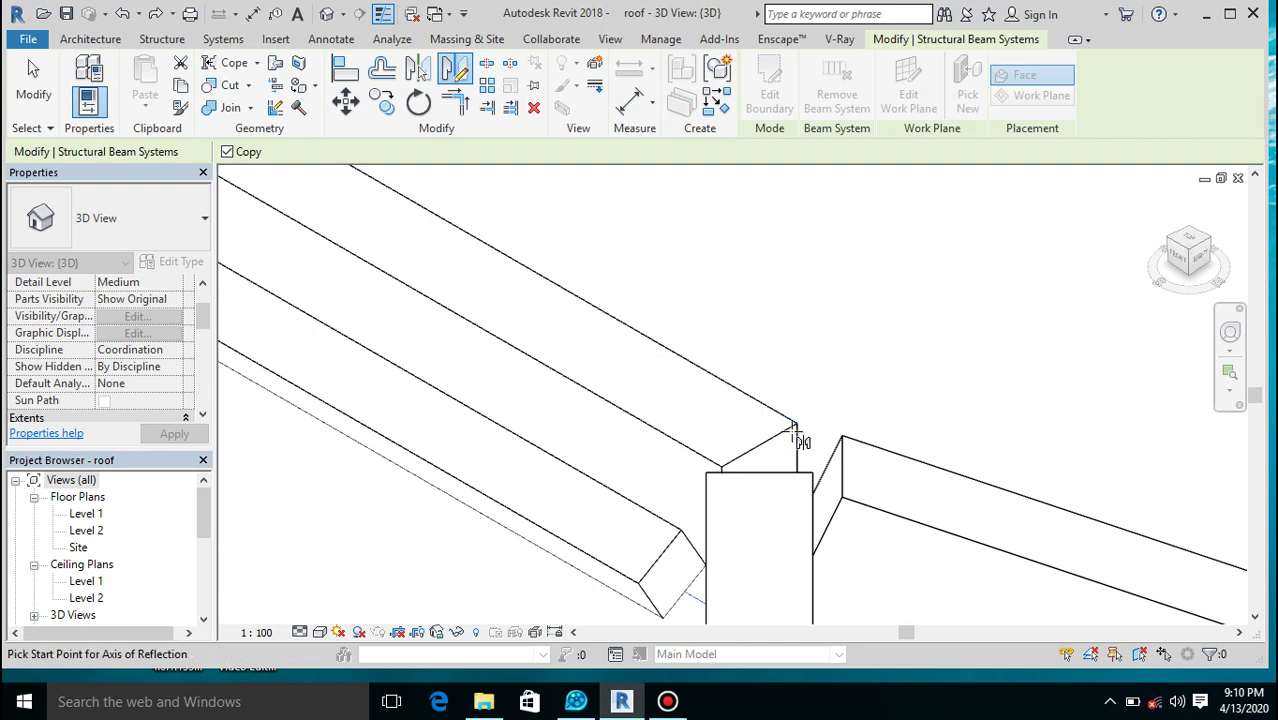
scroll(799, 438, down, 6)
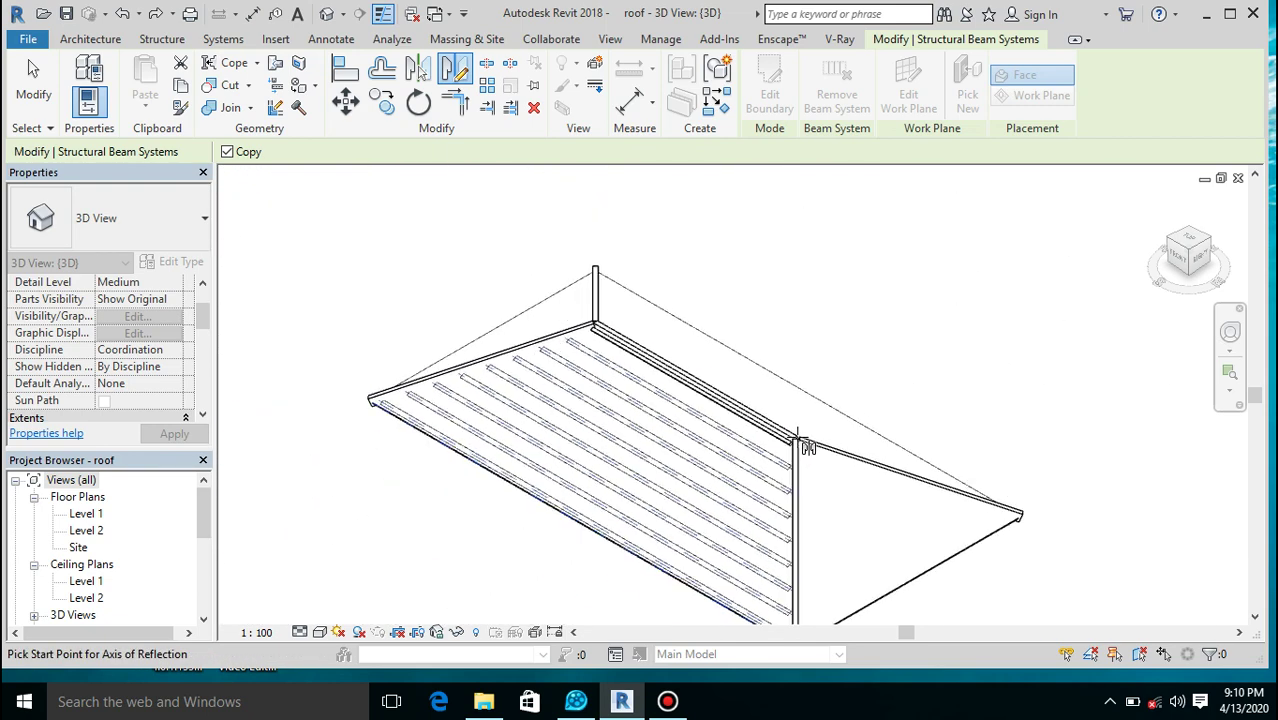
click(1191, 243)
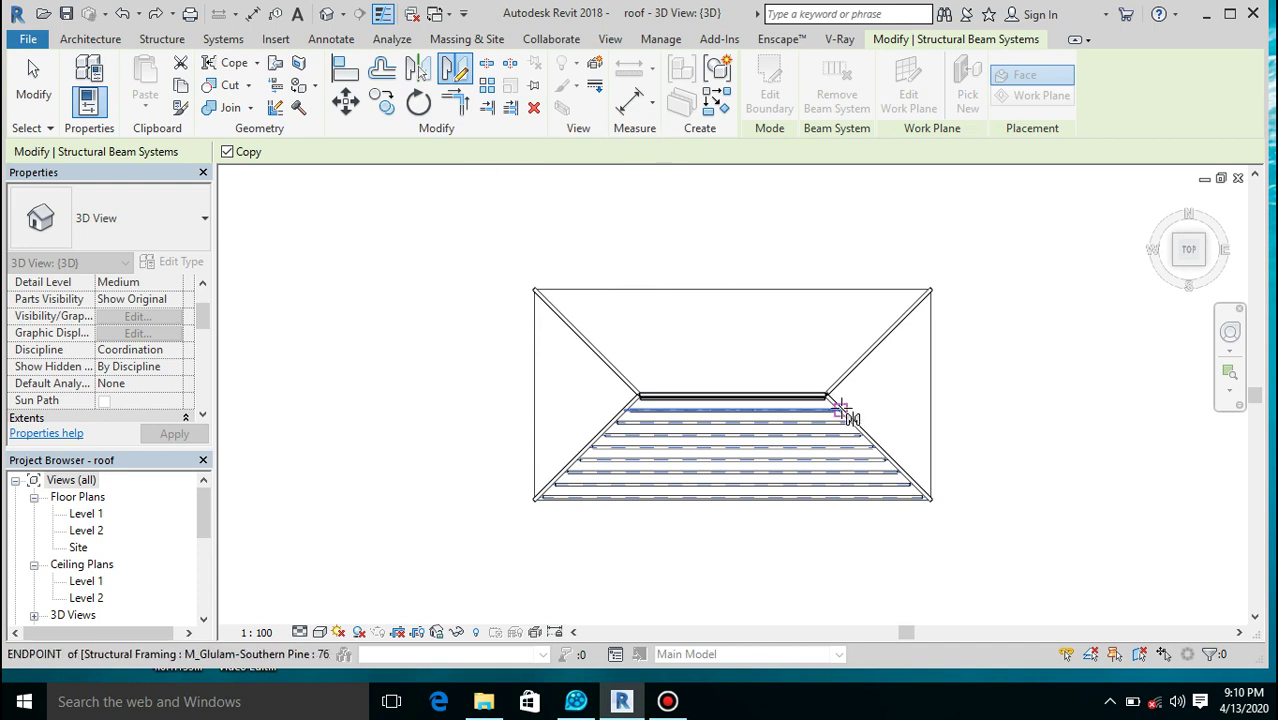
key(Escape)
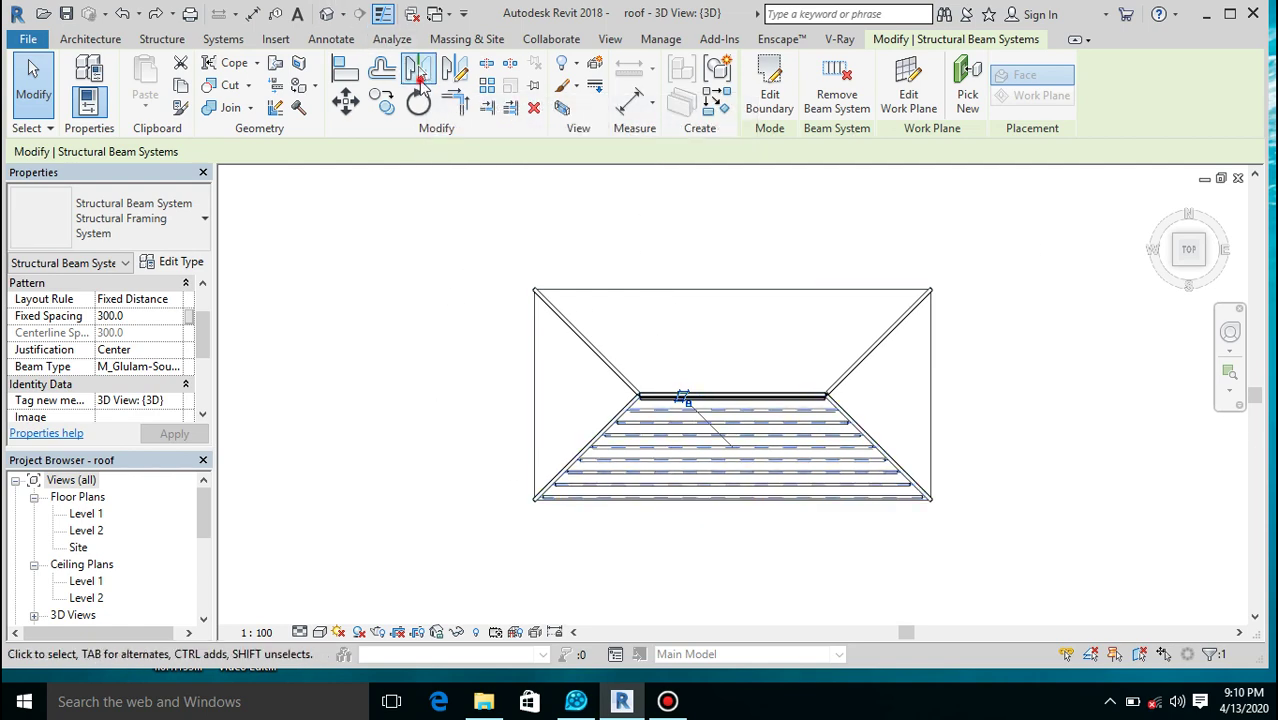
Try to mirror the beam system using the ridge beam as the picked axis, check it in 3D and remove the copy.
click(418, 68)
scroll(830, 402, up, 5)
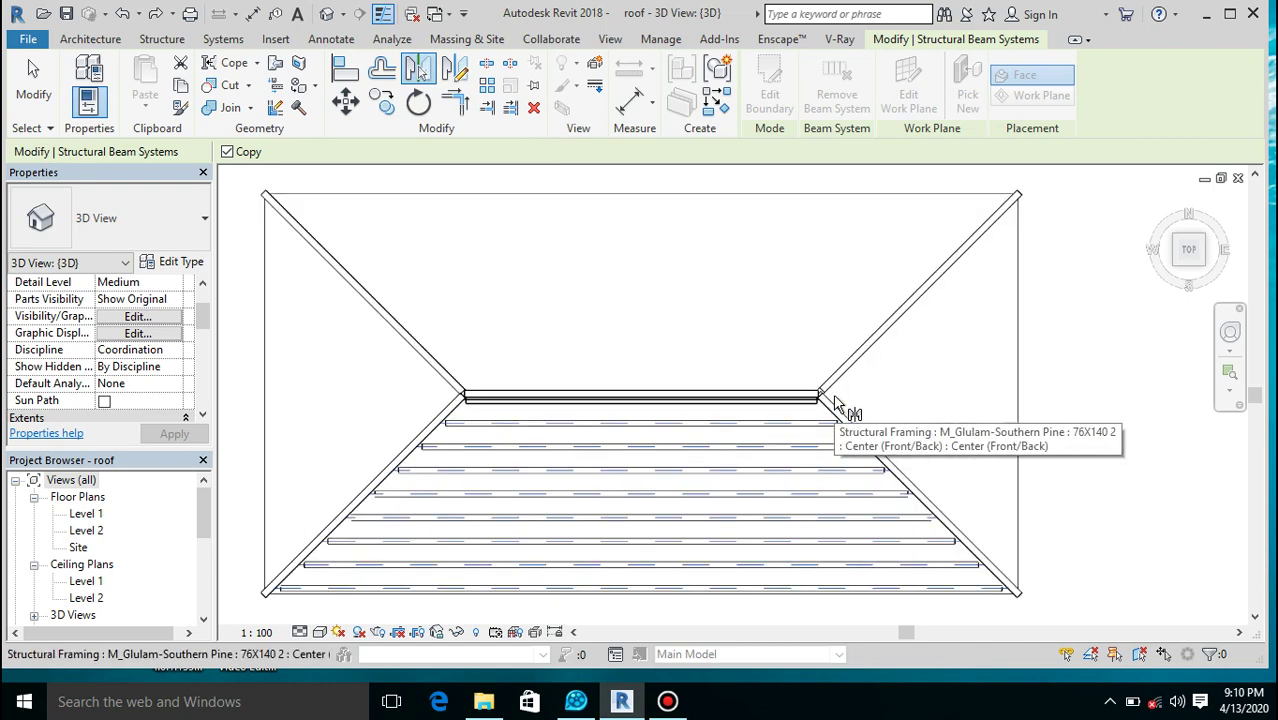
click(752, 386)
scroll(797, 418, down, 5)
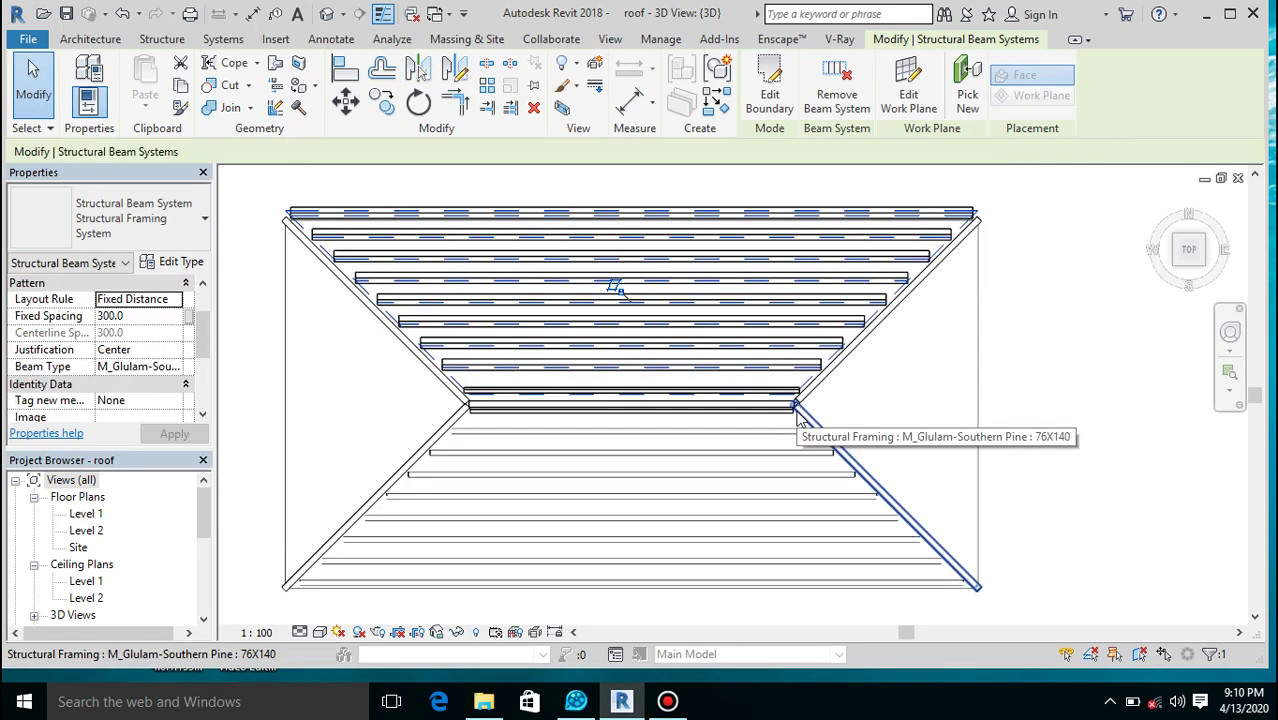
click(1159, 205)
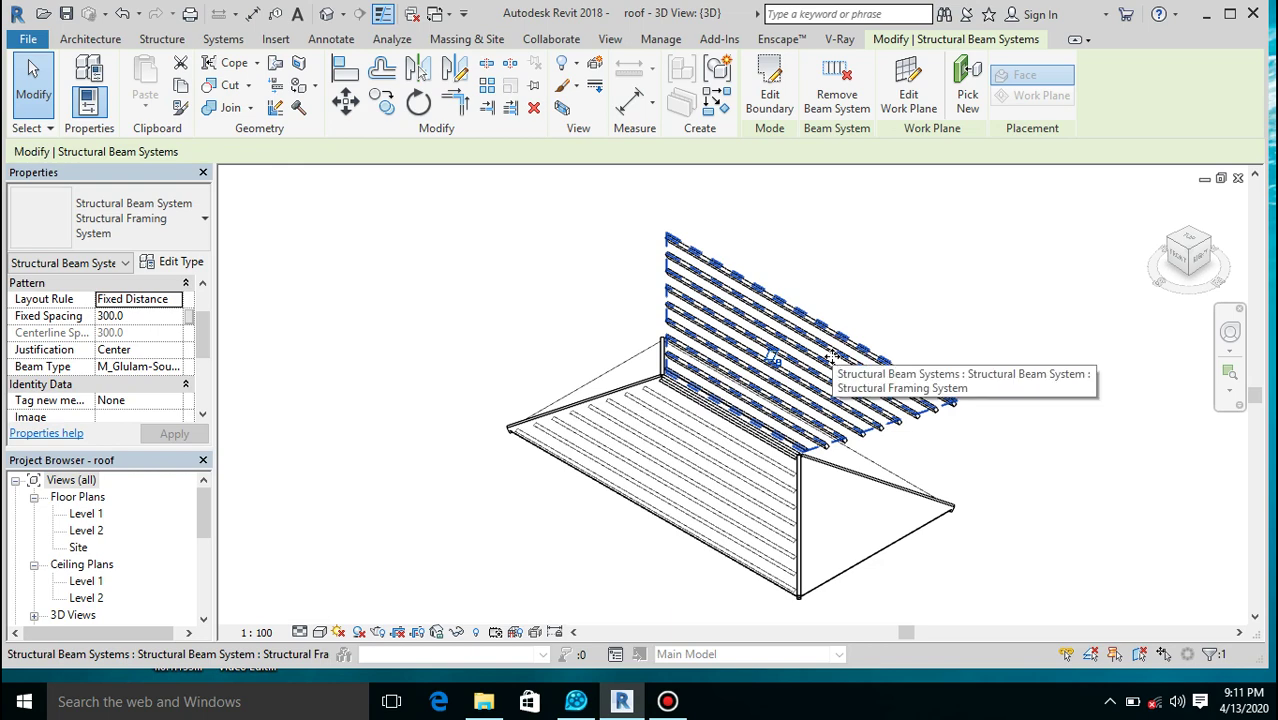
key(Escape)
Start a new beam system and set its work plane by picking the unframed long roof slope opposite the existing beams.
scroll(845, 362, up, 6)
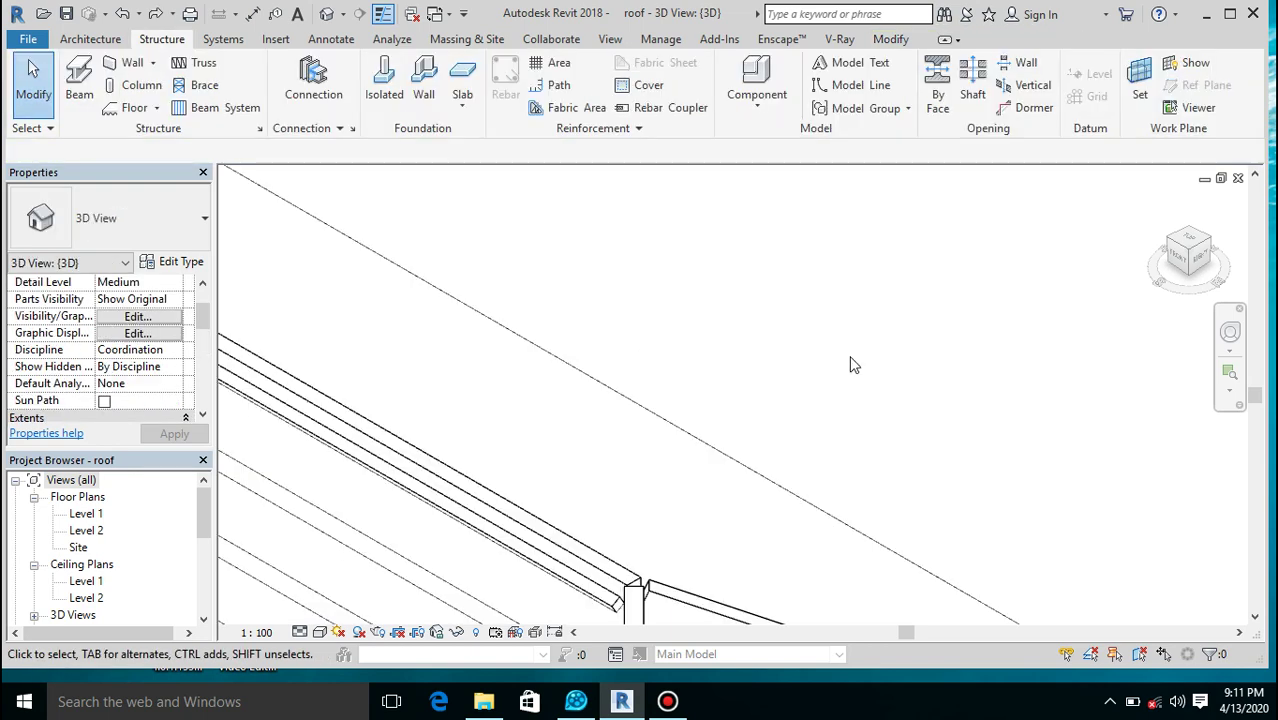
click(1201, 258)
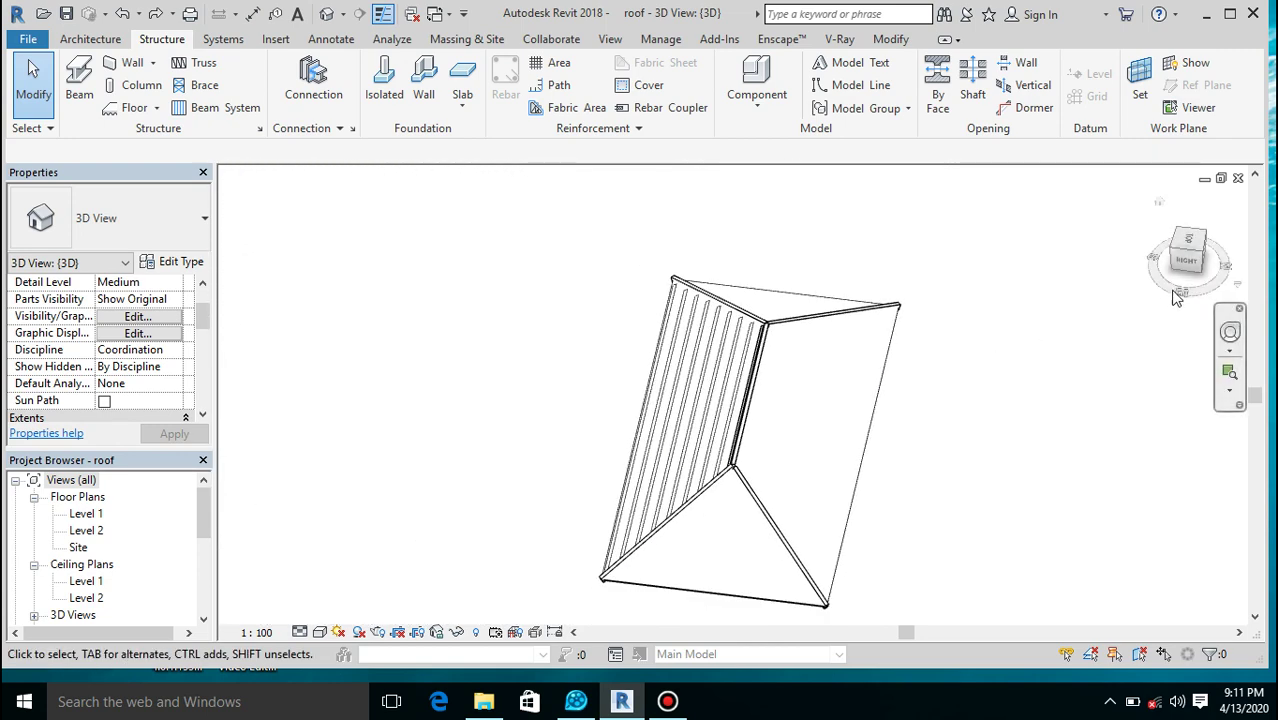
drag(1190, 260, 1175, 265)
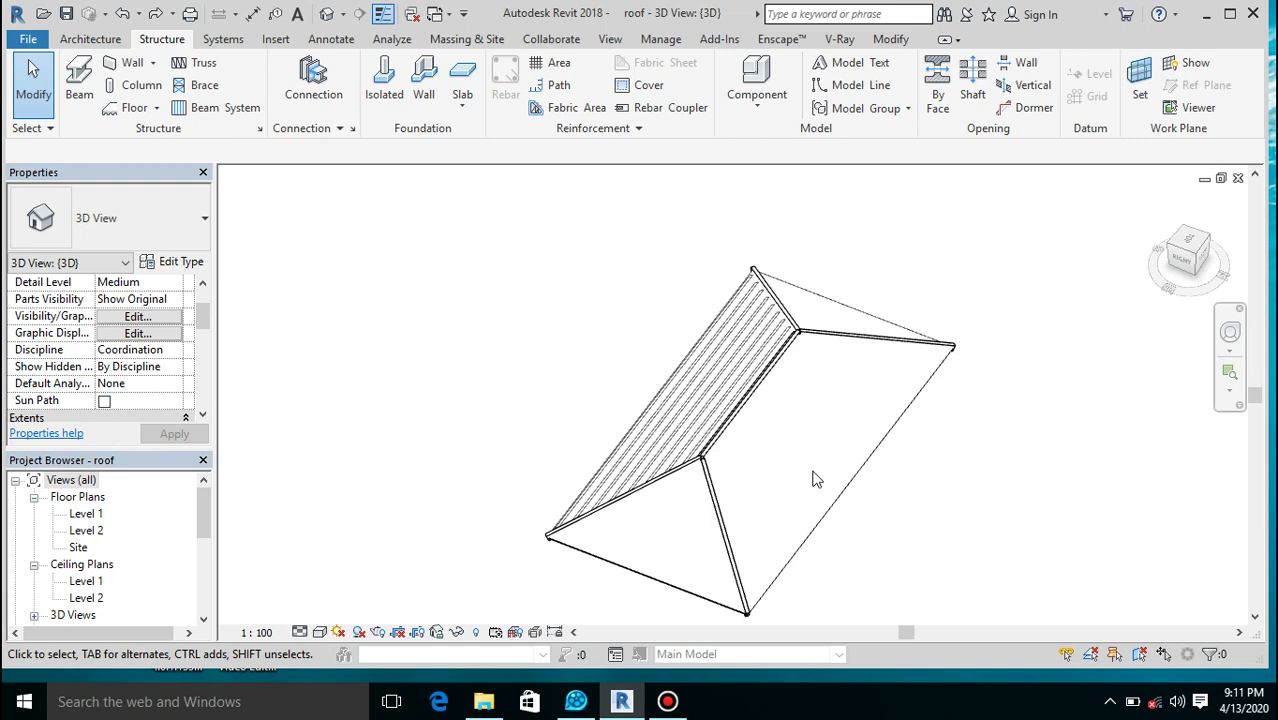
scroll(813, 476, up, 3)
click(236, 112)
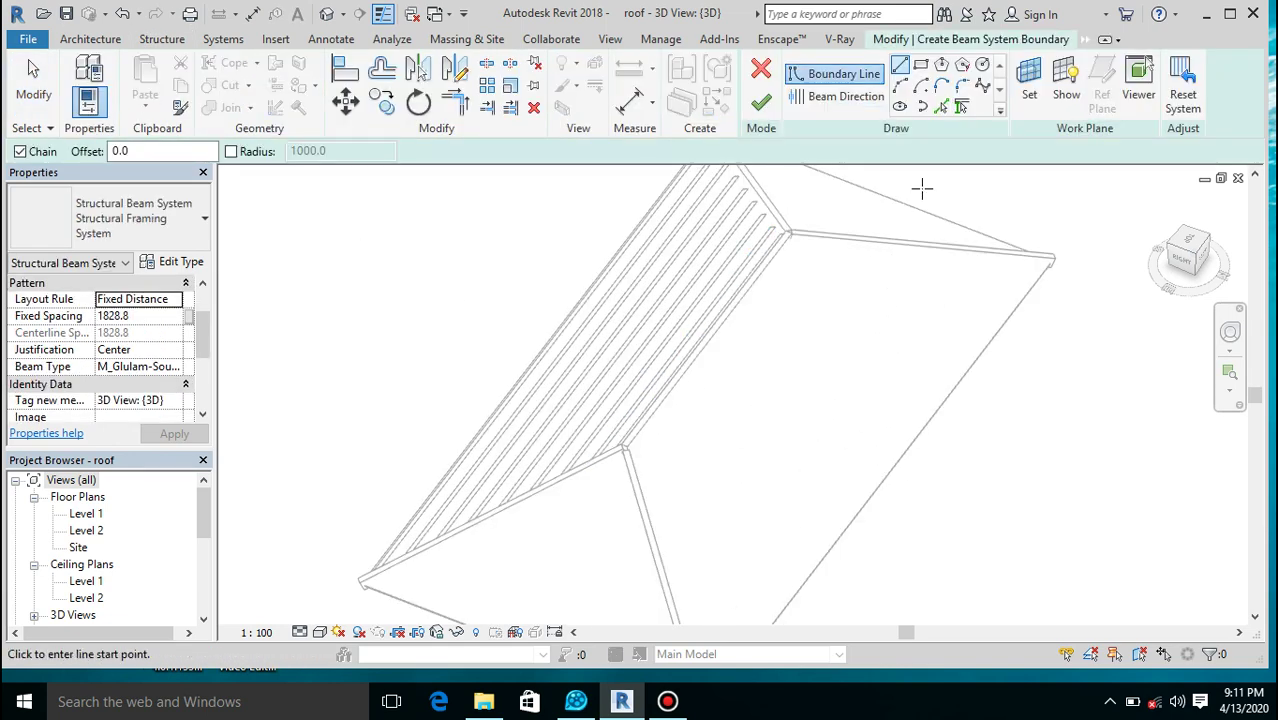
click(1029, 82)
click(860, 458)
click(916, 543)
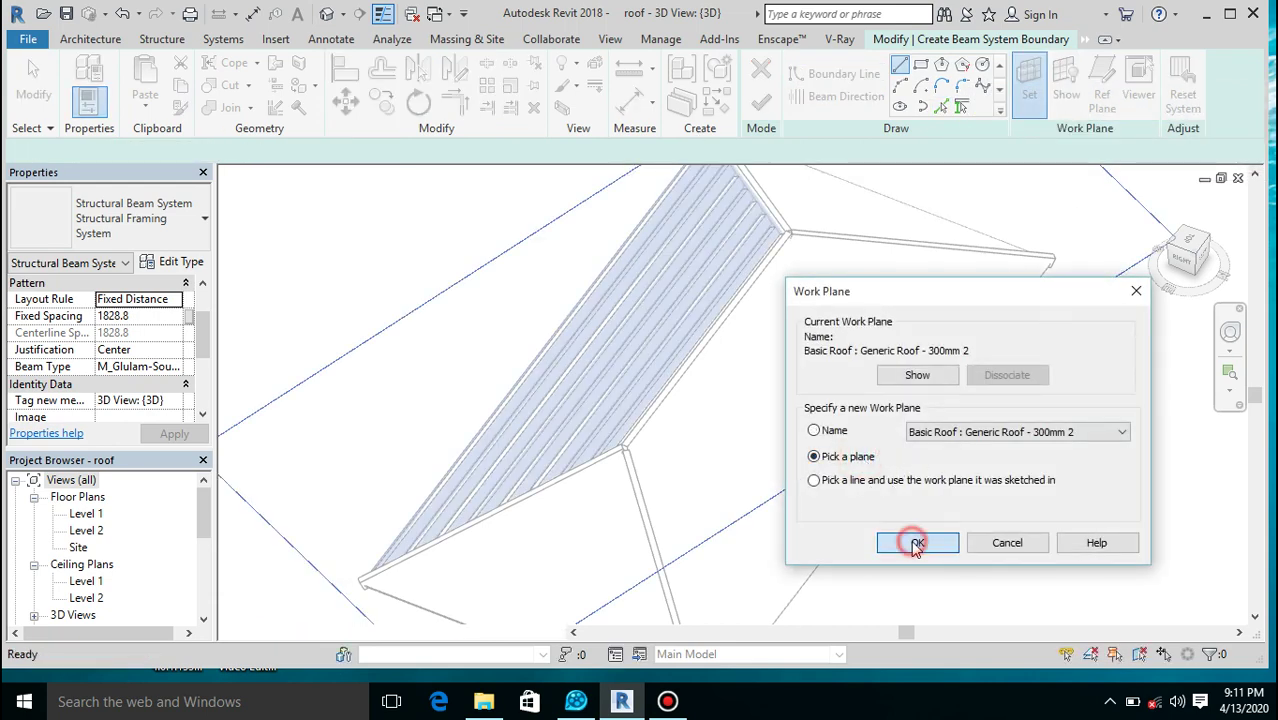
click(825, 545)
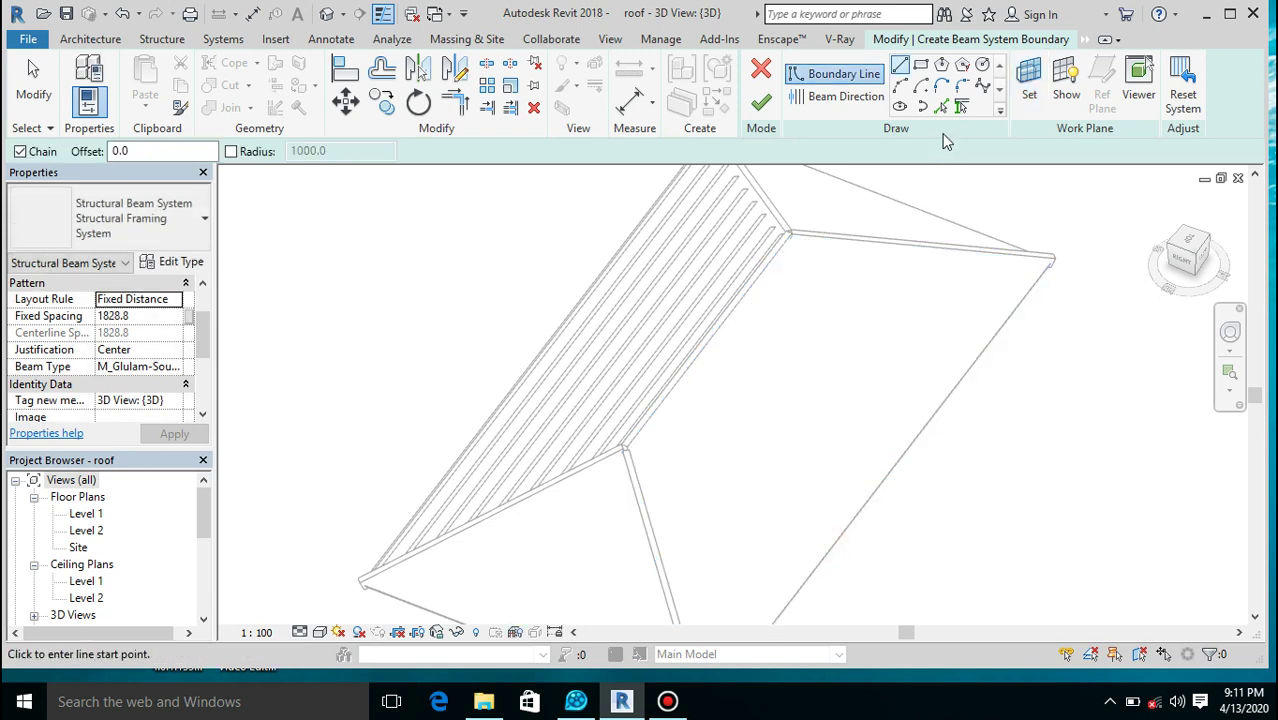
Pick the two hip beams, the ridge beam and the roof's eave edge as the new beam system's boundary and finish it.
click(942, 107)
click(891, 251)
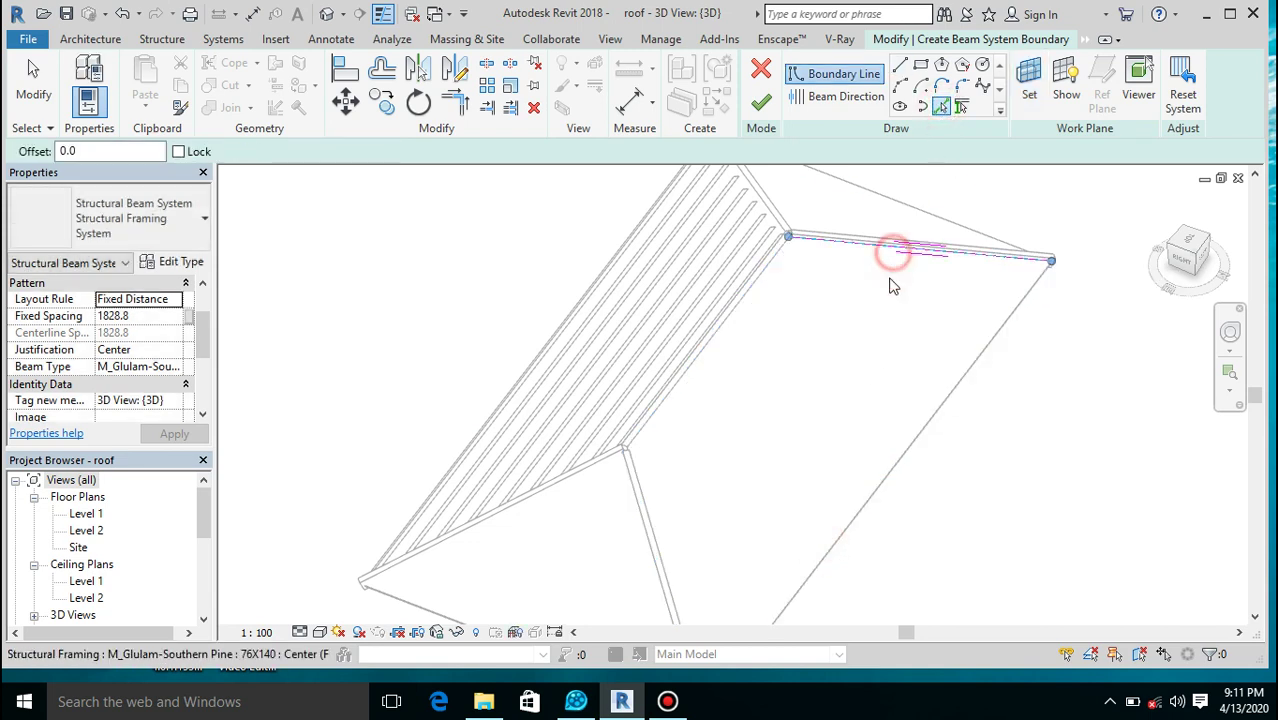
click(650, 428)
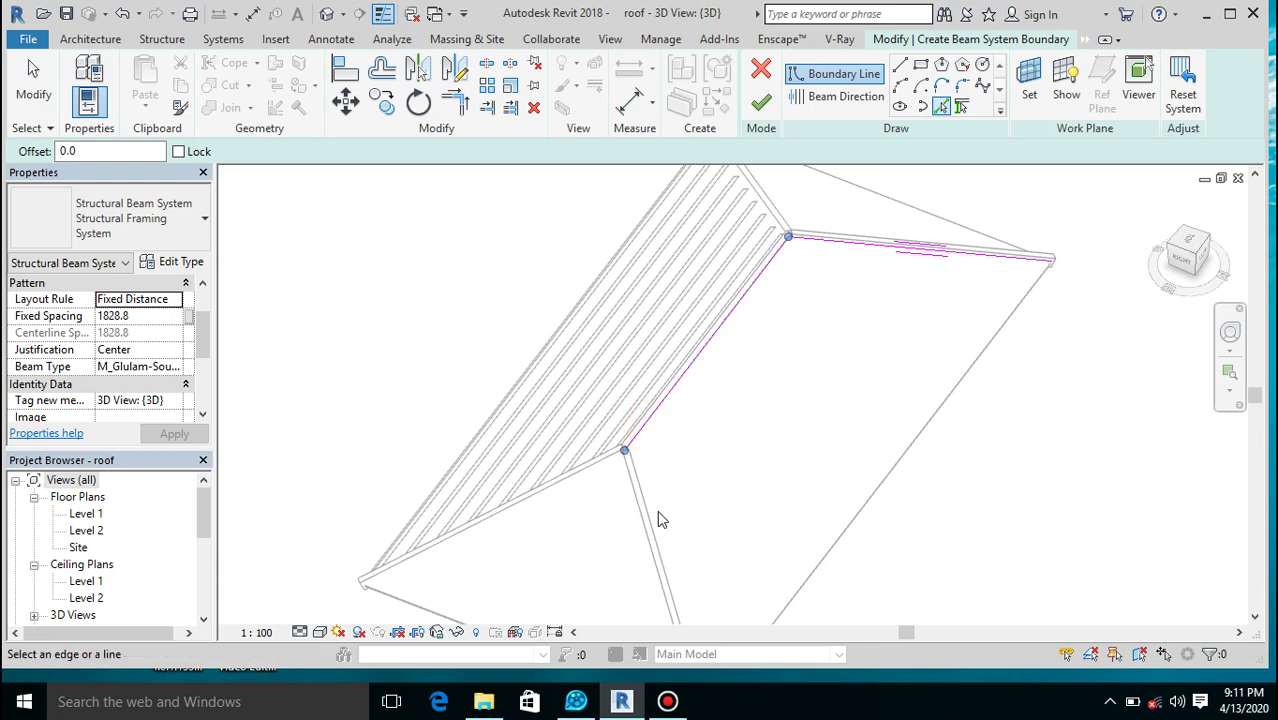
scroll(656, 526, up, 3)
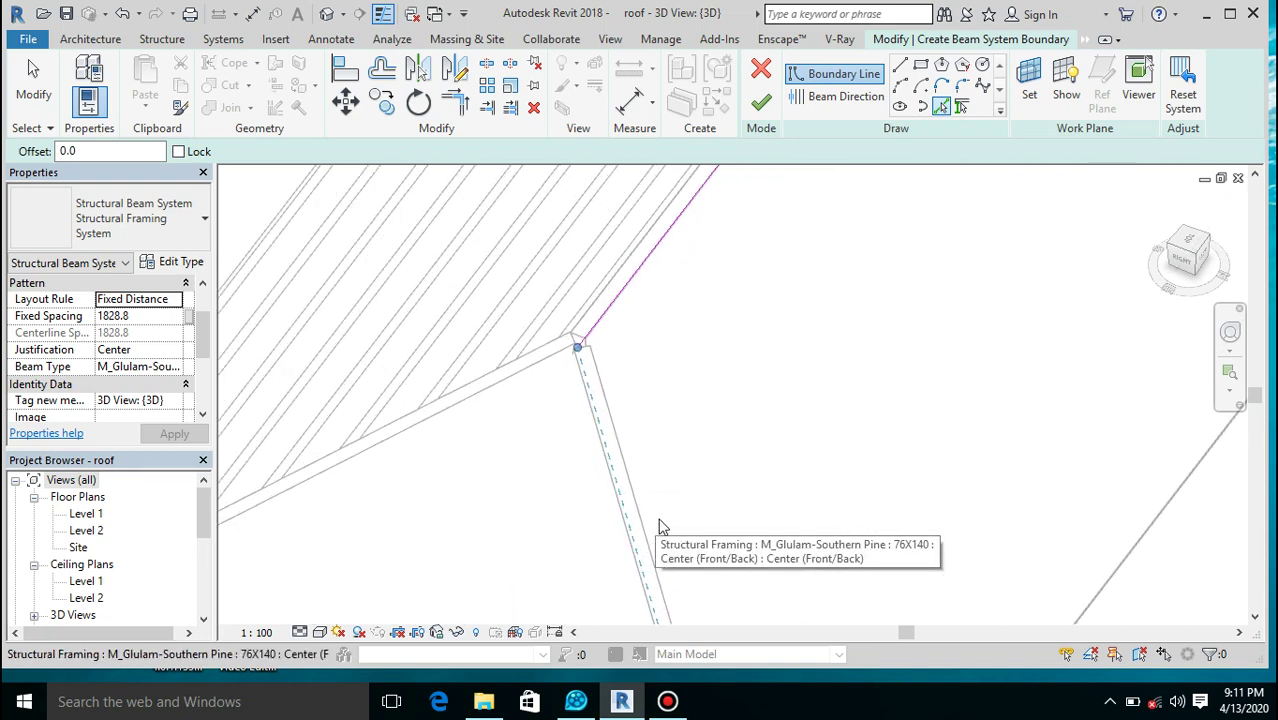
drag(1205, 262, 1179, 262)
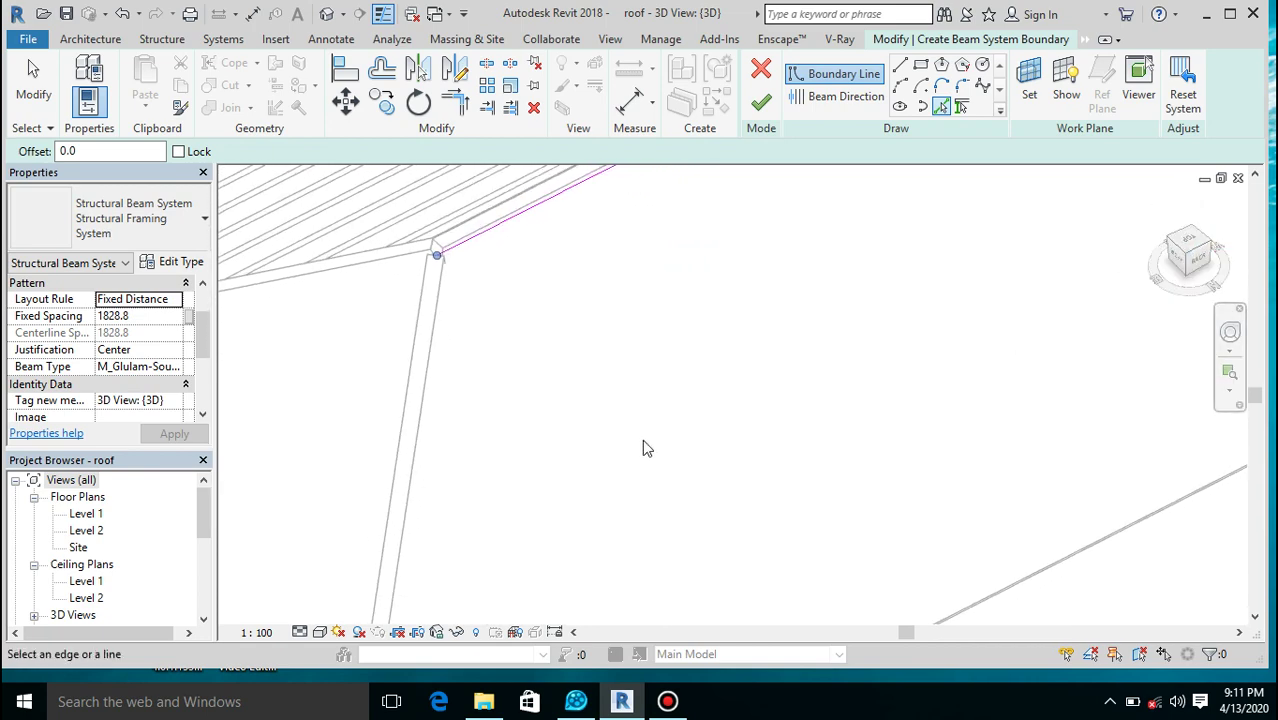
click(417, 485)
scroll(525, 387, up, 1)
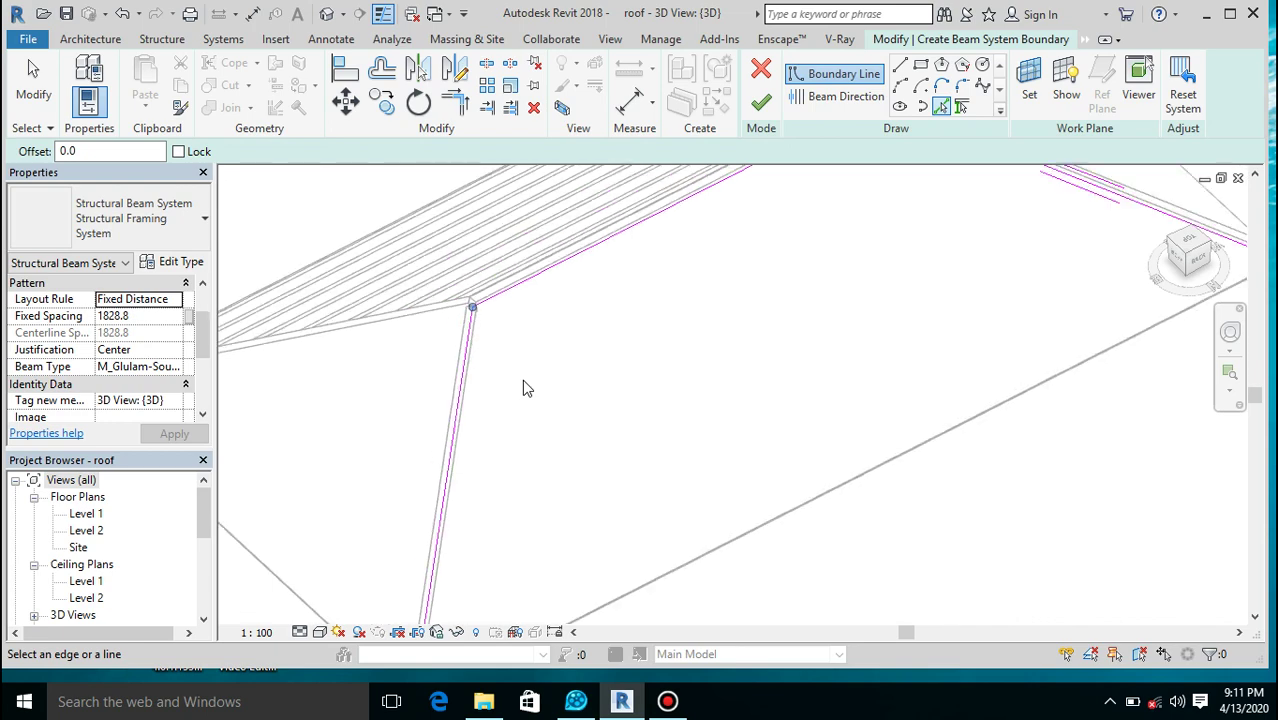
click(736, 537)
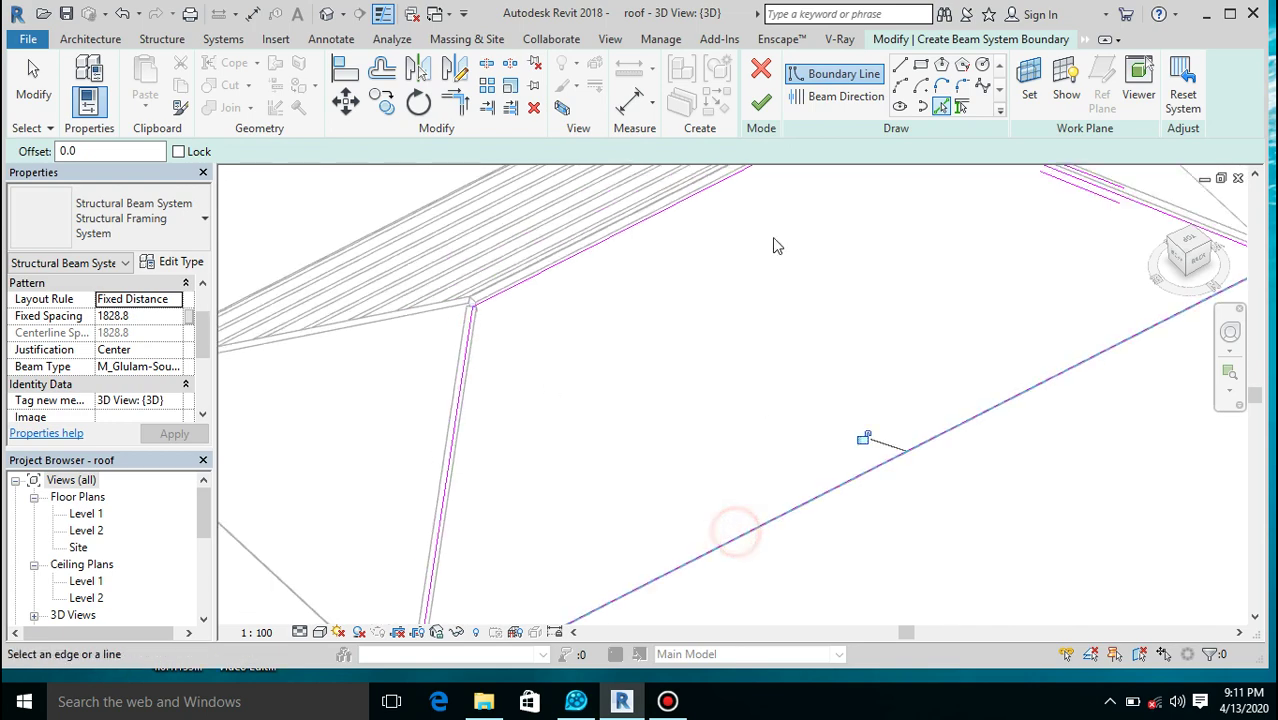
click(759, 106)
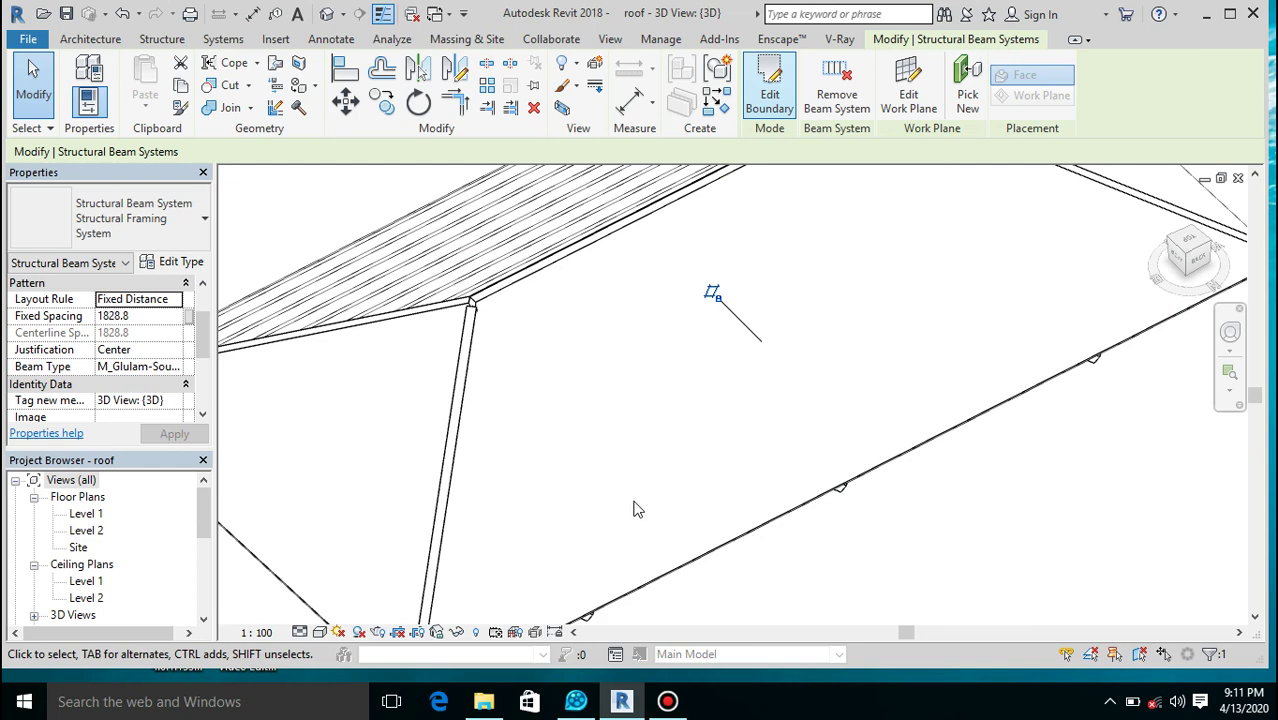
Edit the new beam system's boundary and draw a beam direction line parallel to the eave, between the two hip beams.
scroll(750, 487, down, 3)
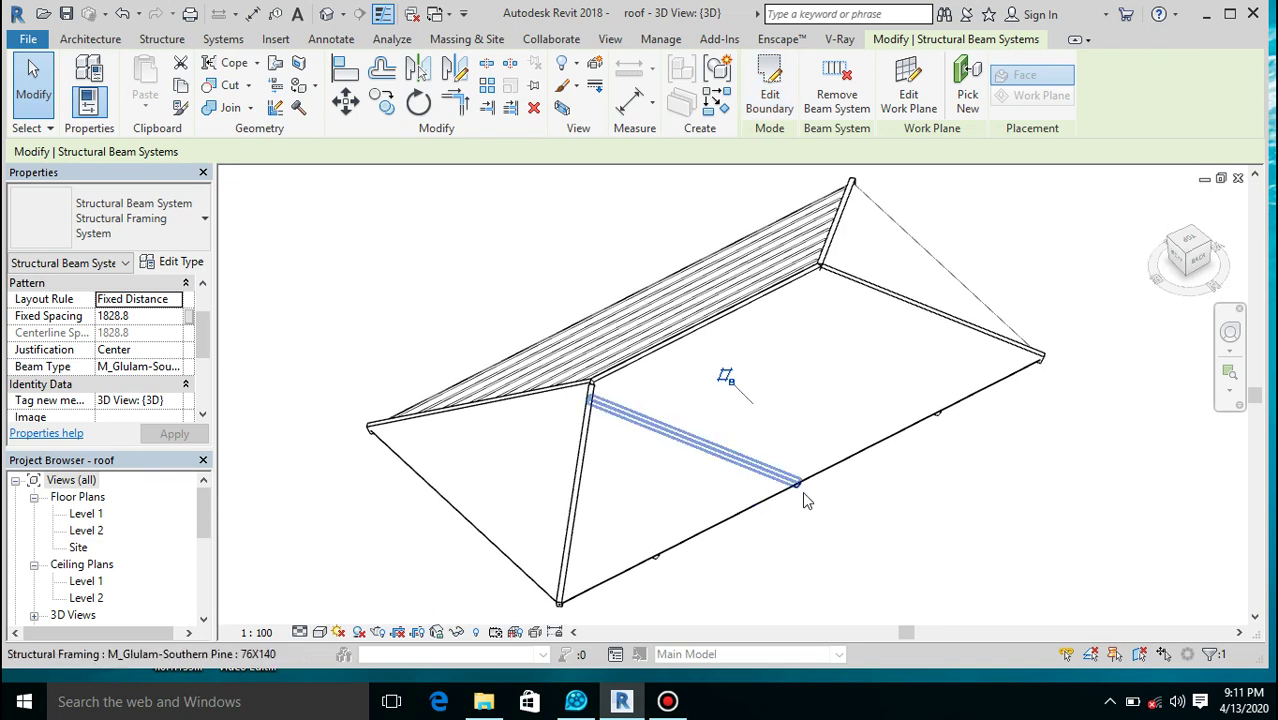
click(776, 505)
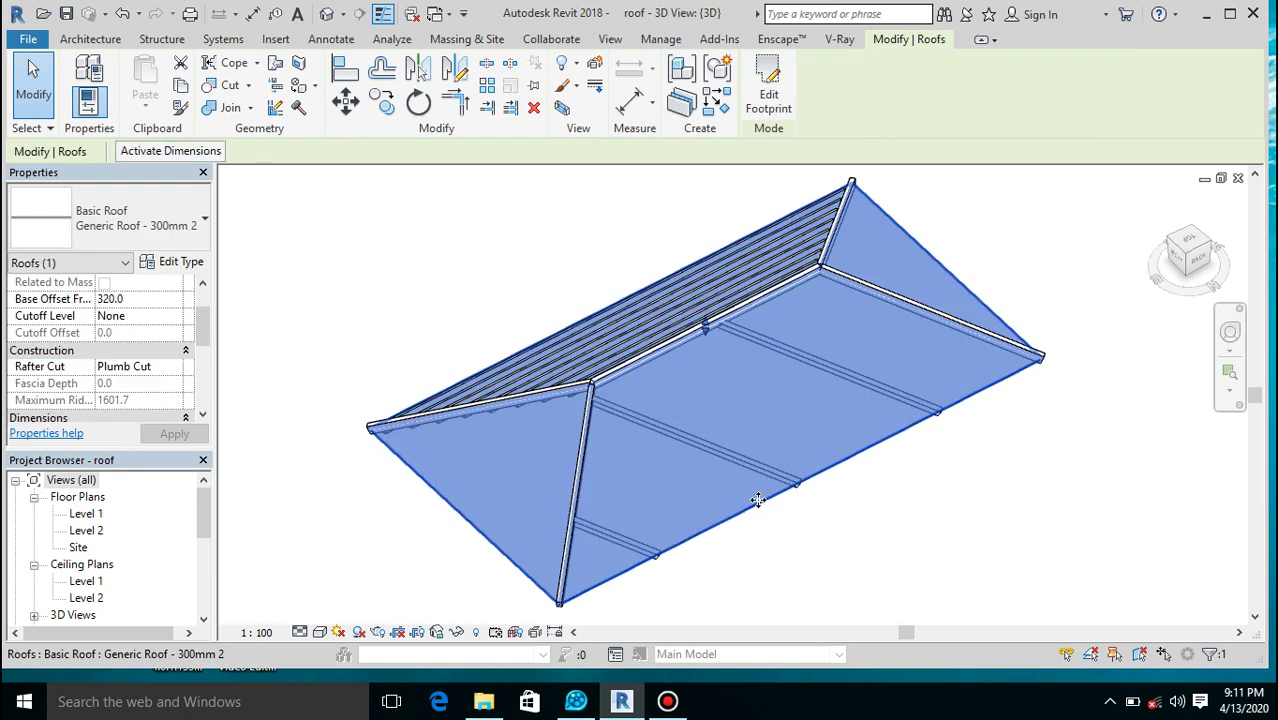
click(764, 500)
click(876, 530)
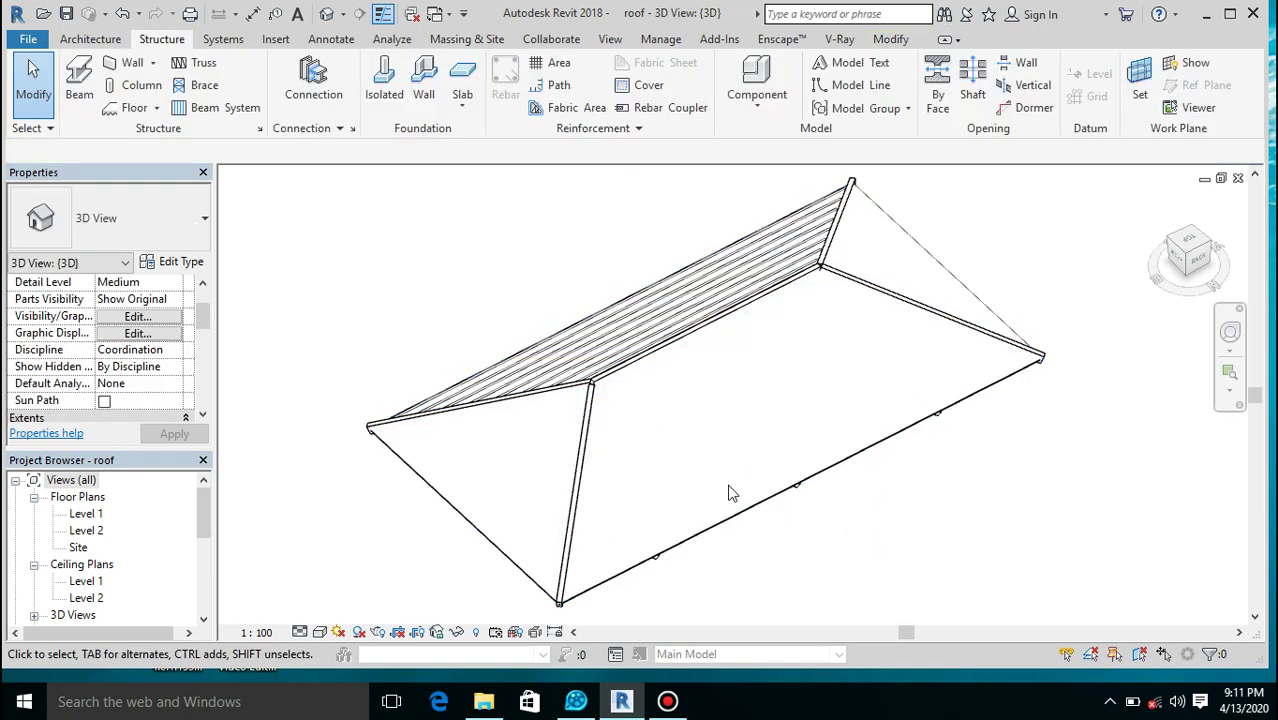
click(764, 508)
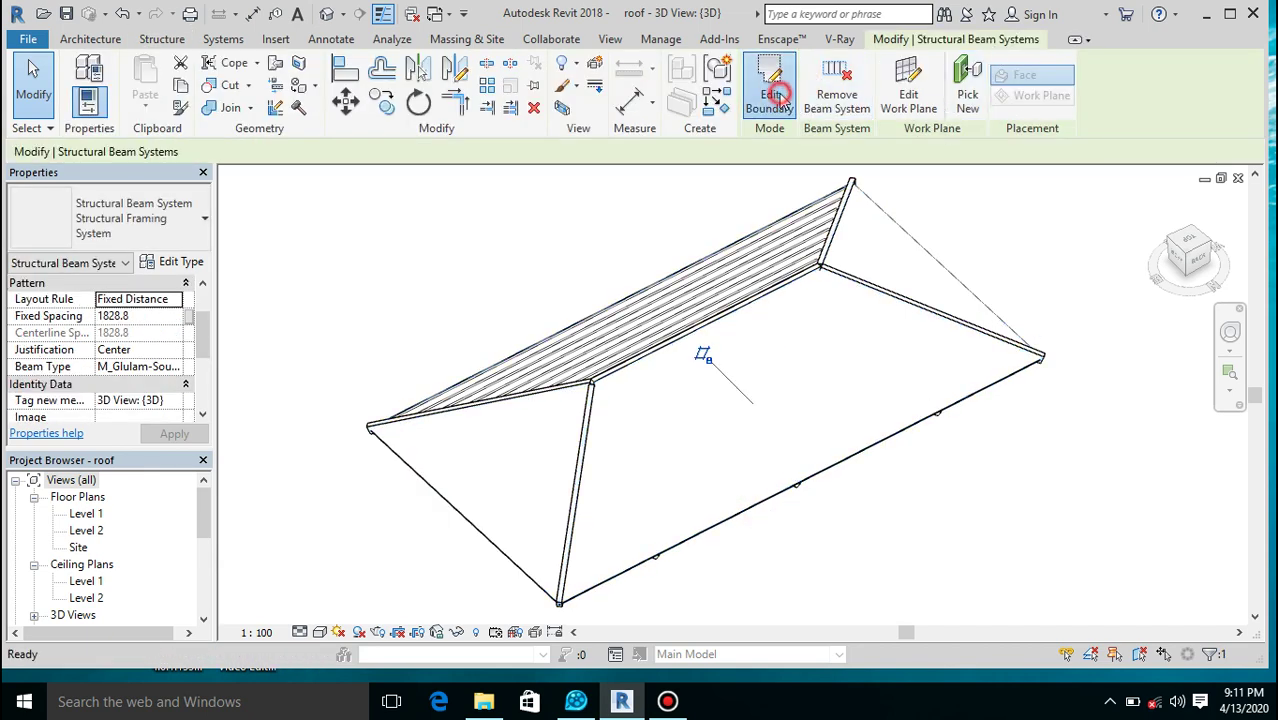
click(778, 94)
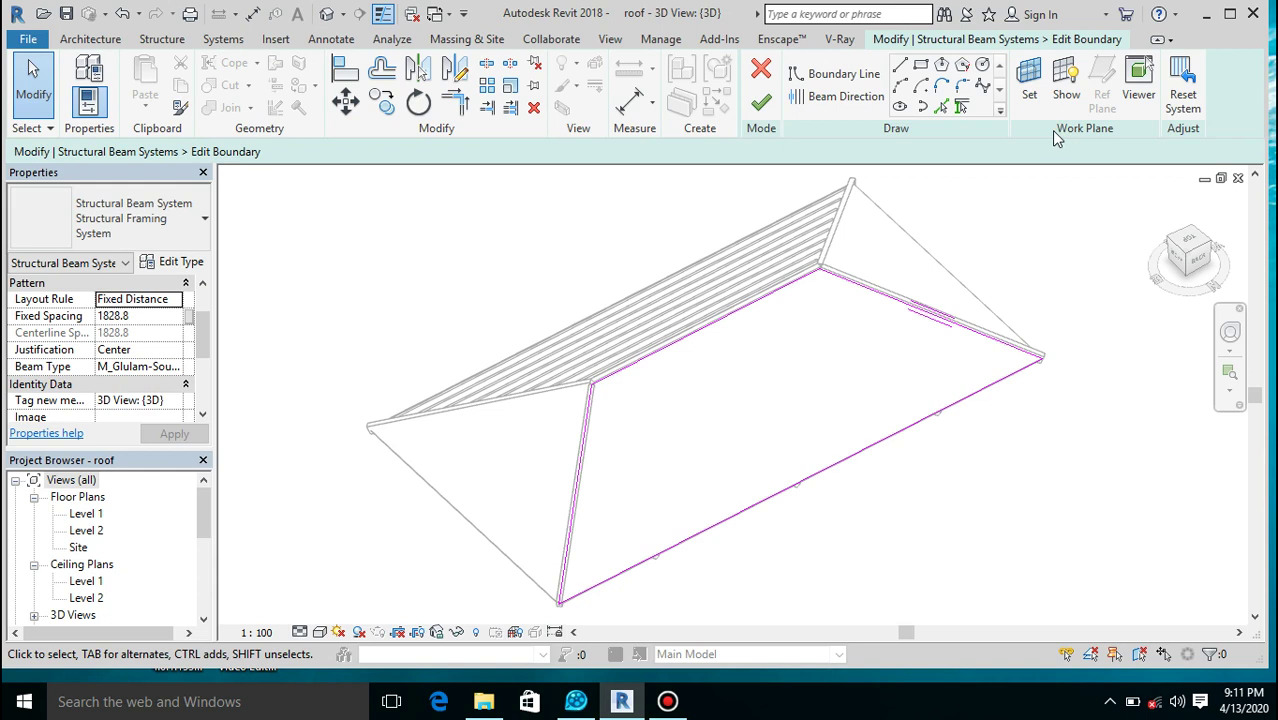
click(830, 97)
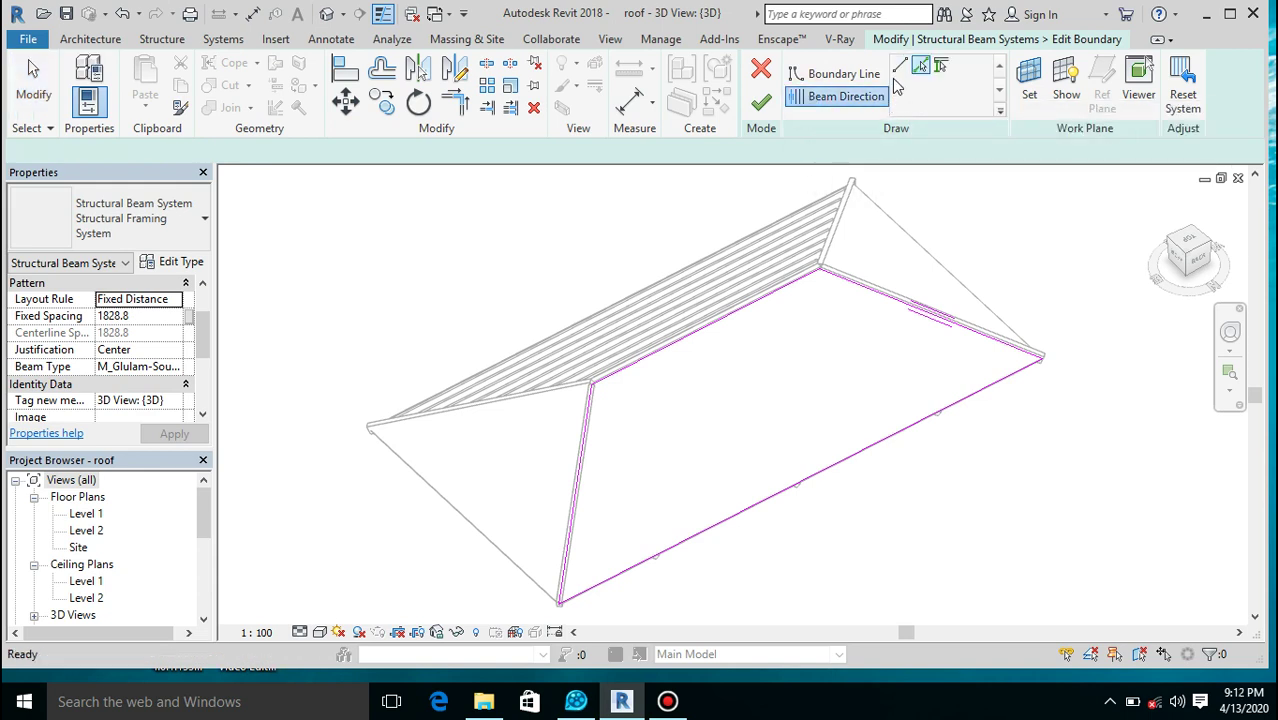
click(899, 67)
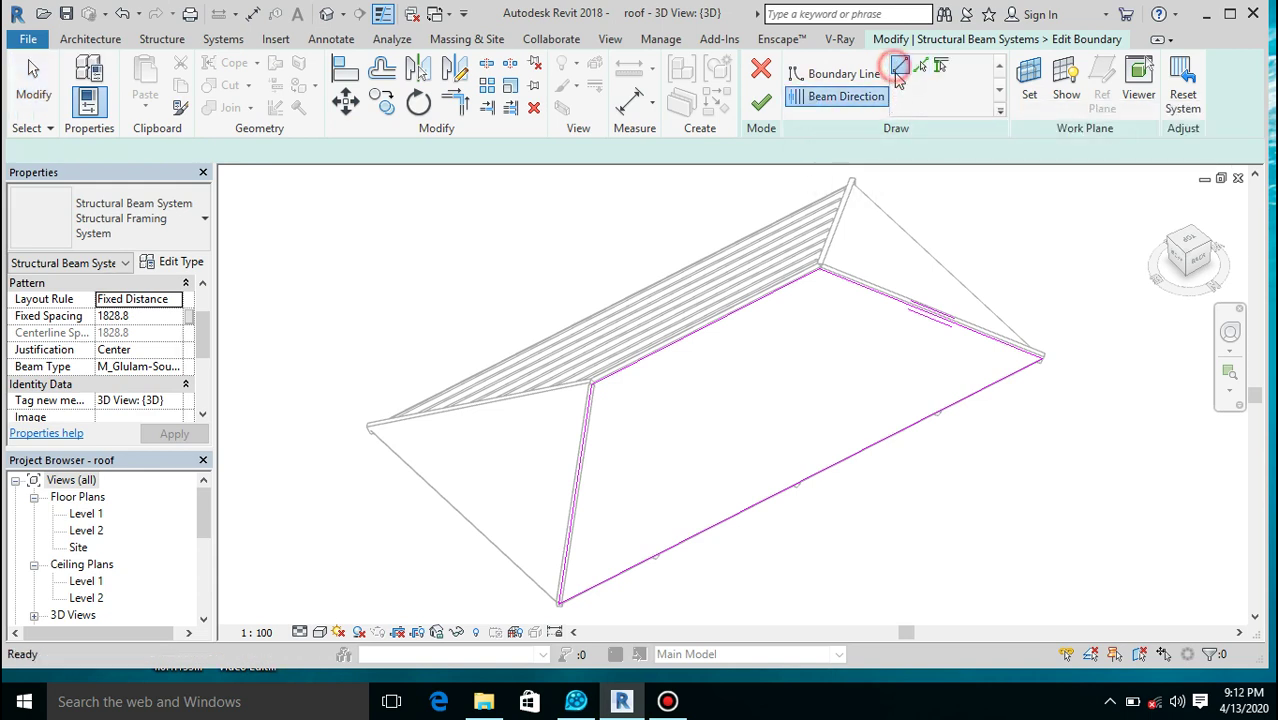
click(567, 494)
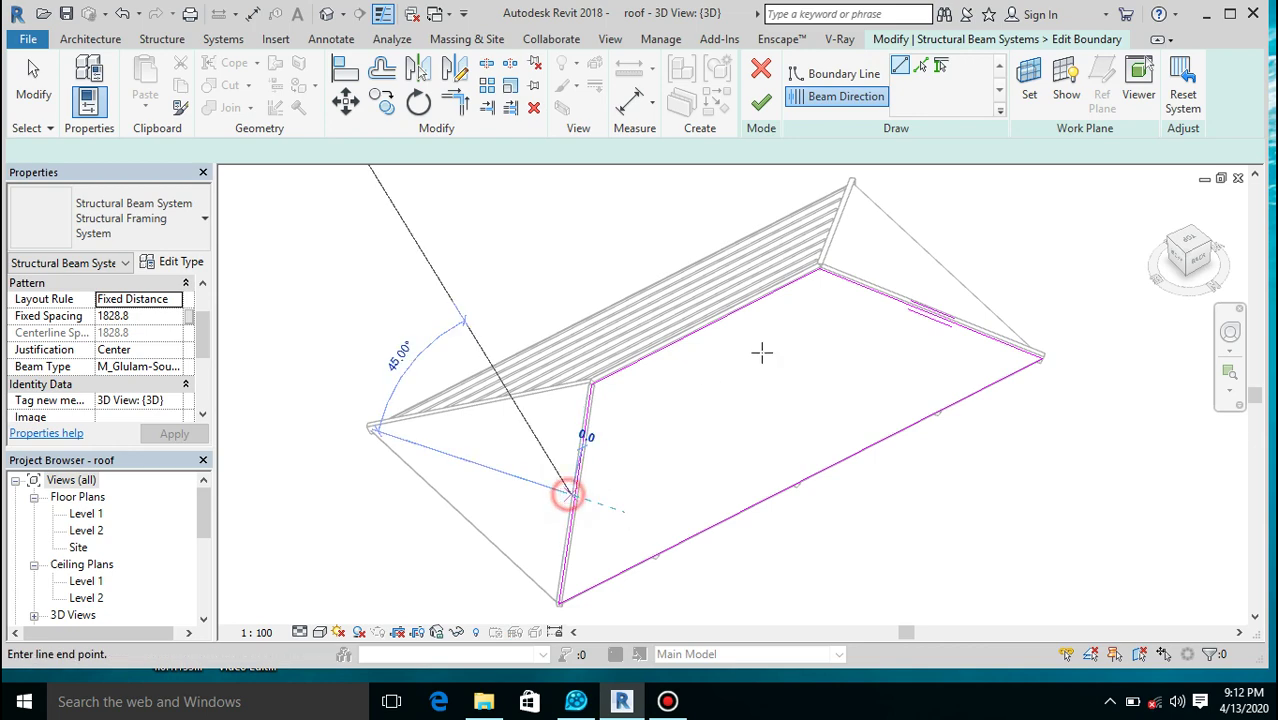
click(921, 310)
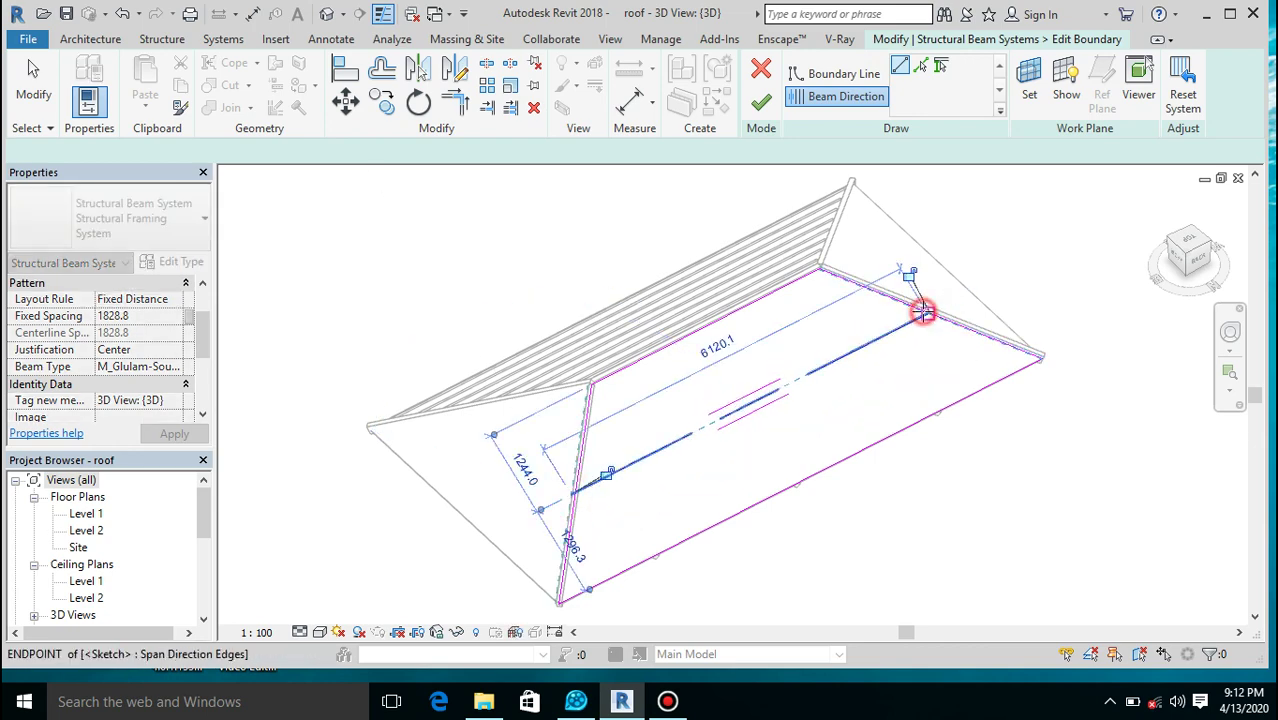
click(761, 101)
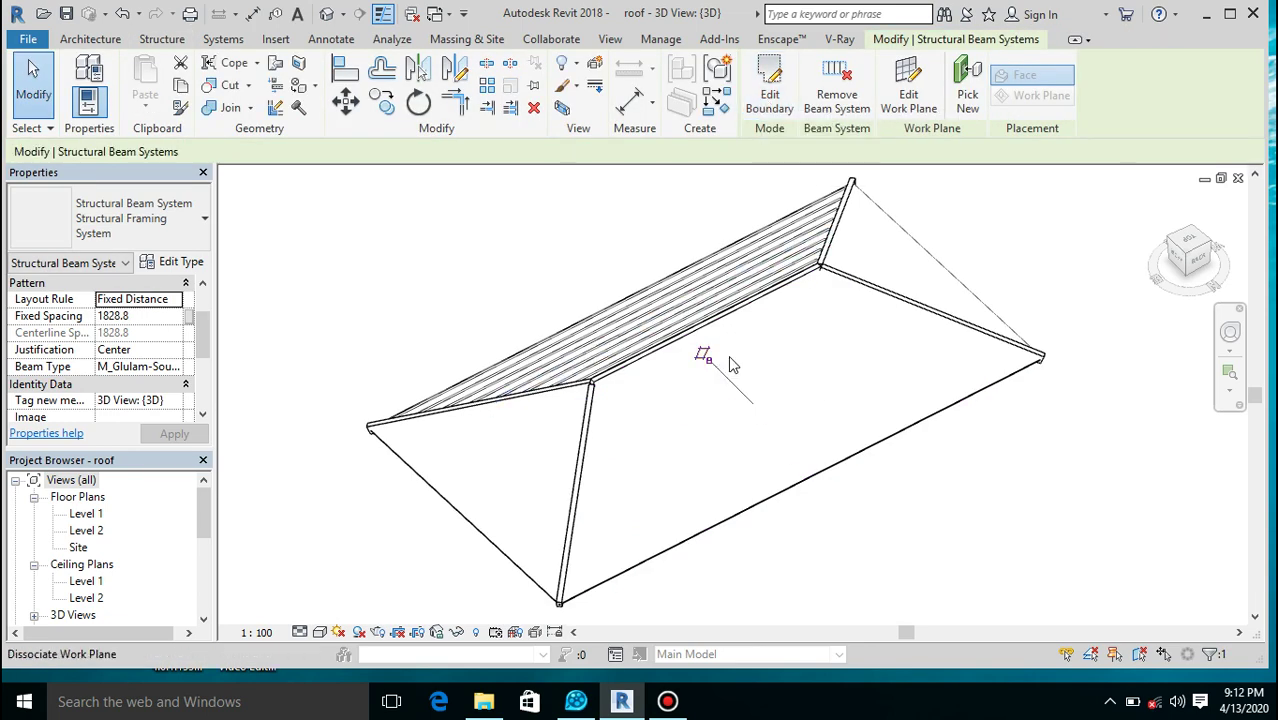
Set the z Justification of the single beam on the newly framed slope to Bottom.
mouse_move(853, 335)
shift+middle_down()
mouse_move(770, 345)
mouse_move(925, 515)
shift+middle_up()
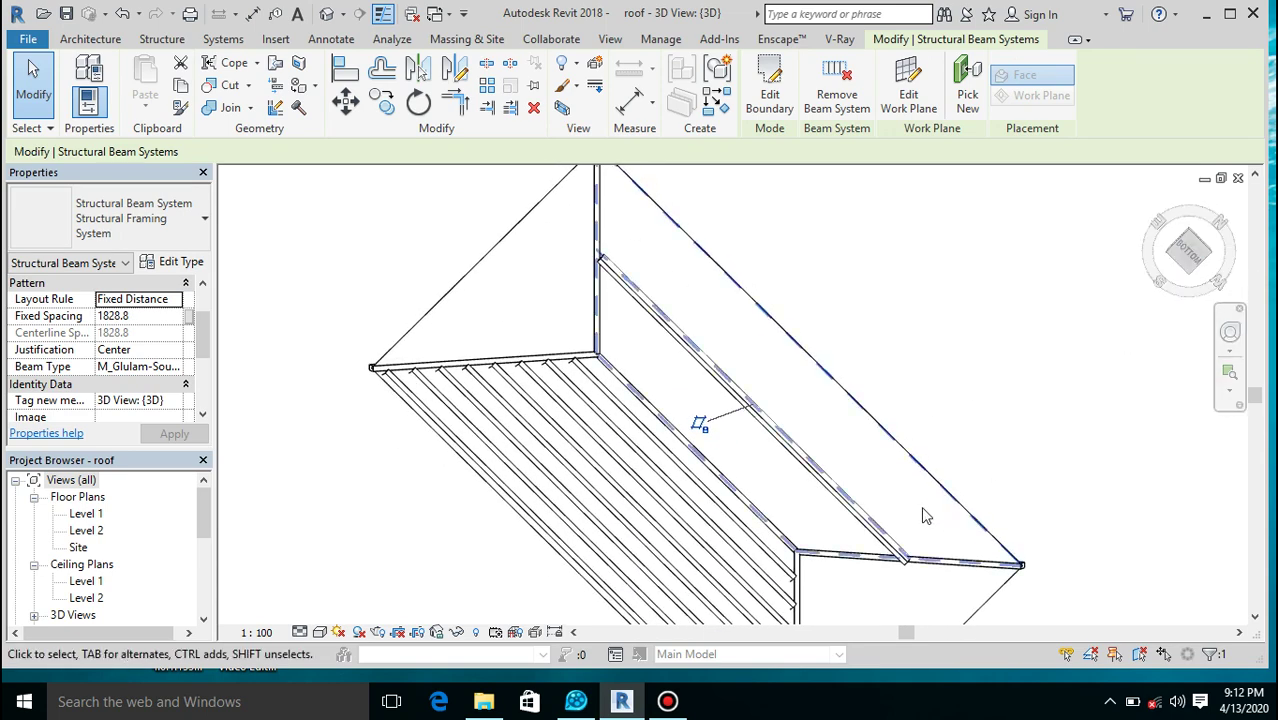
click(853, 508)
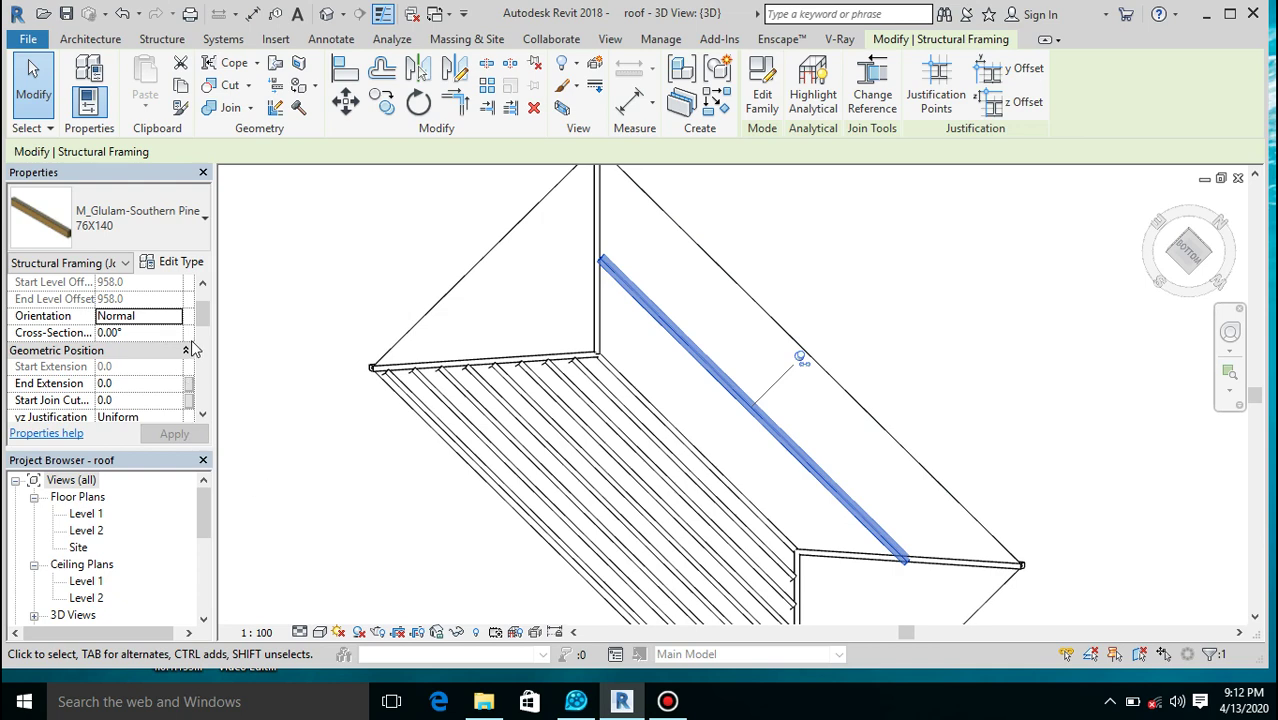
click(203, 332)
click(141, 394)
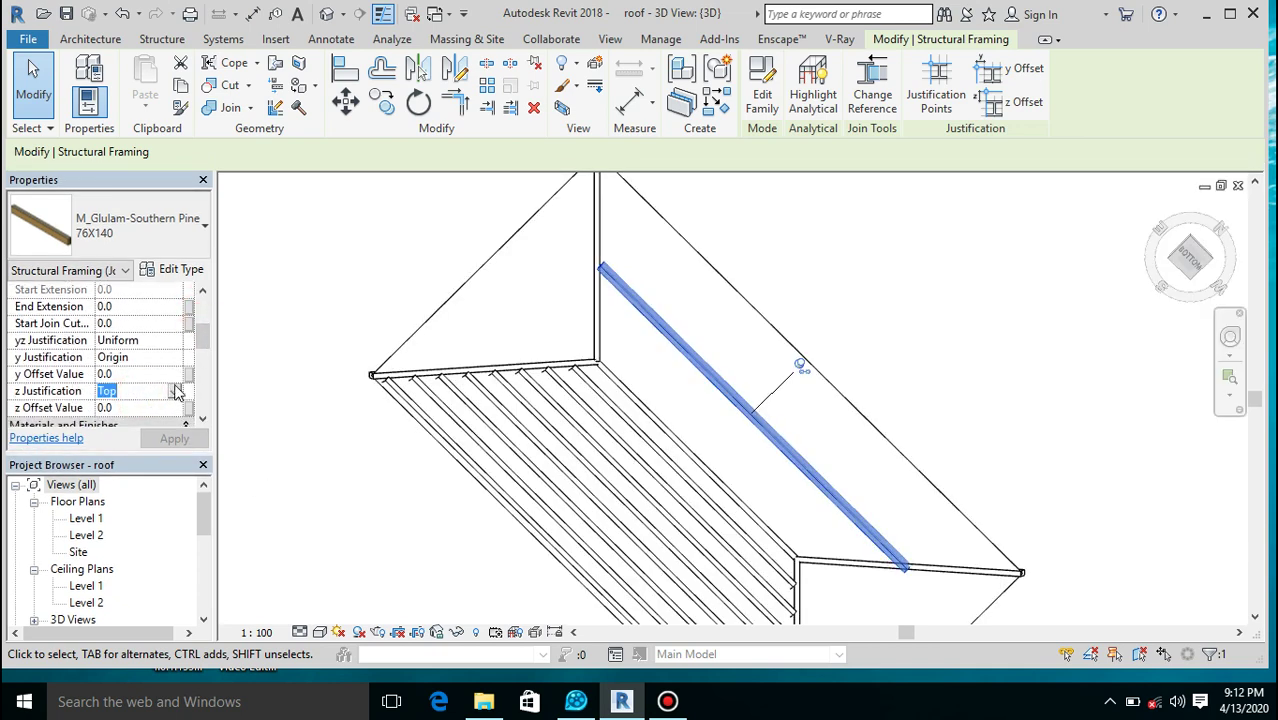
click(175, 391)
click(127, 440)
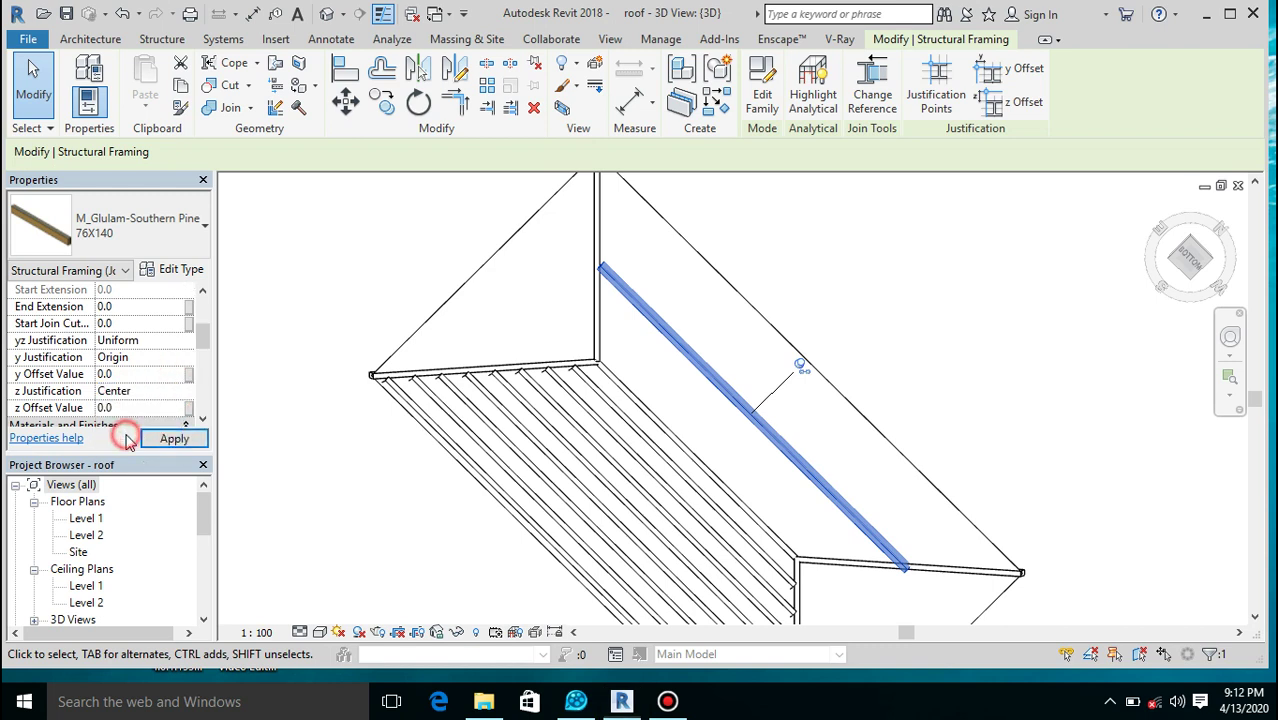
click(175, 391)
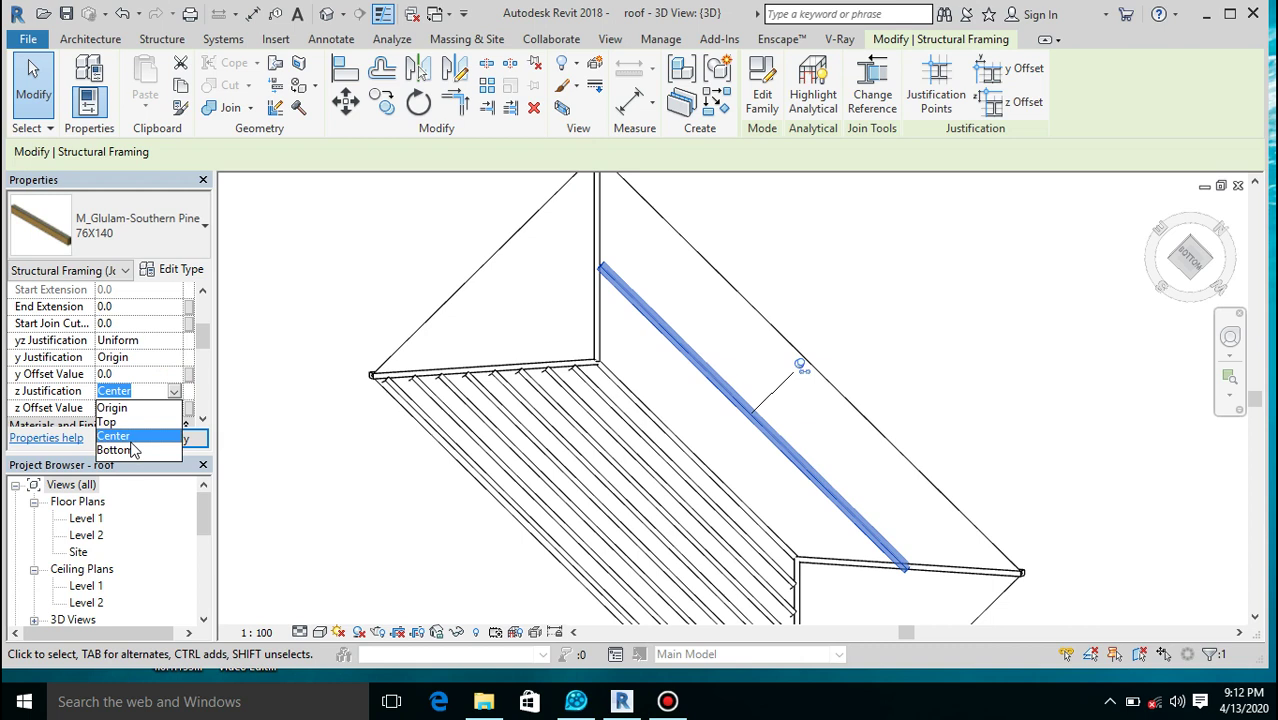
click(115, 450)
click(173, 440)
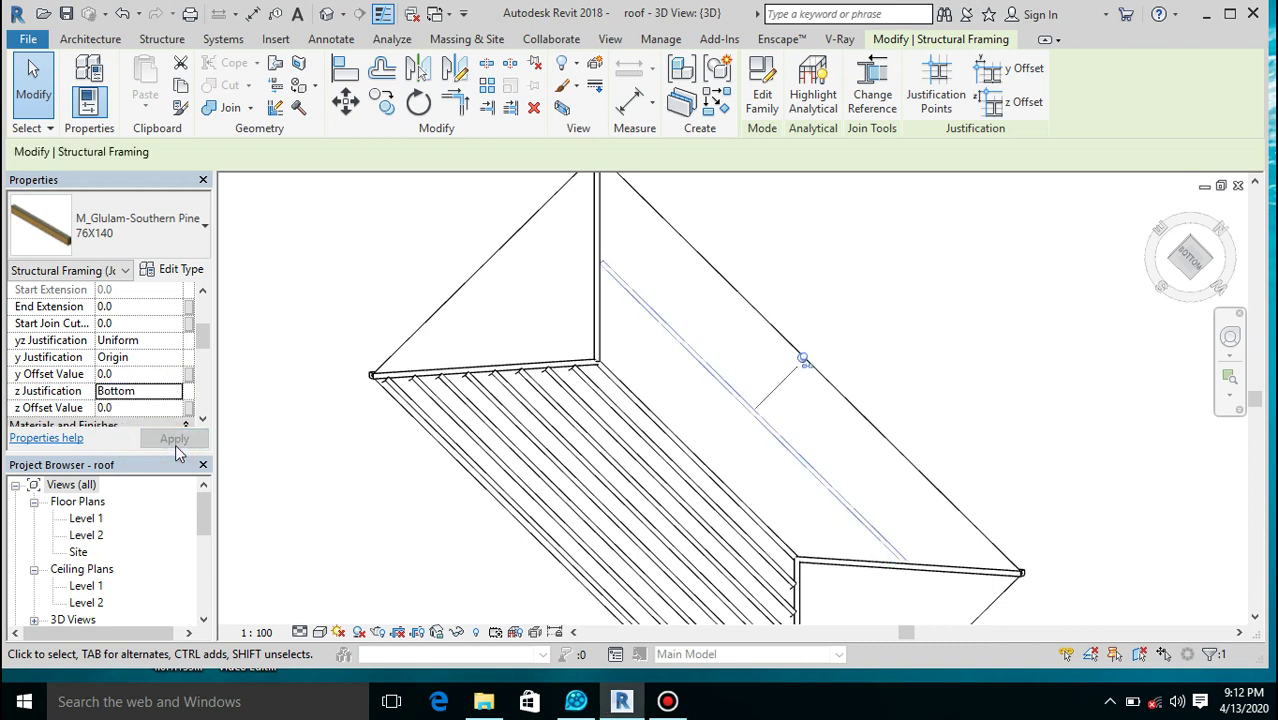
Change the single beam's type to M_Glulam-Southern Pine 76X140 2 and view the roof from above.
click(190, 233)
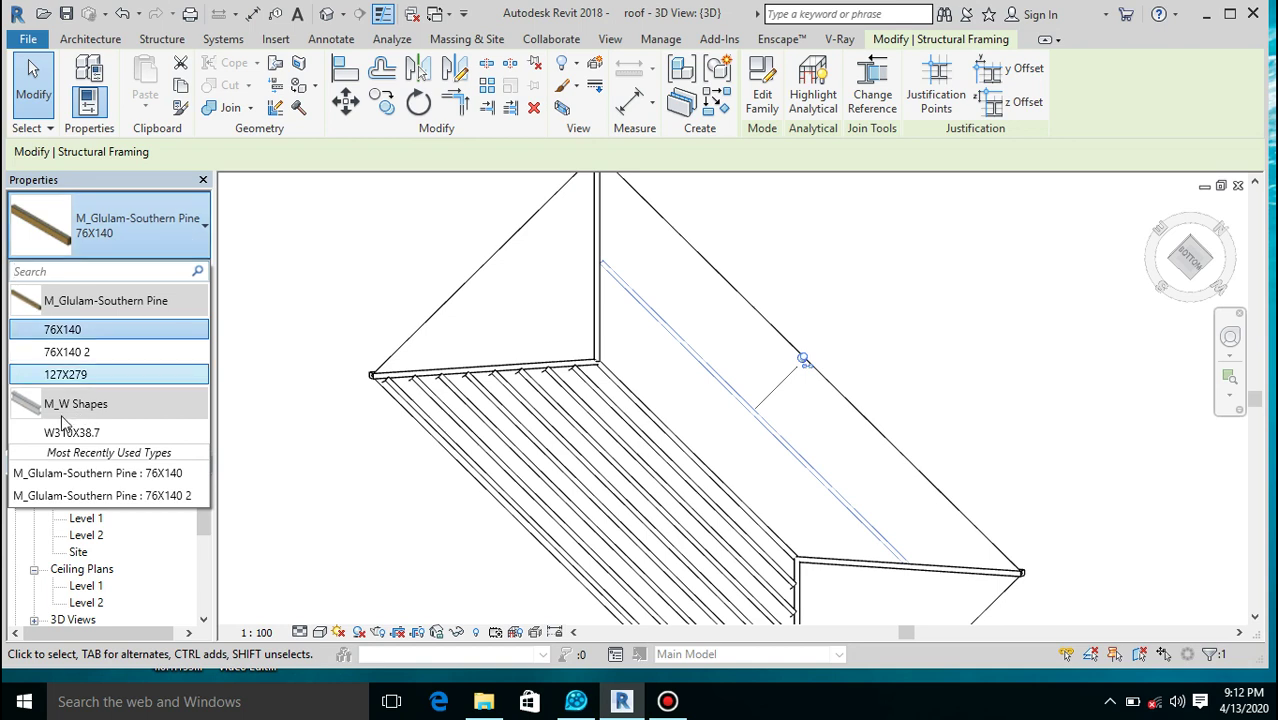
click(93, 353)
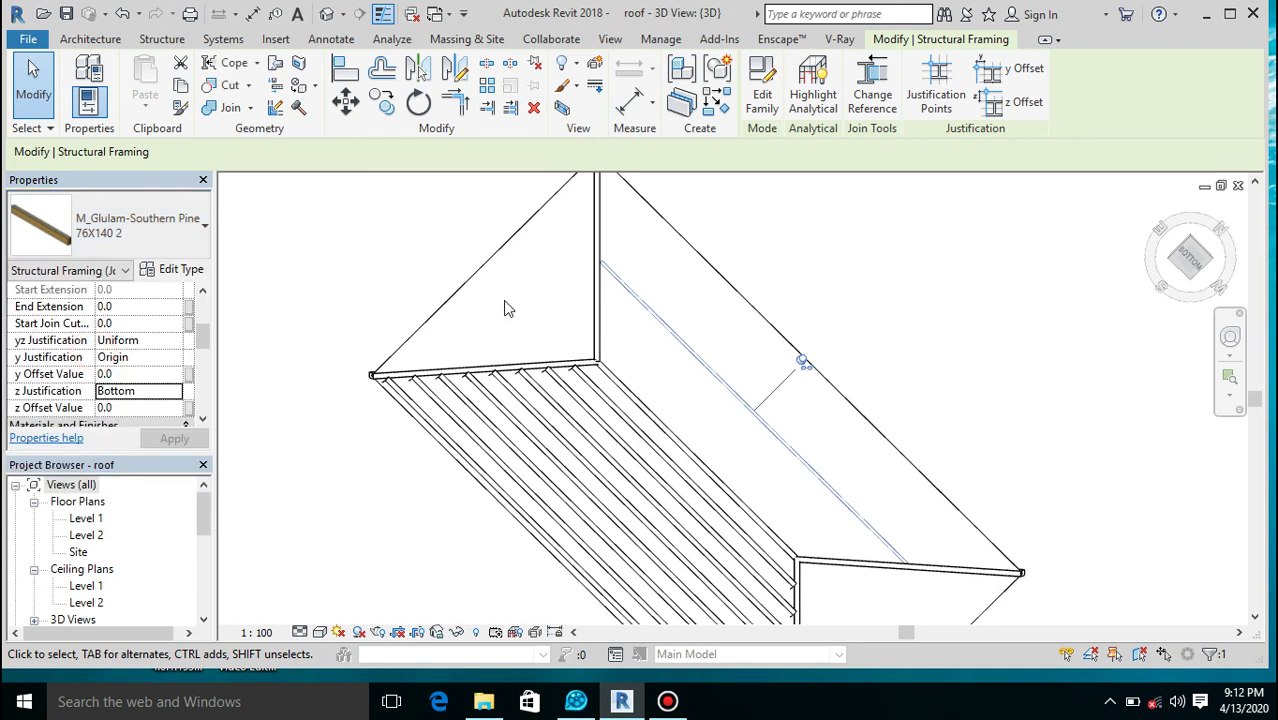
click(1162, 213)
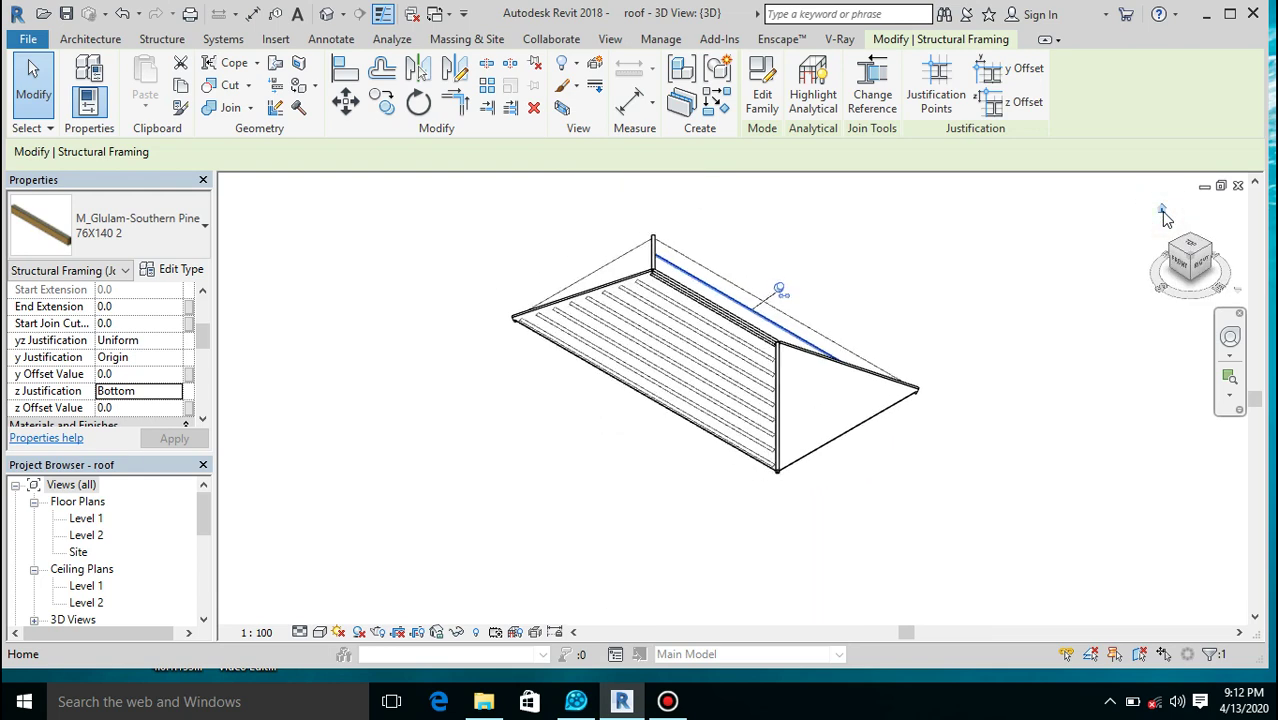
click(1195, 270)
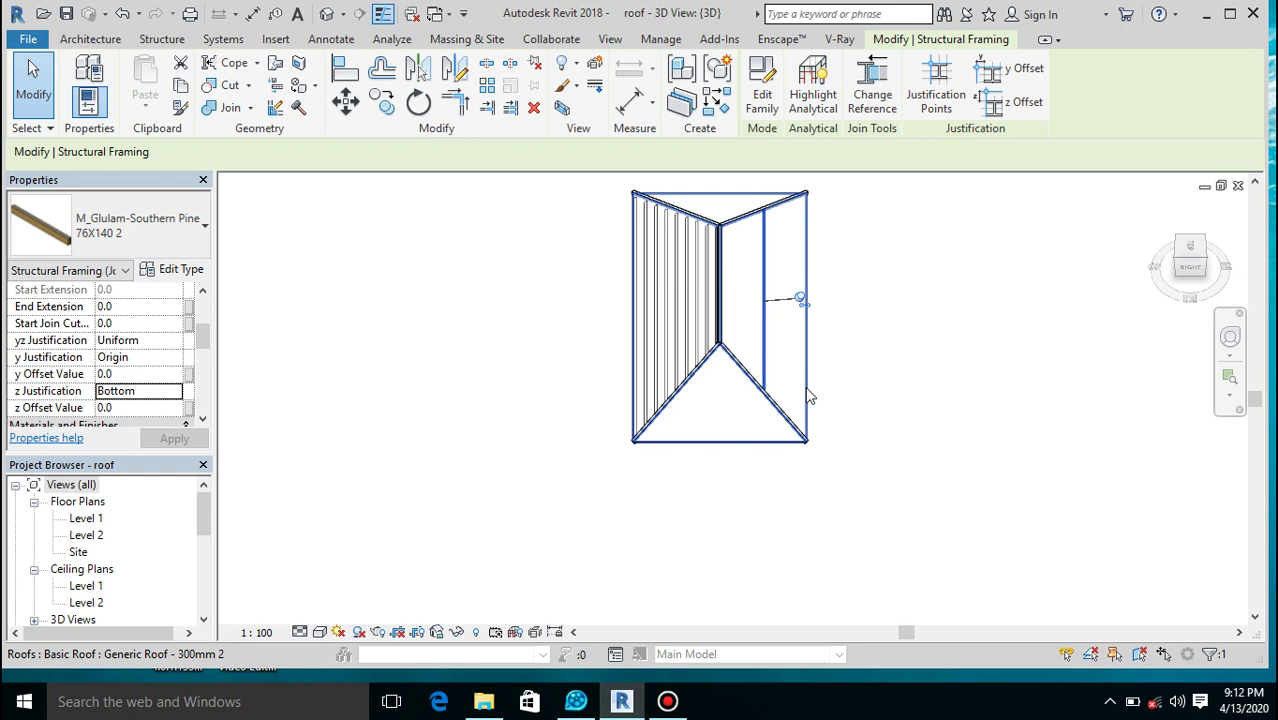
Set the new beam system's fixed spacing to 300 mm and inspect its beams from below.
click(812, 397)
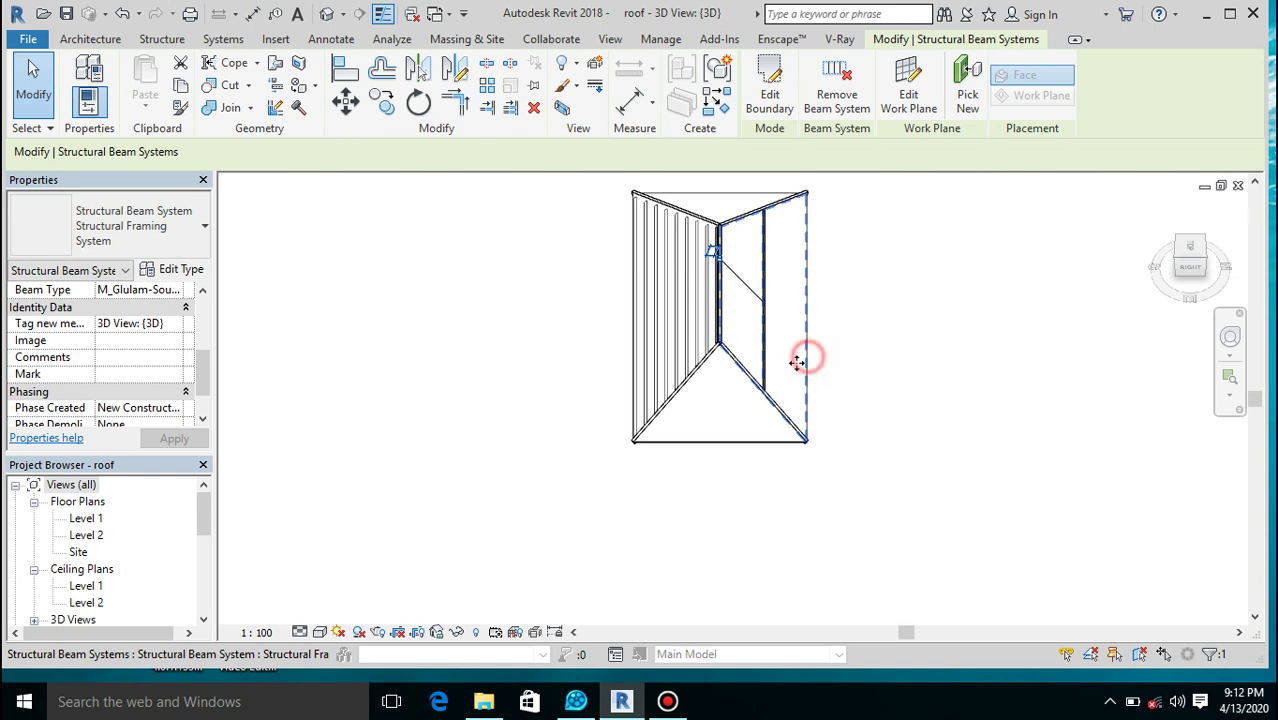
drag(203, 370, 197, 270)
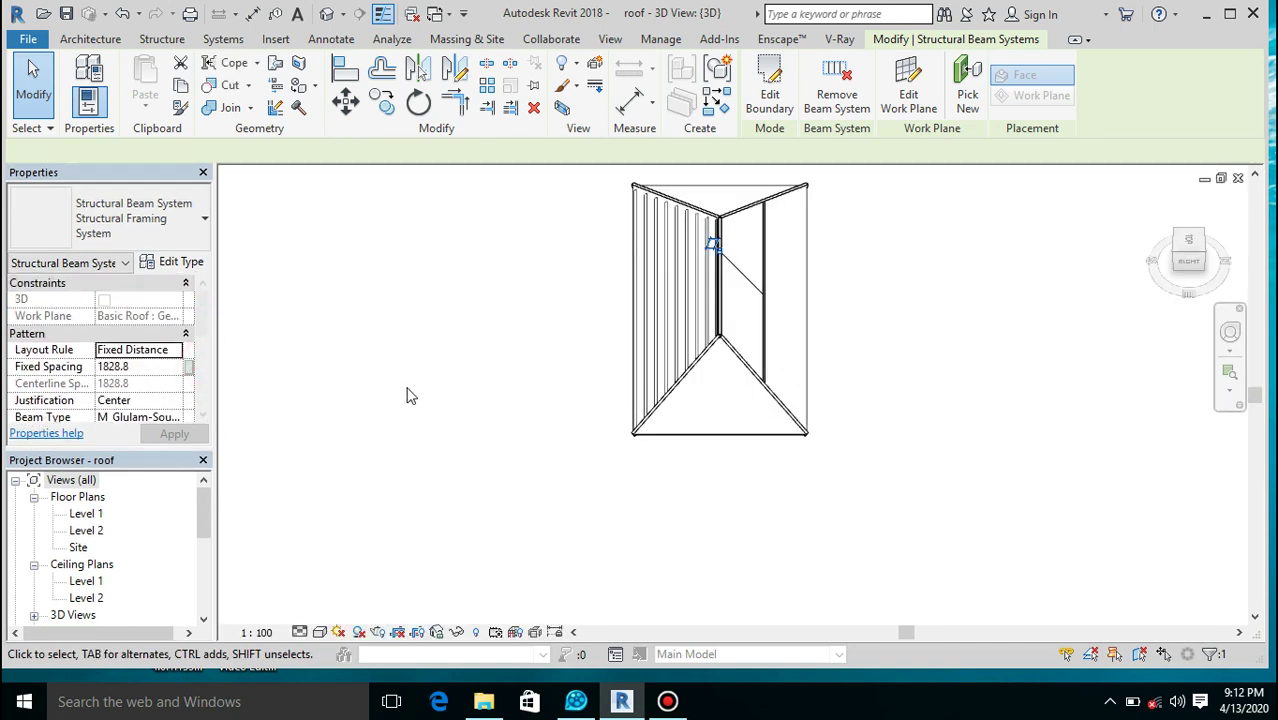
click(174, 367)
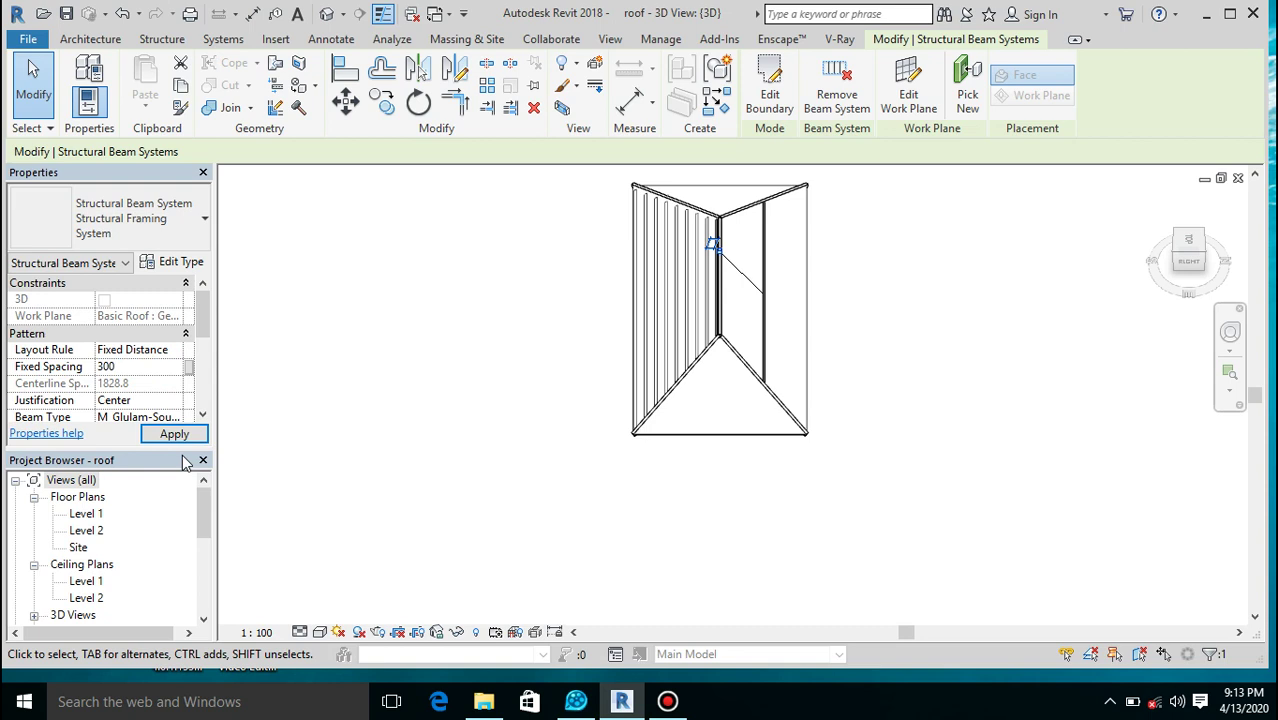
click(176, 435)
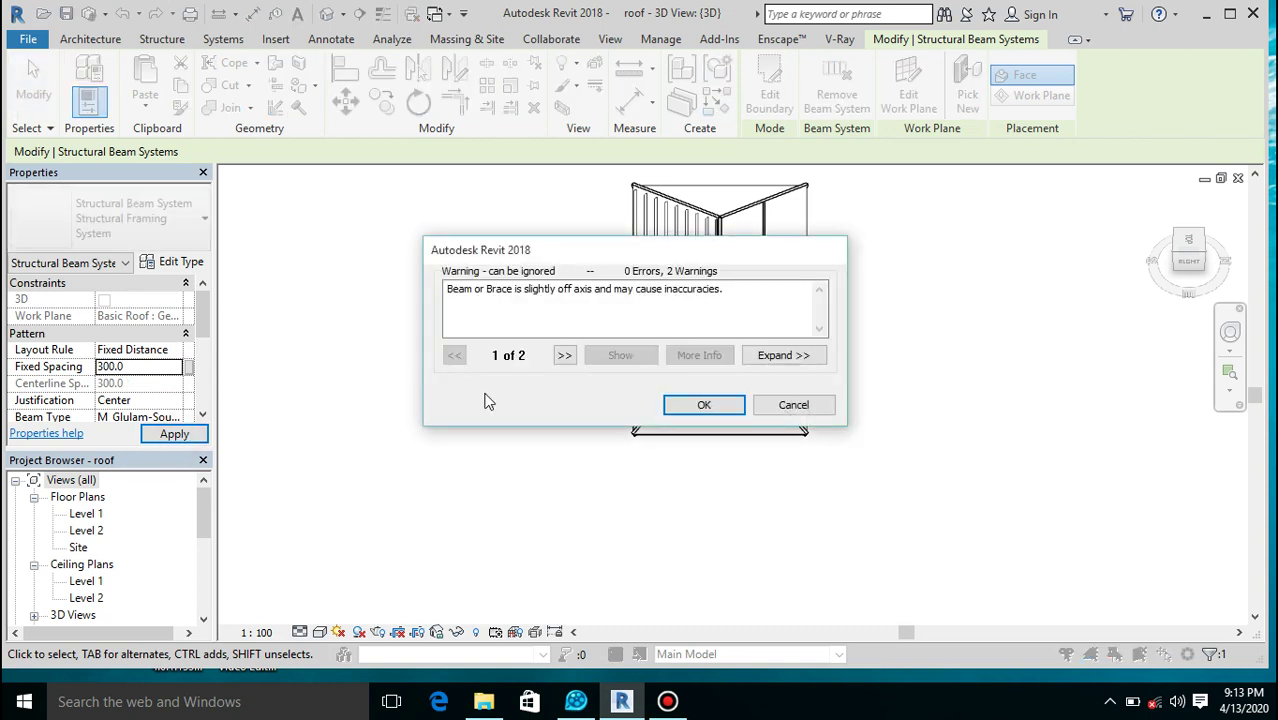
click(702, 403)
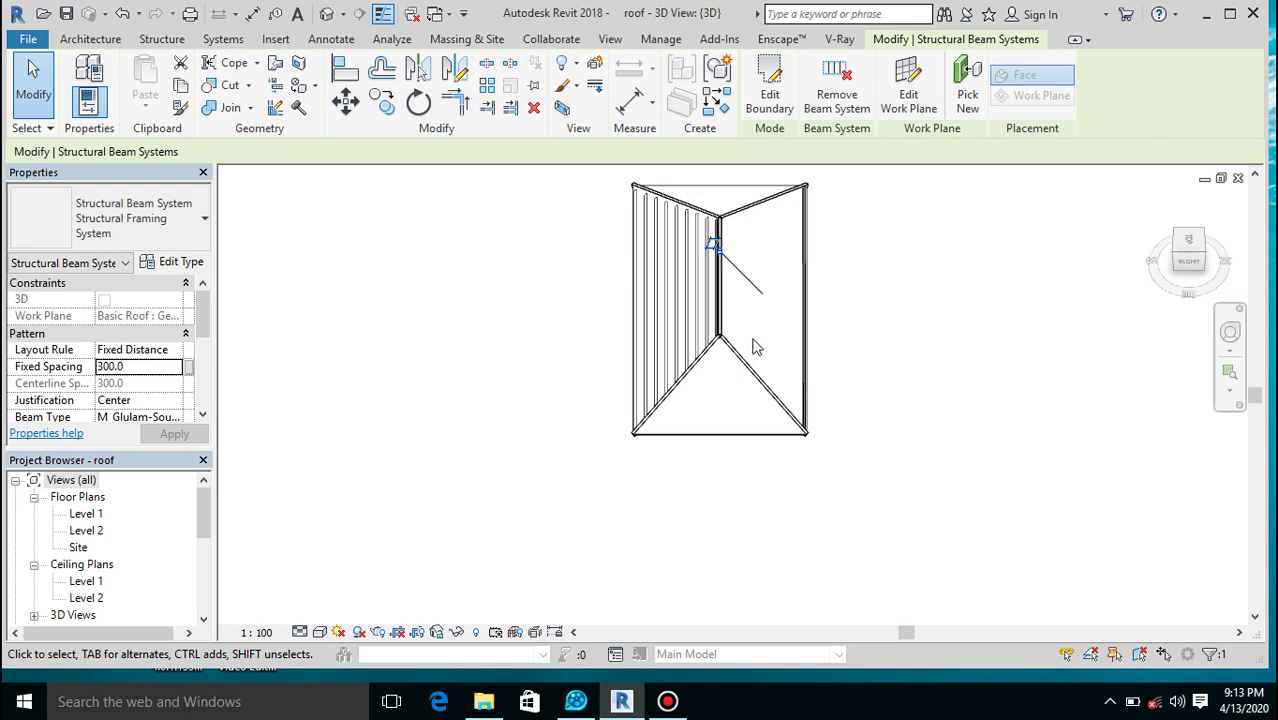
click(1186, 262)
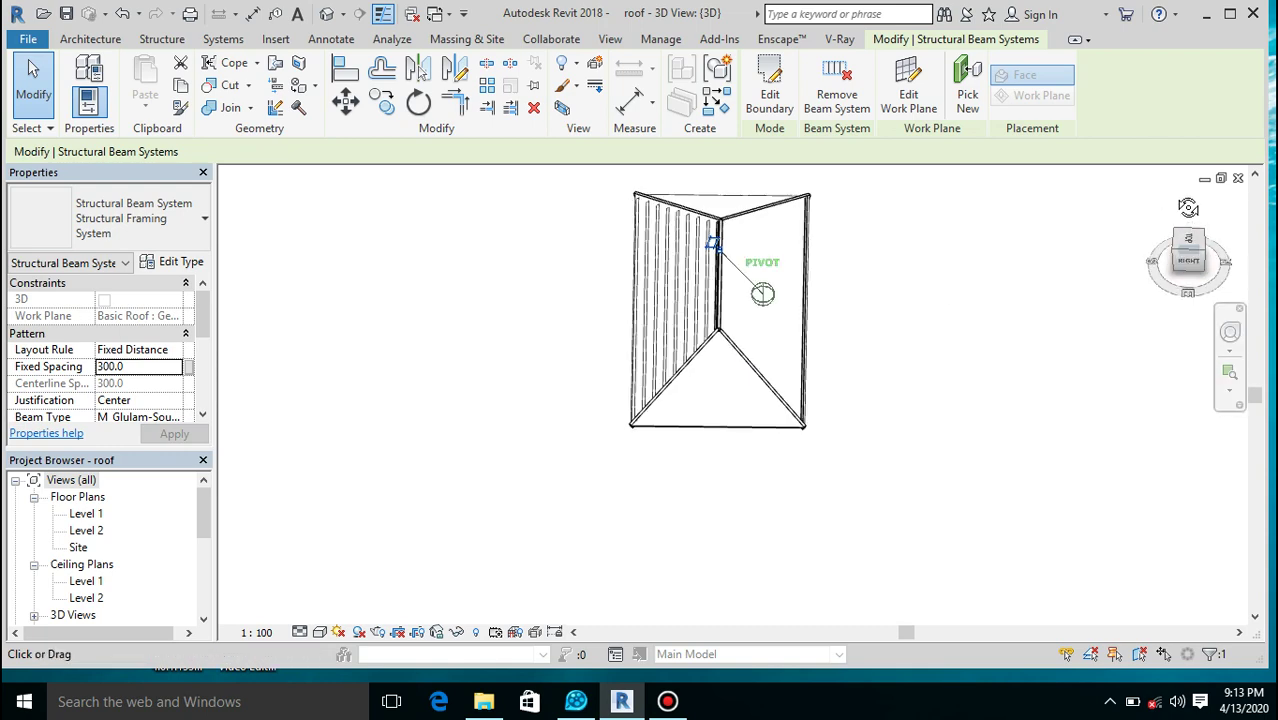
shift+middle_drag(720, 300, 760, 320)
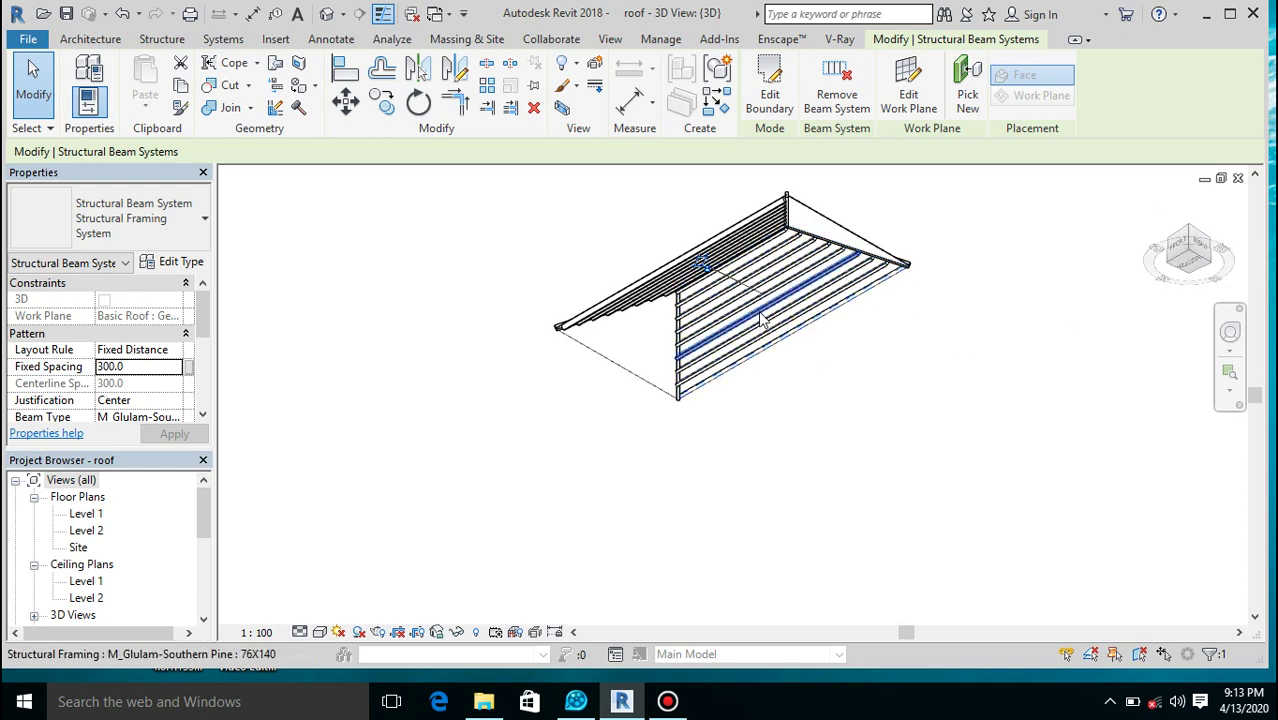
scroll(762, 320, up, 3)
scroll(760, 320, up, 2)
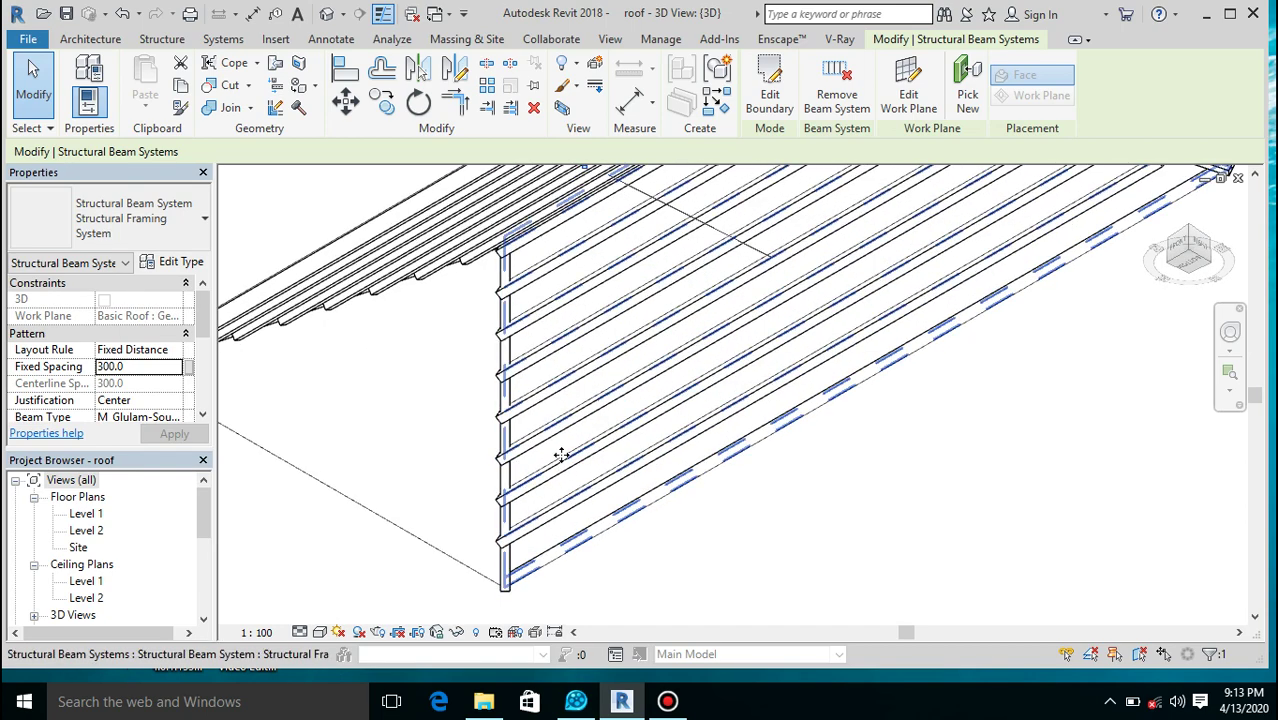
Delete the selected 300 mm beam system from the slope and view the remaining single beam from above.
key(Delete)
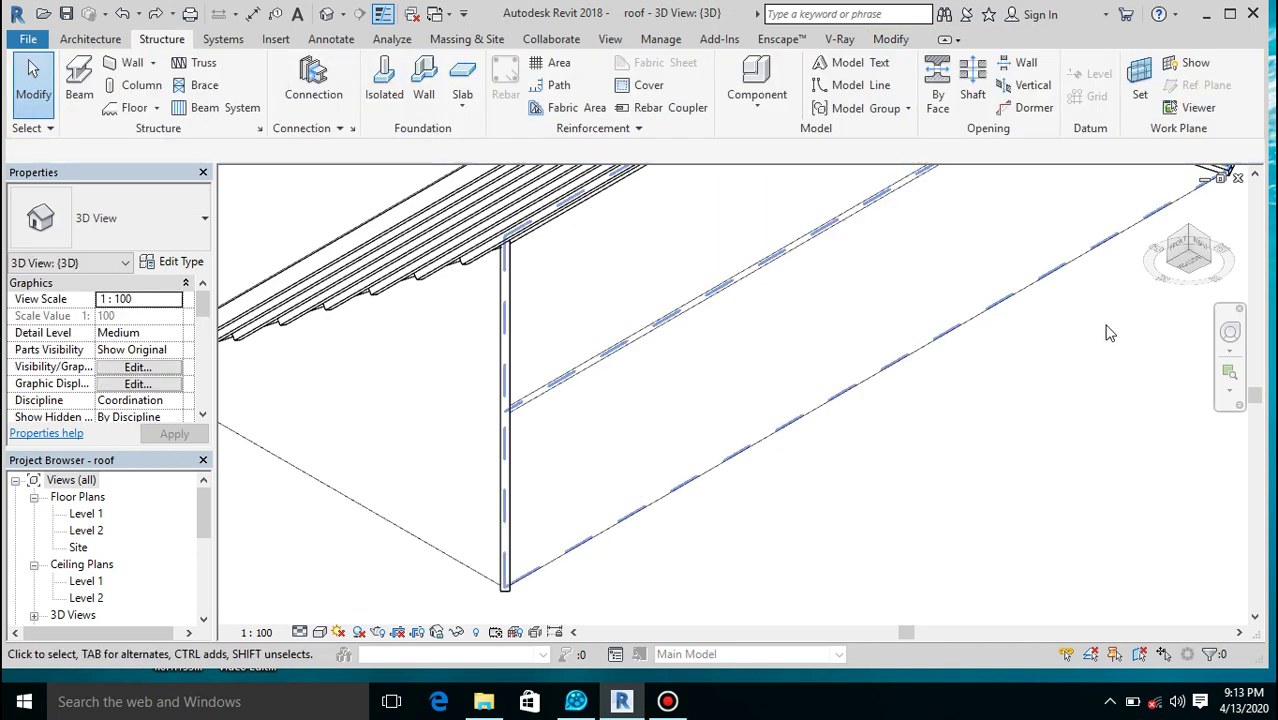
click(1216, 256)
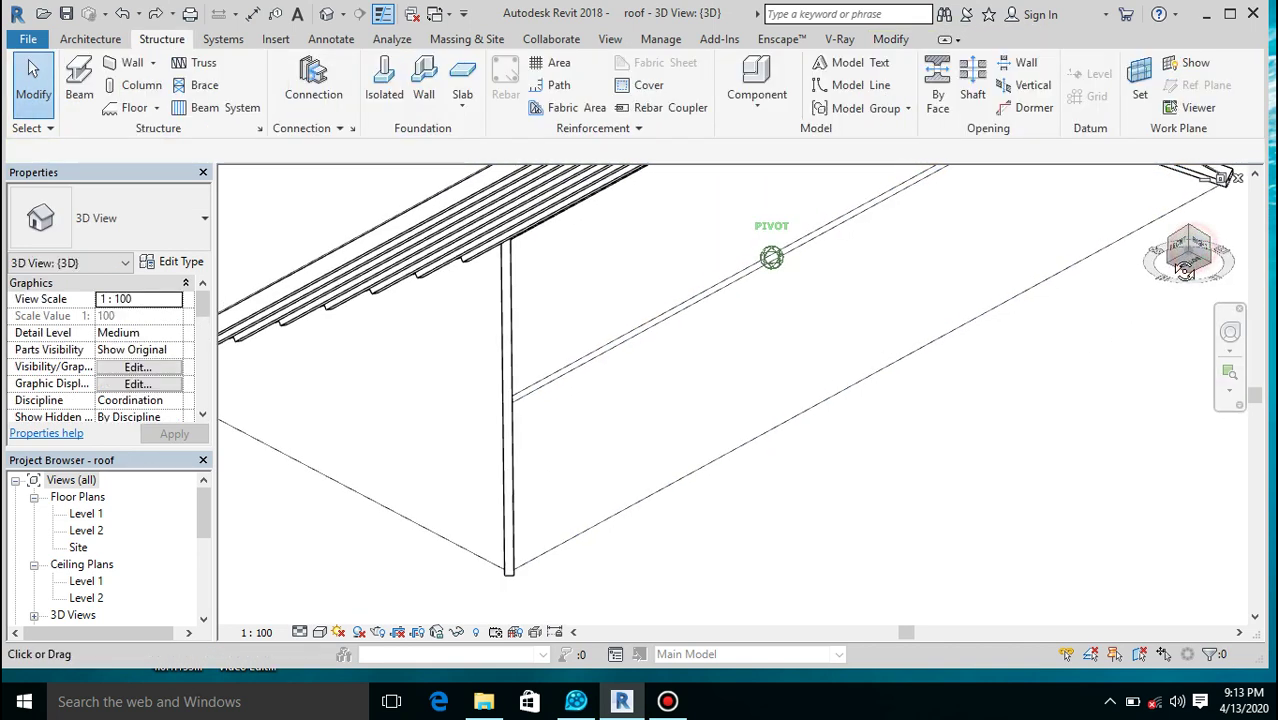
drag(1200, 256, 1150, 268)
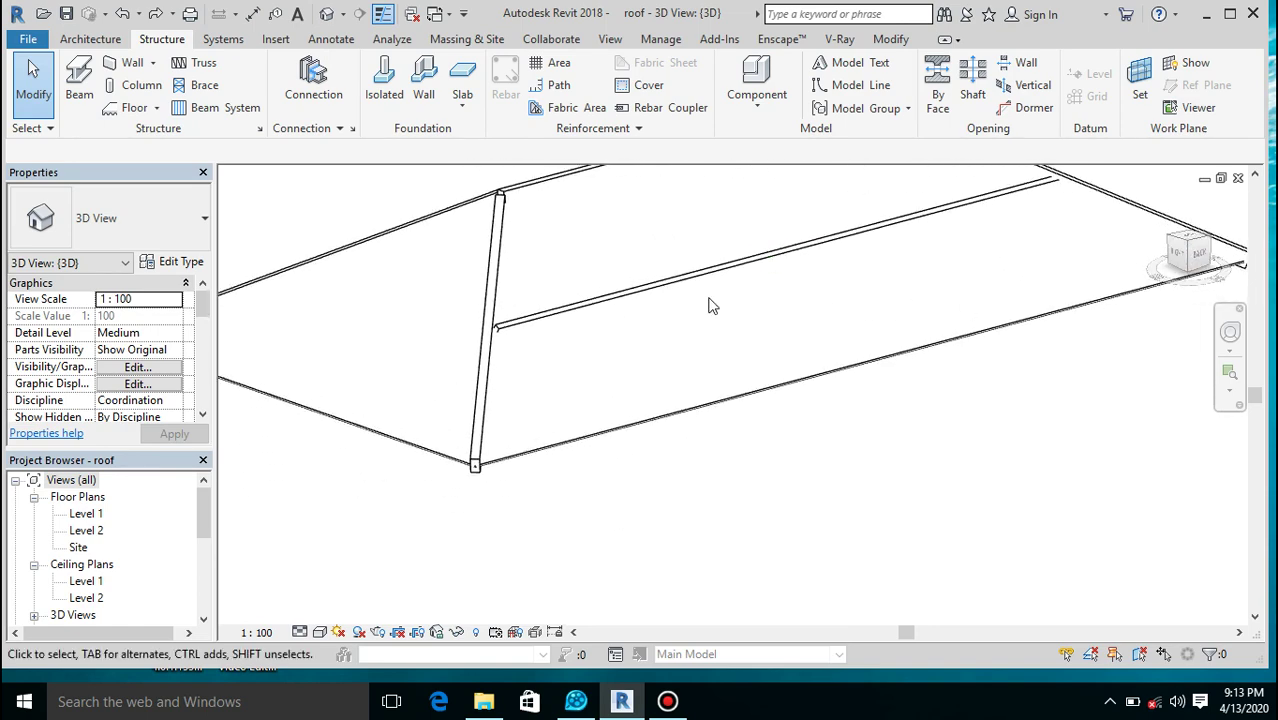
scroll(670, 304, up, 5)
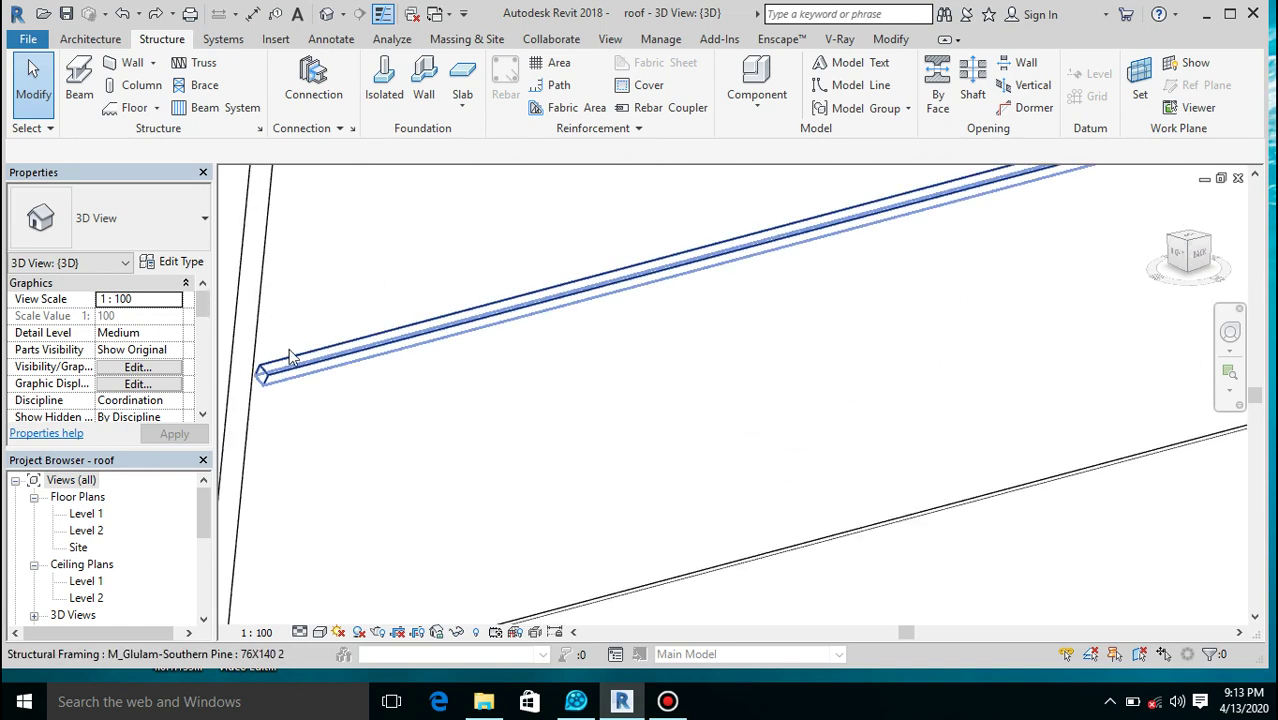
Set the remaining beam system's justification to End and its fixed spacing to 300 mm, accepting the warnings.
click(286, 356)
scroll(446, 464, down, 1)
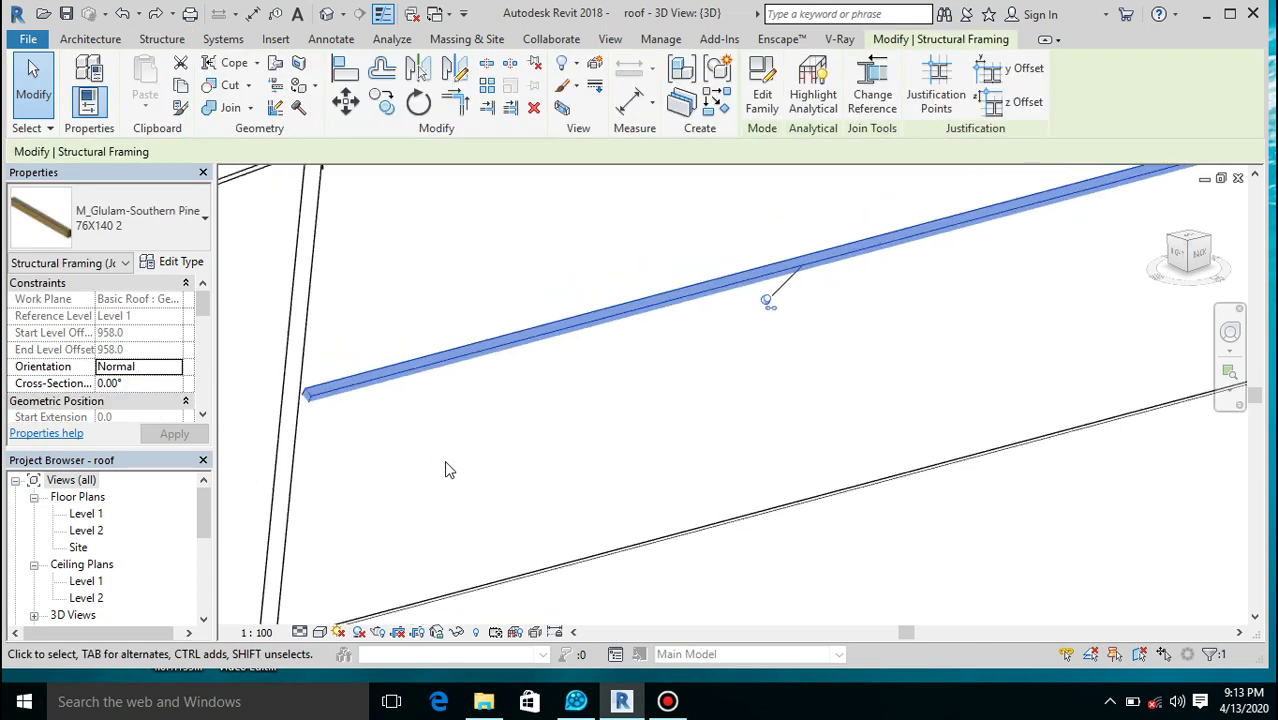
scroll(446, 464, down, 2)
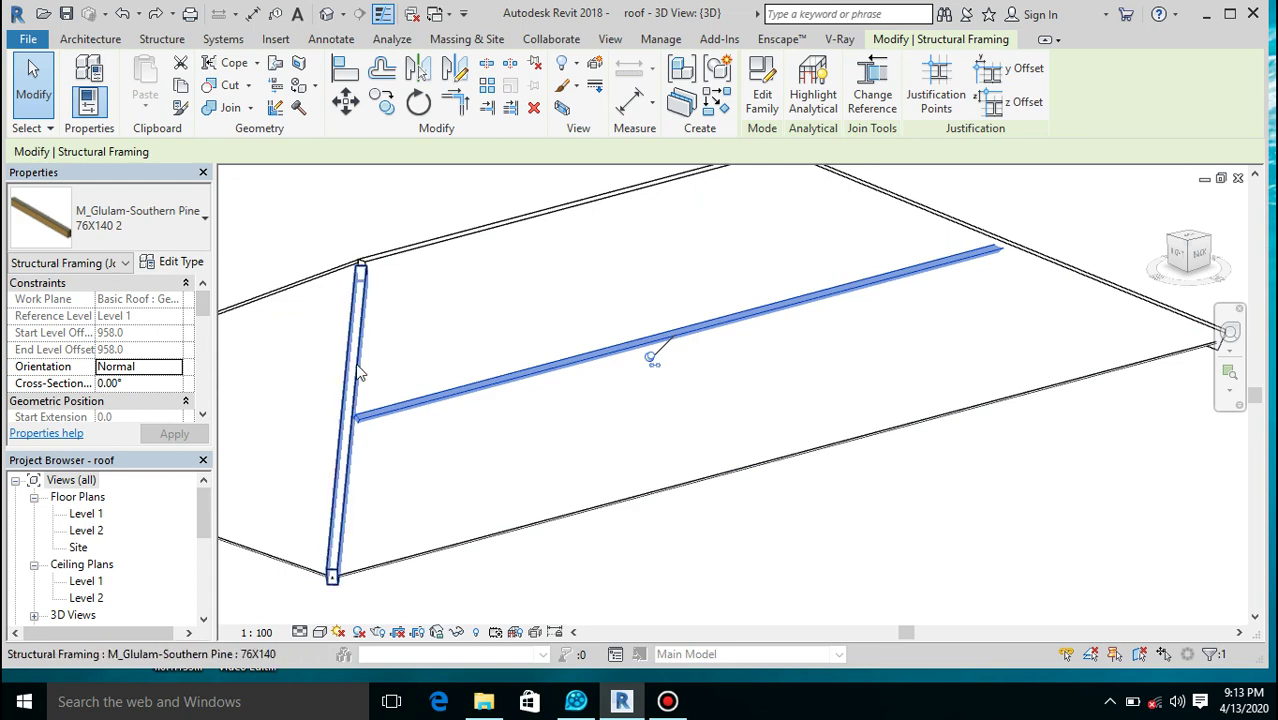
click(563, 522)
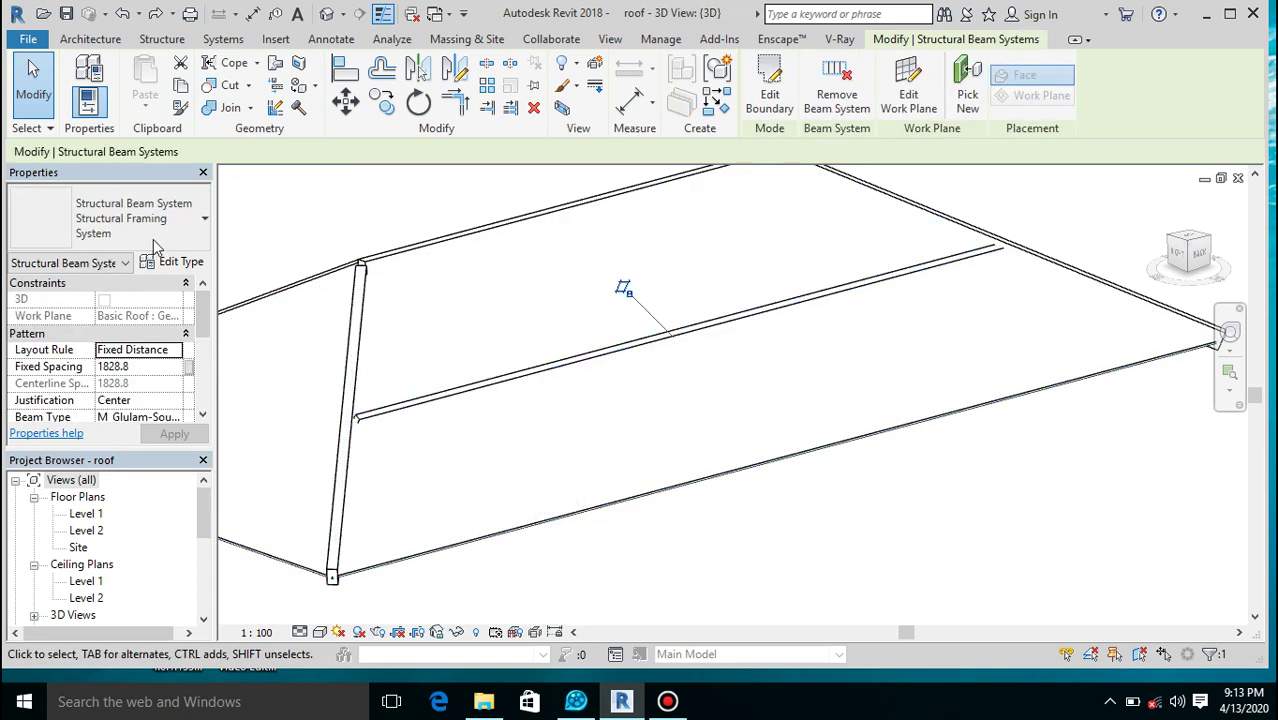
click(158, 368)
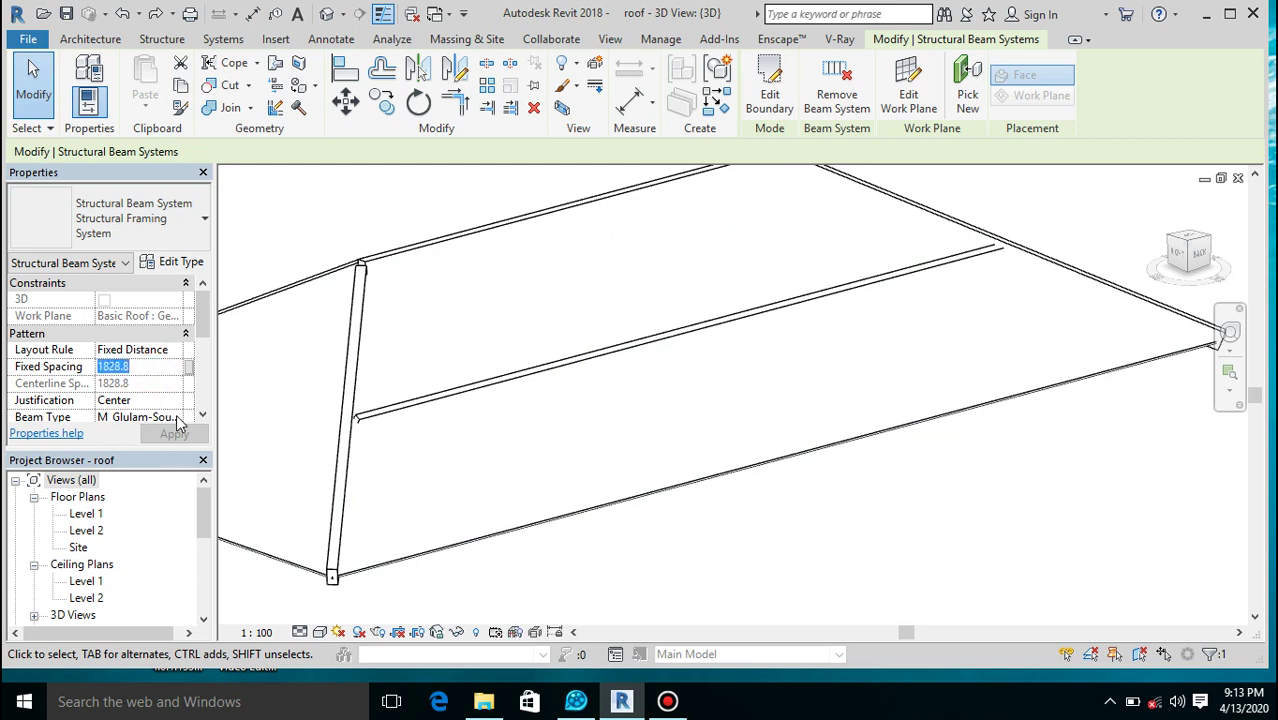
click(178, 401)
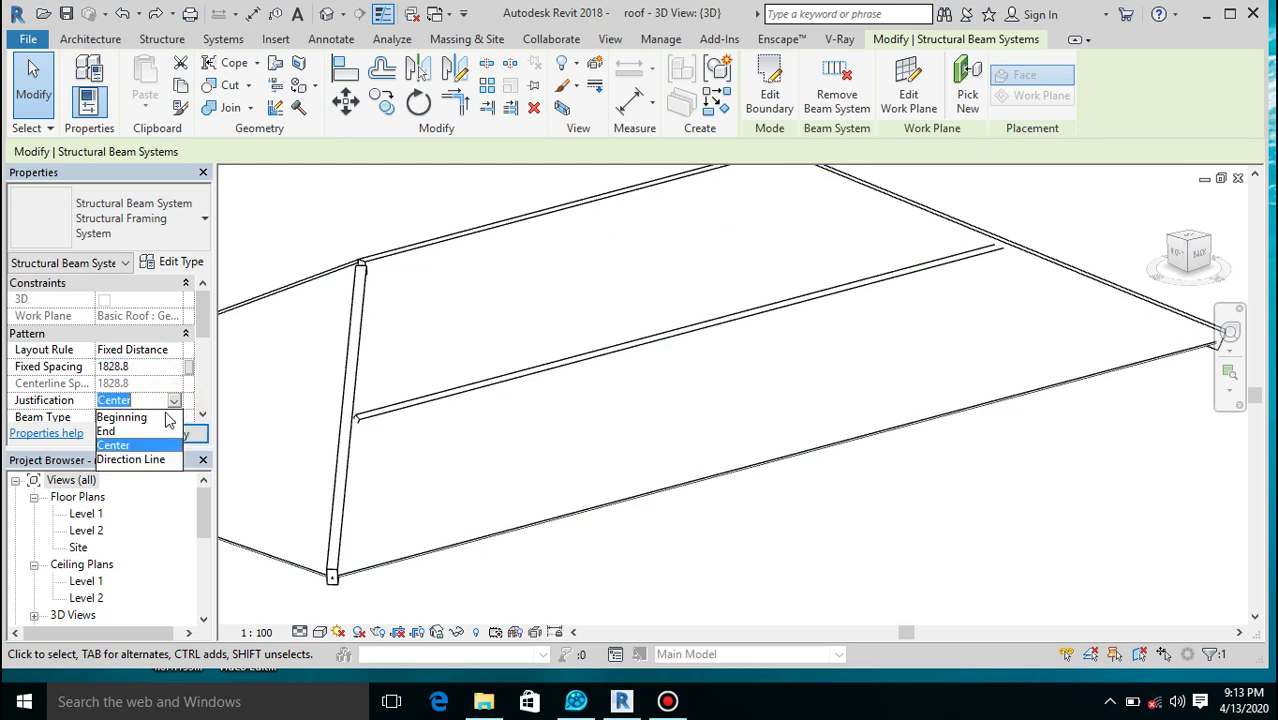
click(110, 431)
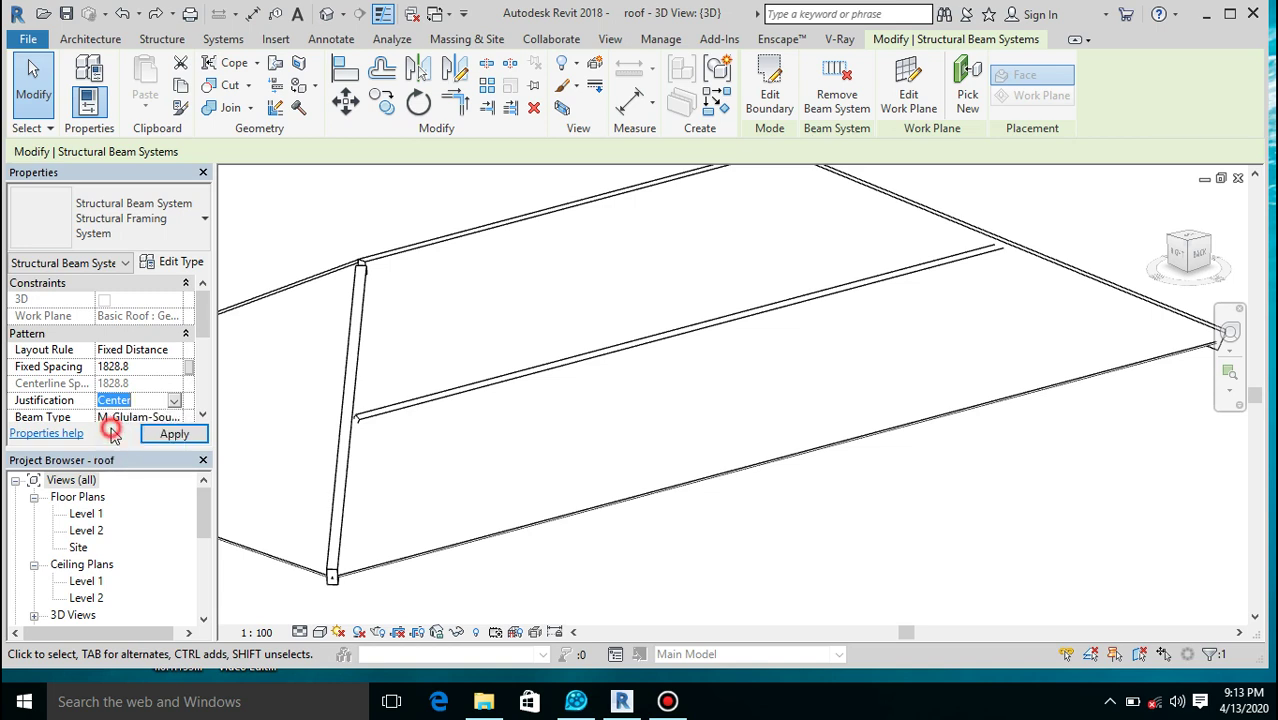
click(160, 367)
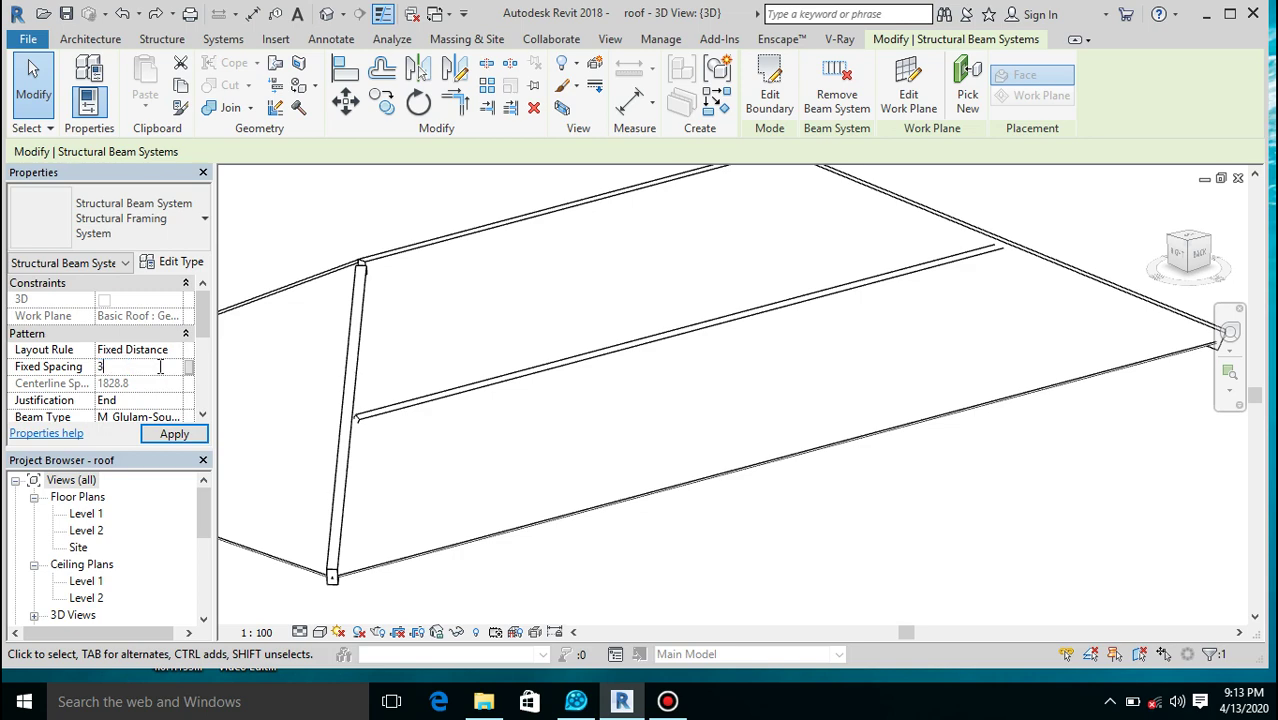
click(175, 435)
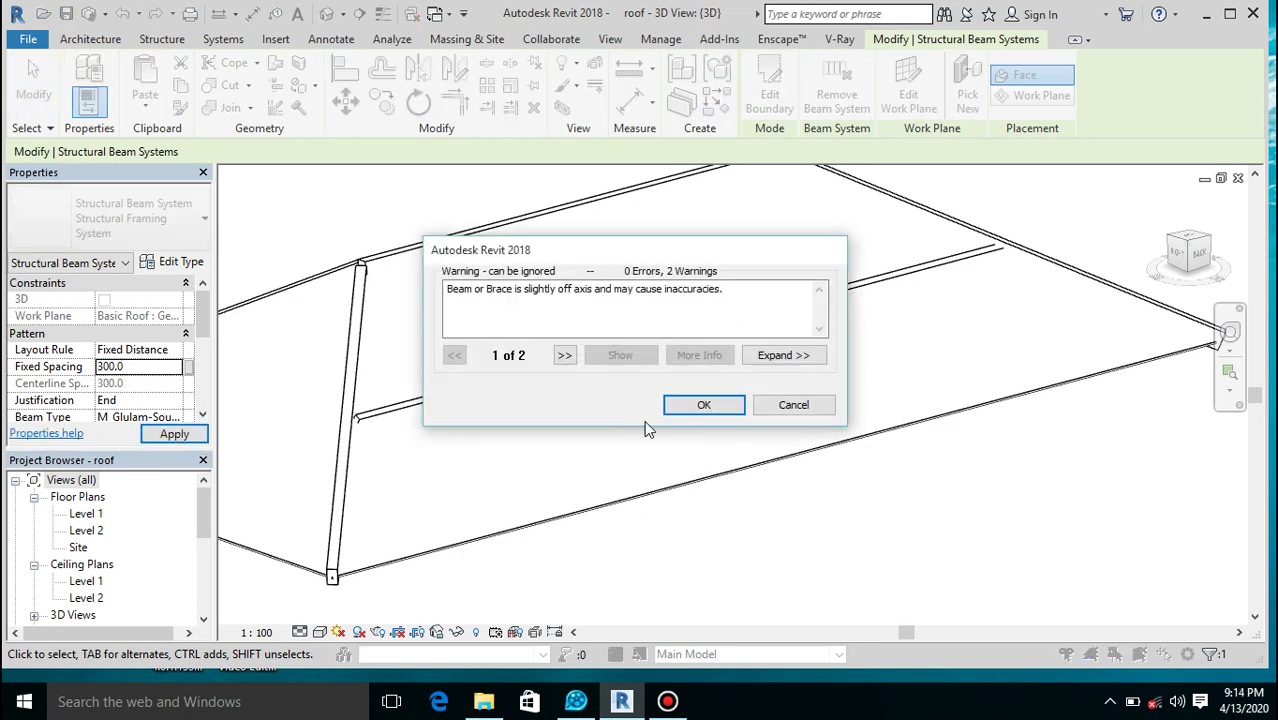
click(686, 414)
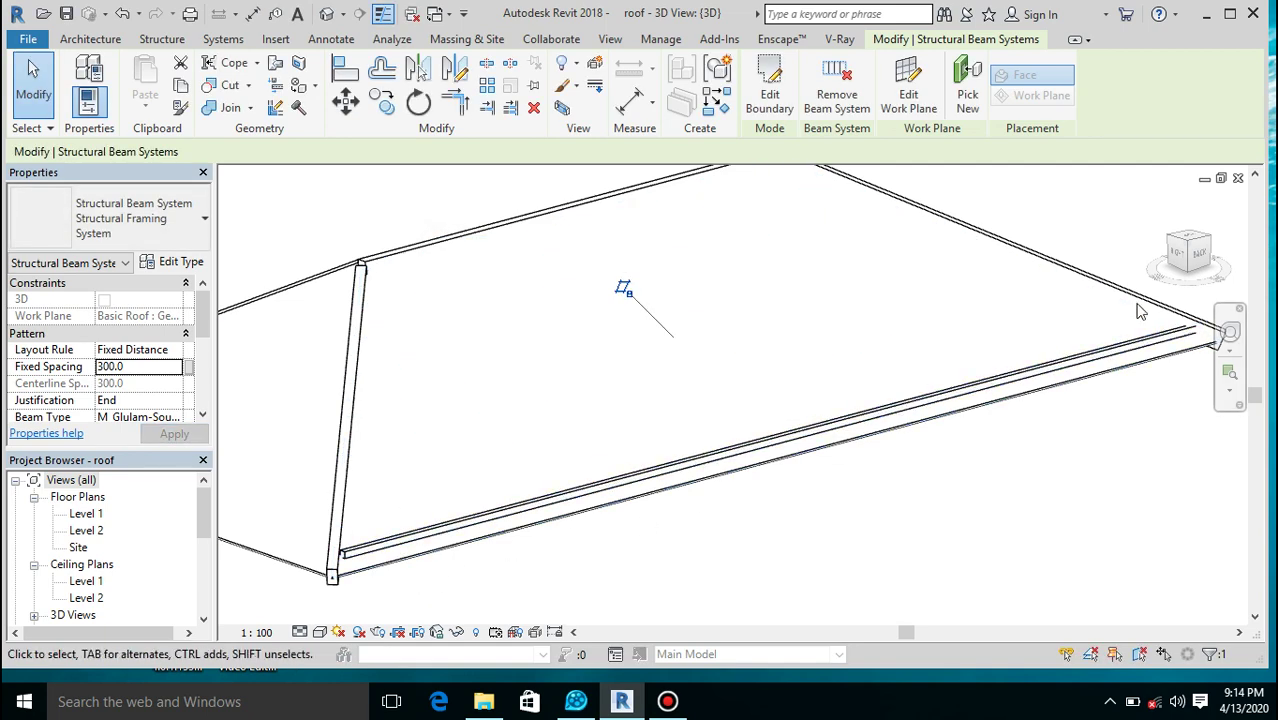
Delete the Generic Roof - 300mm 2 element and inspect the exposed beams from the right side.
mouse_move(1190, 250)
mouse_down()
mouse_move(1197, 228)
mouse_move(1150, 244)
mouse_move(1188, 250)
mouse_move(1188, 263)
mouse_move(1188, 250)
mouse_move(1150, 253)
mouse_up()
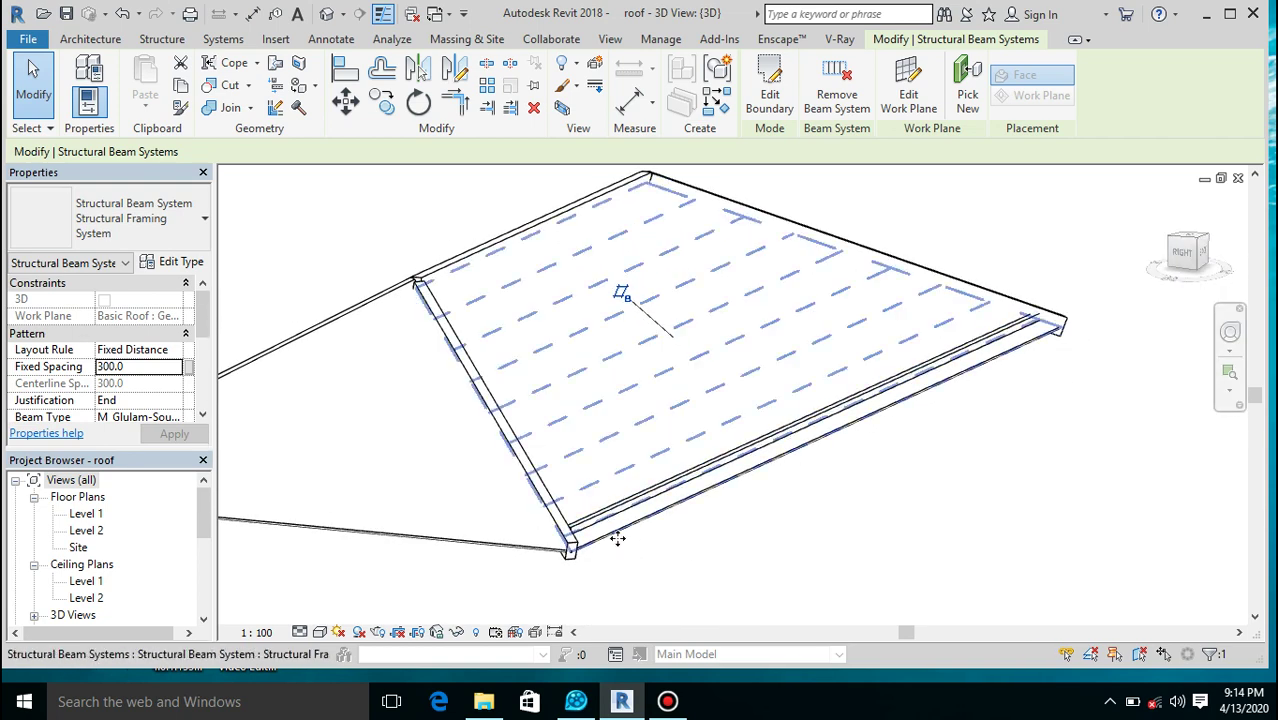
click(526, 557)
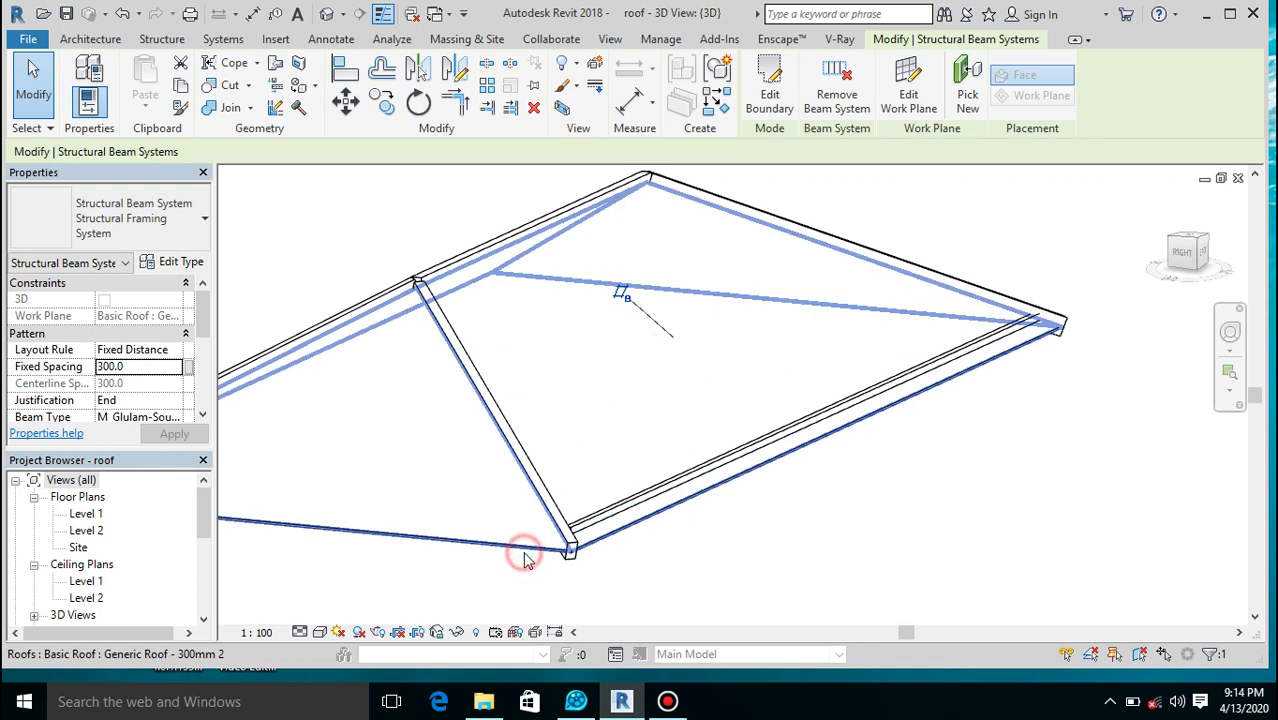
key(Delete)
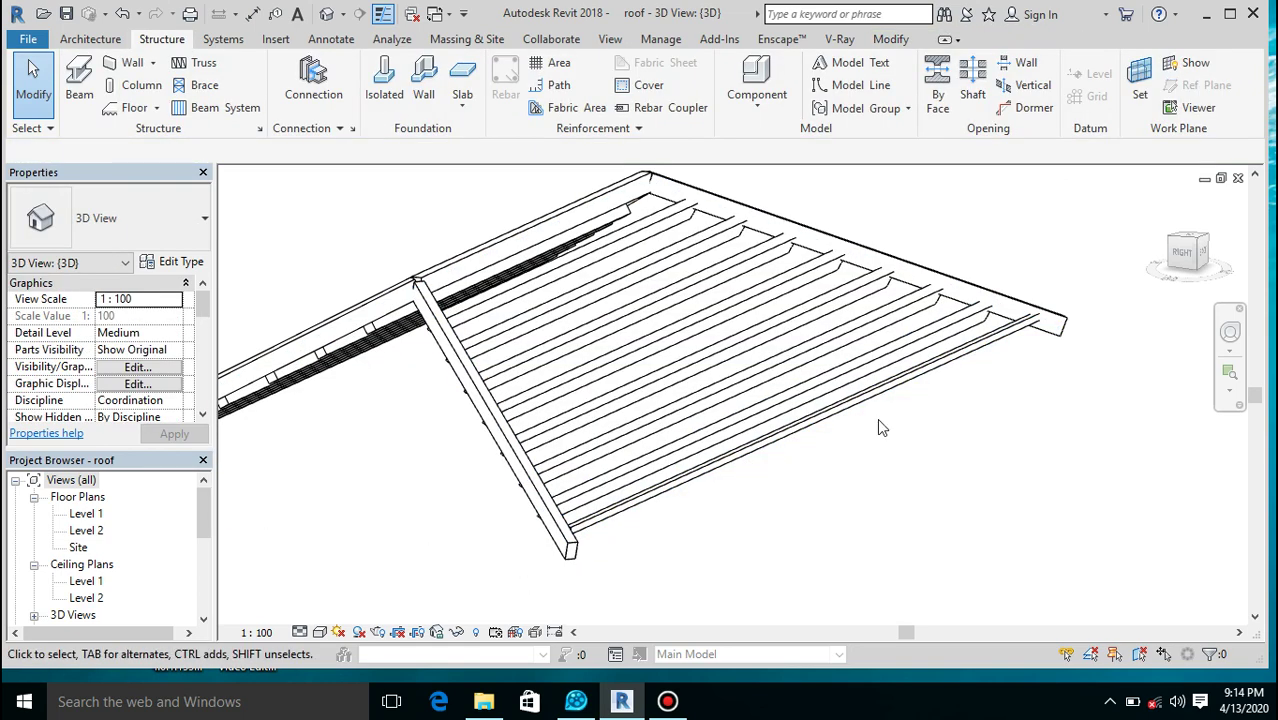
click(1180, 262)
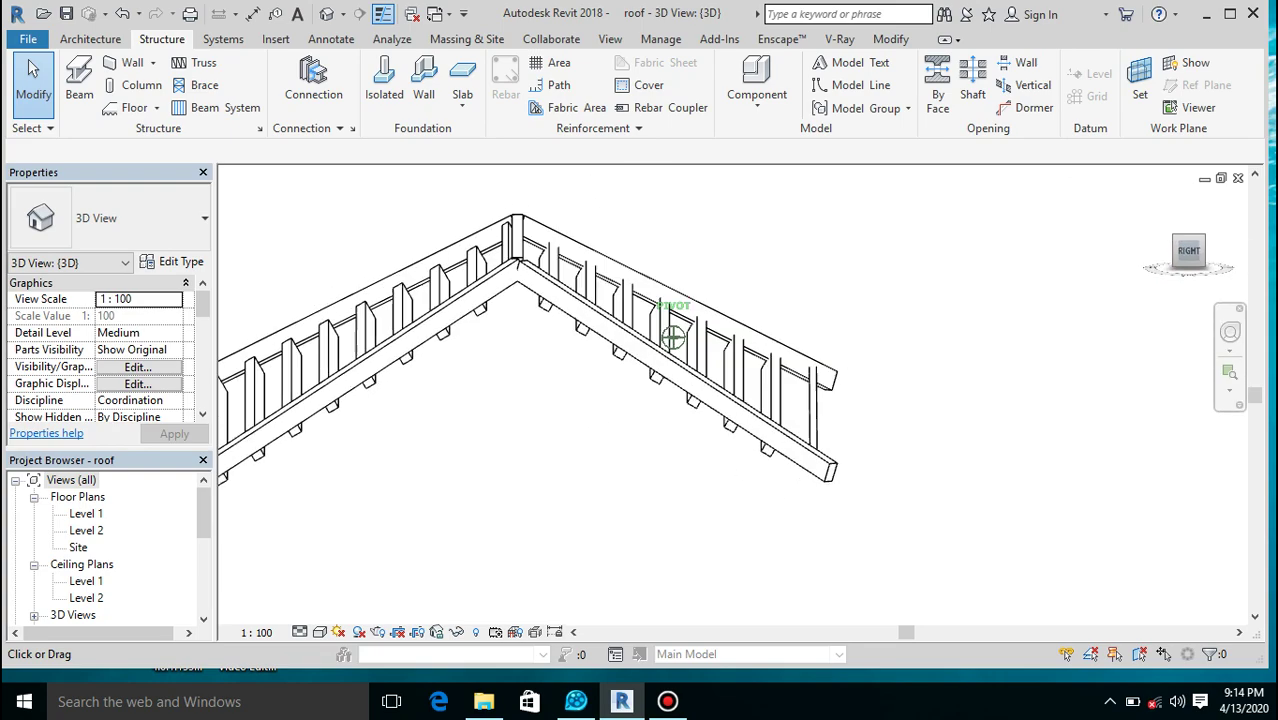
shift+middle_drag(673, 337, 640, 330)
mouse_move(673, 337)
shift+middle_down()
mouse_move(505, 341)
mouse_move(665, 345)
mouse_move(650, 385)
mouse_move(647, 336)
mouse_move(673, 337)
shift+middle_up()
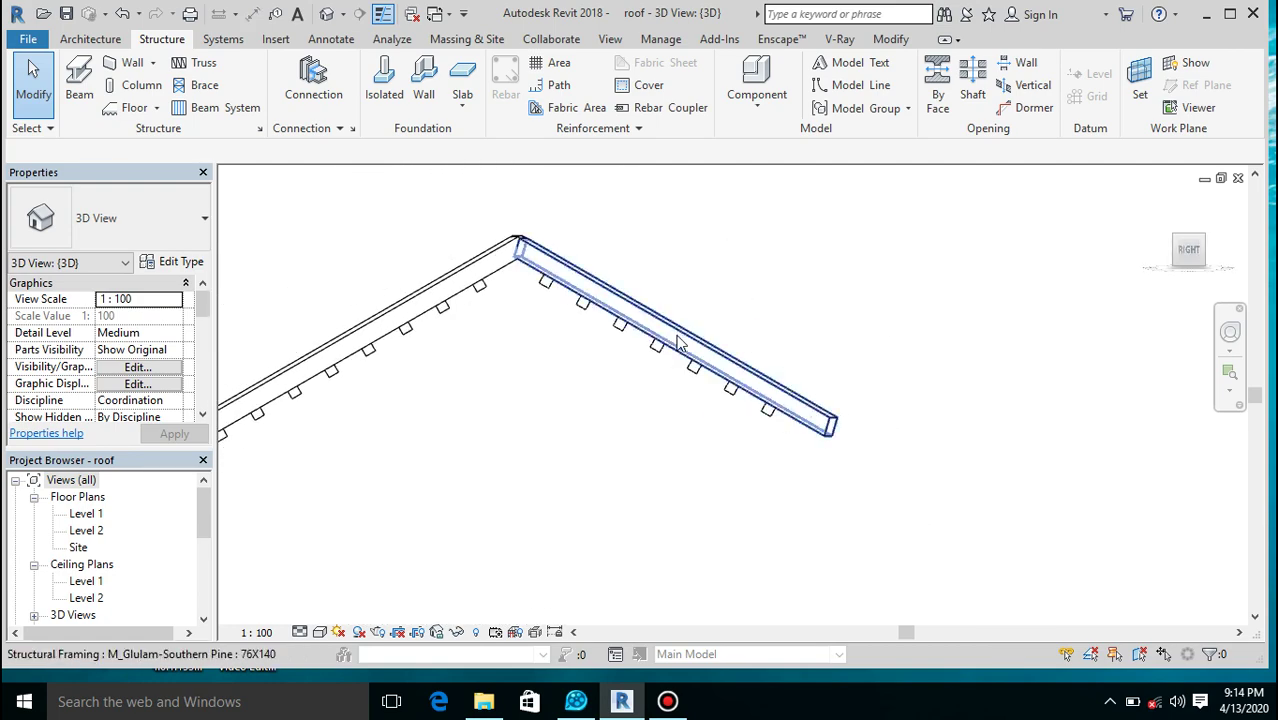
click(1188, 249)
scroll(842, 444, down, 1)
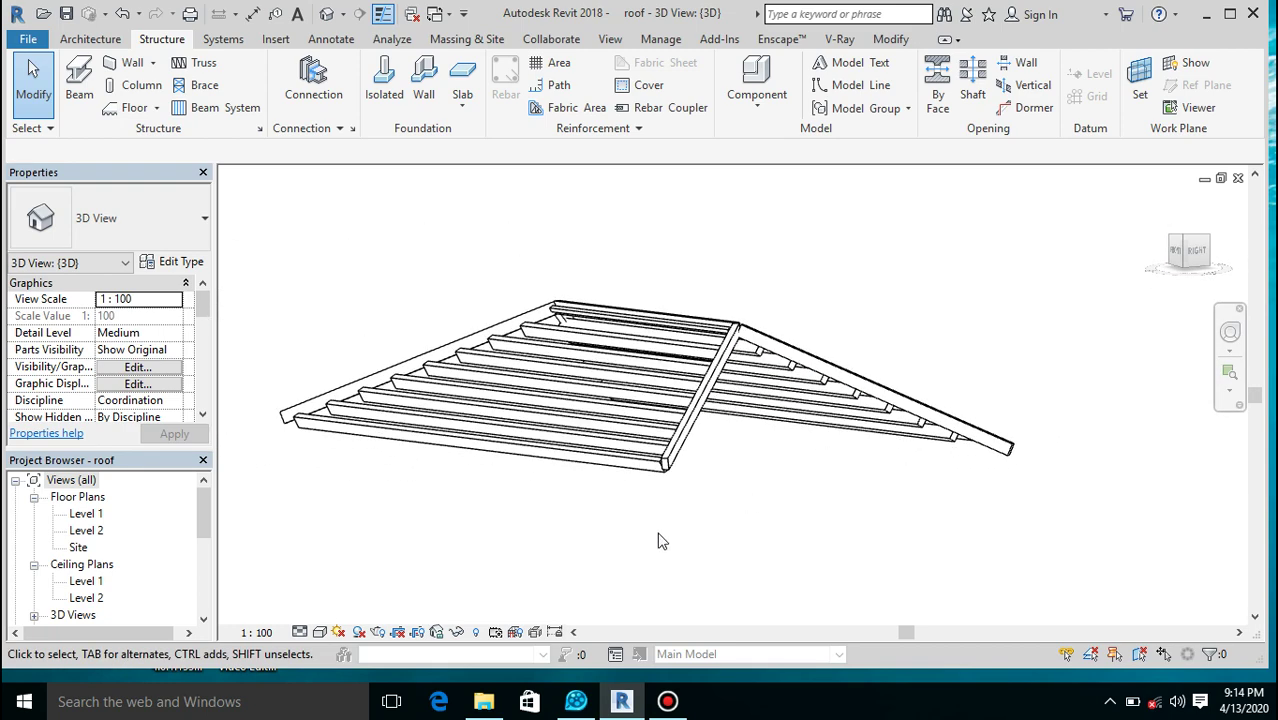
Reveal the hidden elements, unhide the whole roof's tiles and ridge caps in the view, and leave reveal mode.
click(478, 633)
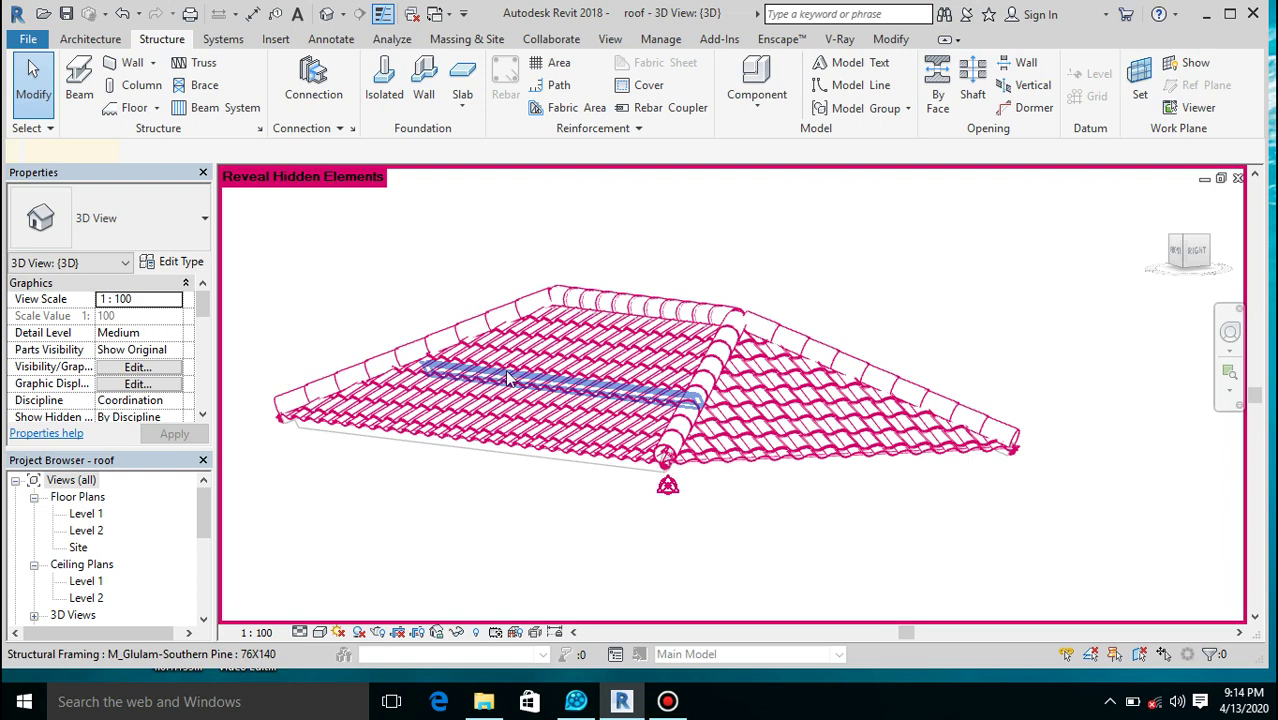
click(555, 405)
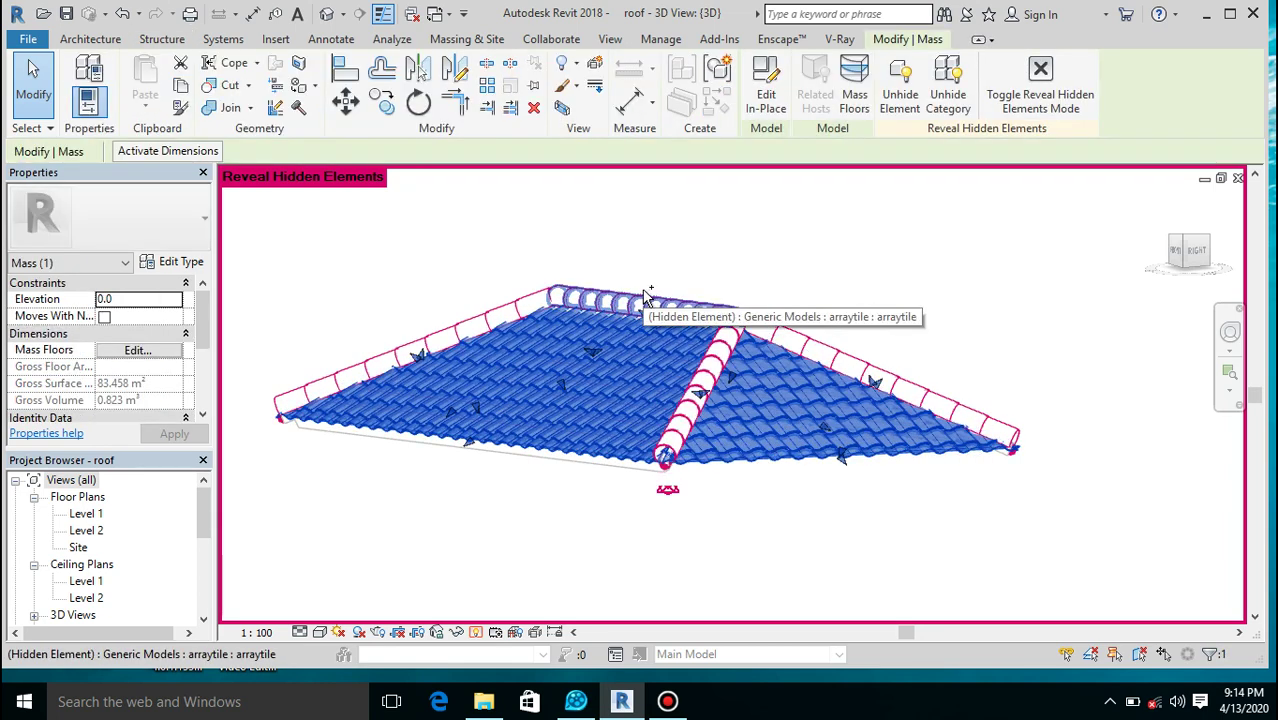
mouse_move(1043, 229)
mouse_down()
mouse_move(456, 460)
mouse_move(363, 516)
mouse_up()
right_click(365, 514)
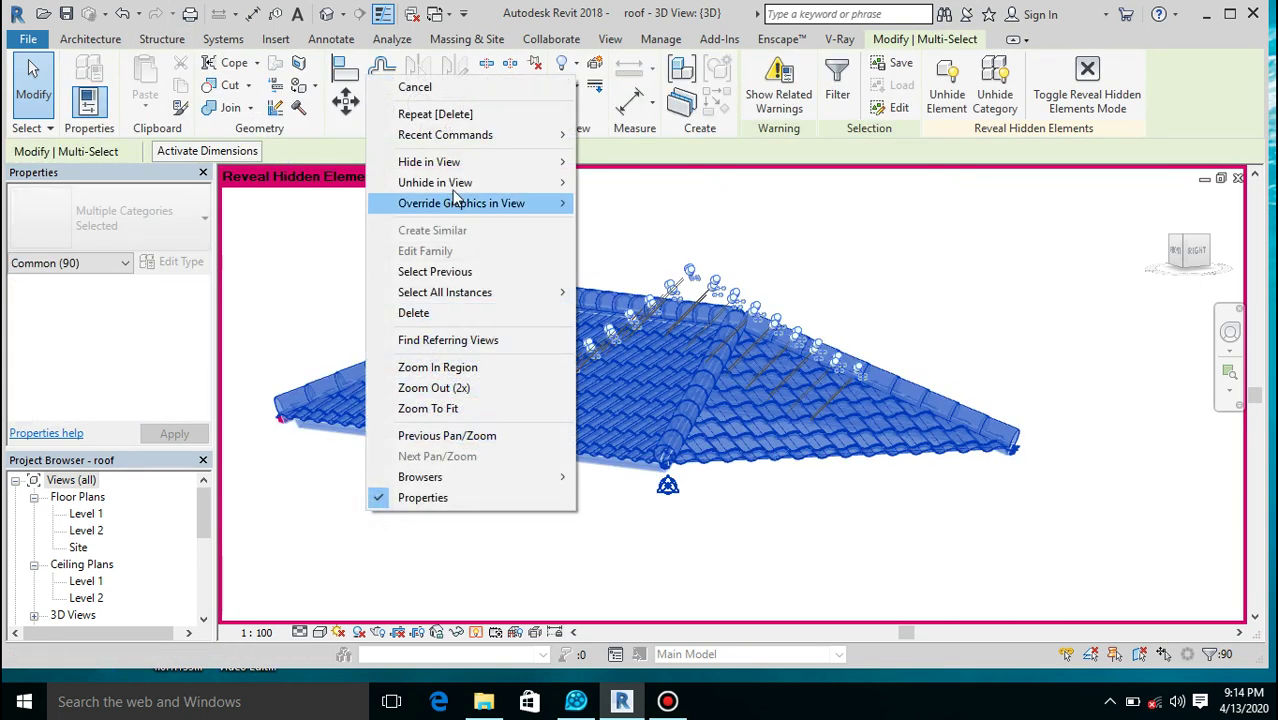
click(592, 177)
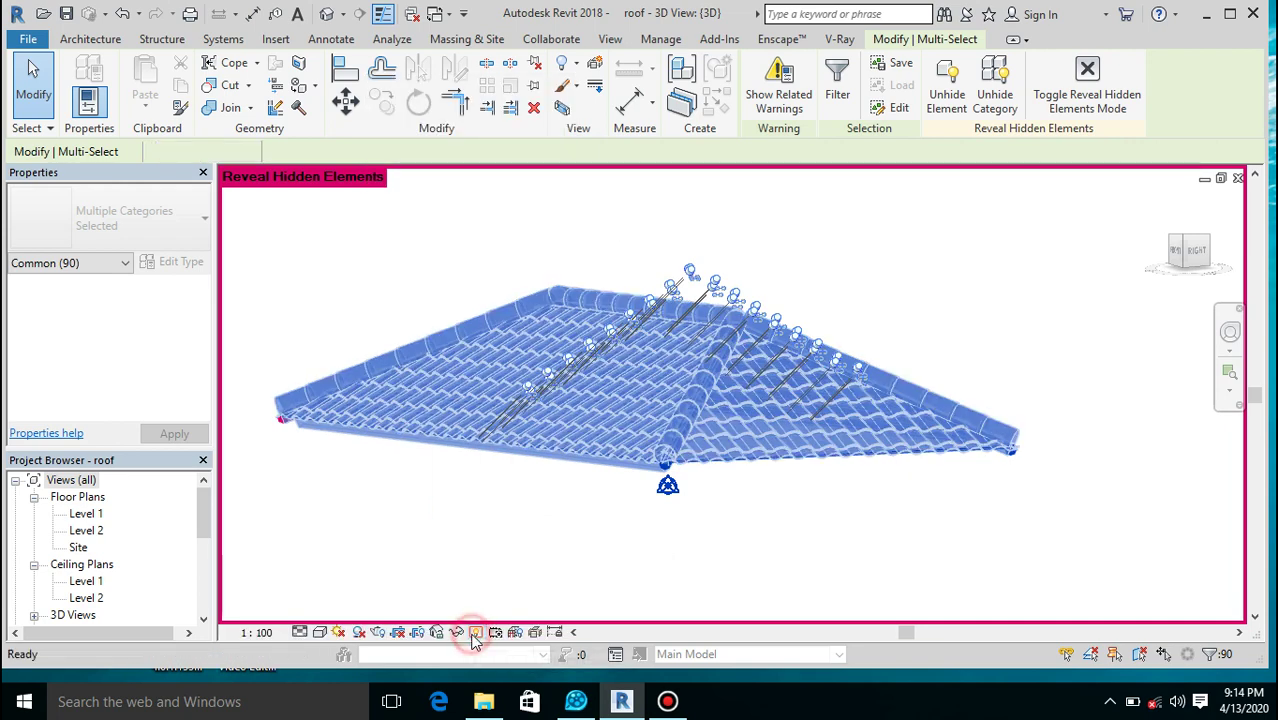
click(475, 633)
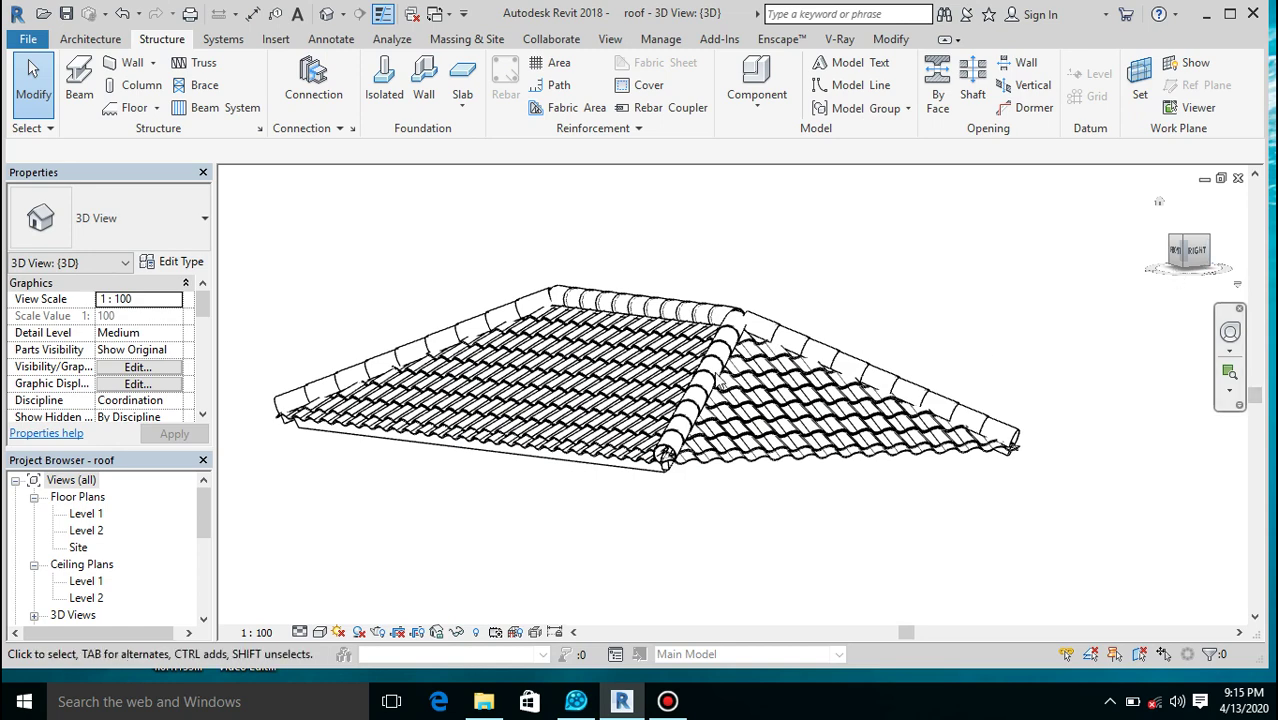
Open the Section 1 view and raise the ridge arraytile at the apex to an offset of 40.
click(203, 608)
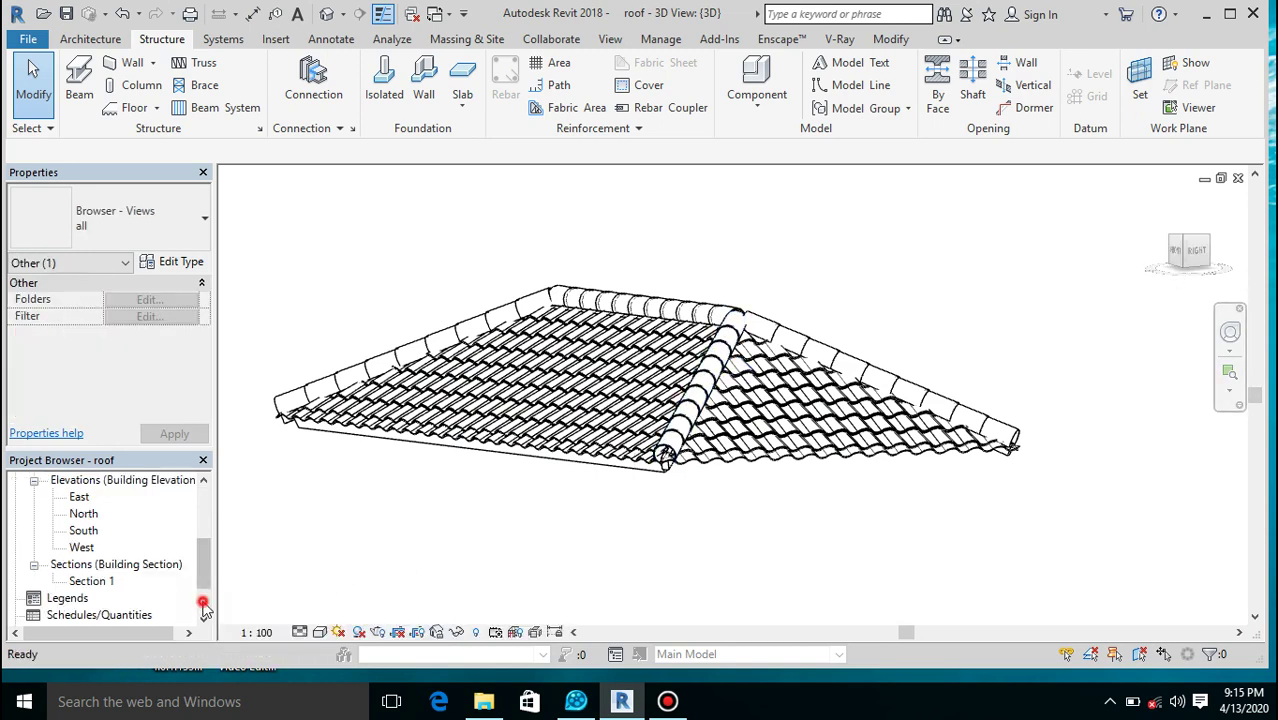
double_click(95, 515)
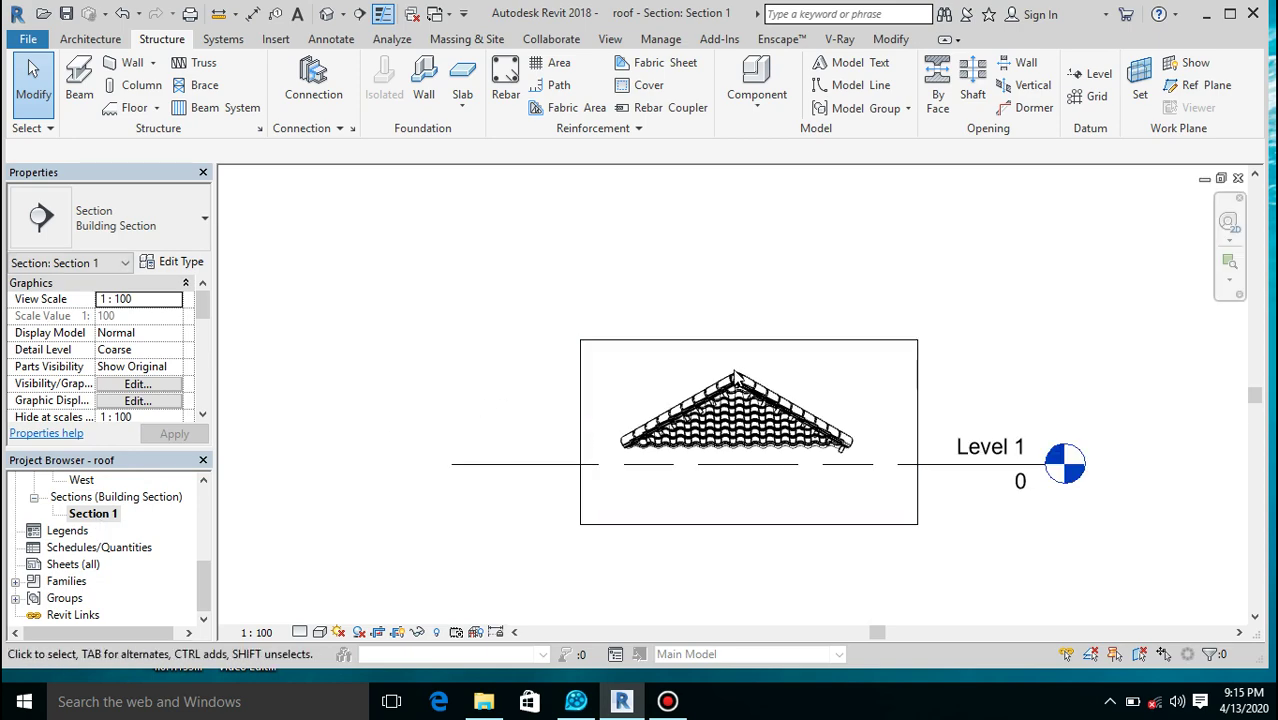
scroll(737, 381, up, 6)
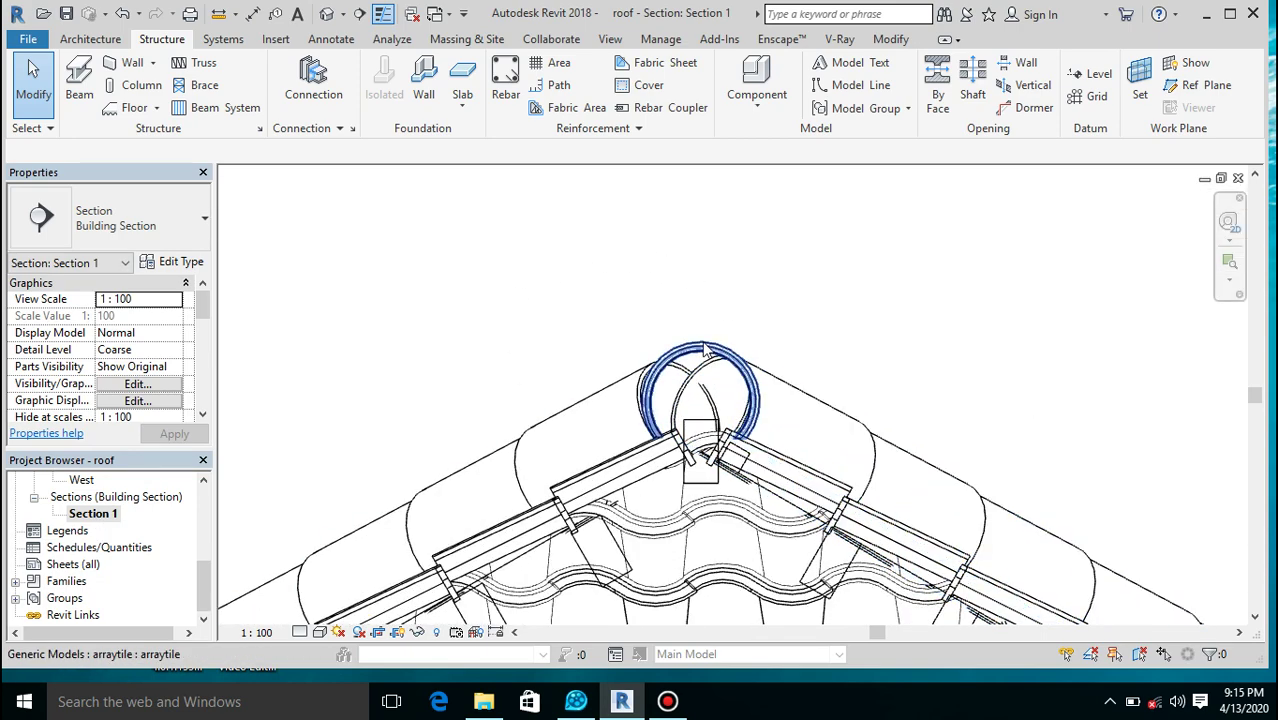
click(704, 350)
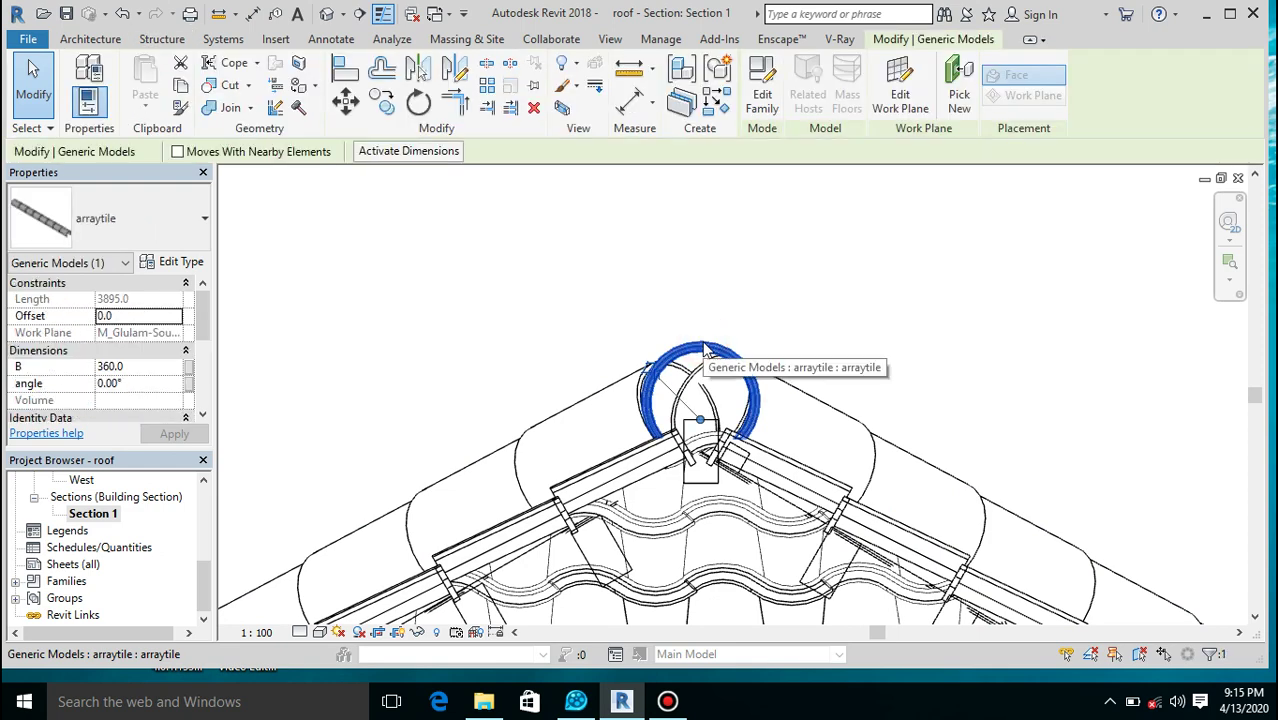
key(Up)
key(Up)
key(Up)
key(Up)
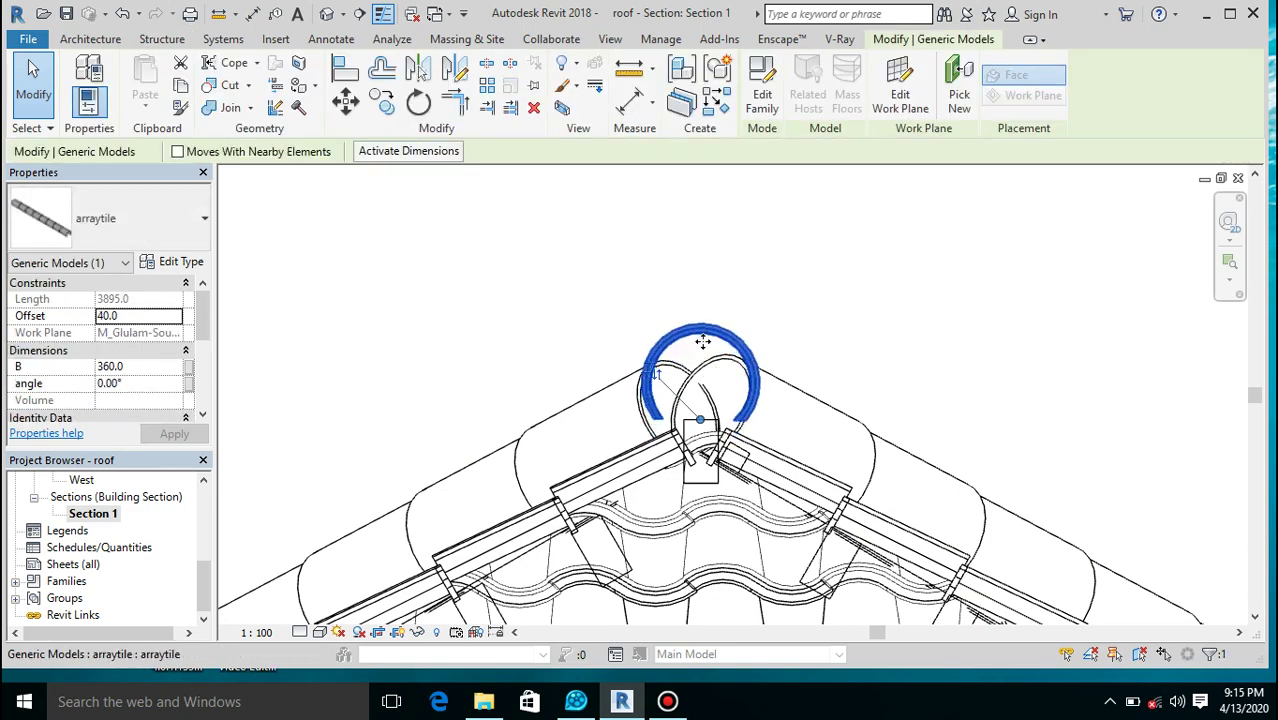
click(853, 237)
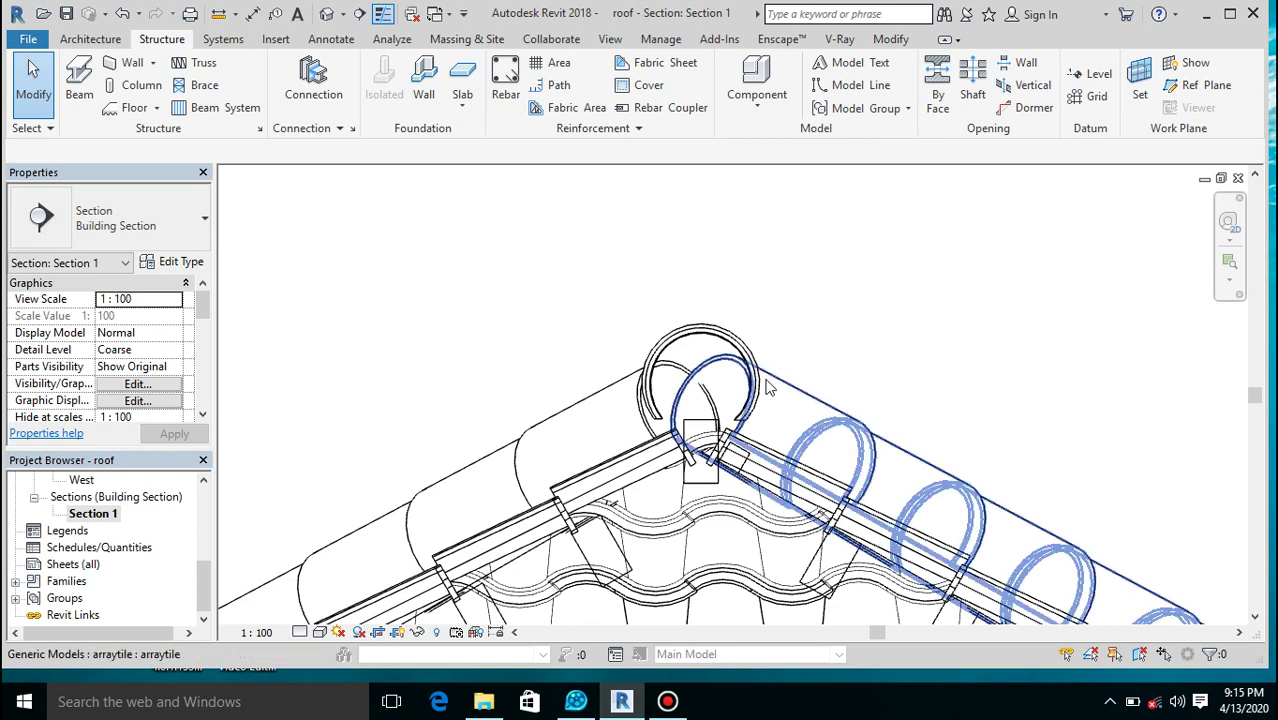
Nudge the ridge arraytile slightly to the left and examine how the left slope's tiles meet the beams.
click(692, 333)
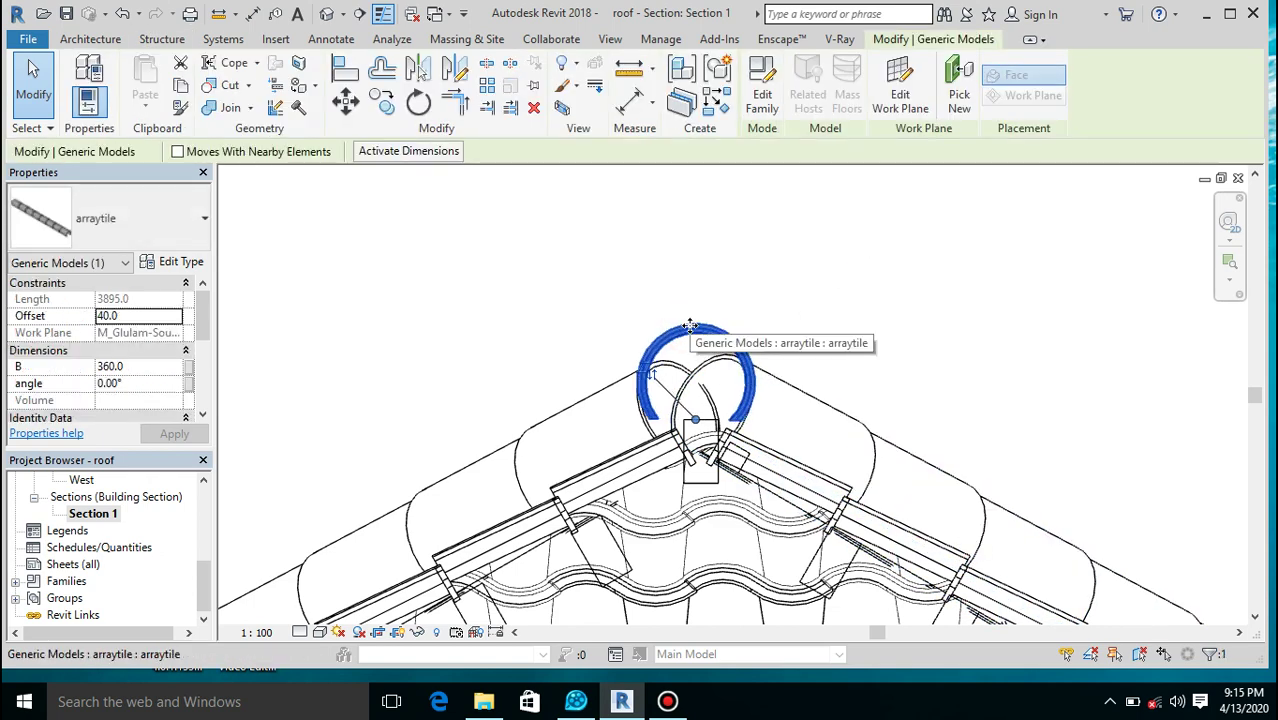
click(910, 238)
scroll(786, 322, down, 3)
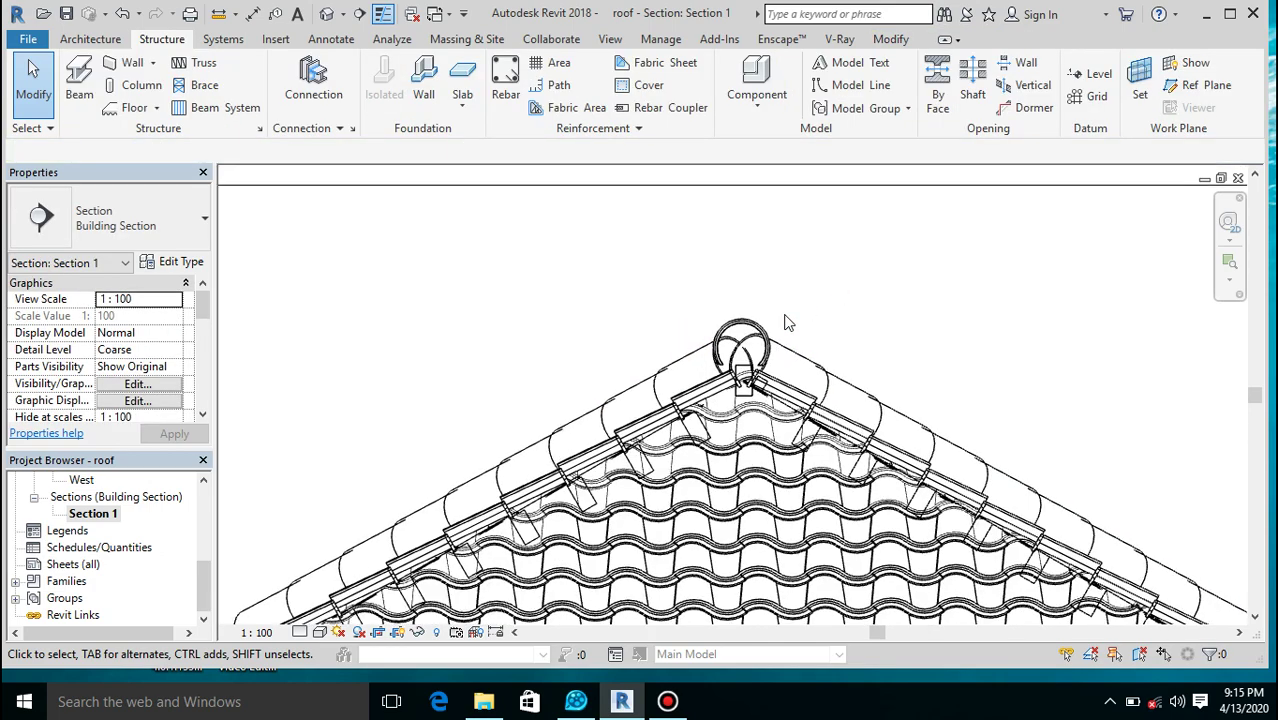
scroll(557, 490, up, 5)
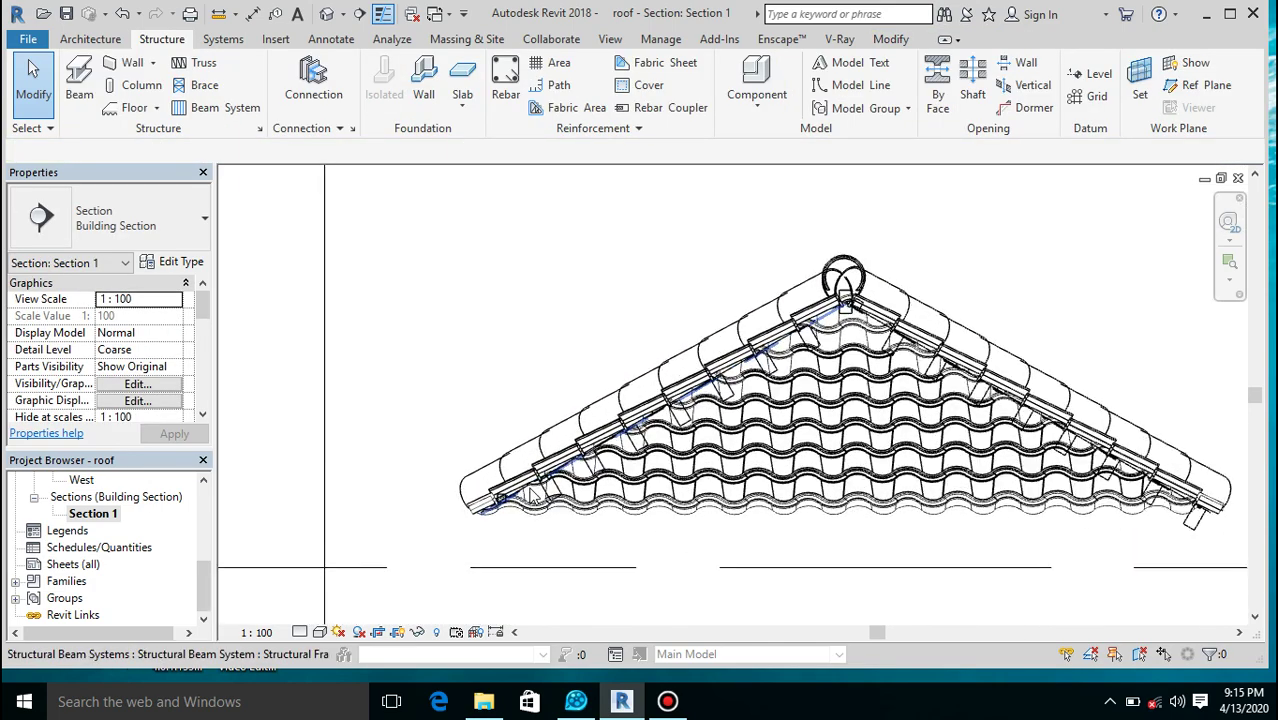
scroll(520, 480, up, 4)
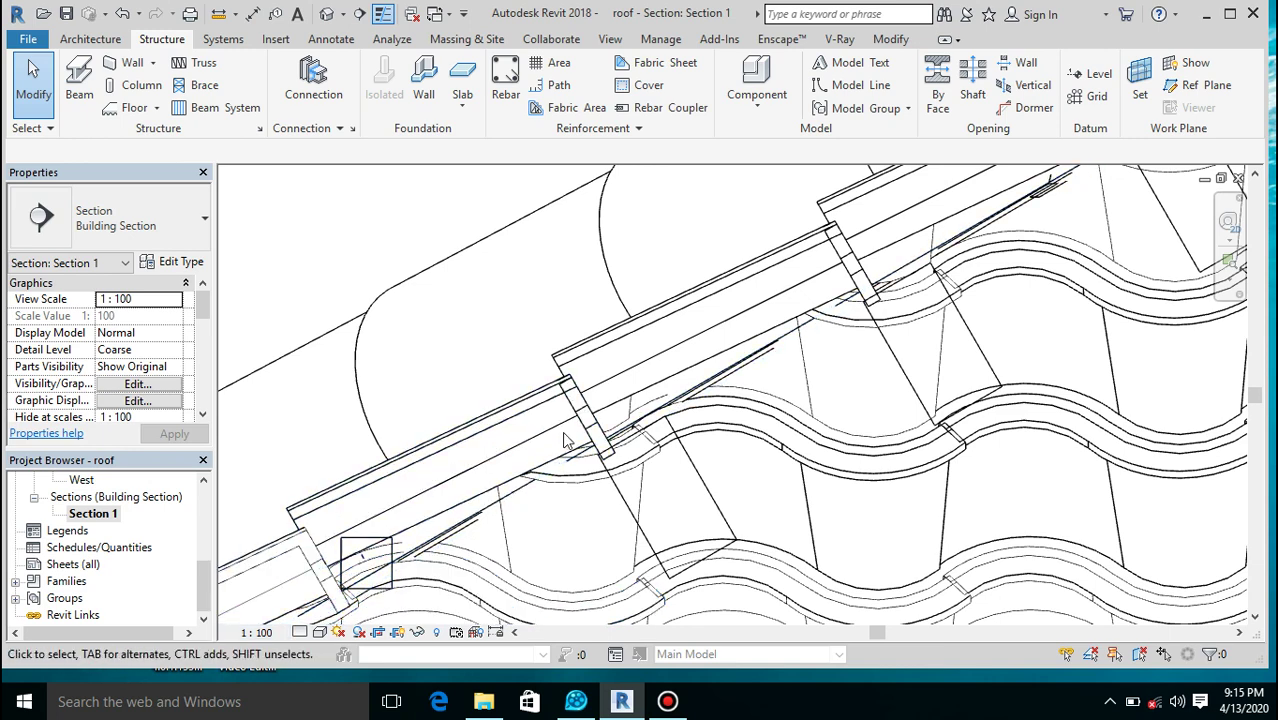
scroll(630, 395, down, 1)
scroll(630, 395, down, 2)
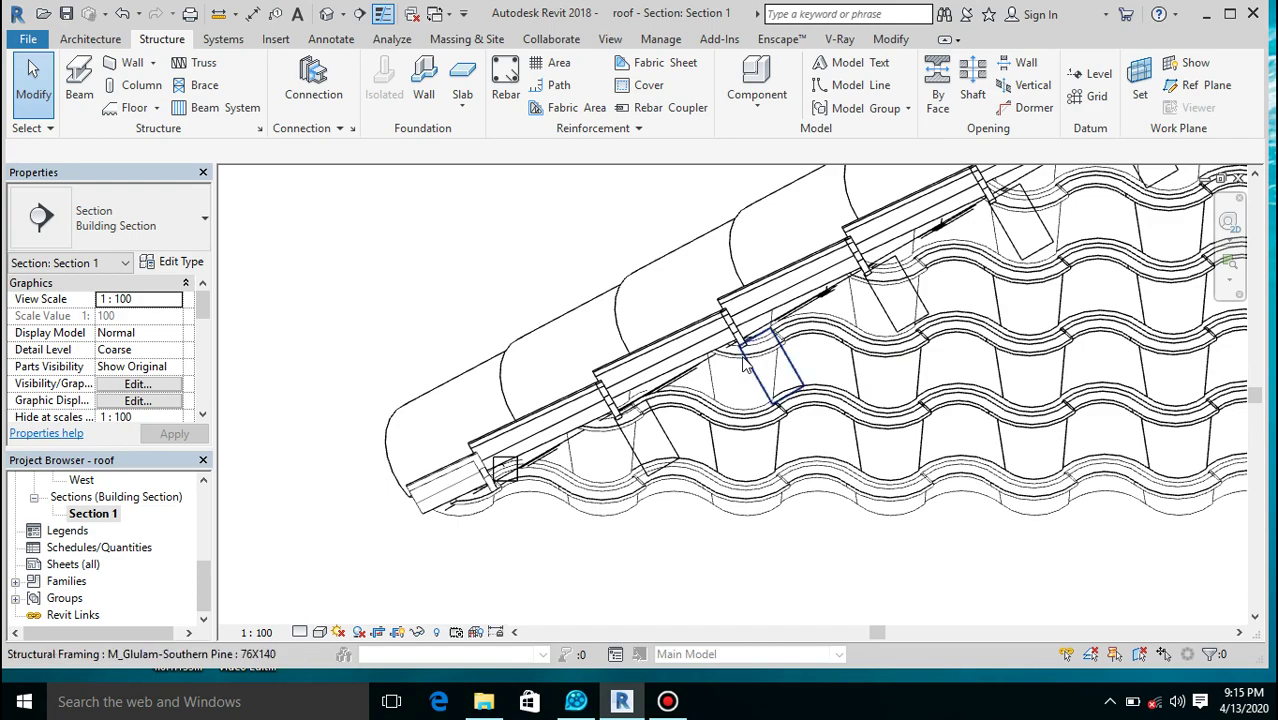
Examine the joint between tiles and beams along the left slope in Section 1, from the eave up to the ridge.
scroll(742, 380, down, 1)
scroll(437, 545, down, 1)
scroll(437, 545, down, 1)
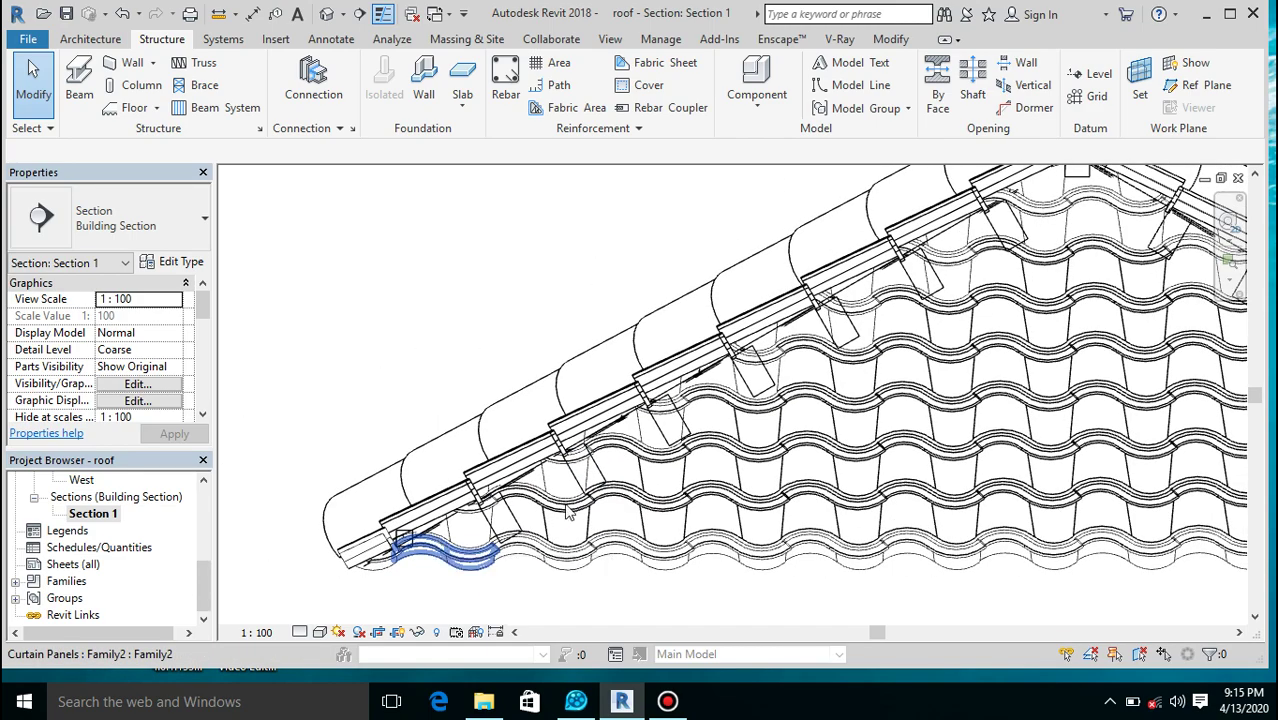
scroll(590, 532, down, 1)
scroll(925, 262, up, 3)
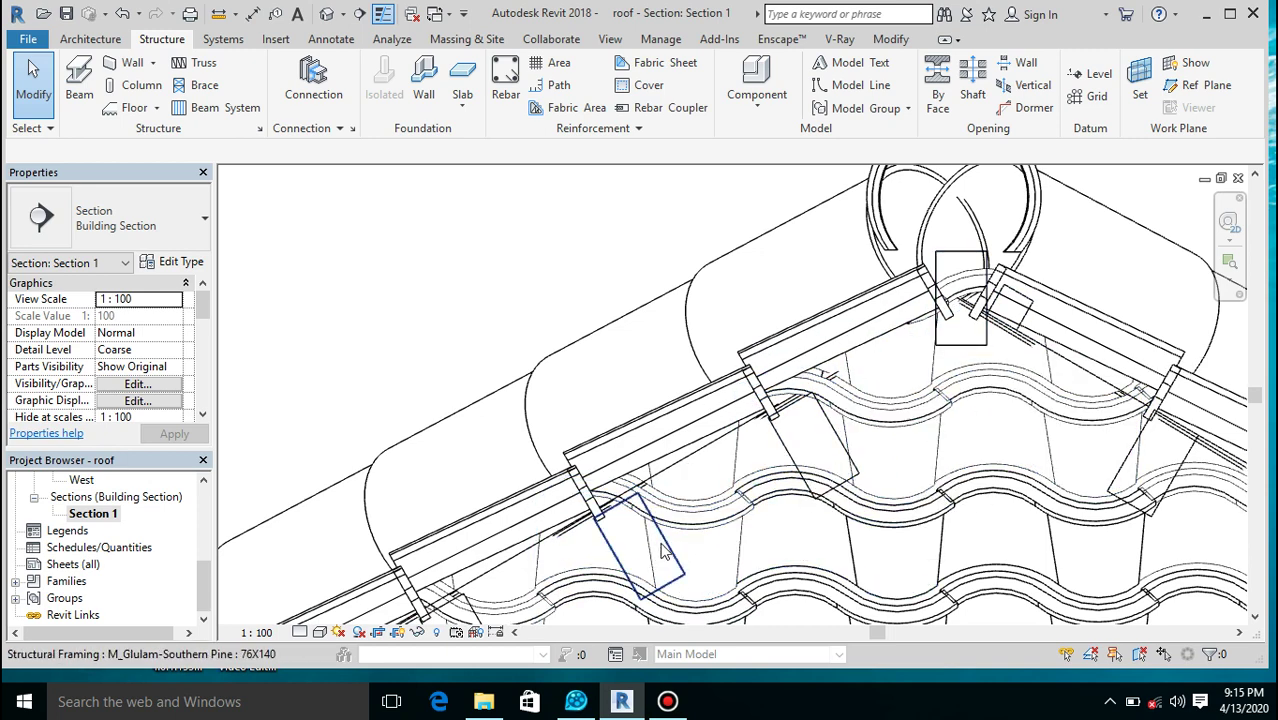
scroll(662, 553, down, 3)
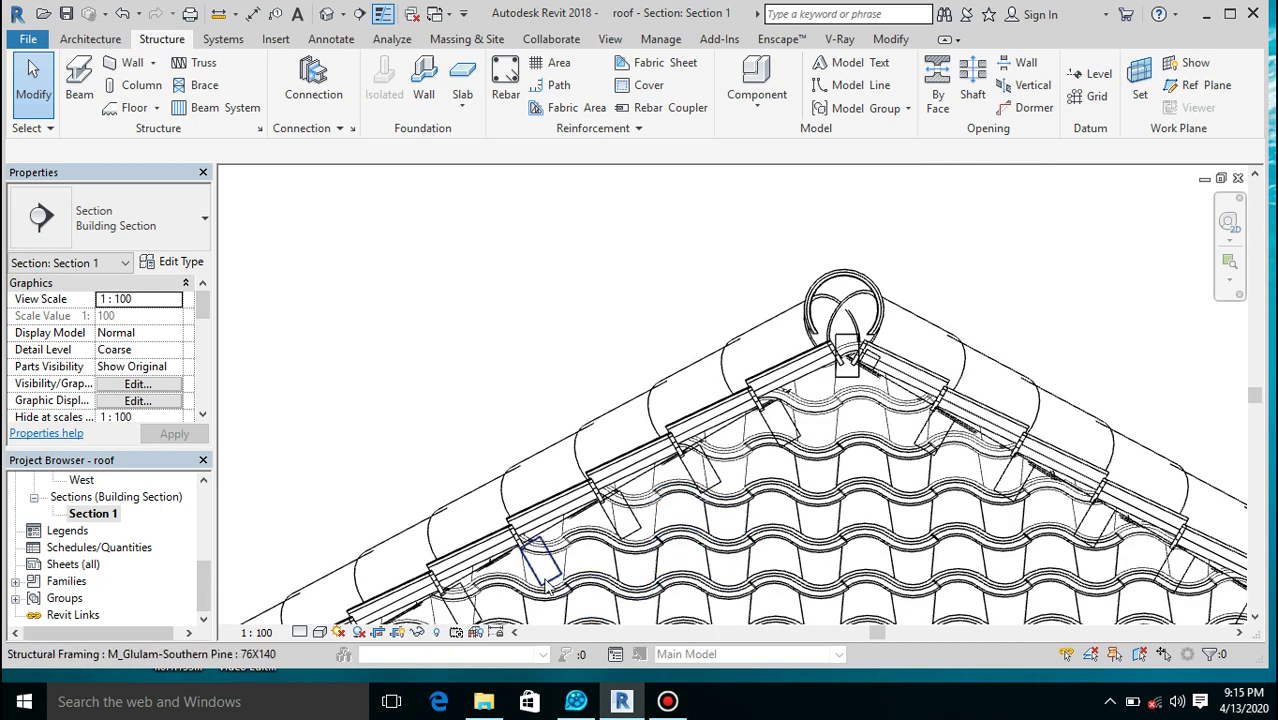
Select a 76X140 glulam beam midway up the left slope and inspect its position under the tiles against the whole roof section.
click(537, 586)
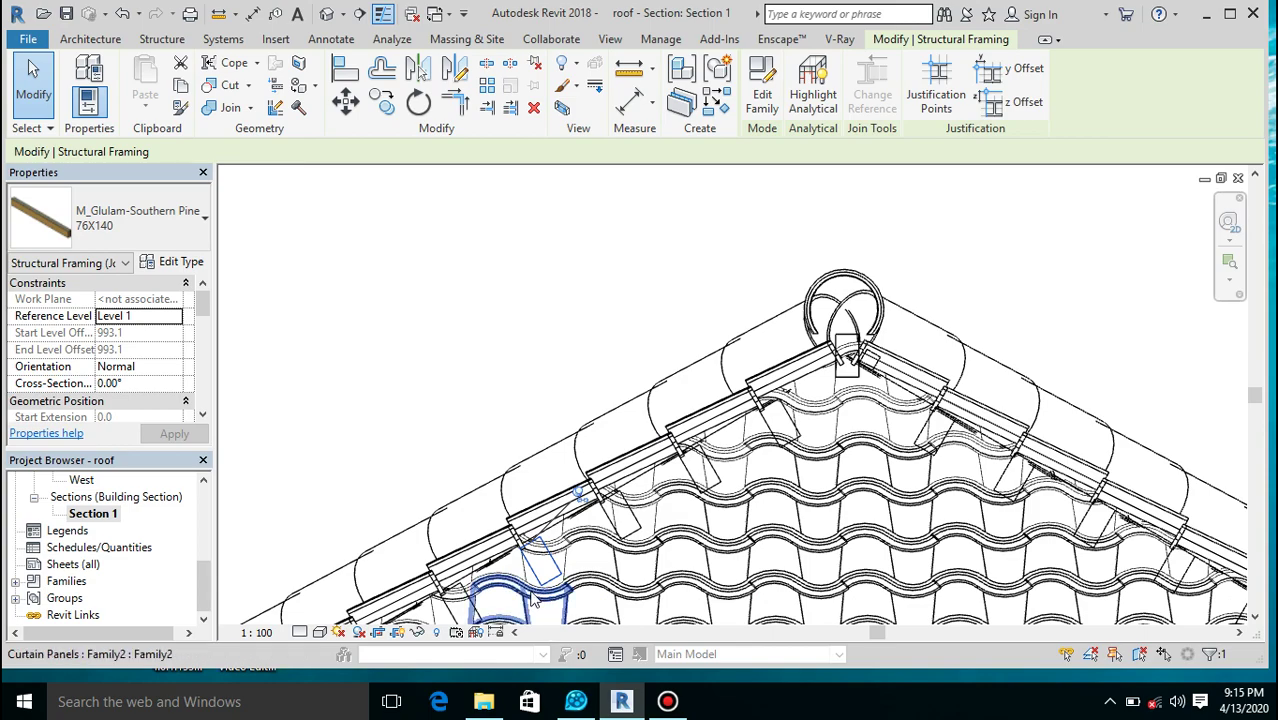
scroll(532, 588, up, 4)
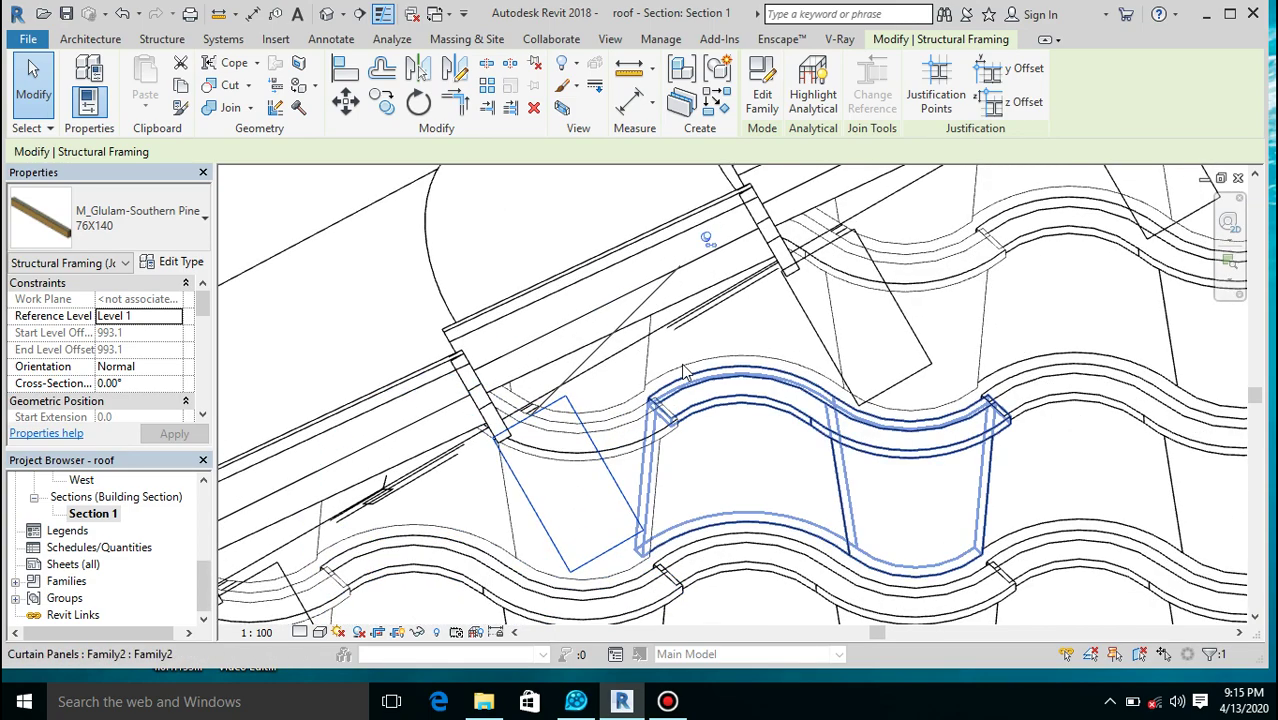
scroll(689, 358, down, 5)
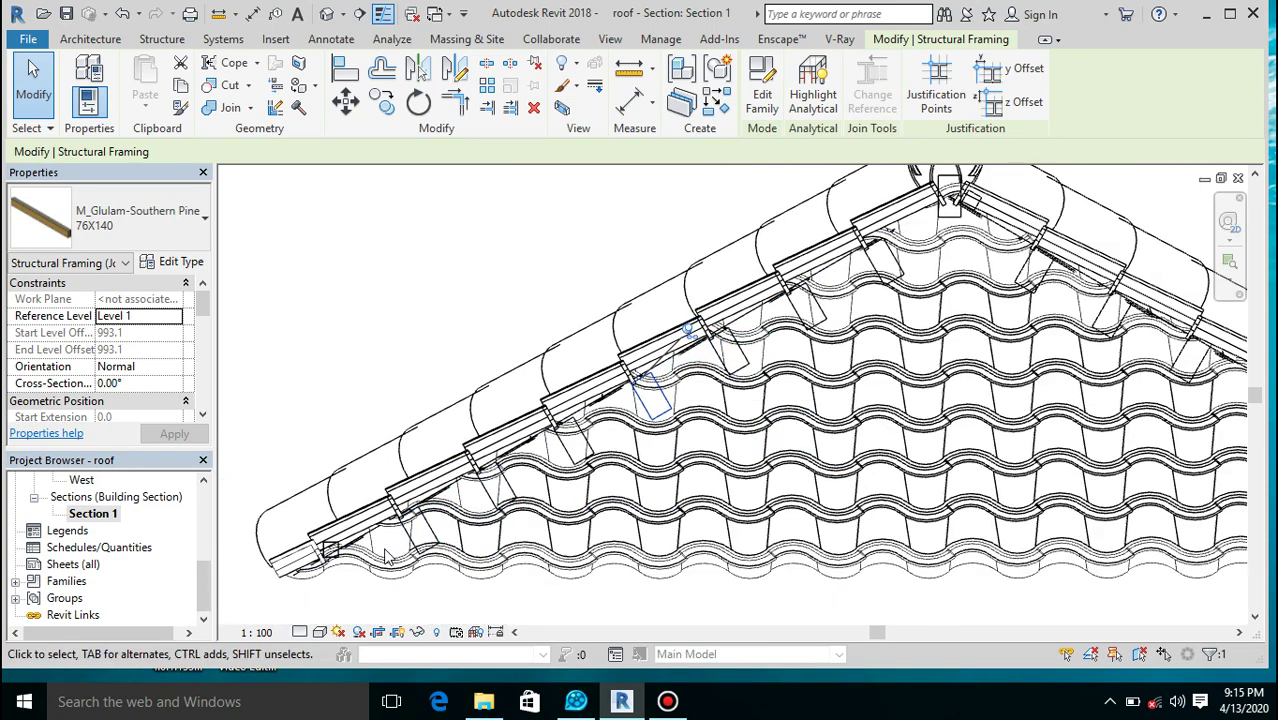
scroll(390, 557, up, 2)
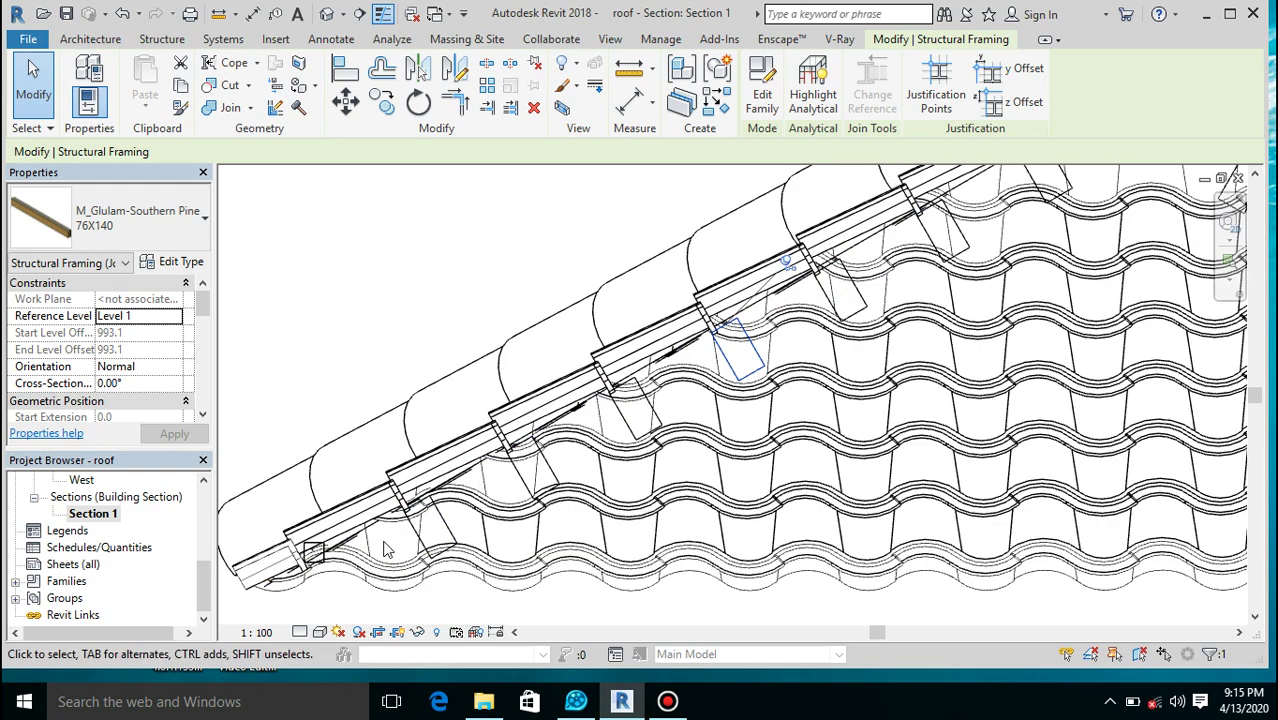
scroll(787, 262, down, 6)
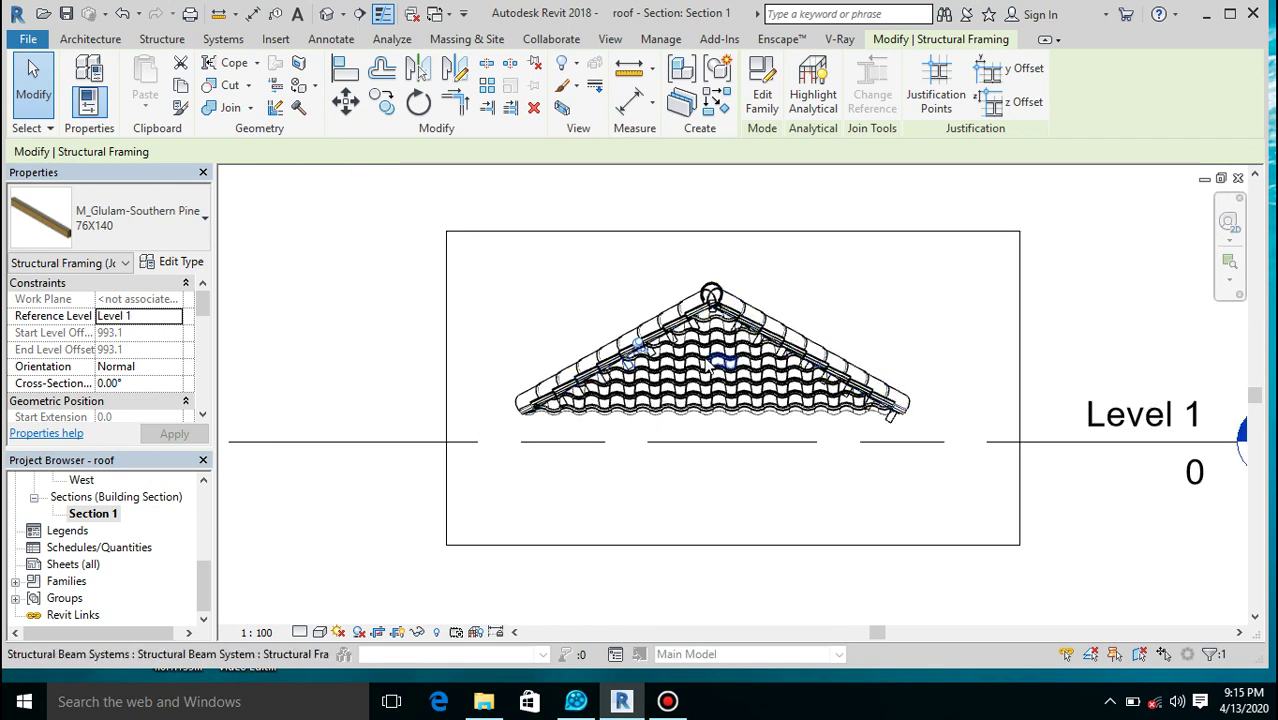
scroll(704, 363, up, 3)
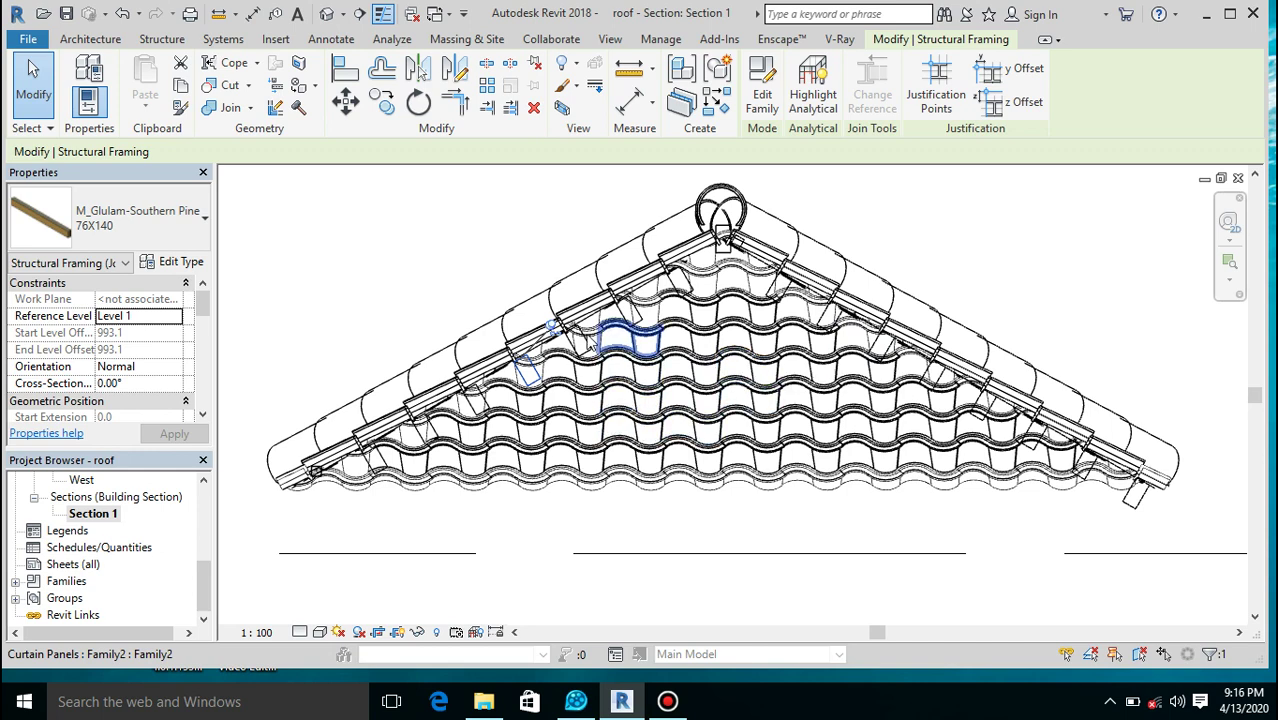
scroll(588, 343, up, 3)
scroll(490, 405, up, 3)
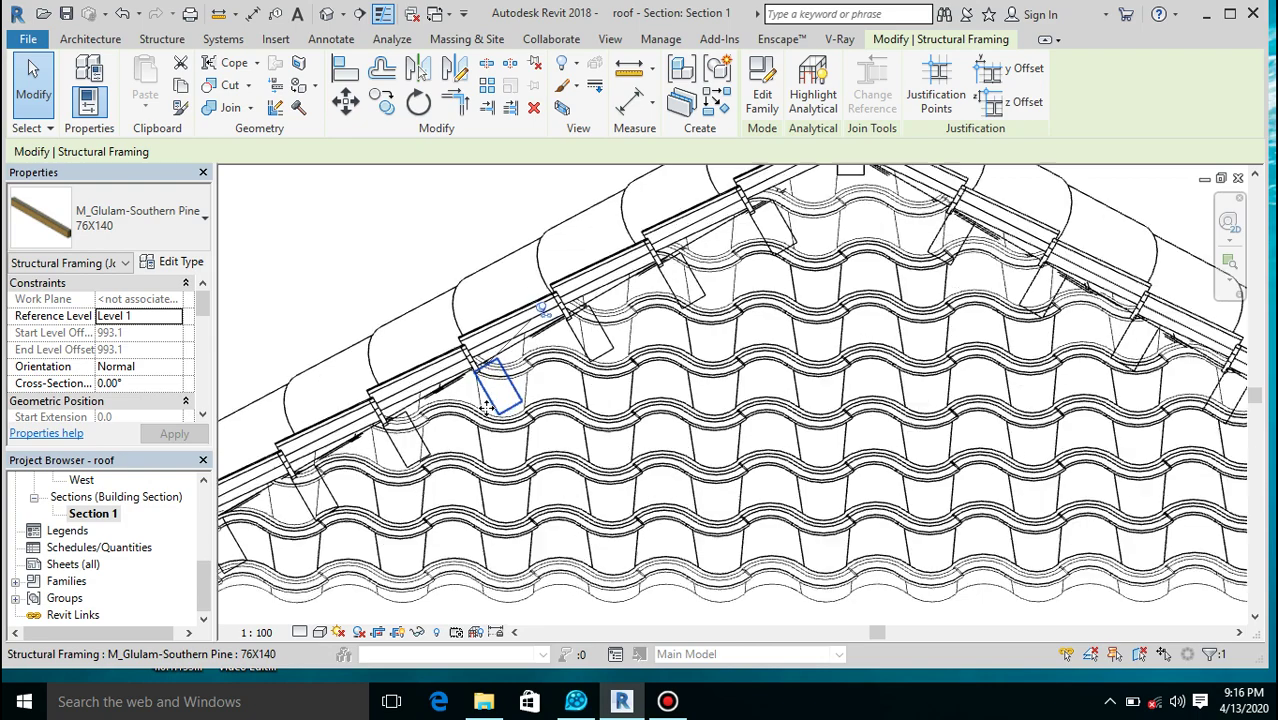
scroll(488, 418, down, 5)
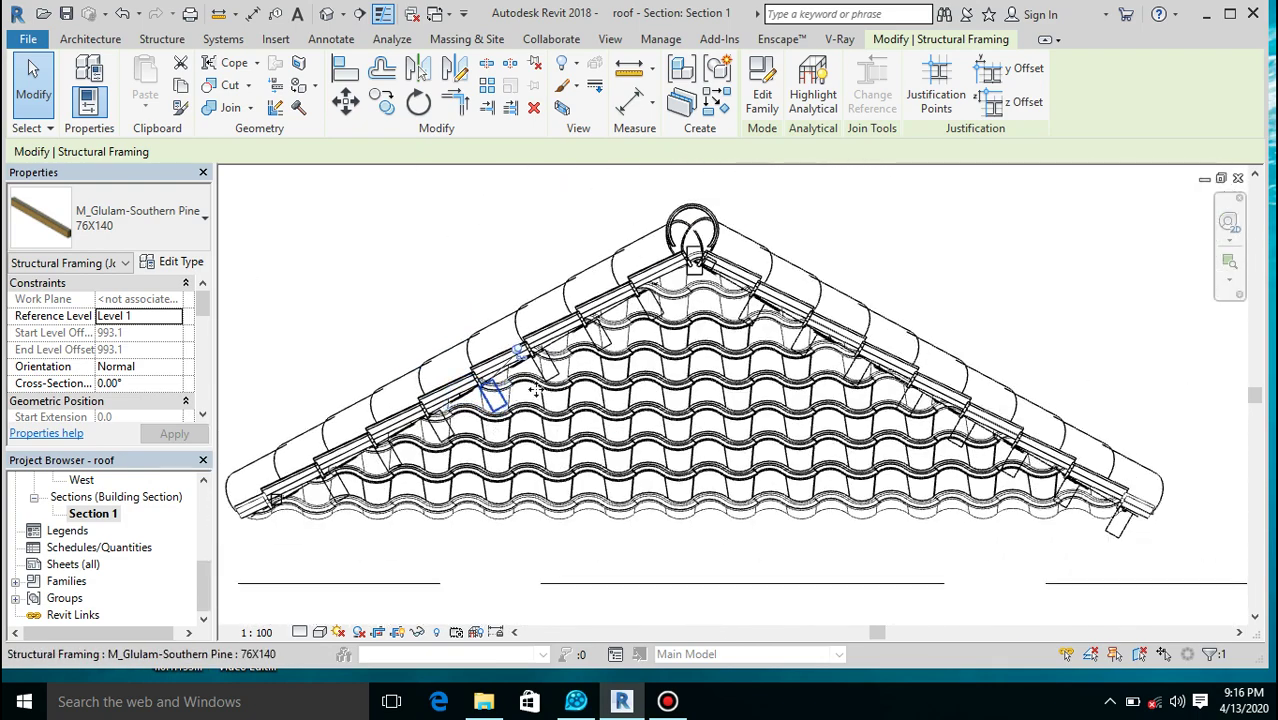
scroll(724, 478, down, 3)
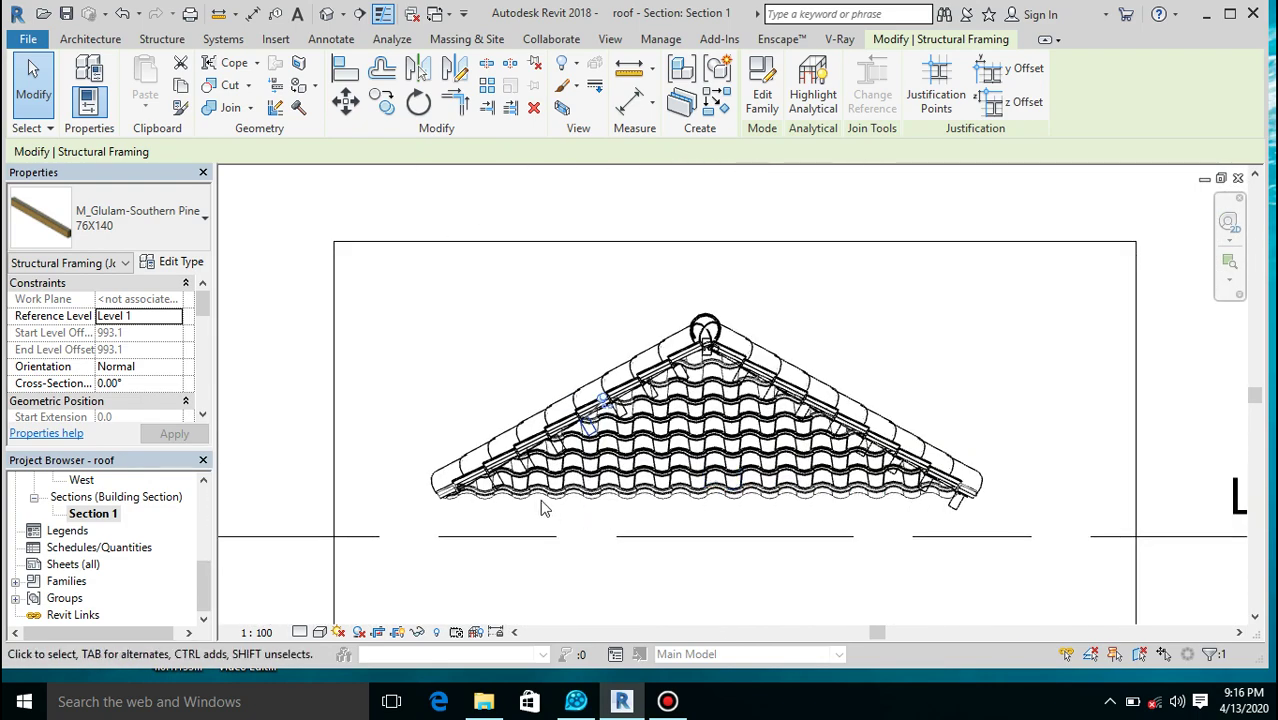